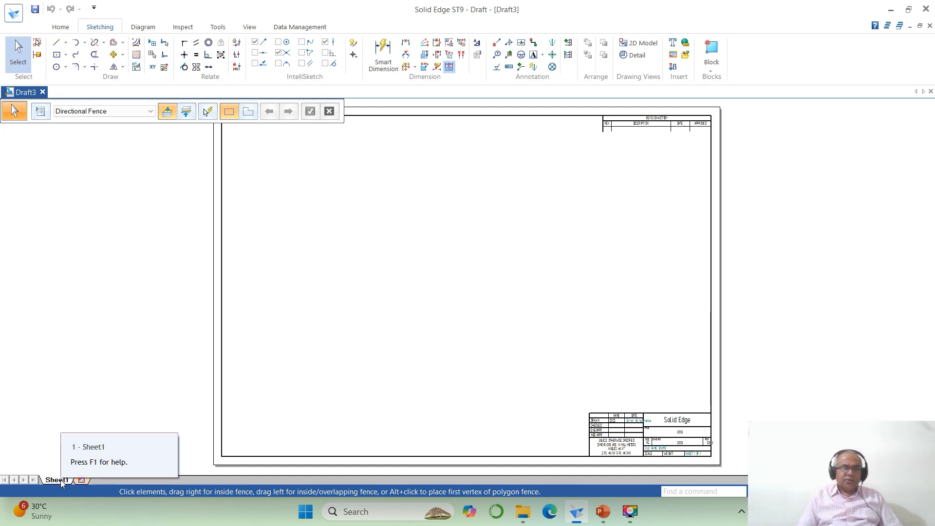
Step: Set Sheet1's background sheet to A4-Sheet and turn off its background display in Sheet Setup
{"action": "right_click", "coordinate": [61, 481]}
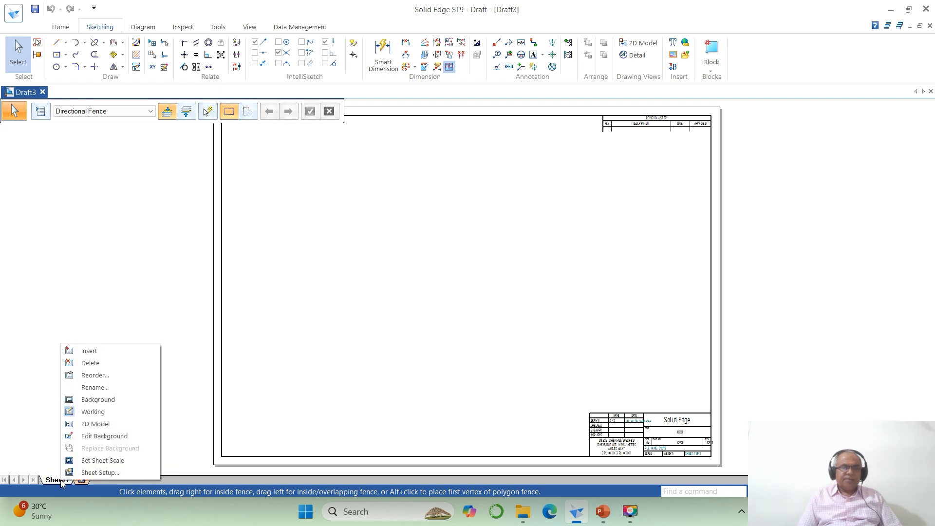
{"action": "left_click", "coordinate": [93, 473]}
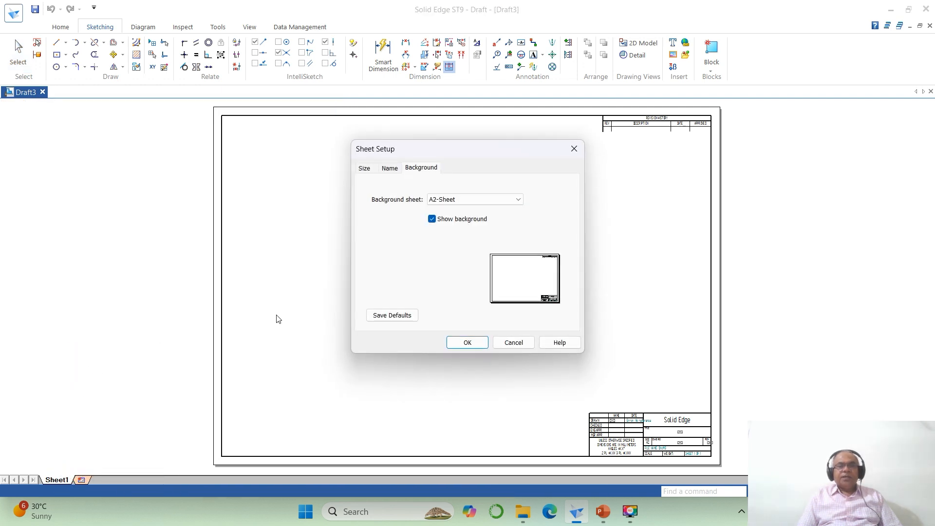
{"action": "left_click", "coordinate": [519, 200]}
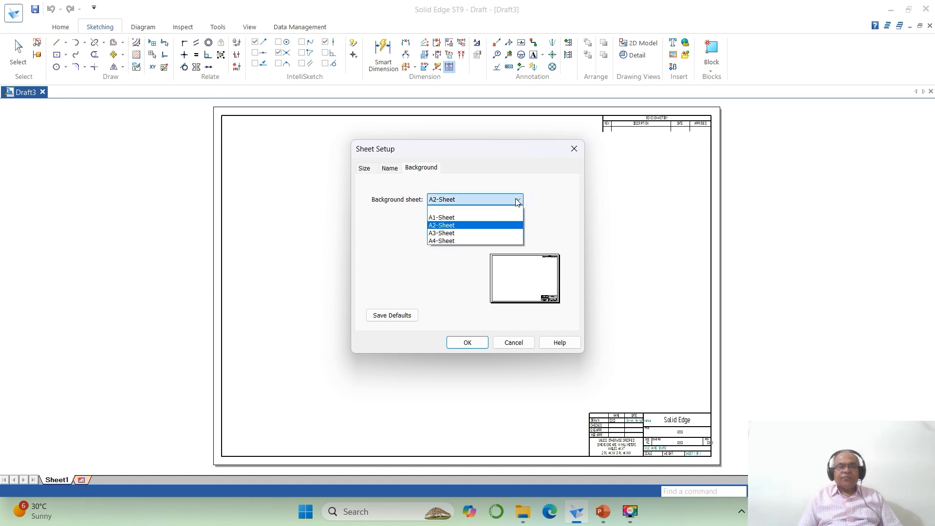
{"action": "left_click", "coordinate": [465, 242]}
{"action": "left_click", "coordinate": [432, 220]}
{"action": "left_click", "coordinate": [467, 345]}
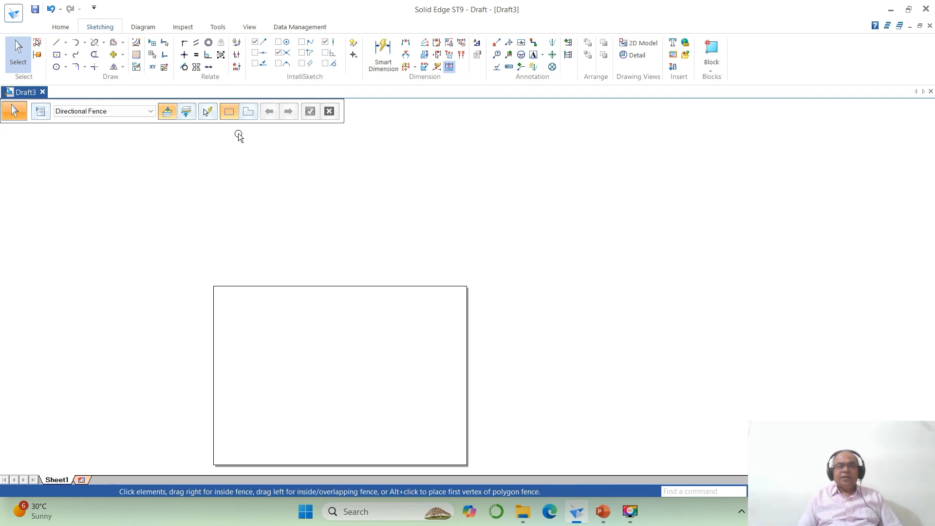
{"action": "left_click", "coordinate": [814, 491]}
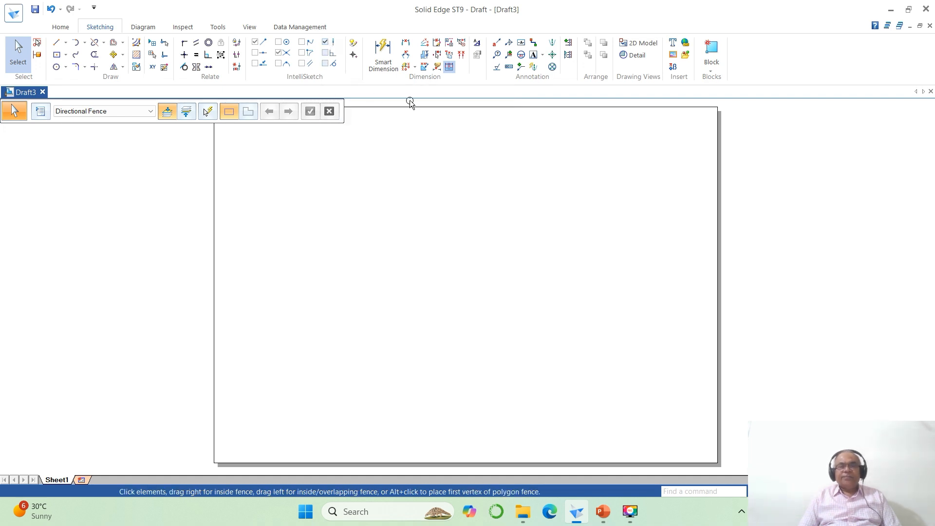
Step: Start the Text command with the font set to Times New Roman and the text height to 4
{"action": "left_click", "coordinate": [534, 55]}
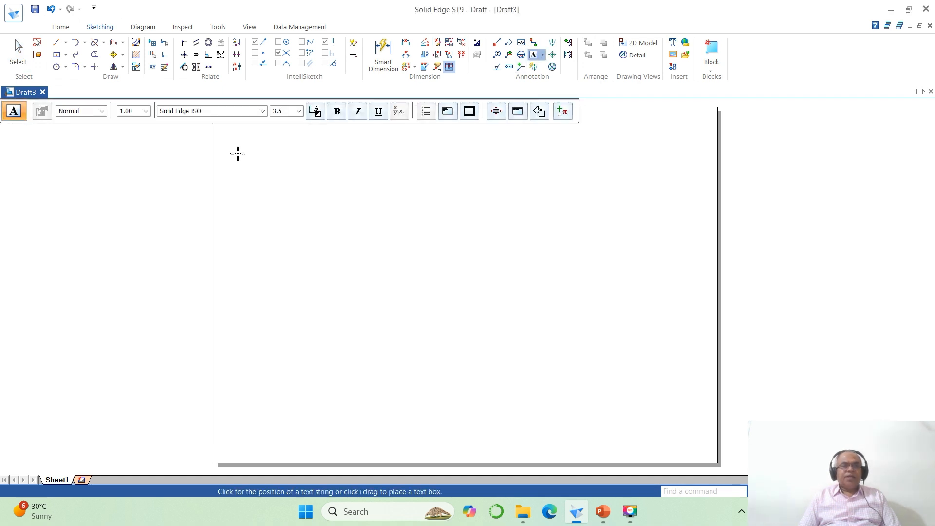
{"action": "left_click", "coordinate": [263, 111]}
{"action": "scroll", "coordinate": [238, 200], "scroll_direction": "down", "scroll_amount": 3}
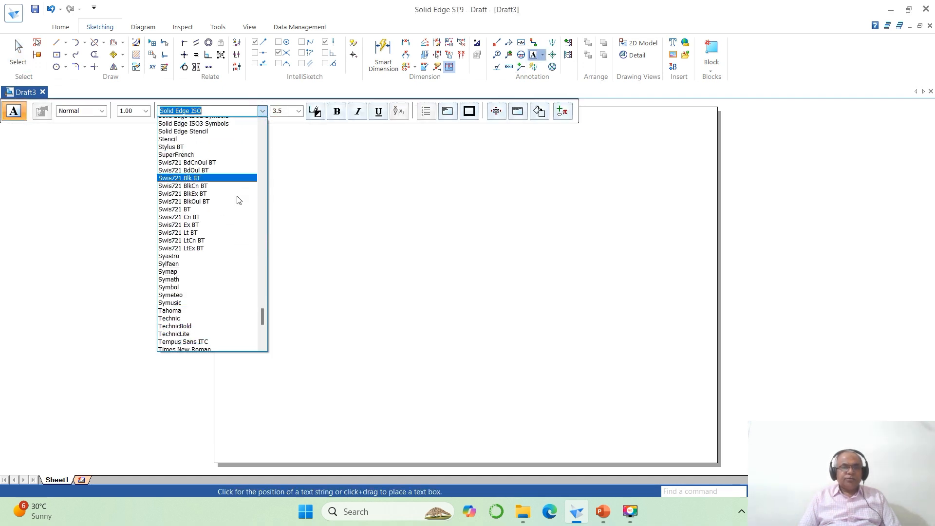
{"action": "left_click", "coordinate": [218, 349]}
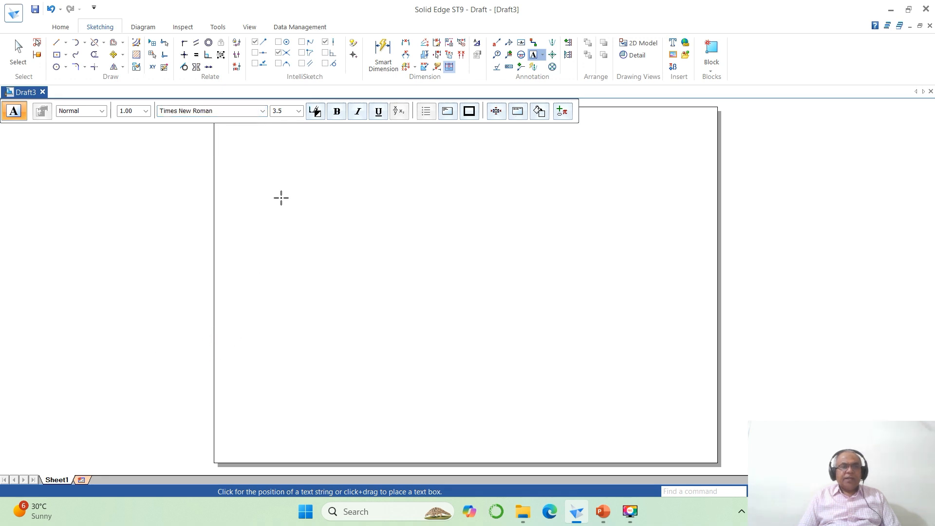
{"action": "left_click", "coordinate": [286, 112]}
{"action": "type", "text": "4"}
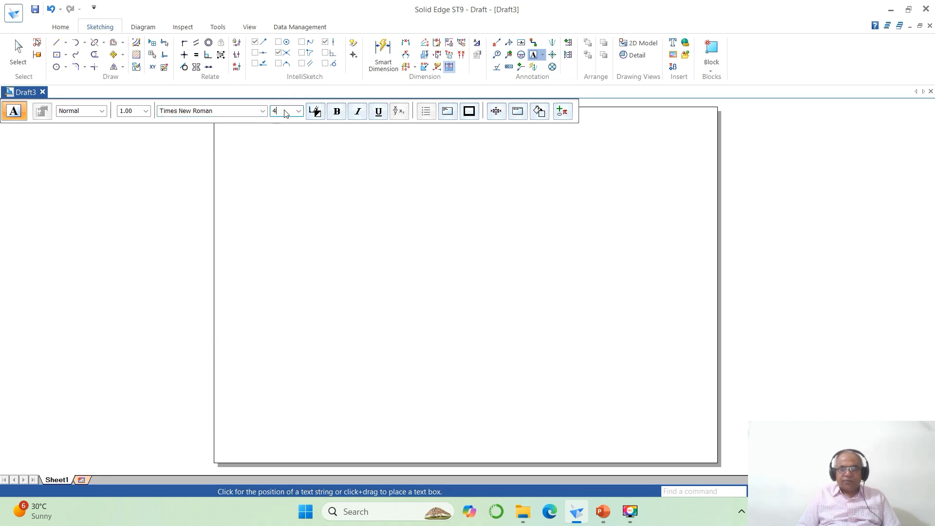
Step: Place a text note near the sheet's upper-left corner, following the PowerPoint slide: "A frustum of a pentagonal pyramid, smaller base side 16 mm"
{"action": "left_click", "coordinate": [604, 511]}
{"action": "left_click", "coordinate": [603, 512]}
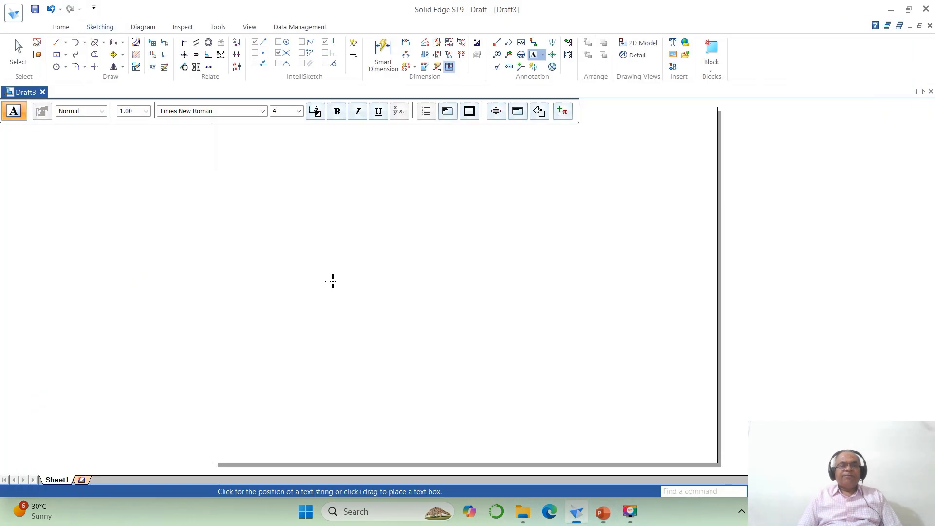
{"action": "left_click", "coordinate": [224, 157]}
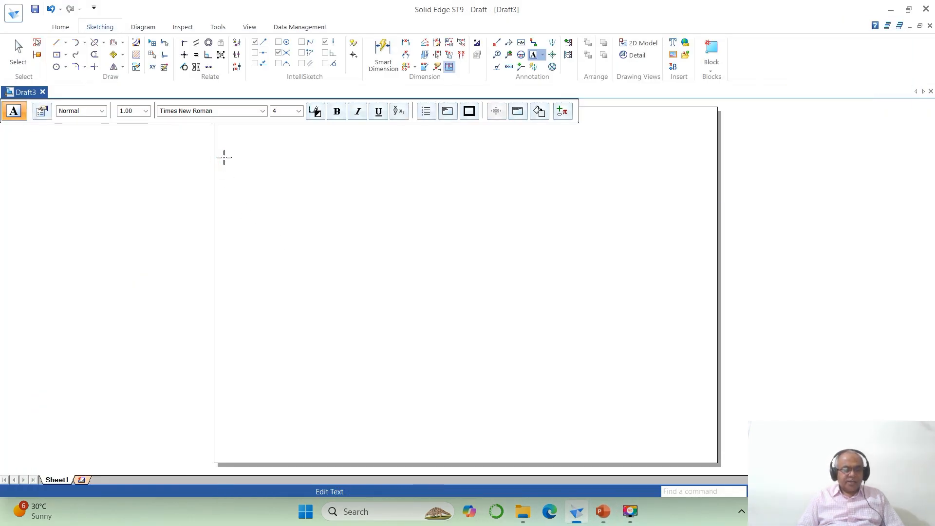
{"action": "type", "text": "A frustum of a"}
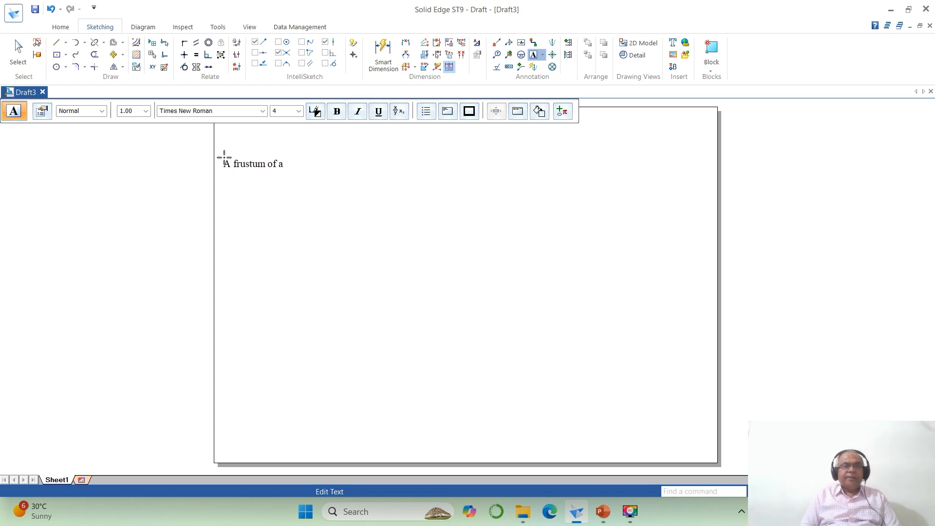
{"action": "type", "text": " pentagonal pyramid"}
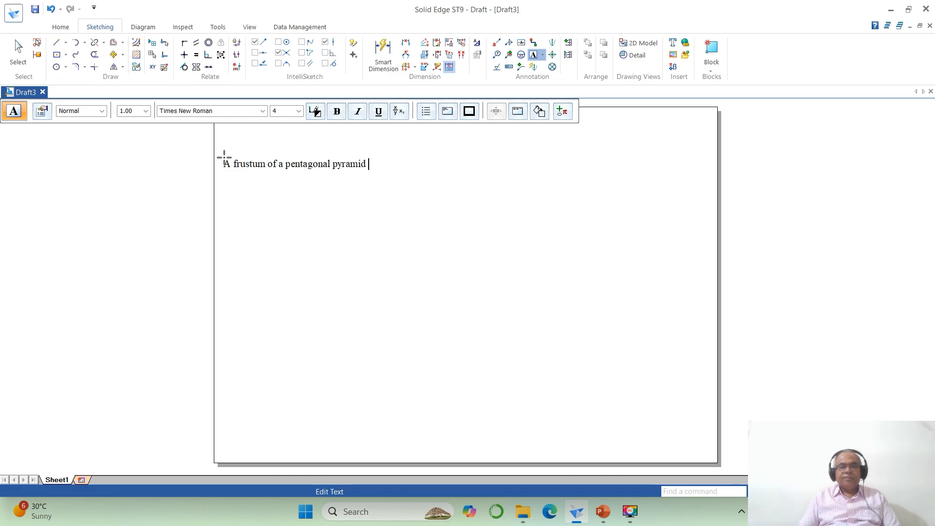
{"action": "left_click", "coordinate": [603, 512]}
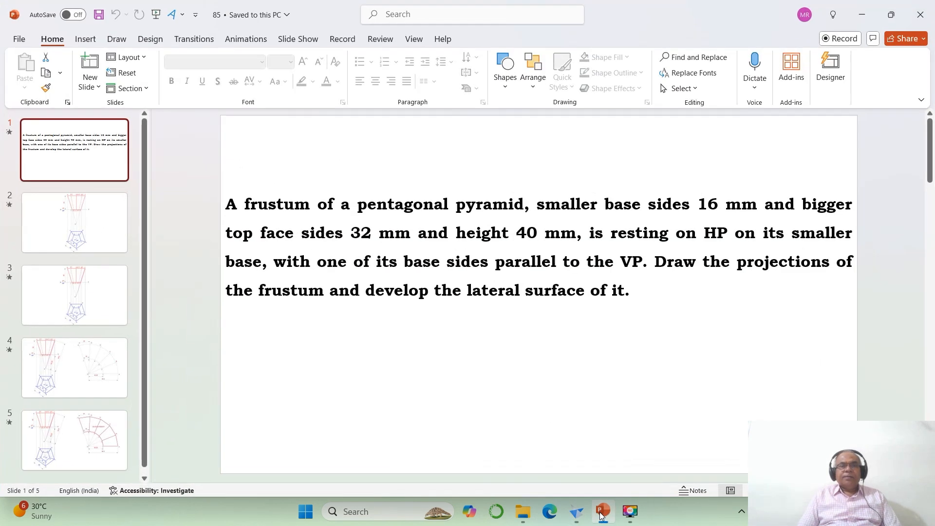
{"action": "left_click", "coordinate": [602, 512]}
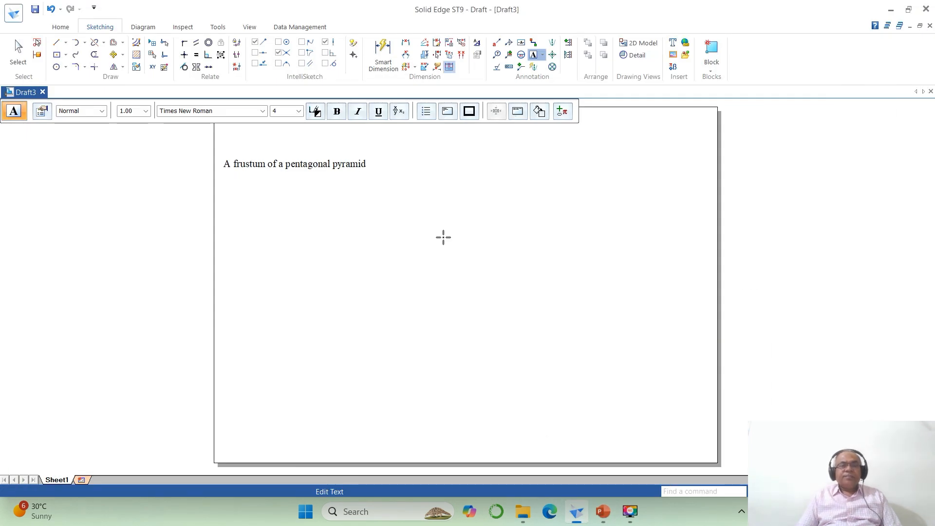
{"action": "type", "text": "smaller base side 16 mm"}
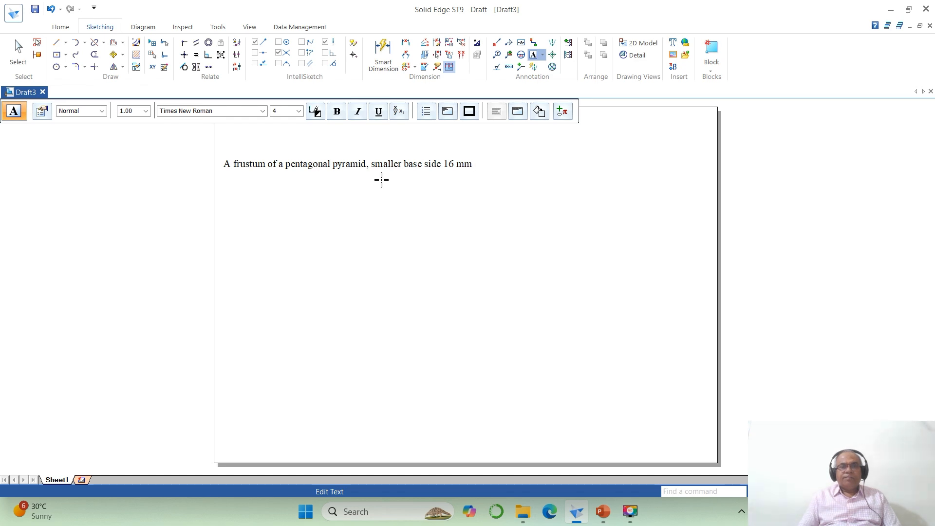
Step: Continue the note from the PowerPoint slide with "and bigger top face sides 32 mm and height 40 mm"
{"action": "left_click", "coordinate": [603, 513]}
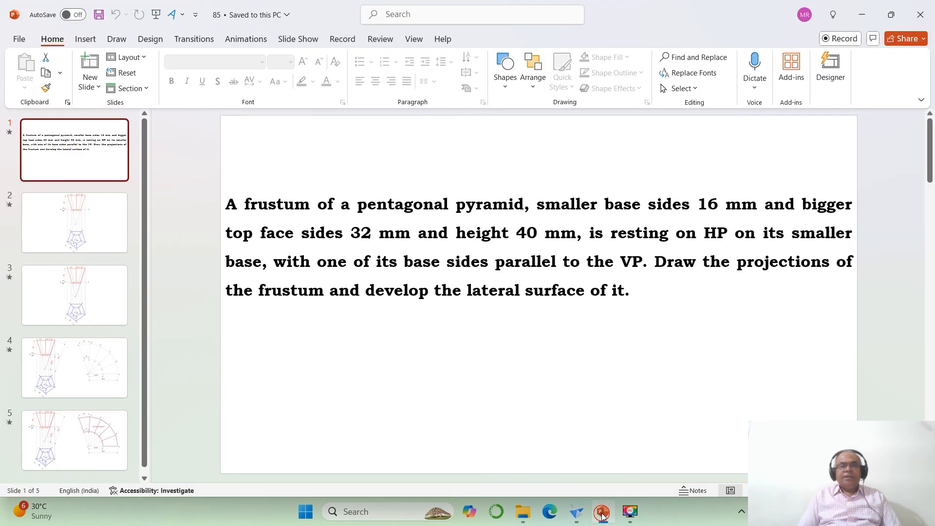
{"action": "left_click", "coordinate": [603, 515]}
{"action": "type", "text": "and"}
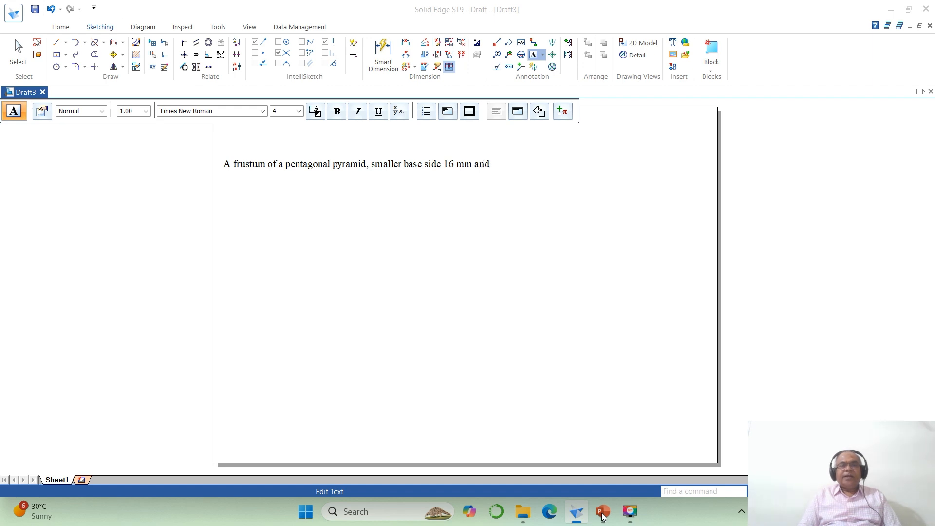
{"action": "type", "text": " bigger top "}
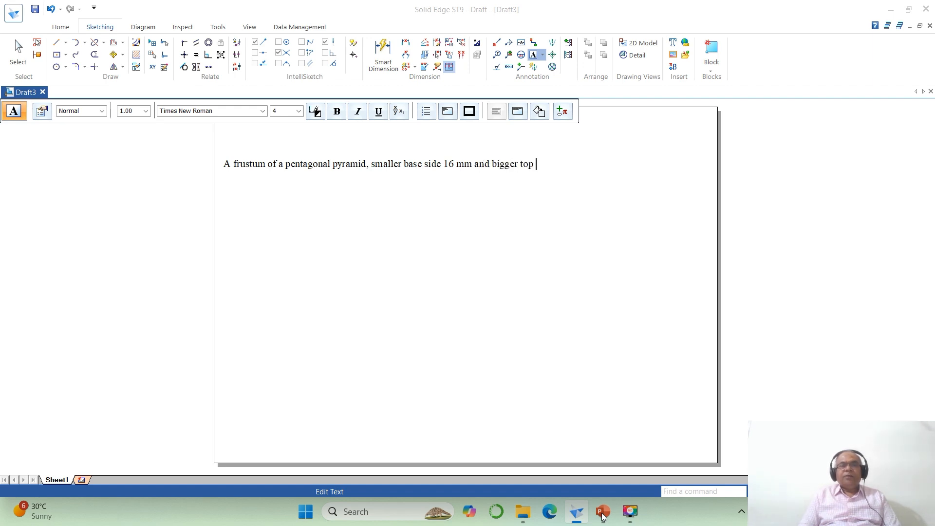
{"action": "type", "text": "face sides"}
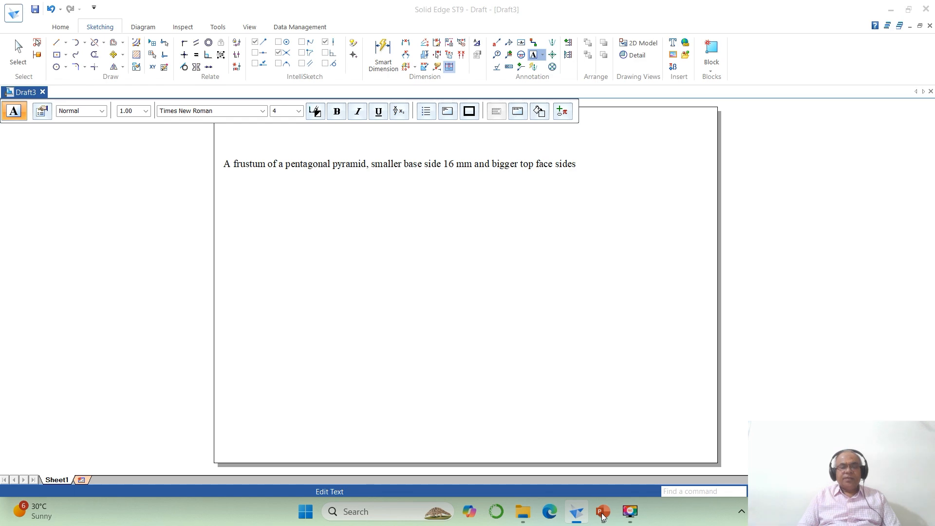
{"action": "type", "text": " 32 mm"}
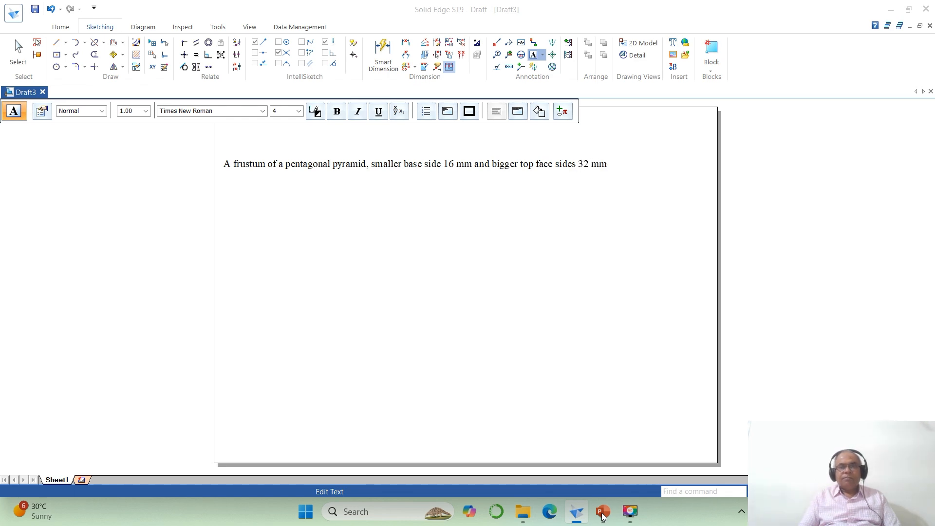
{"action": "left_click", "coordinate": [603, 512]}
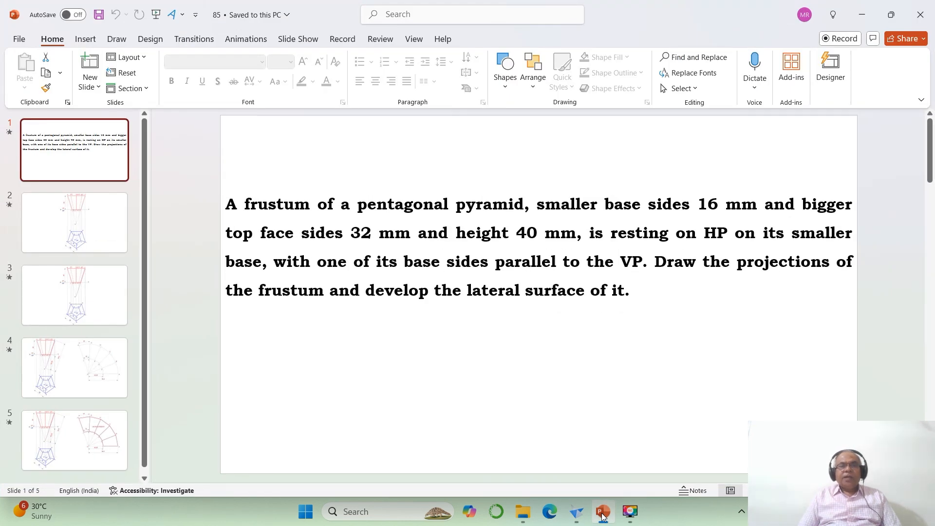
{"action": "left_click", "coordinate": [602, 513]}
{"action": "type", "text": "and height 40 mm"}
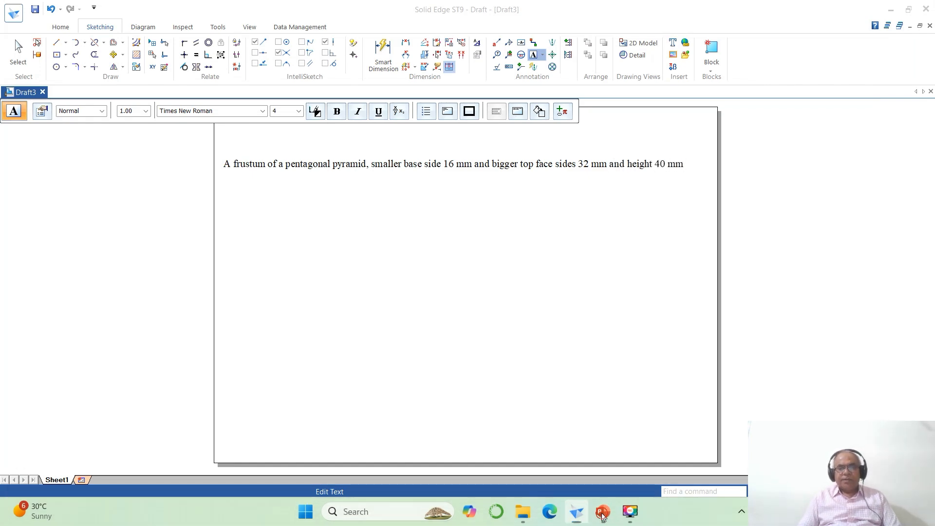
Step: Check the PowerPoint slide and extend the note with ", is resting on HP on its smaller base,"
{"action": "left_click", "coordinate": [602, 513]}
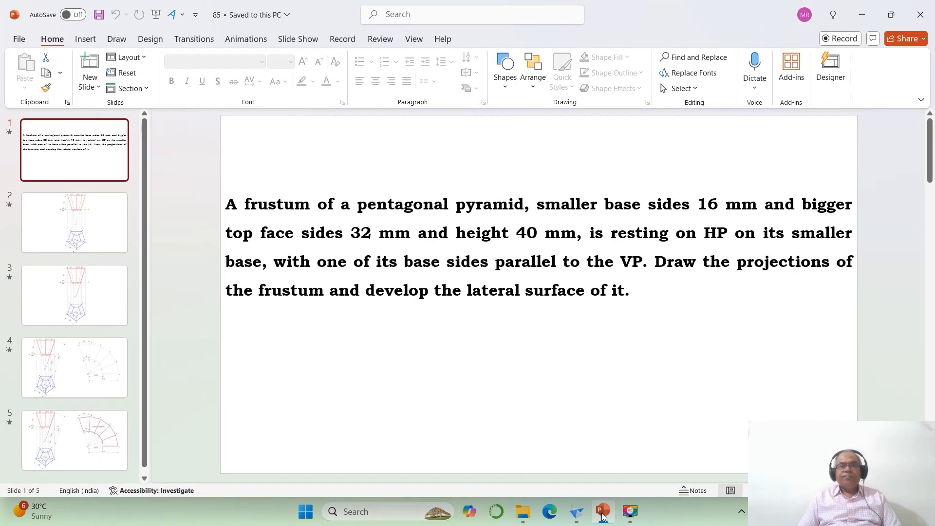
{"action": "left_click", "coordinate": [603, 513]}
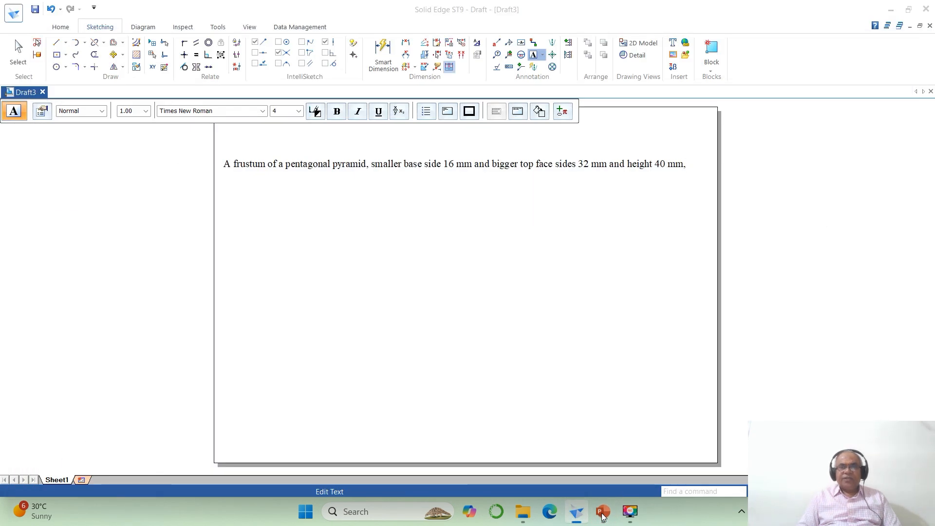
{"action": "type", "text": "r"}
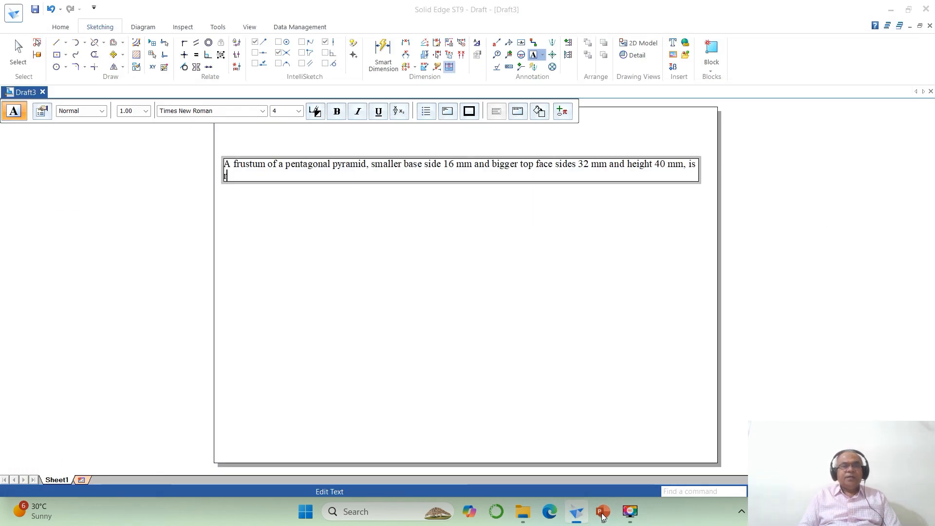
{"action": "type", "text": "esting on HP"}
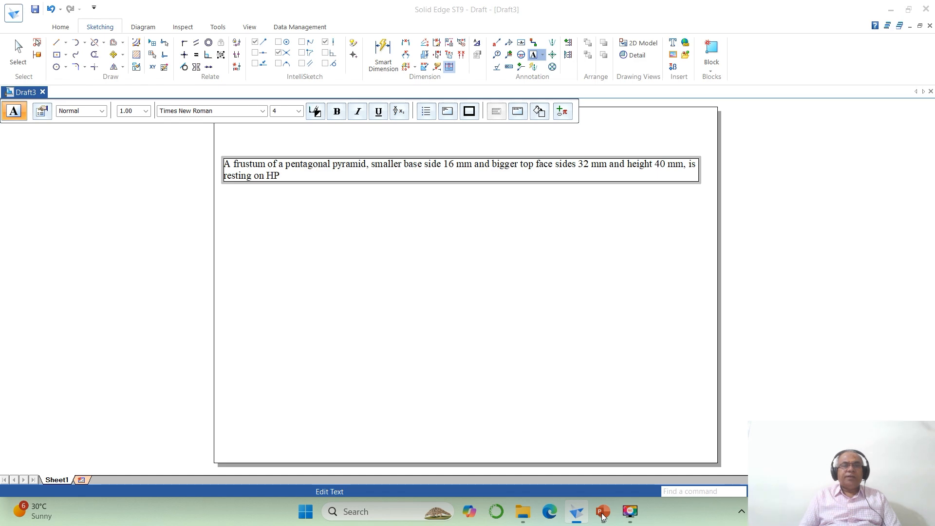
{"action": "left_click", "coordinate": [602, 512]}
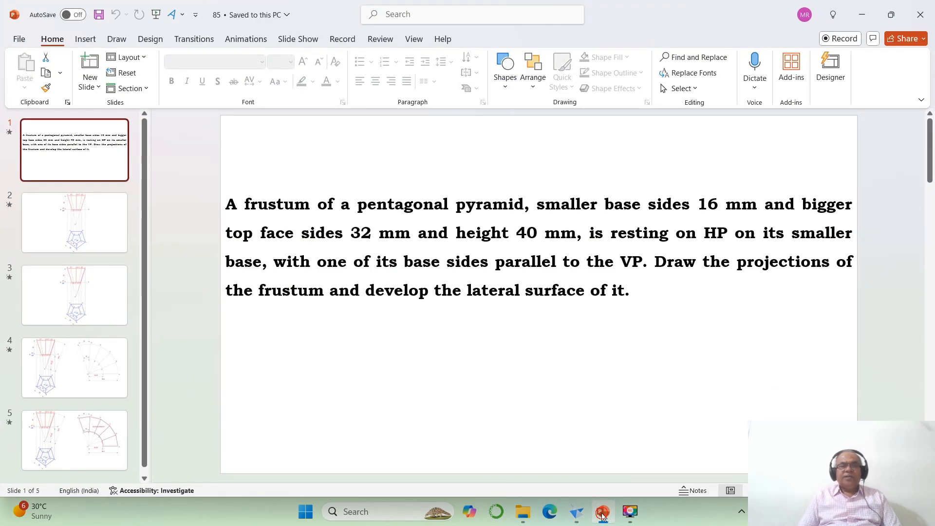
{"action": "left_click", "coordinate": [603, 512]}
{"action": "type", "text": "on its smaller base,"}
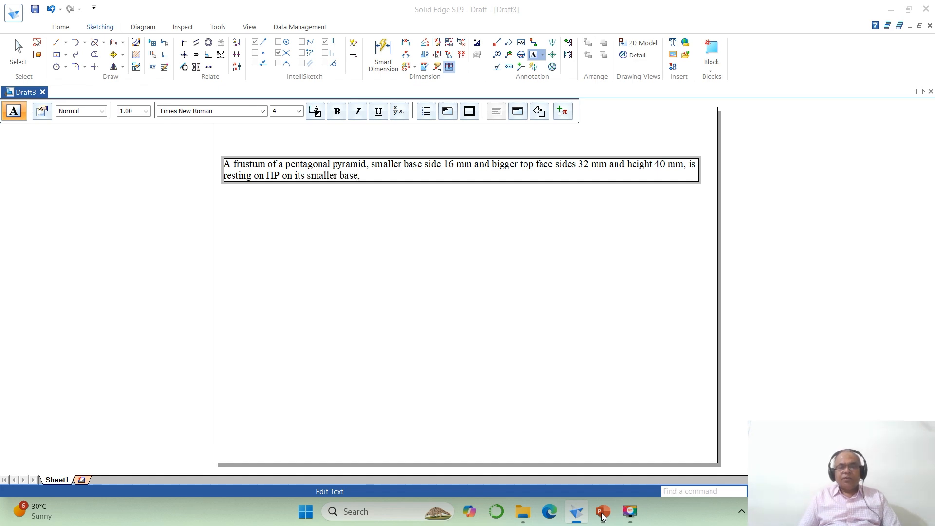
Step: Consult the PowerPoint slide again and add "with one of its base sides parallel to VP" to the note
{"action": "left_click", "coordinate": [603, 512]}
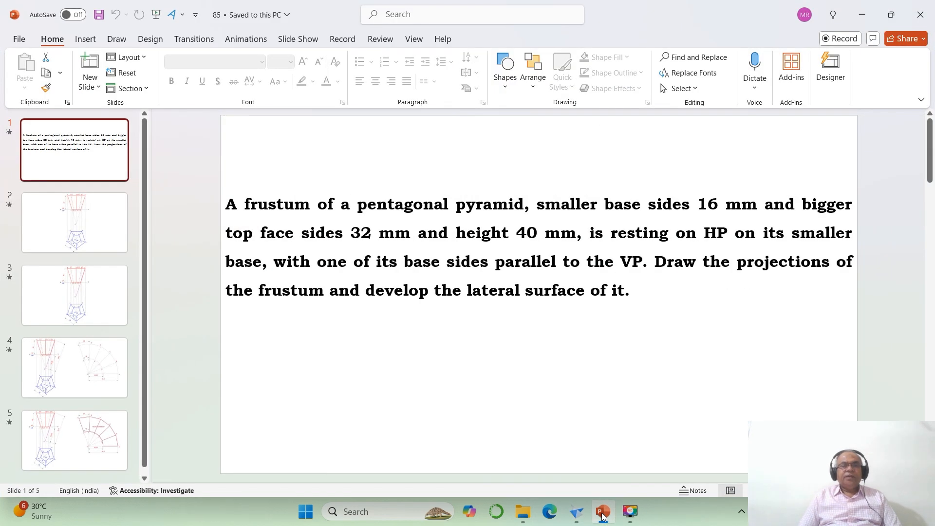
{"action": "left_click", "coordinate": [602, 514]}
{"action": "type", "text": "e, with one of its base sides parallel to VP"}
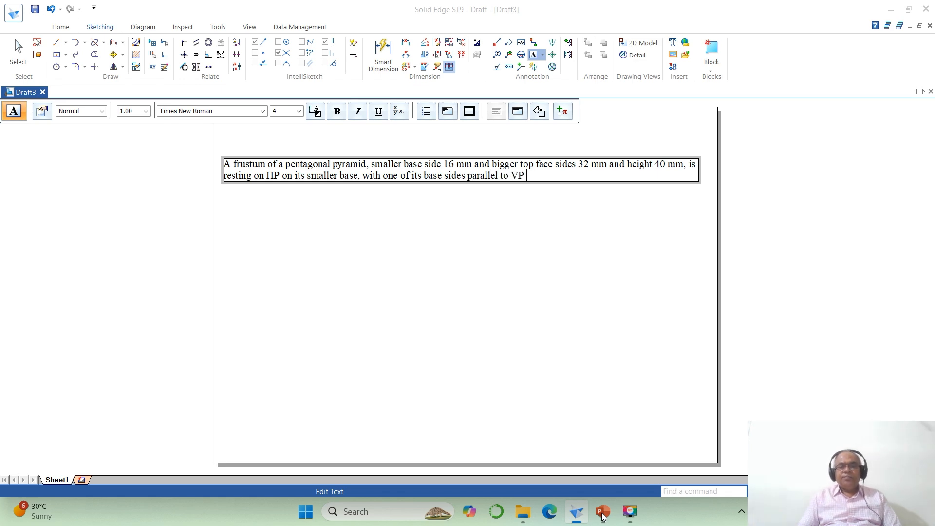
Step: Continue the problem note with ". Draw the projections", following the PowerPoint slide's wording
{"action": "left_click", "coordinate": [602, 512]}
{"action": "left_click", "coordinate": [603, 512]}
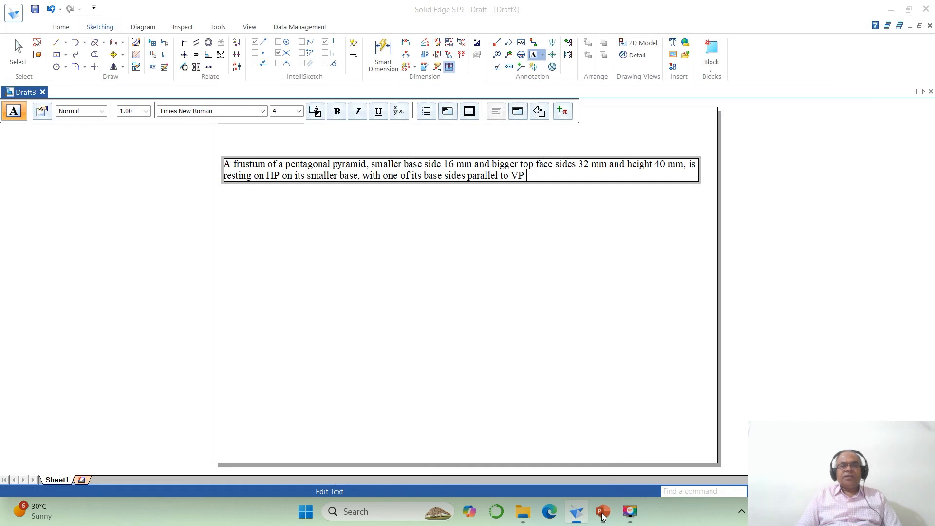
{"action": "type", "text": ". Dr"}
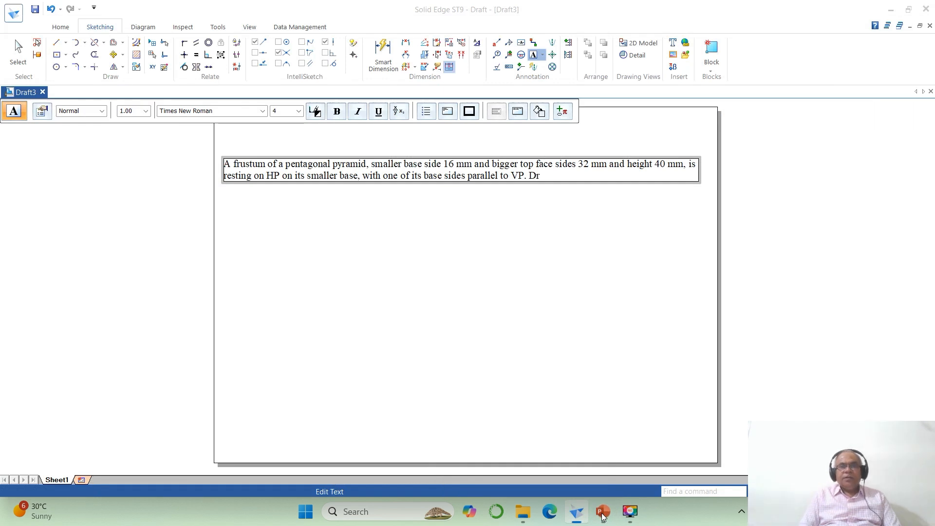
{"action": "type", "text": "wa w t"}
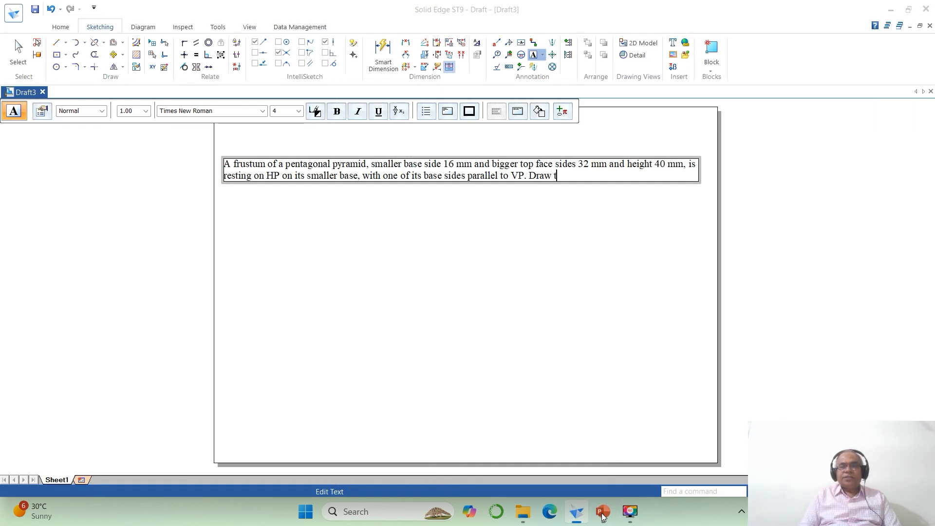
{"action": "type", "text": "he rppr"}
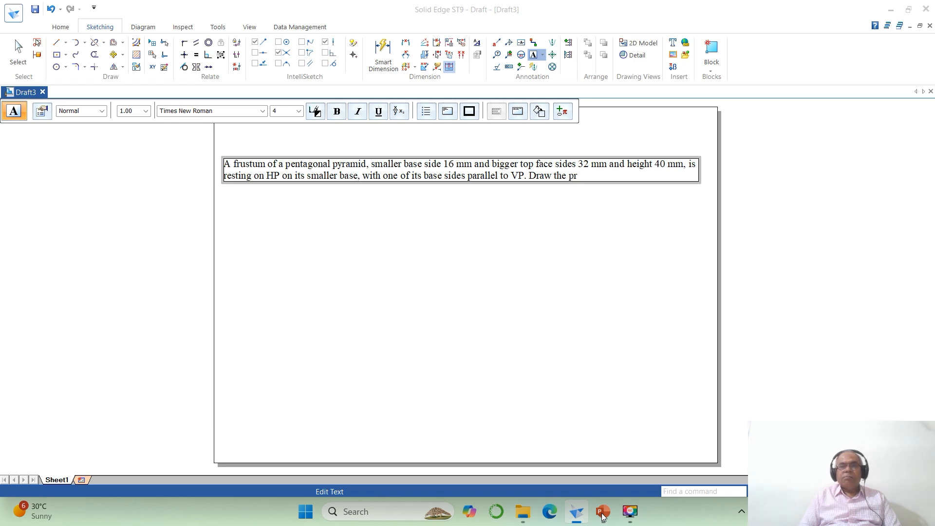
{"action": "type", "text": "ojections"}
Step: Check the PowerPoint slide and extend the note with "of the frustum and"
{"action": "left_click", "coordinate": [604, 512]}
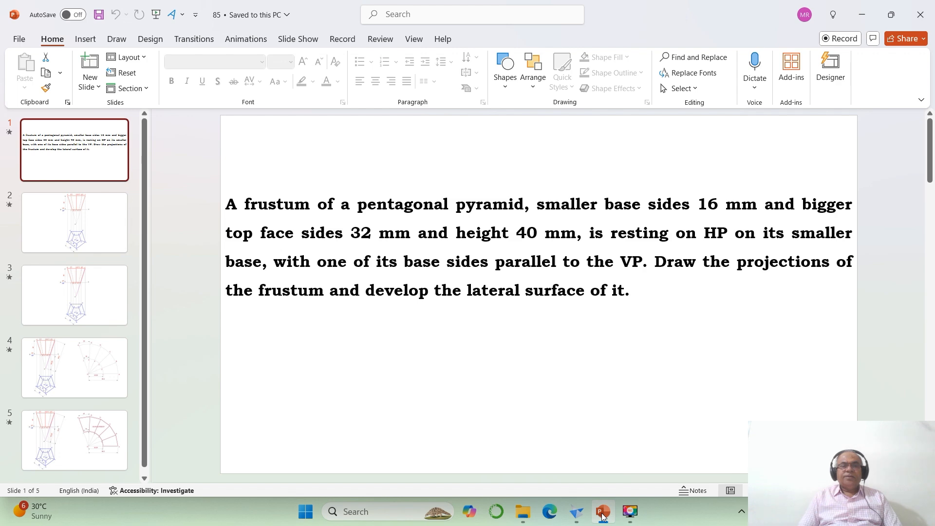
{"action": "left_click", "coordinate": [603, 512]}
{"action": "type", "text": "of the frustum and"}
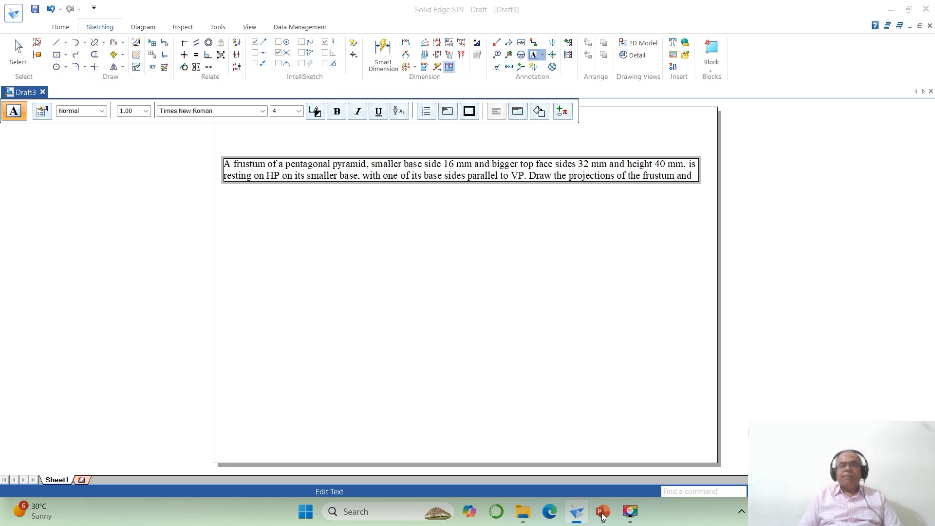
Step: Consult the PowerPoint slide and finish the note with "Develop the lateral surface of it."
{"action": "left_click", "coordinate": [603, 511]}
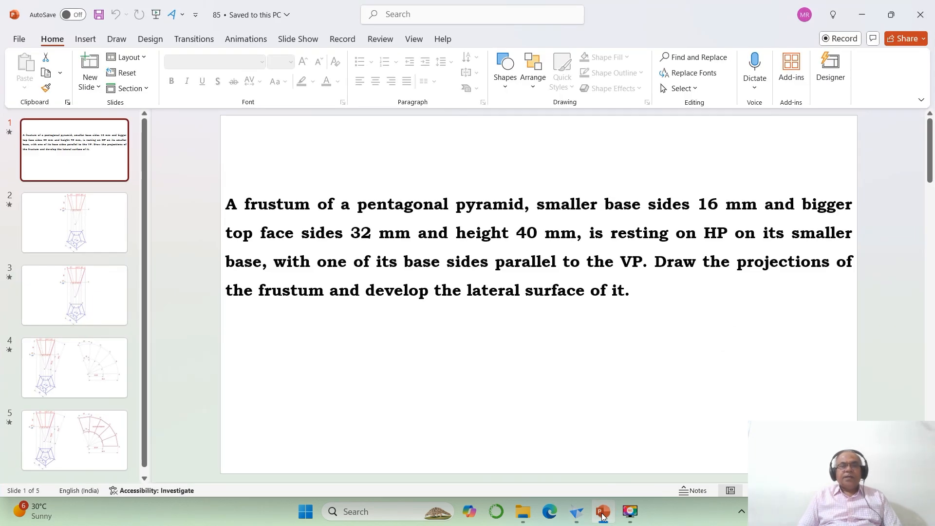
{"action": "left_click", "coordinate": [603, 516]}
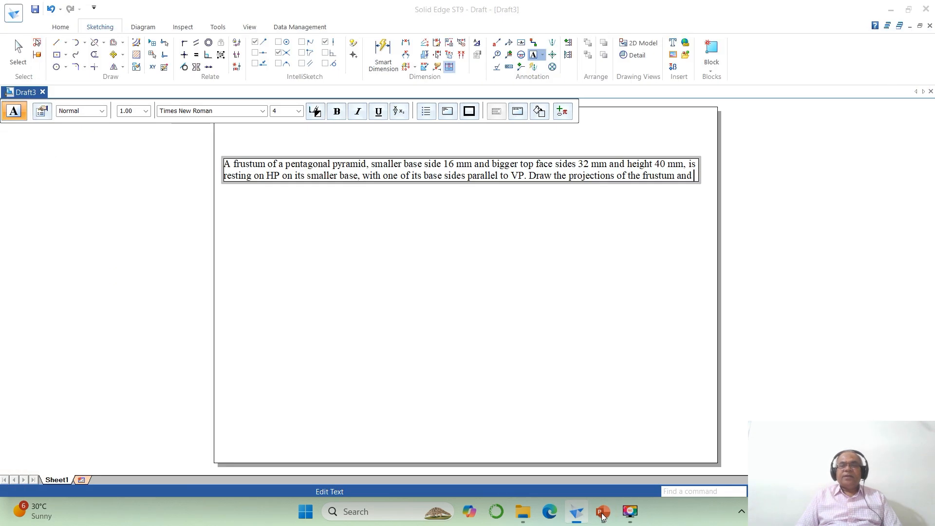
{"action": "type", "text": "Develop the la"}
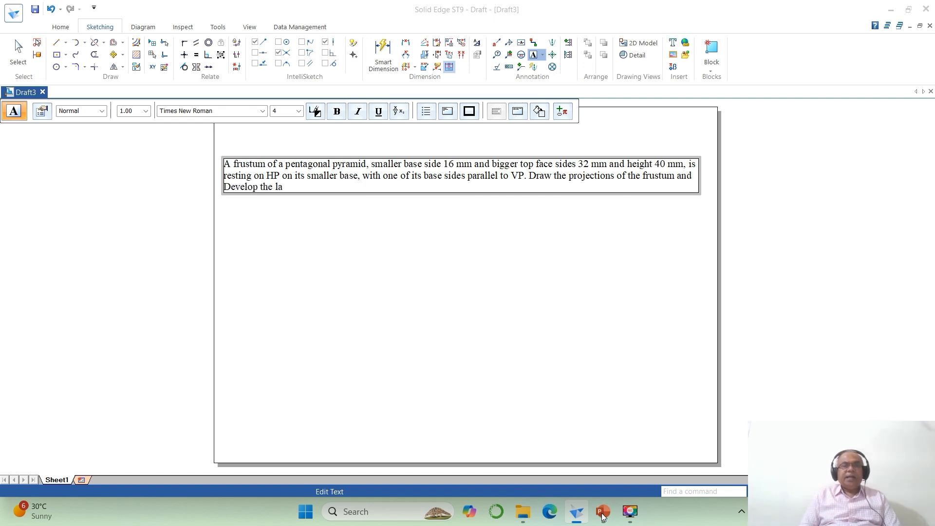
{"action": "type", "text": "teral surface of its"}
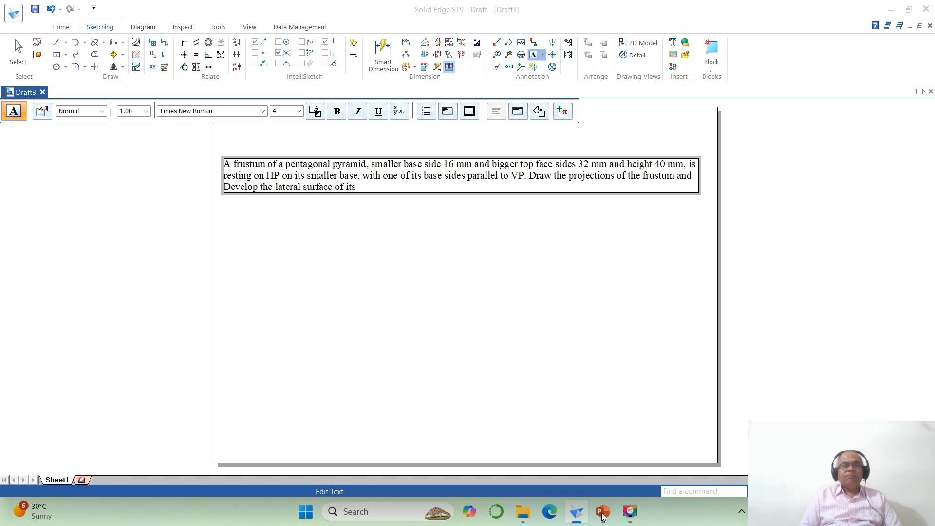
{"action": "key", "text": "BackSpace"}
{"action": "type", "text": "."}
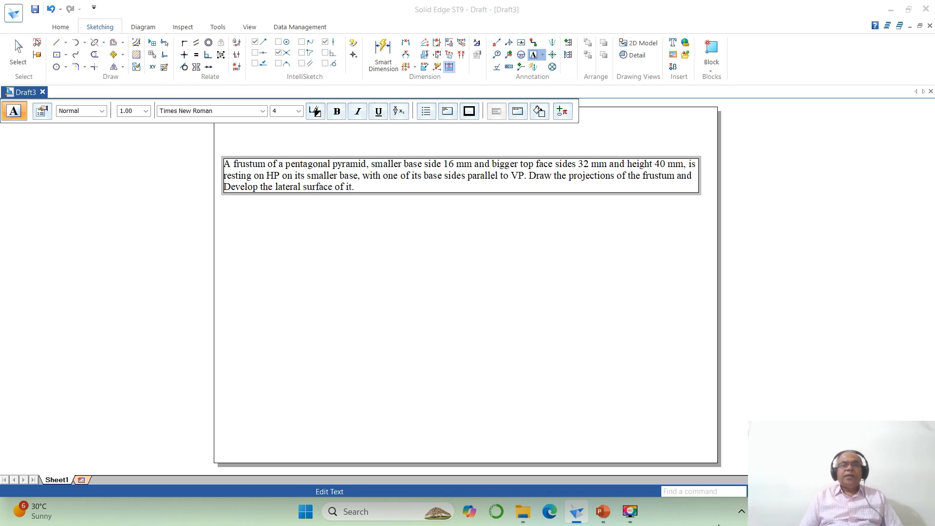
{"action": "left_click", "coordinate": [478, 348]}
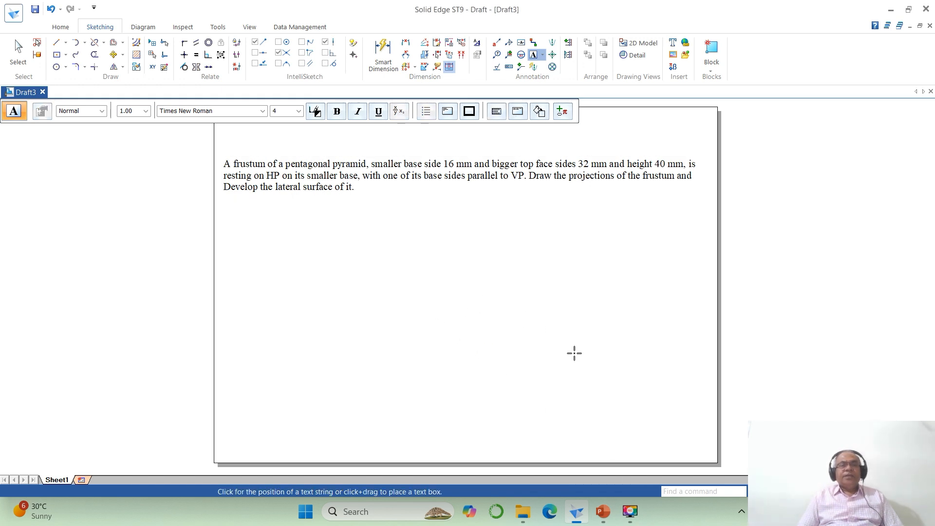
Step: Move the problem note up into the sheet's upper-left corner, just inside the sheet border
{"action": "scroll", "coordinate": [575, 353], "scroll_direction": "down", "scroll_amount": 1}
{"action": "left_click", "coordinate": [113, 54]}
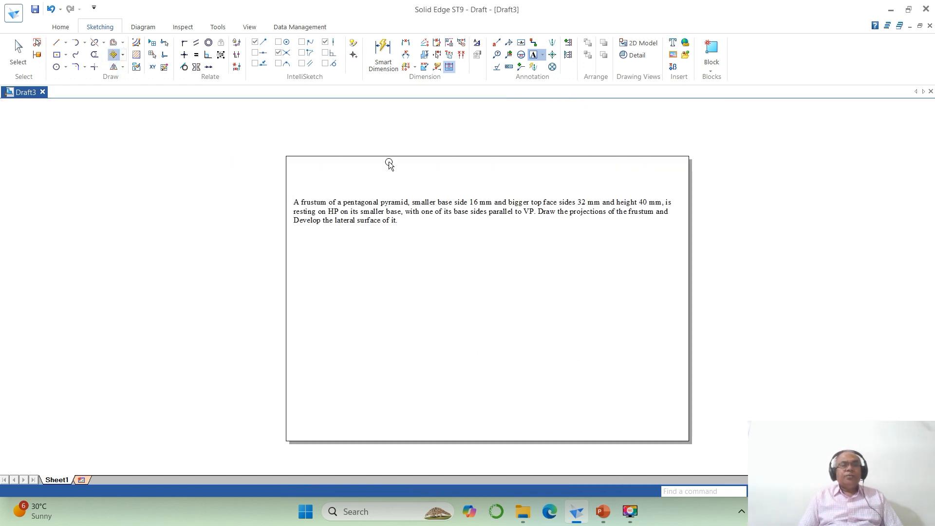
{"action": "left_click", "coordinate": [363, 221]}
{"action": "left_click", "coordinate": [436, 291]}
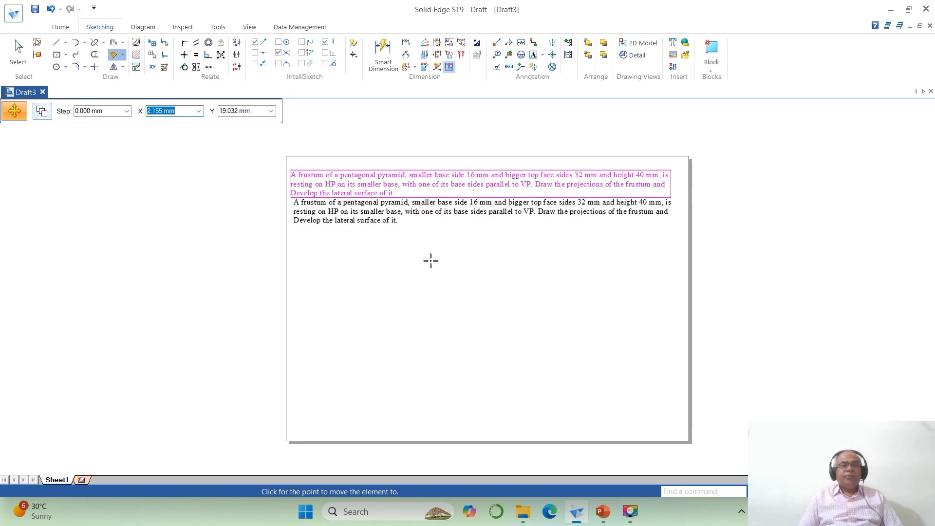
{"action": "left_click", "coordinate": [430, 254]}
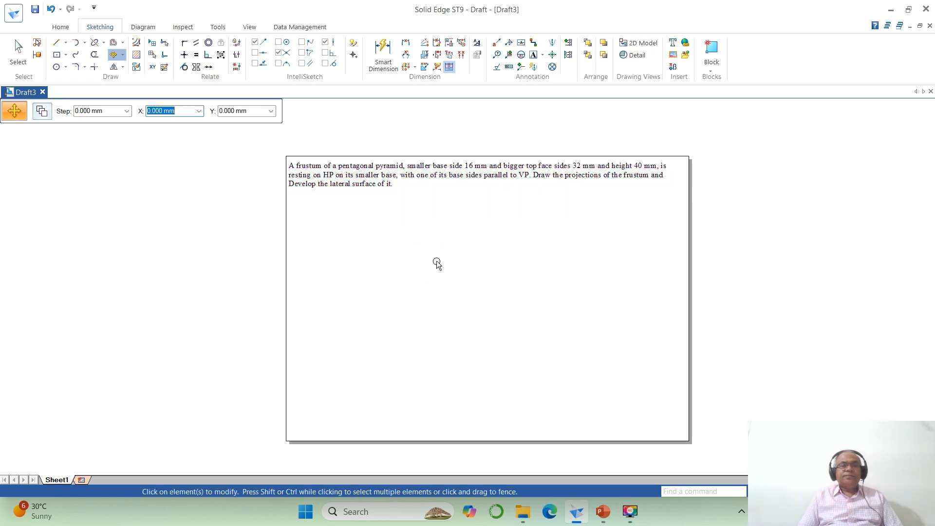
{"action": "left_click", "coordinate": [765, 492]}
{"action": "left_click", "coordinate": [256, 142]}
{"action": "left_click", "coordinate": [689, 441]}
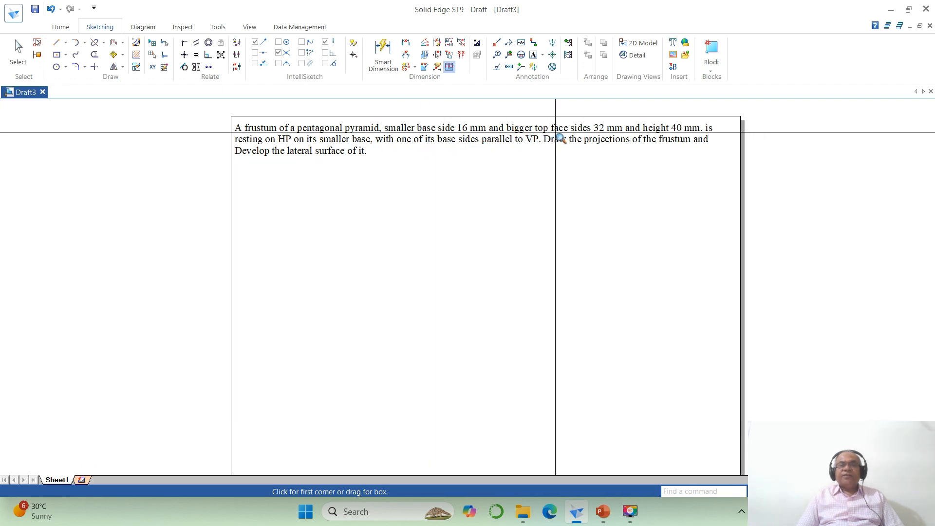
Step: Try a 32 mm horizontal line at 0° in the sheet's lower-left area with the current line width, and undo it
{"action": "left_click", "coordinate": [57, 42]}
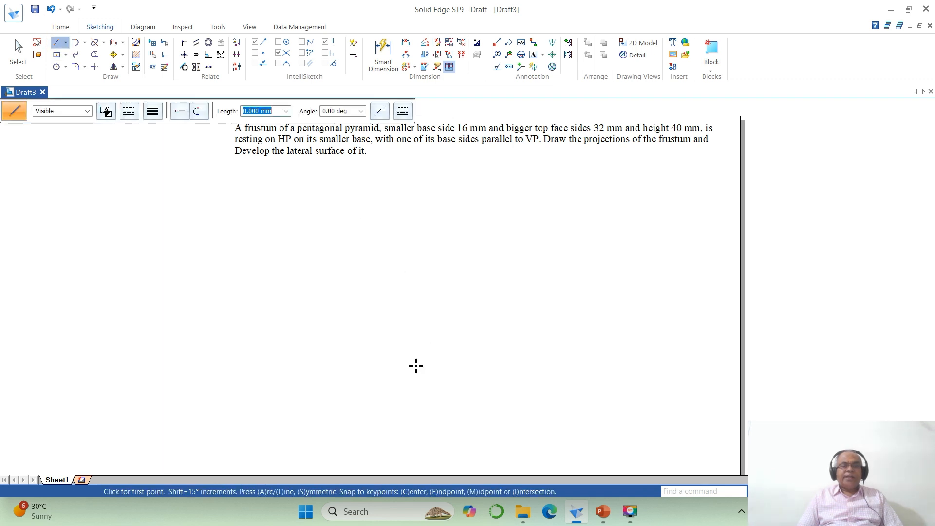
{"action": "left_click", "coordinate": [304, 401]}
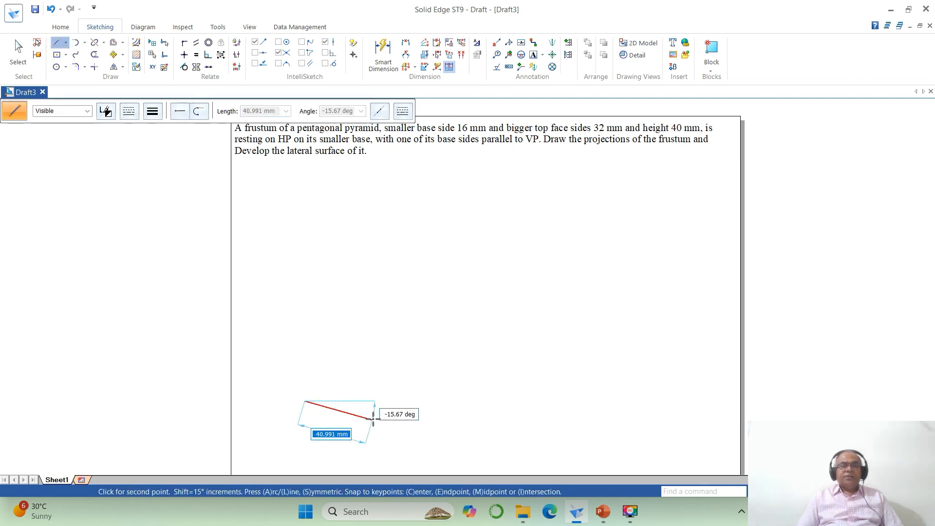
{"action": "type", "text": "32"}
{"action": "key", "text": "Tab"}
{"action": "type", "text": "0"}
{"action": "key", "text": "Return"}
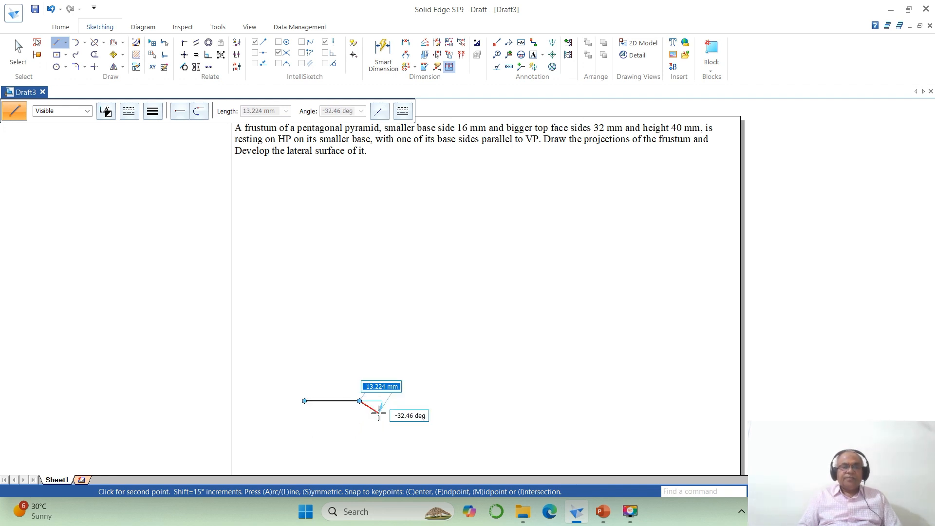
{"action": "key", "text": "Escape"}
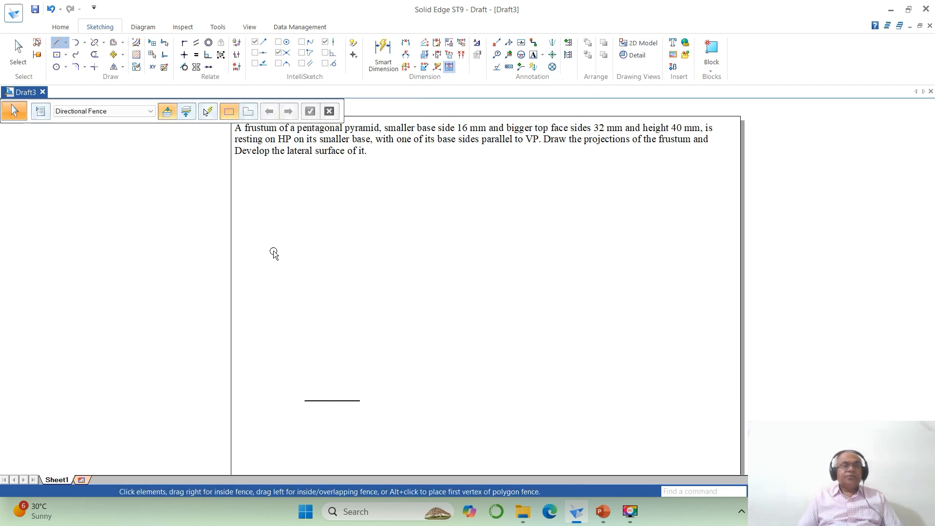
{"action": "key", "text": "ctrl+z"}
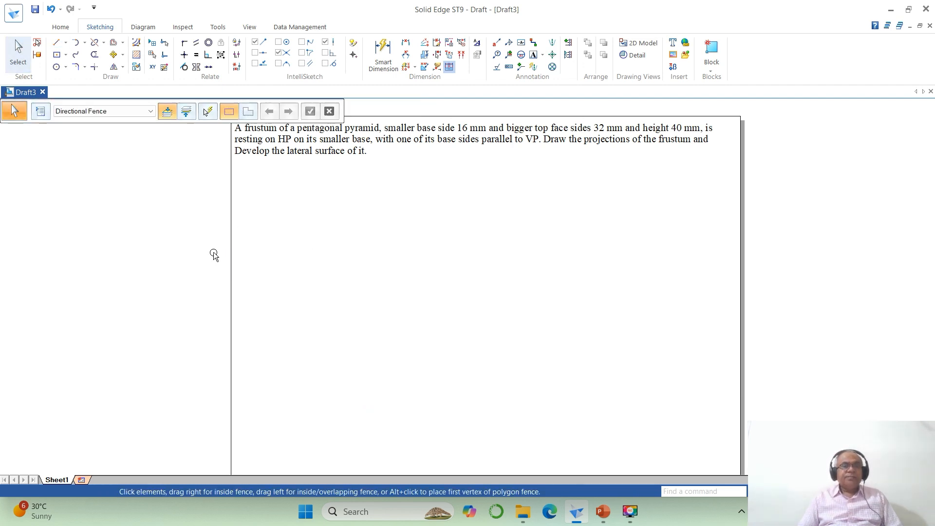
Step: Choose a thinner line width and draw the larger pentagon's bottom side, 32 mm at 0°, in the sheet's left area
{"action": "left_click", "coordinate": [55, 48]}
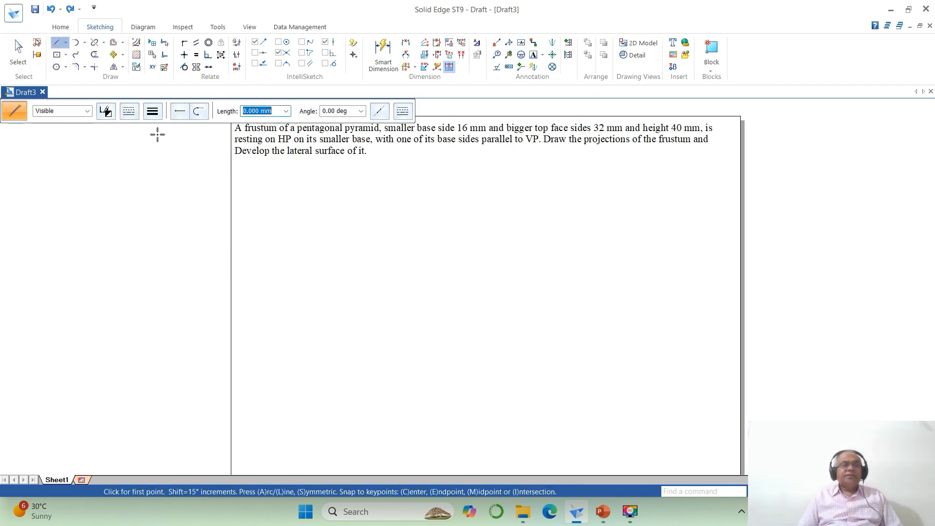
{"action": "left_click", "coordinate": [152, 112]}
{"action": "type", "text": ".7"}
{"action": "key", "text": "Return"}
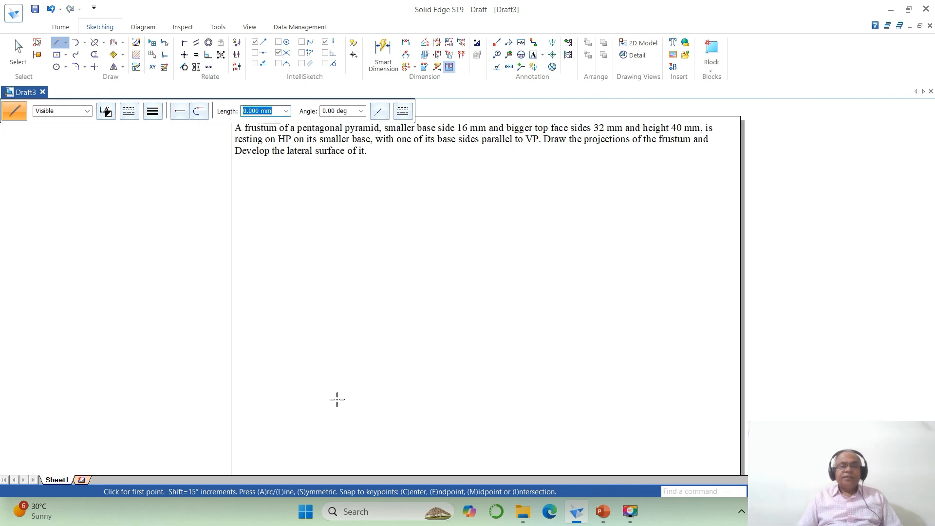
{"action": "left_click", "coordinate": [319, 390]}
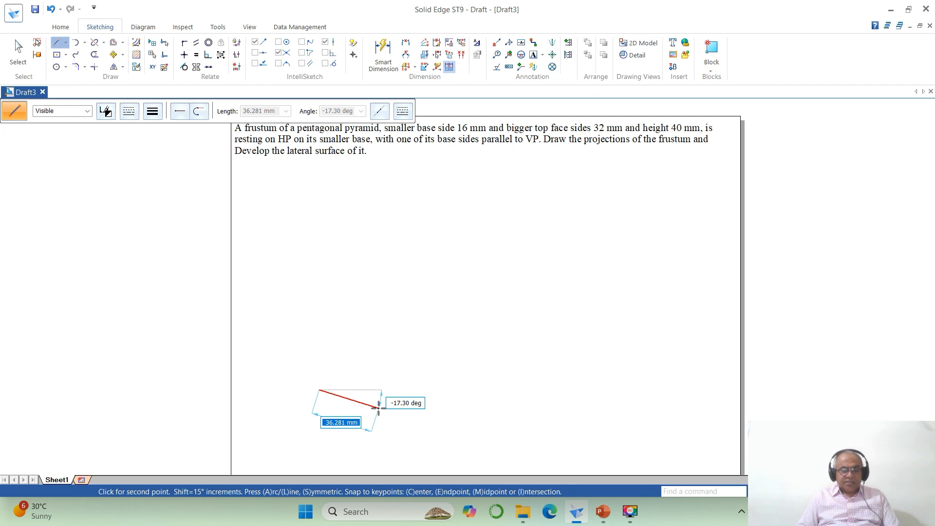
{"action": "type", "text": "32"}
{"action": "key", "text": "Tab"}
{"action": "type", "text": "0"}
{"action": "key", "text": "Return"}
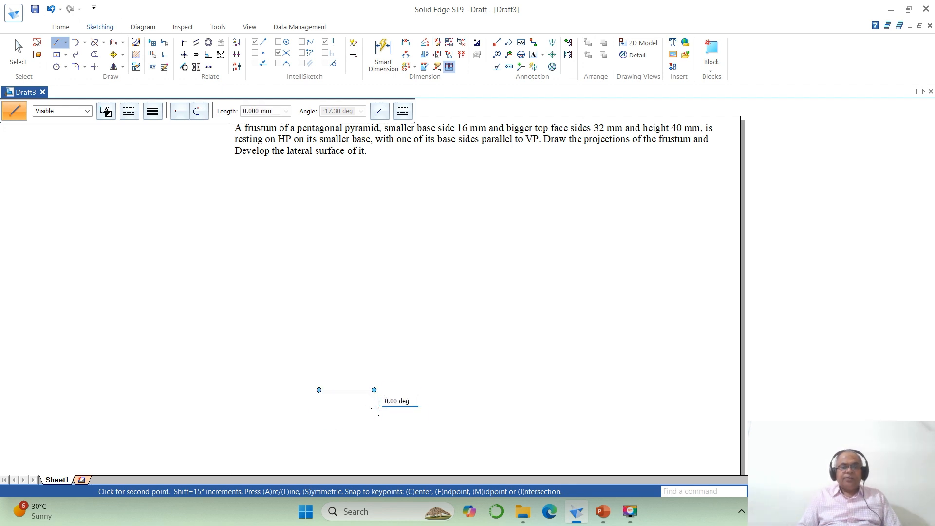
Step: Continue the larger pentagon with its second side, 32 mm at 72°, and third side, 32 mm at 144°
{"action": "type", "text": "32"}
{"action": "key", "text": "Tab"}
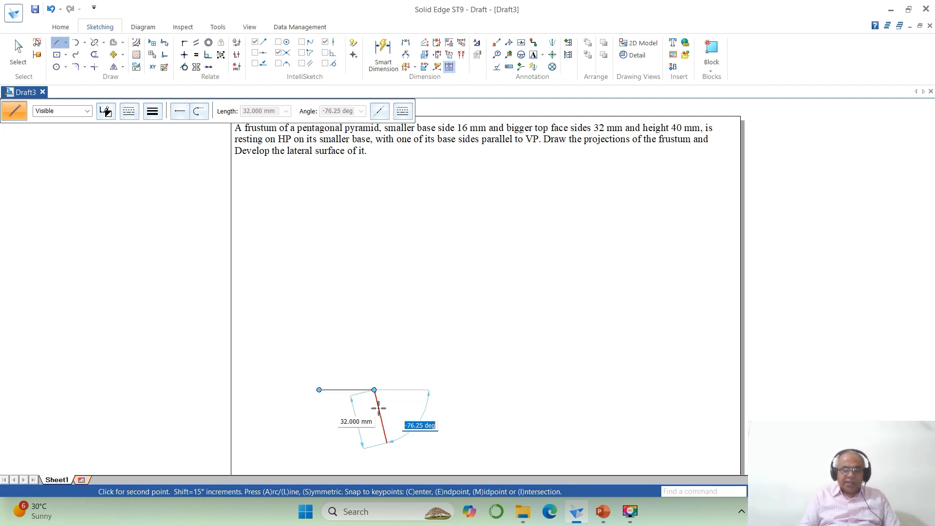
{"action": "type", "text": "72"}
{"action": "key", "text": "Return"}
{"action": "type", "text": "32"}
{"action": "key", "text": "Tab"}
{"action": "type", "text": "144"}
{"action": "key", "text": "Return"}
Step: Draw the larger pentagon's fourth side, 32 mm at 216°, and close it at the start point with a fifth 32 mm side
{"action": "type", "text": "32"}
{"action": "key", "text": "Tab"}
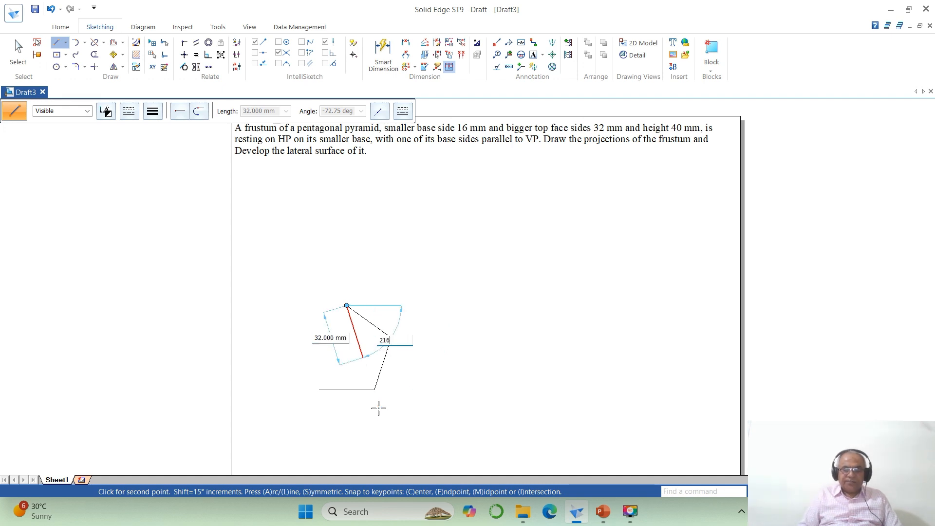
{"action": "key", "text": "Return"}
{"action": "type", "text": "32"}
{"action": "key", "text": "Tab"}
{"action": "type", "text": "2"}
{"action": "key", "text": "Return"}
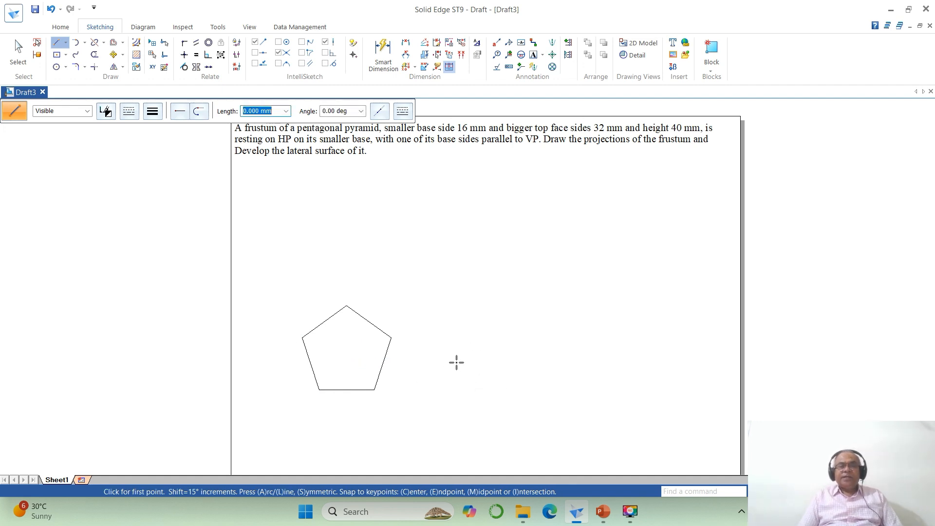
Step: Draw the smaller pentagon's bottom side, 16 mm at 0°, in the free space to the right of the larger pentagon
{"action": "left_click", "coordinate": [444, 351]}
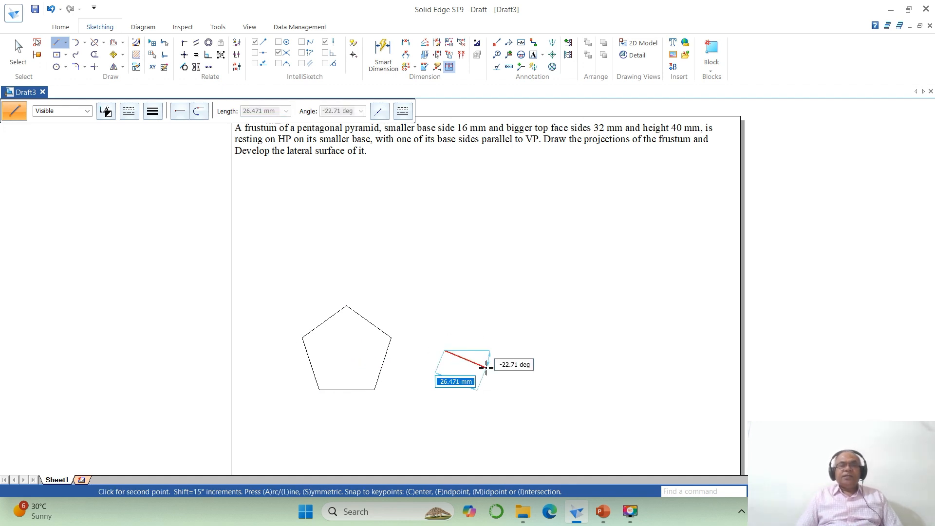
{"action": "type", "text": "1"}
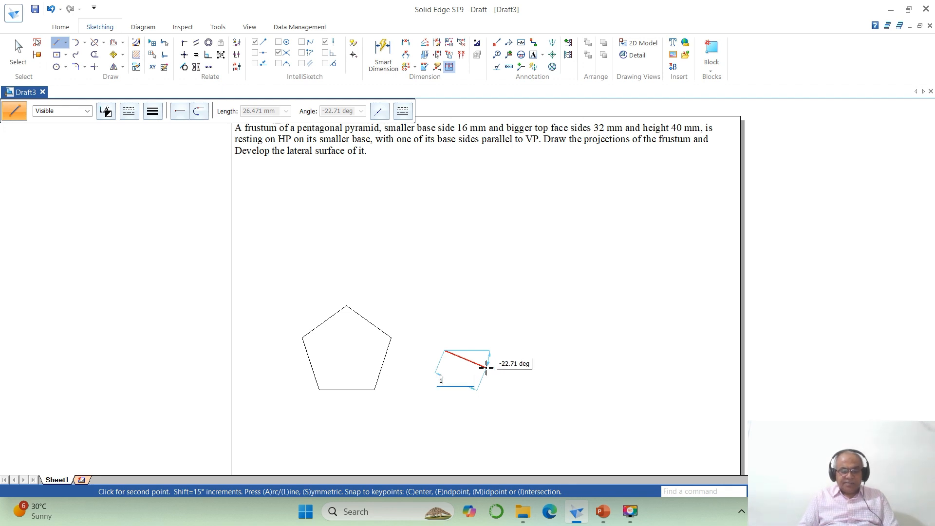
{"action": "type", "text": "6"}
{"action": "key", "text": "Tab"}
{"action": "type", "text": "0"}
{"action": "key", "text": "Return"}
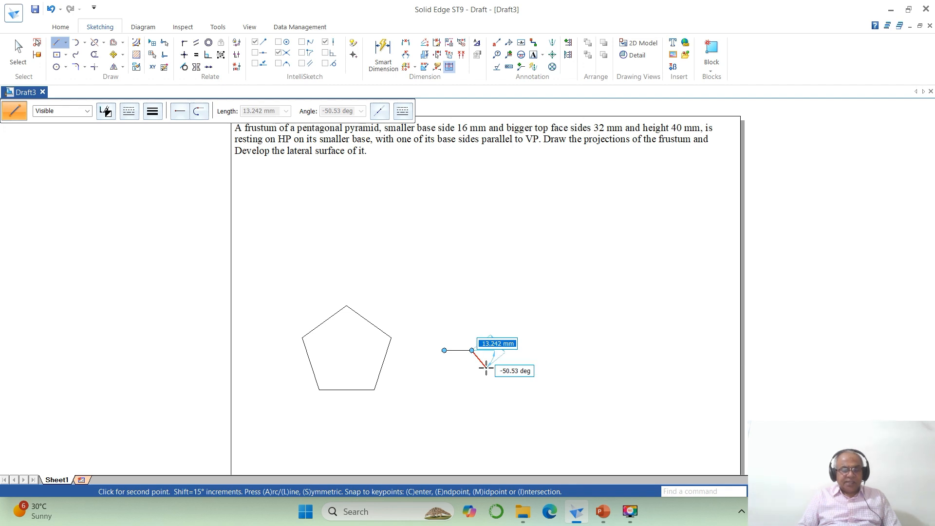
Step: Continue the smaller pentagon with its second side, 16 mm at 72°, and third side, 16 mm at 144°
{"action": "type", "text": "16"}
{"action": "key", "text": "Tab"}
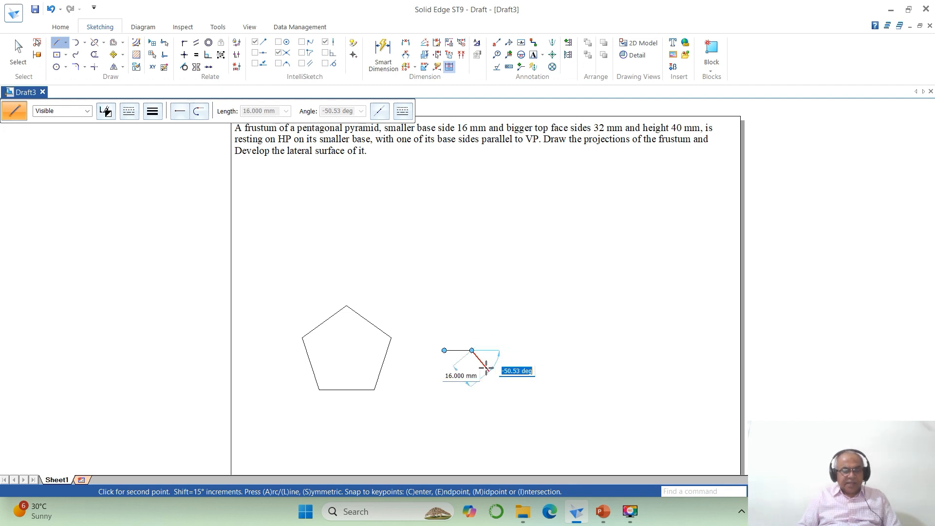
{"action": "type", "text": "72"}
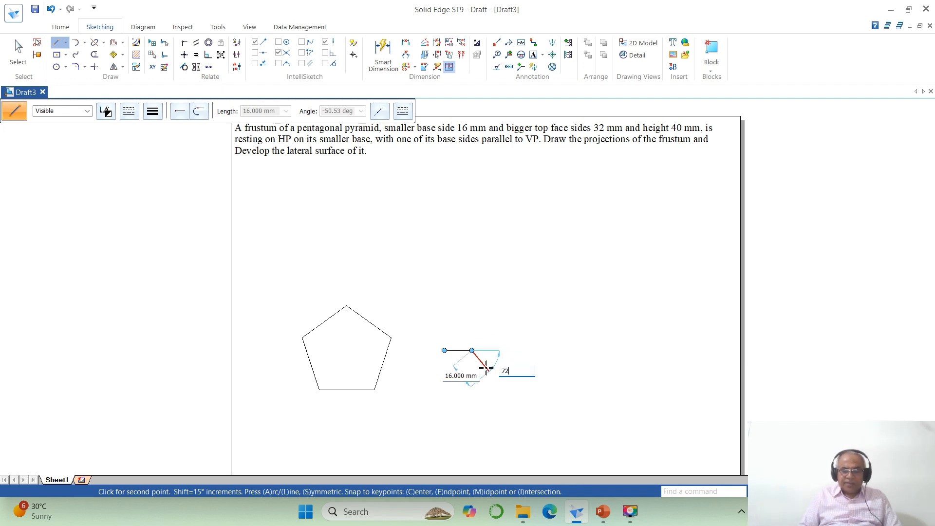
{"action": "key", "text": "Return"}
{"action": "type", "text": "16"}
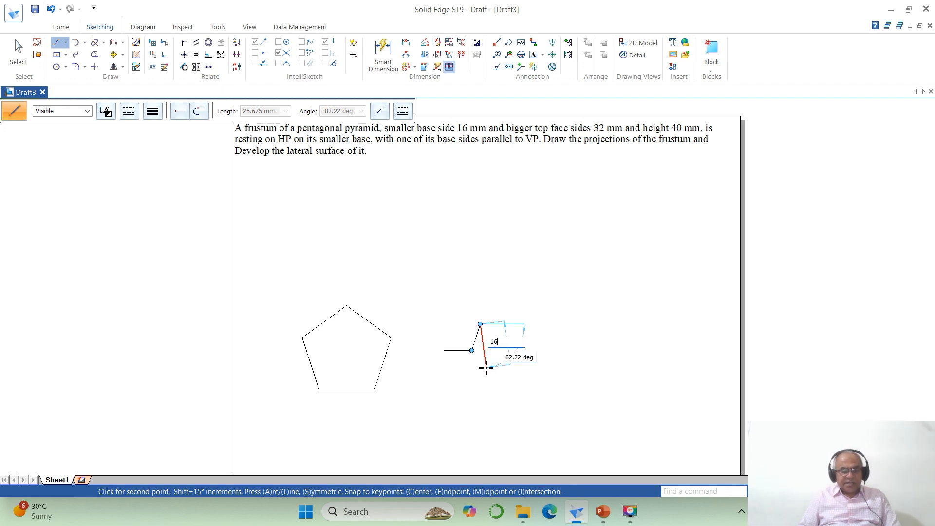
{"action": "key", "text": "Tab"}
{"action": "type", "text": "144"}
{"action": "key", "text": "Return"}
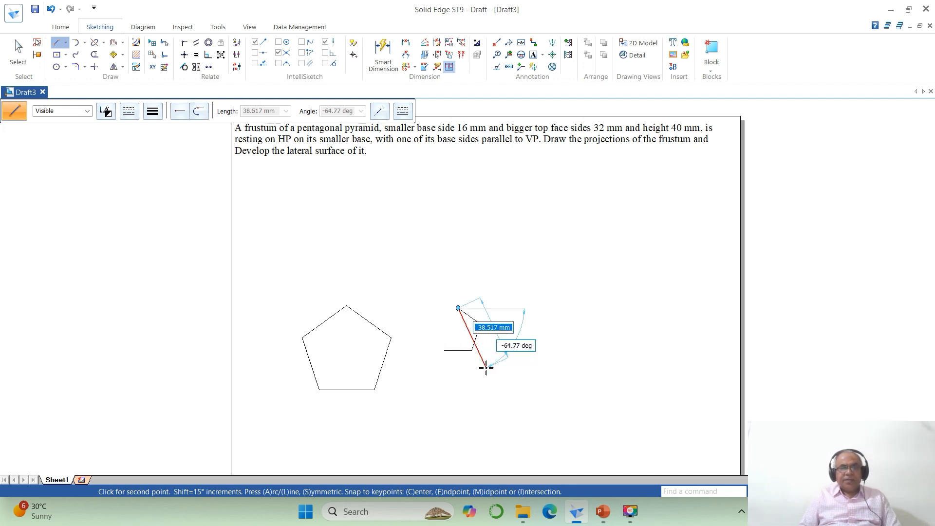
Step: Draw the smaller pentagon's fourth side, 16 mm at 216°, and close it at the start point with a fifth 16 mm side
{"action": "type", "text": "16"}
{"action": "key", "text": "Tab"}
{"action": "type", "text": "216"}
{"action": "key", "text": "Return"}
{"action": "type", "text": "1"}
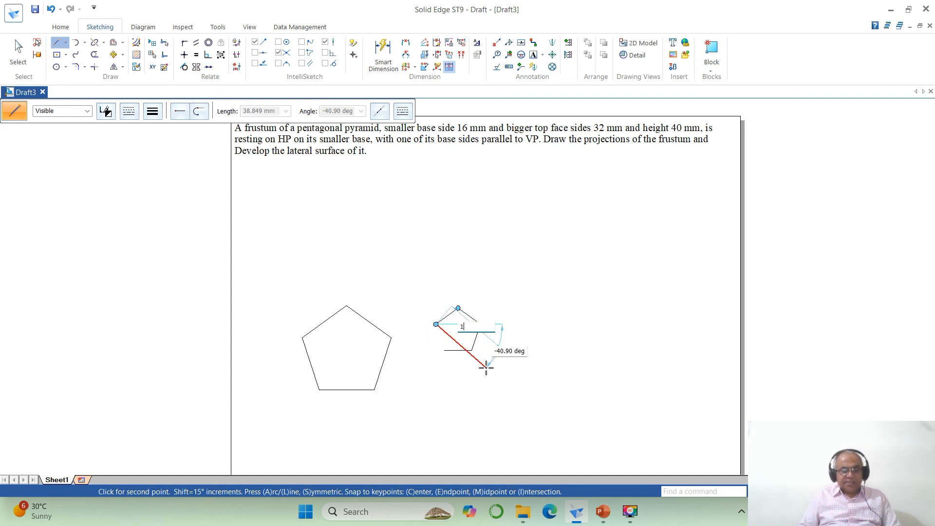
{"action": "type", "text": "6"}
{"action": "key", "text": "Tab"}
{"action": "type", "text": "2"}
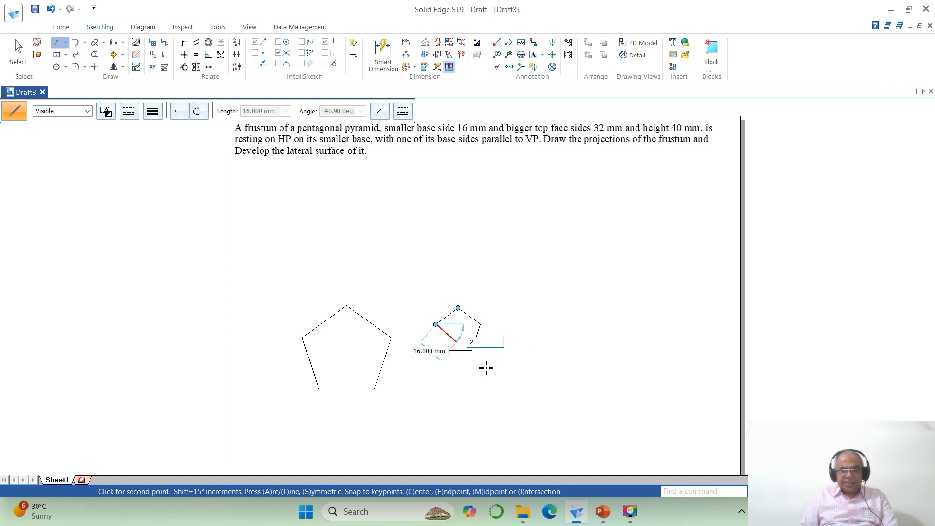
{"action": "key", "text": "Return"}
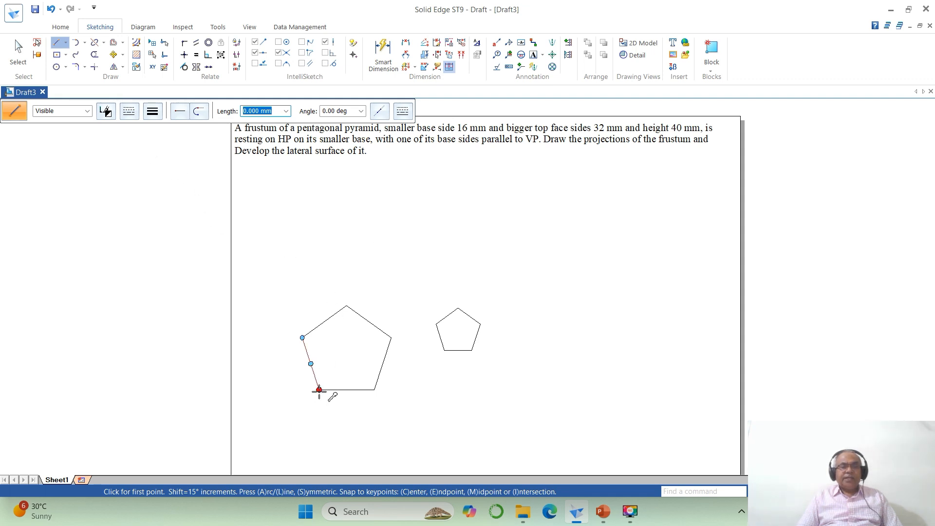
Step: Draw two crossing lines in the larger pentagon, each from a bottom corner to the midpoint of the opposite upper side
{"action": "left_click", "coordinate": [319, 391]}
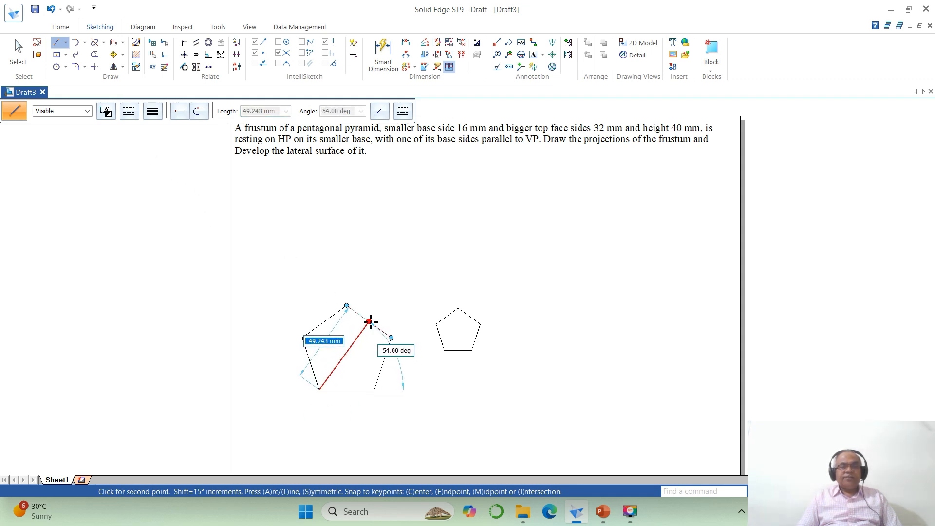
{"action": "left_click", "coordinate": [369, 322]}
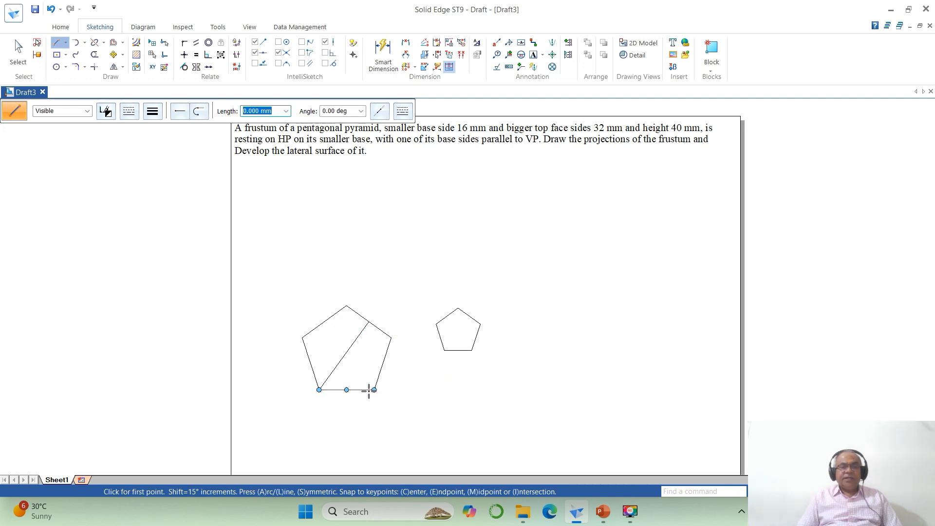
{"action": "left_click", "coordinate": [374, 391]}
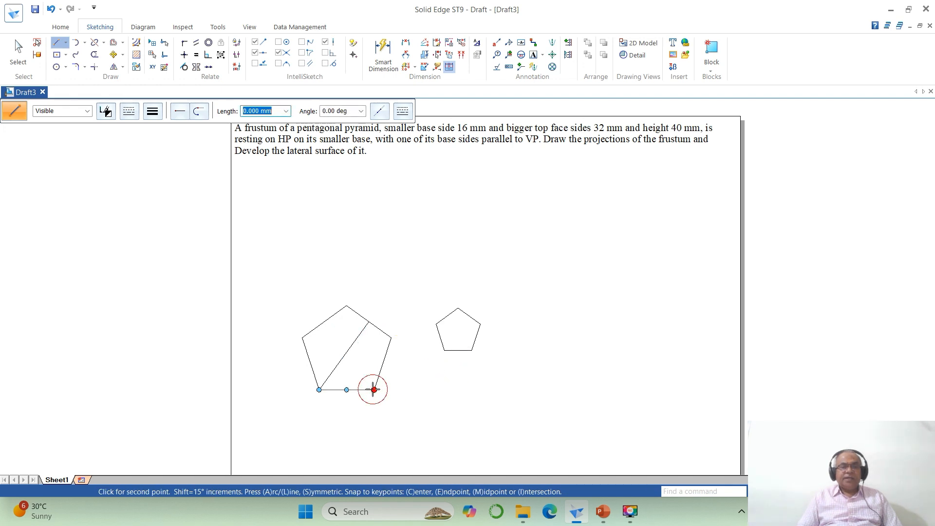
{"action": "left_click", "coordinate": [323, 322]}
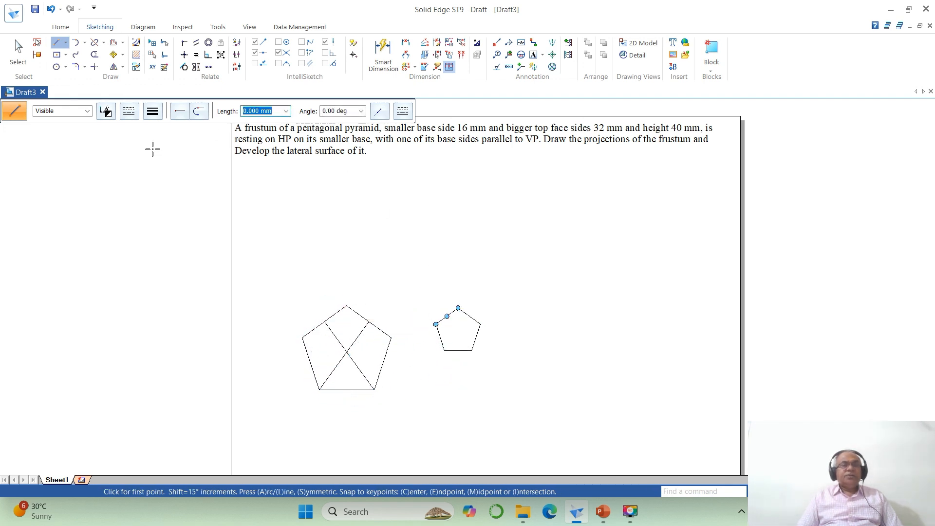
Step: Trim the larger pentagon's two crossing lines to a corner at their intersection, keeping the parts toward the bottom corners
{"action": "left_click", "coordinate": [94, 67]}
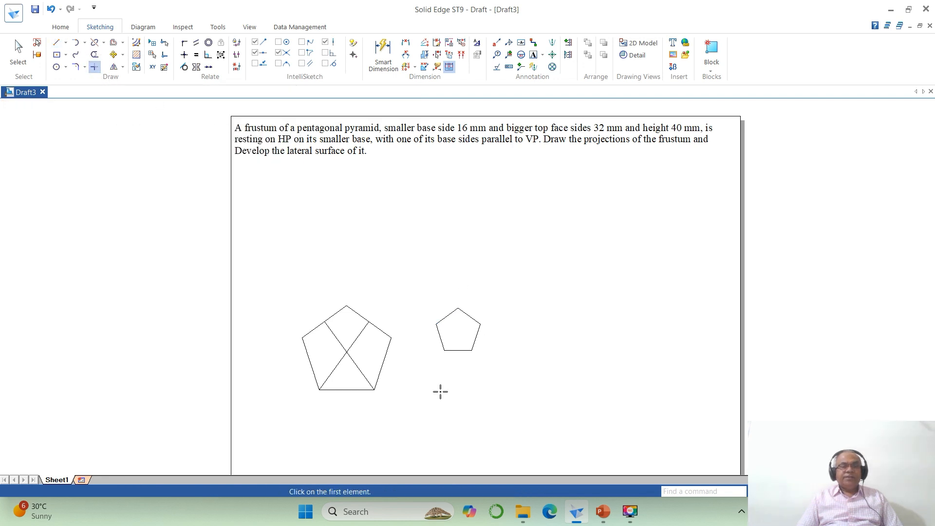
{"action": "left_click", "coordinate": [331, 375]}
{"action": "left_click", "coordinate": [358, 369]}
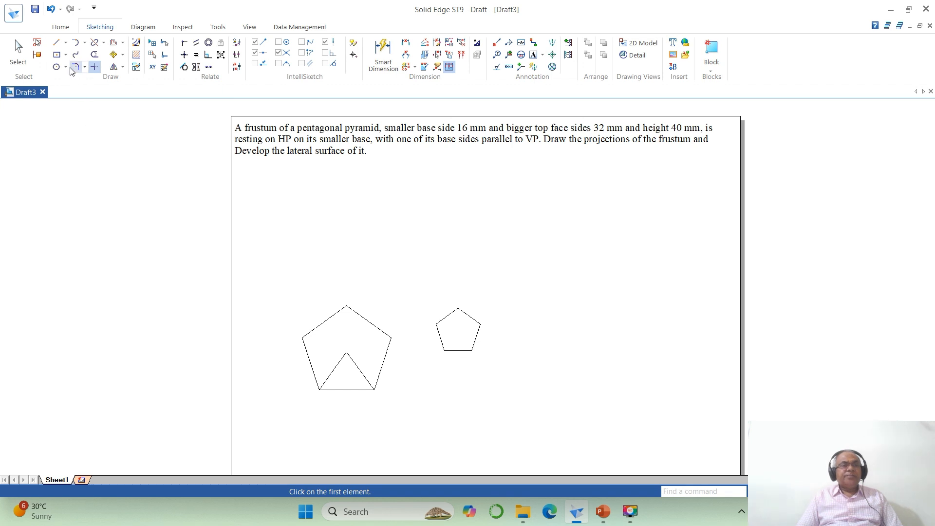
{"action": "left_click", "coordinate": [56, 43]}
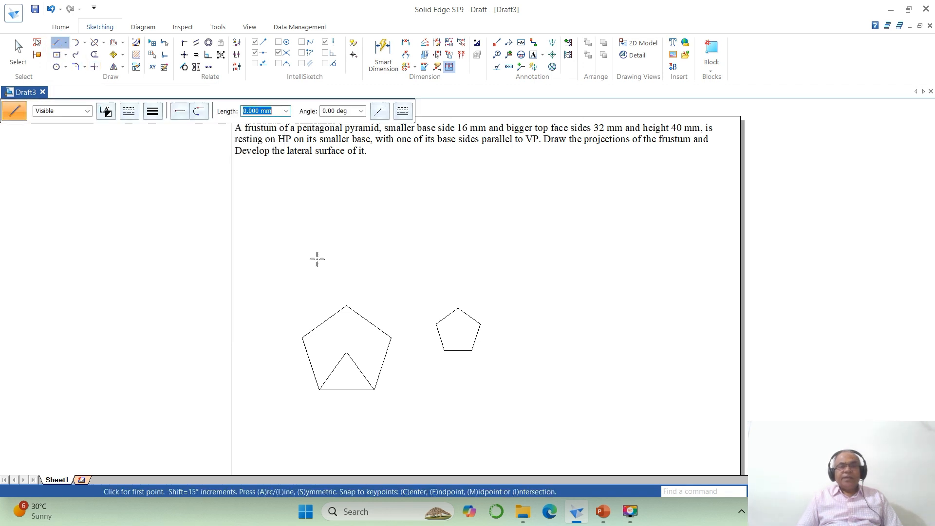
{"action": "left_click", "coordinate": [444, 351]}
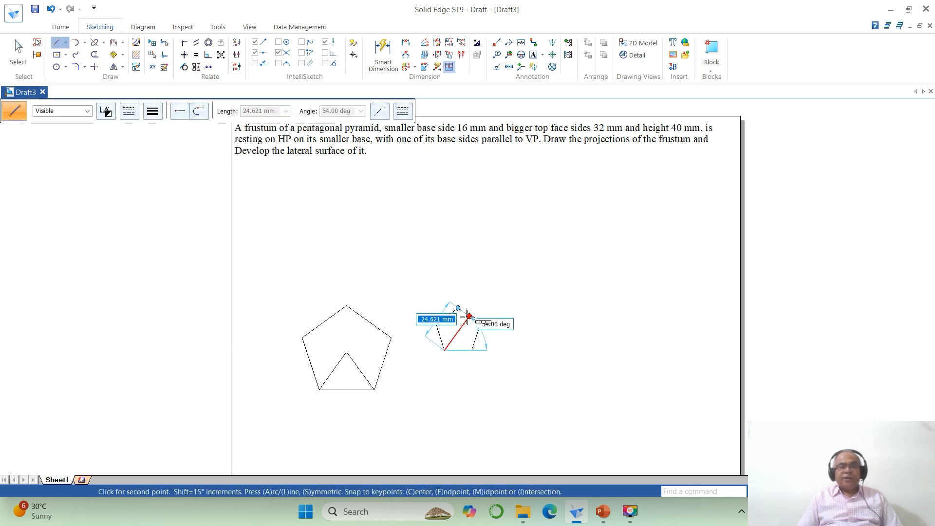
{"action": "left_click", "coordinate": [470, 316]}
{"action": "left_click", "coordinate": [472, 351]}
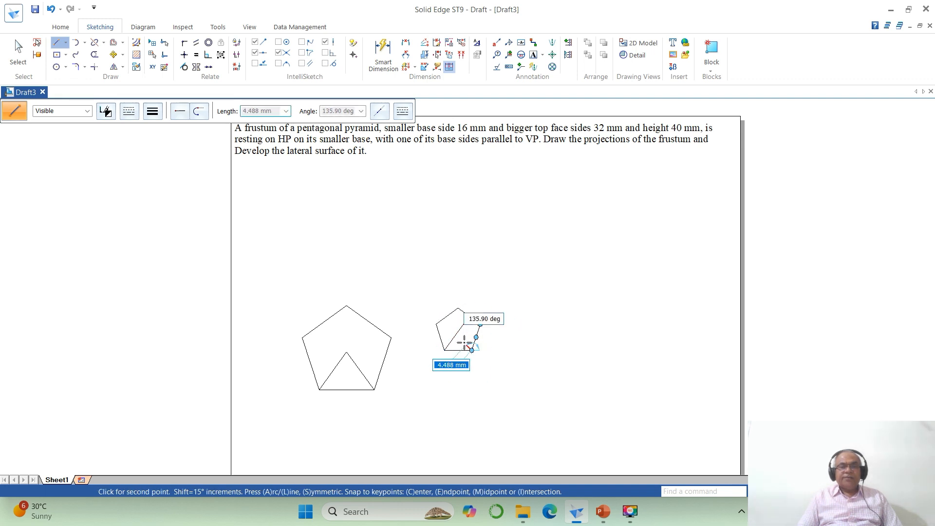
{"action": "left_click", "coordinate": [447, 317]}
{"action": "right_click", "coordinate": [596, 312]}
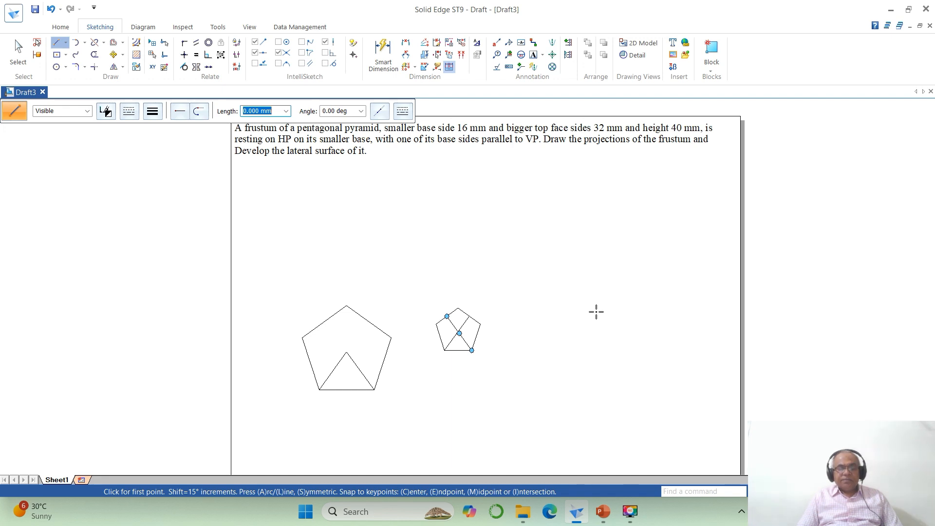
{"action": "key", "text": "ctrl+z"}
{"action": "key", "text": "ctrl+z"}
{"action": "key", "text": "Escape"}
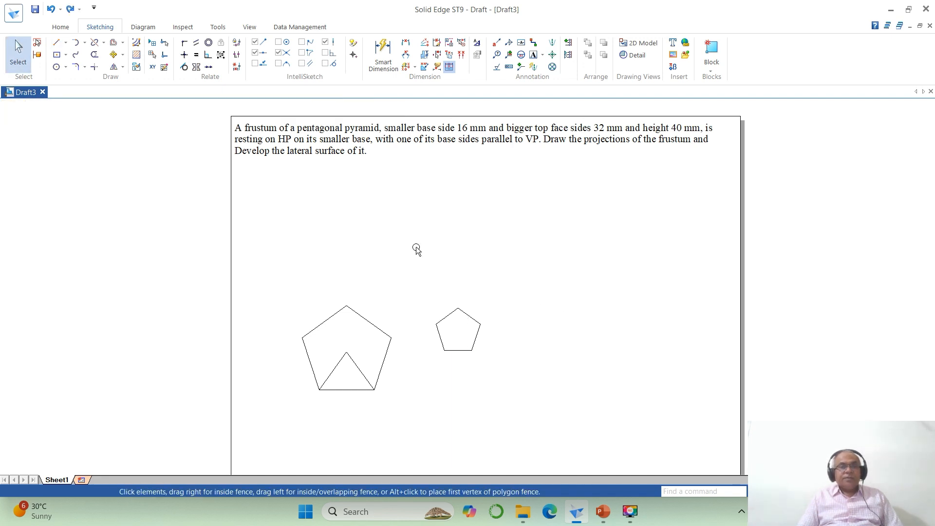
Step: Draw two crossing lines in the smaller pentagon, each from a bottom corner to the midpoint of the opposite upper side
{"action": "left_click", "coordinate": [56, 43]}
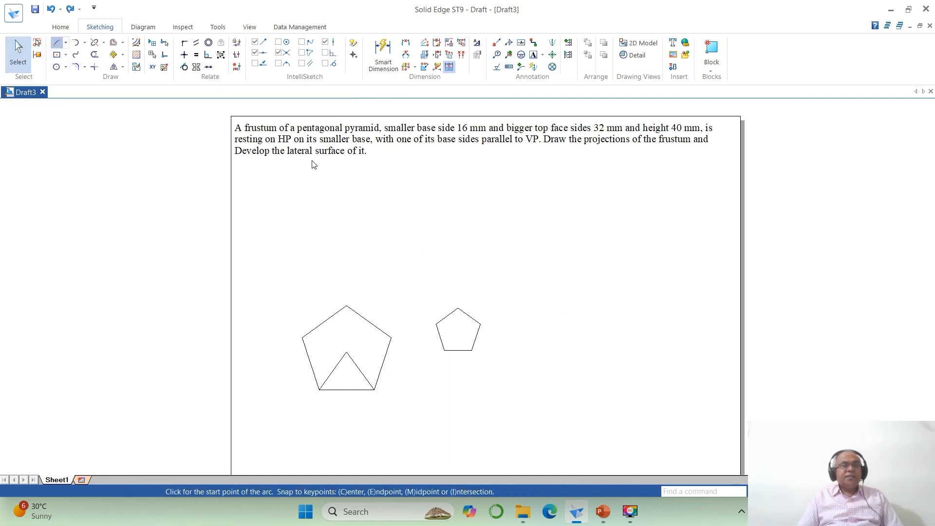
{"action": "left_click", "coordinate": [444, 350]}
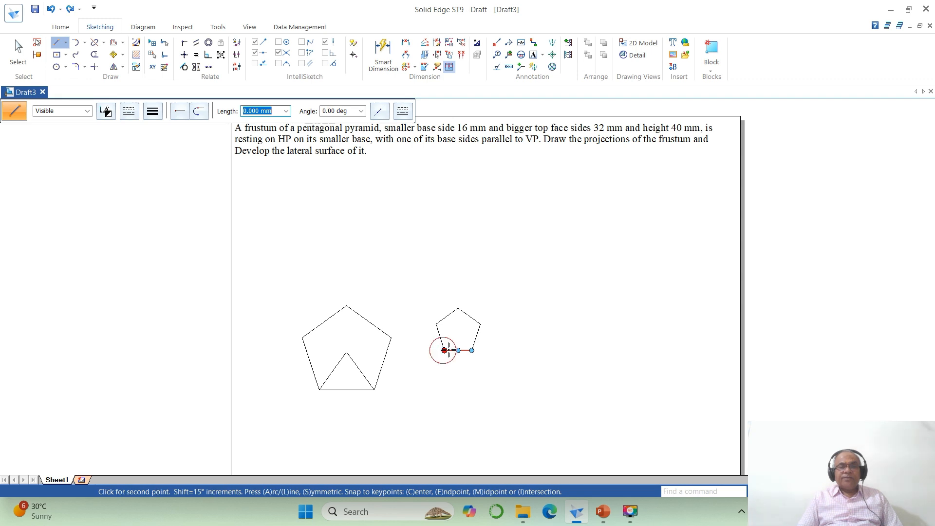
{"action": "left_click", "coordinate": [469, 316]}
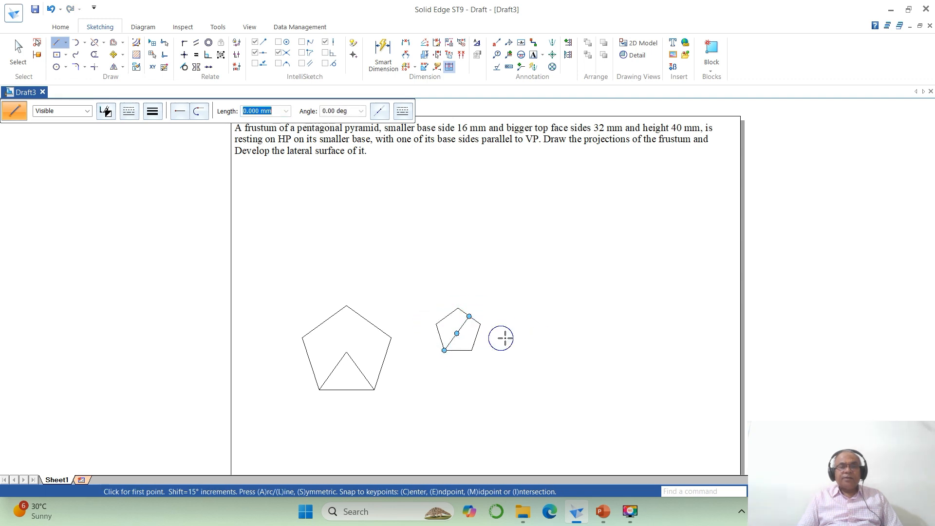
{"action": "left_click", "coordinate": [471, 351]}
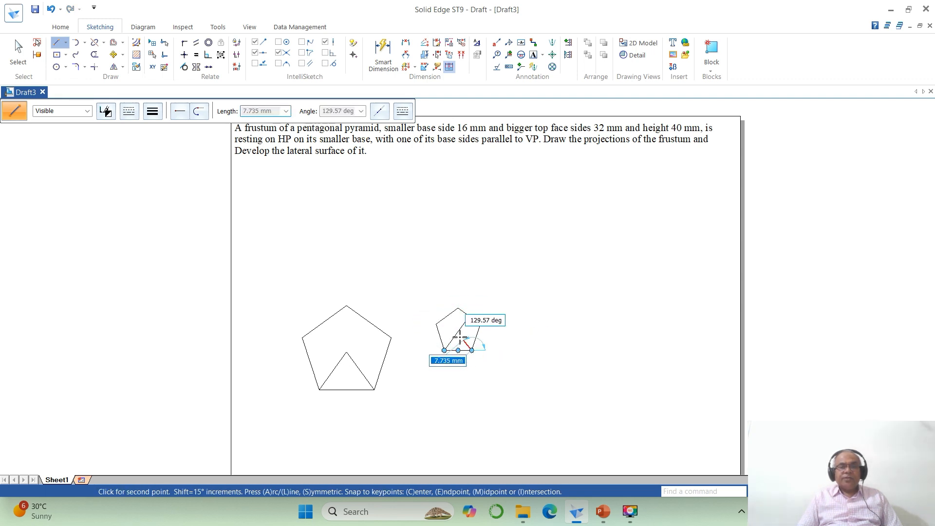
{"action": "left_click", "coordinate": [447, 316]}
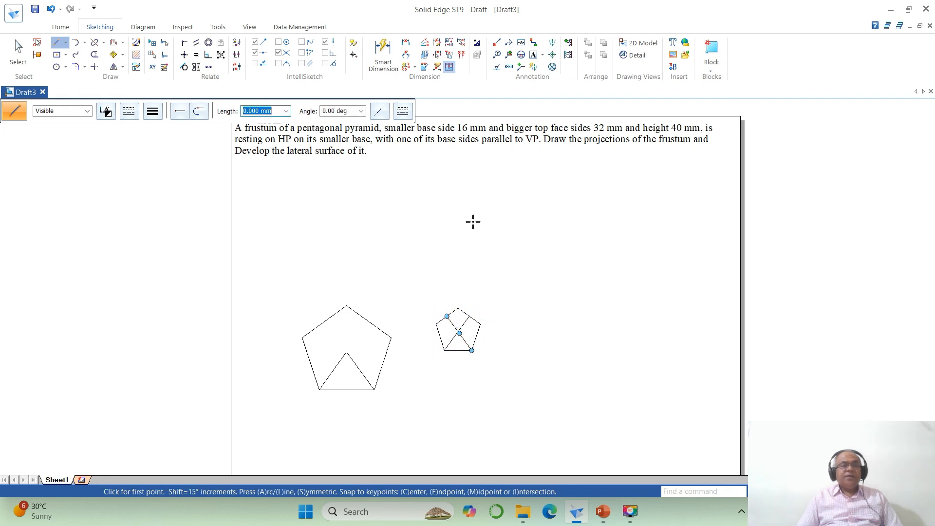
Step: Trim the smaller pentagon's two crossing lines to a corner at its centre, keeping the parts toward the bottom corners
{"action": "left_click", "coordinate": [95, 66]}
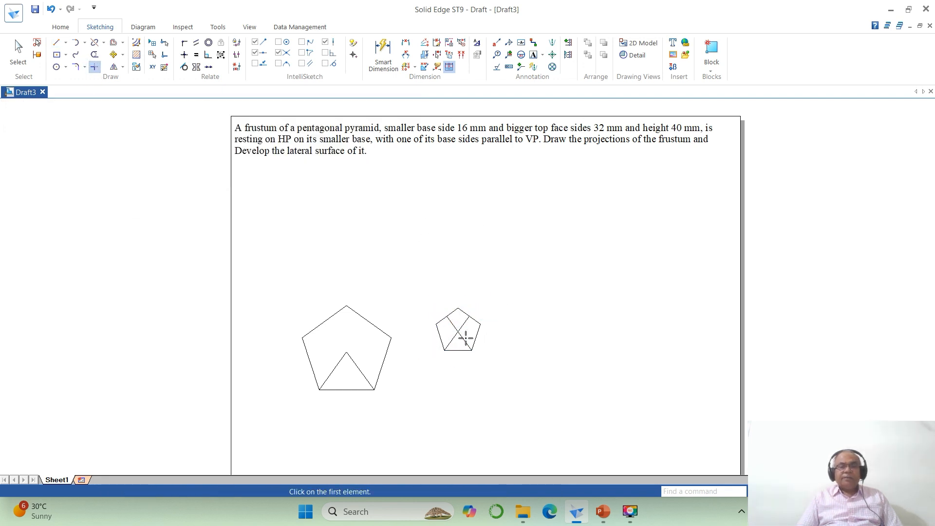
{"action": "left_click", "coordinate": [452, 324]}
{"action": "left_click", "coordinate": [464, 324]}
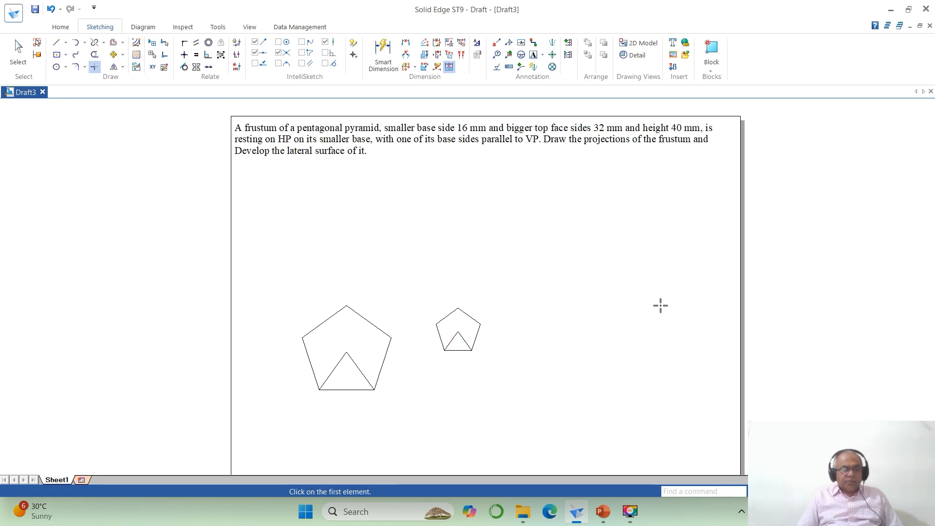
Step: Move the smaller pentagon without its centre lines, from its centre point onto the larger pentagon's centre
{"action": "left_click", "coordinate": [113, 54]}
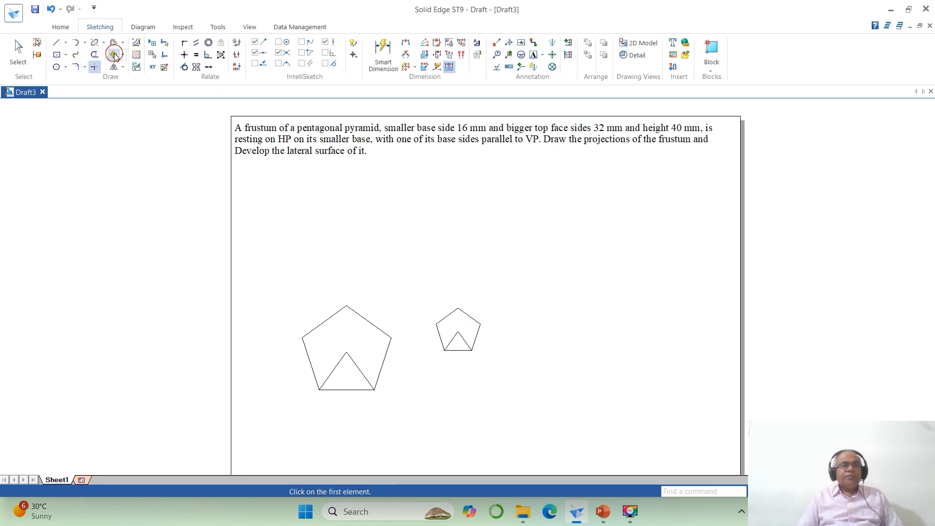
{"action": "left_click", "coordinate": [446, 316]}
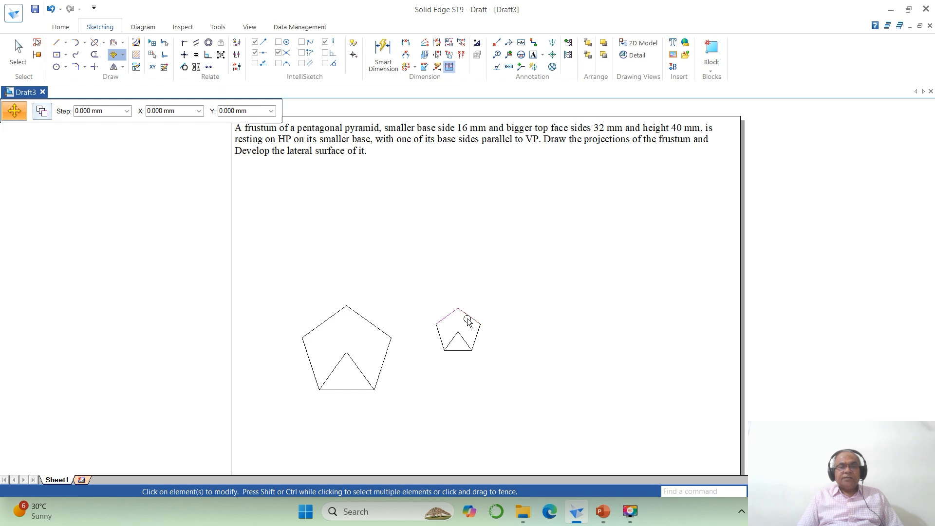
{"action": "left_click", "coordinate": [471, 323], "text": "shift"}
{"action": "right_click", "coordinate": [526, 318]}
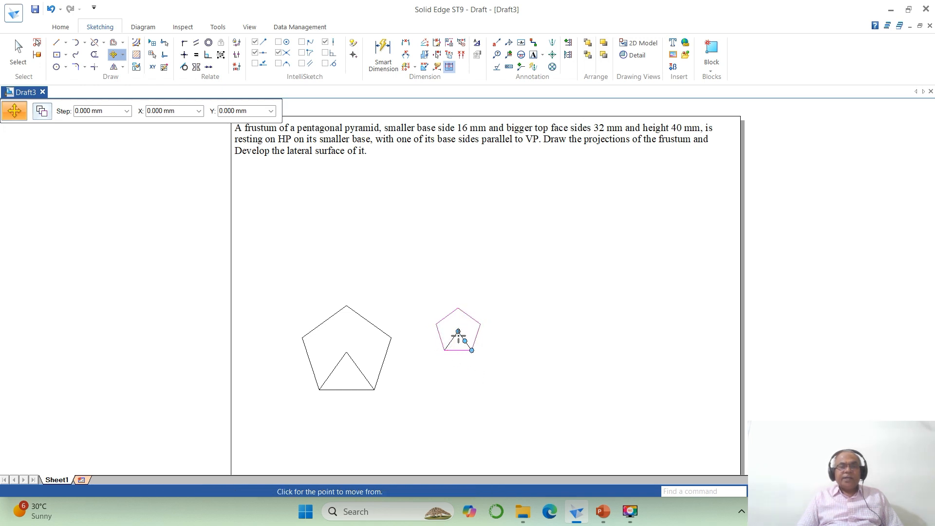
{"action": "left_click", "coordinate": [458, 332]}
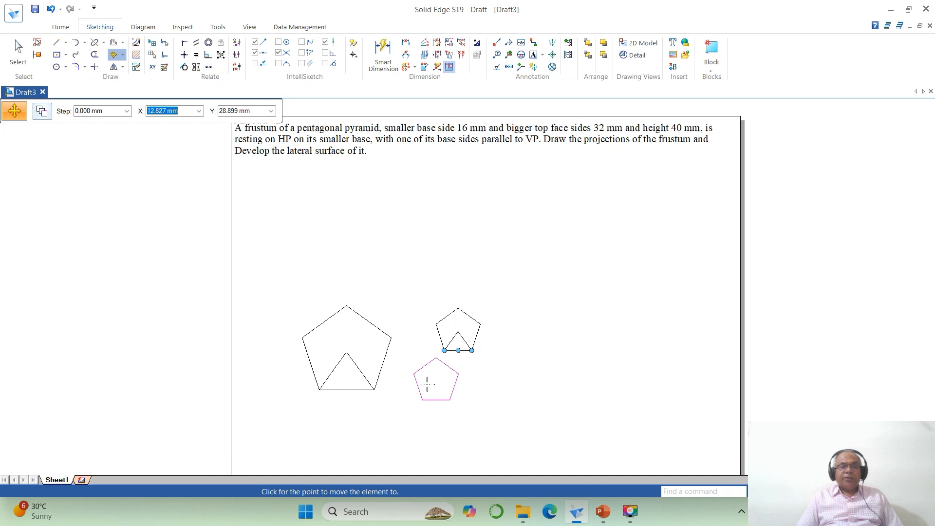
{"action": "left_click", "coordinate": [346, 352]}
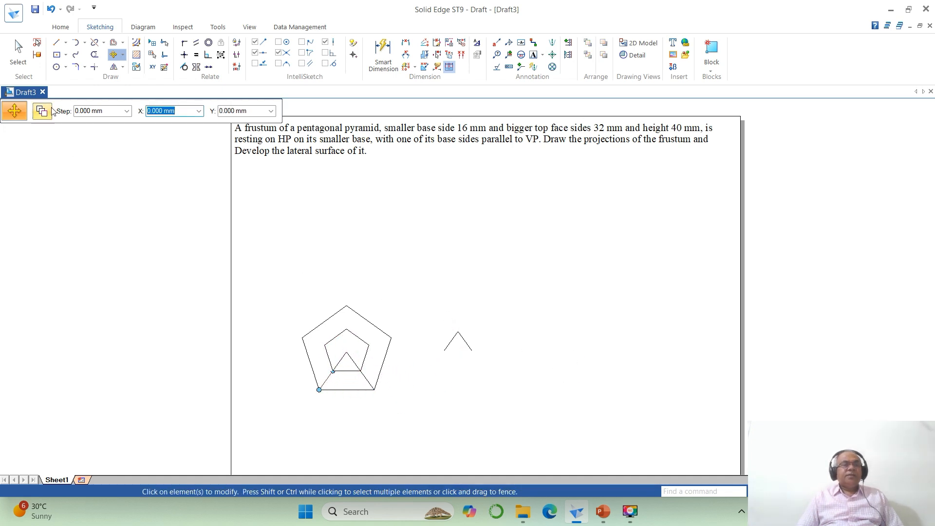
Step: Delete the two centre lines left behind at the smaller pentagon's former position
{"action": "left_click", "coordinate": [25, 57]}
{"action": "left_click_drag", "start_coordinate": [422, 317], "coordinate": [516, 385]}
{"action": "key", "text": "Delete"}
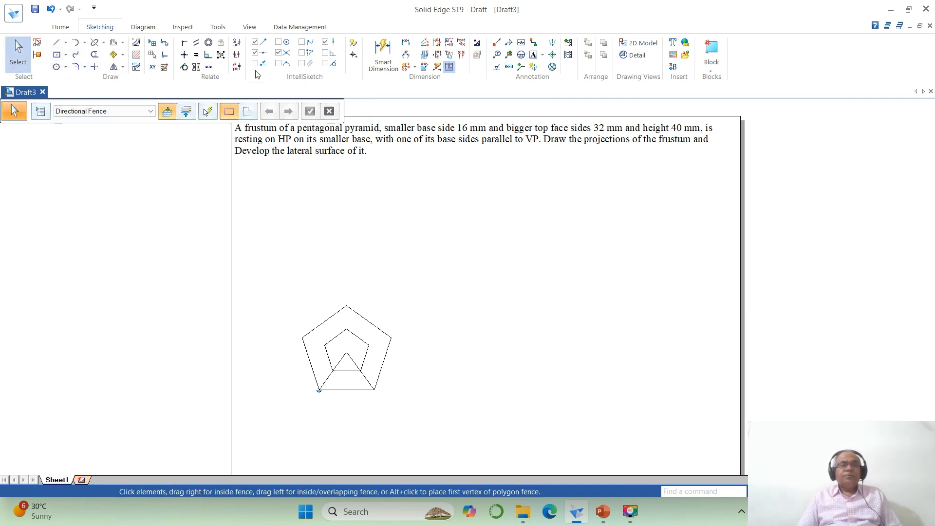
Step: Draw lines joining the larger pentagon's left, top and right corners to the matching corners of the smaller pentagon
{"action": "left_click", "coordinate": [56, 43]}
{"action": "left_click", "coordinate": [302, 338]}
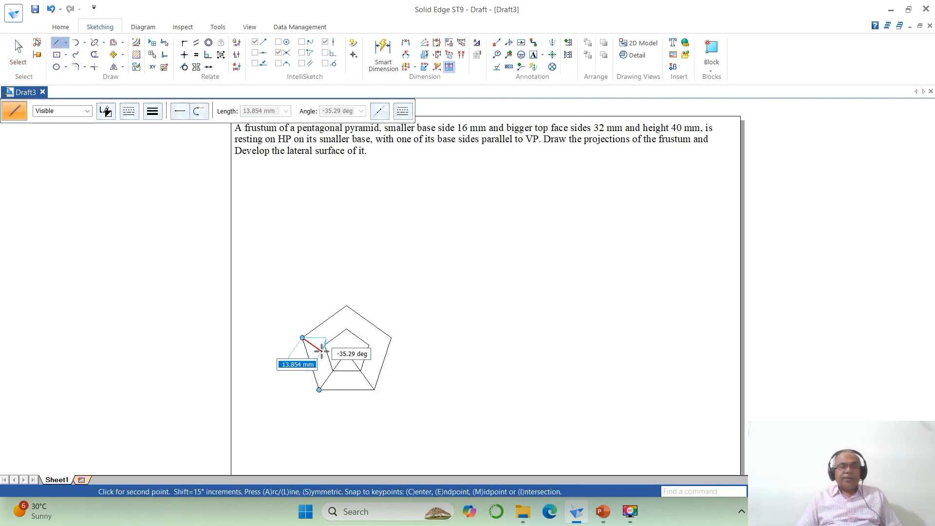
{"action": "left_click", "coordinate": [324, 345]}
{"action": "left_click", "coordinate": [346, 330]}
{"action": "left_click", "coordinate": [346, 306]}
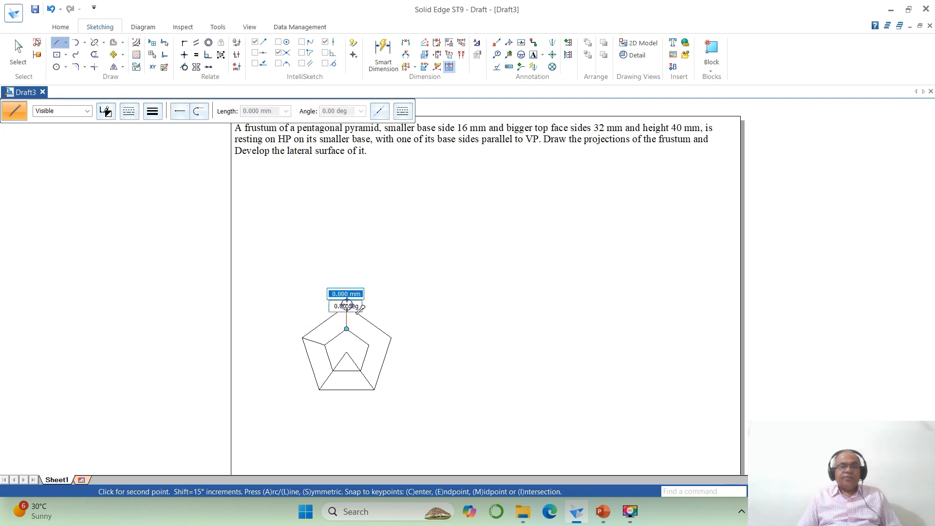
{"action": "left_click", "coordinate": [369, 344]}
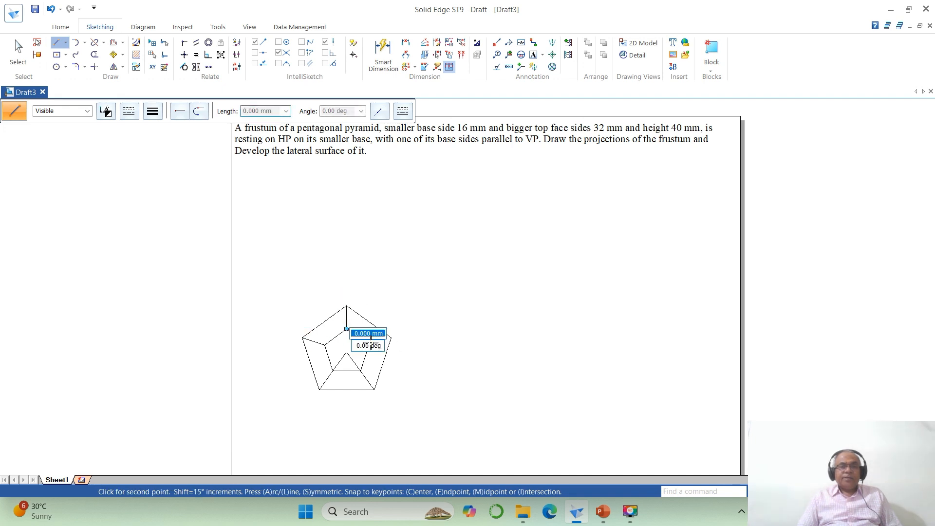
{"action": "left_click", "coordinate": [391, 338]}
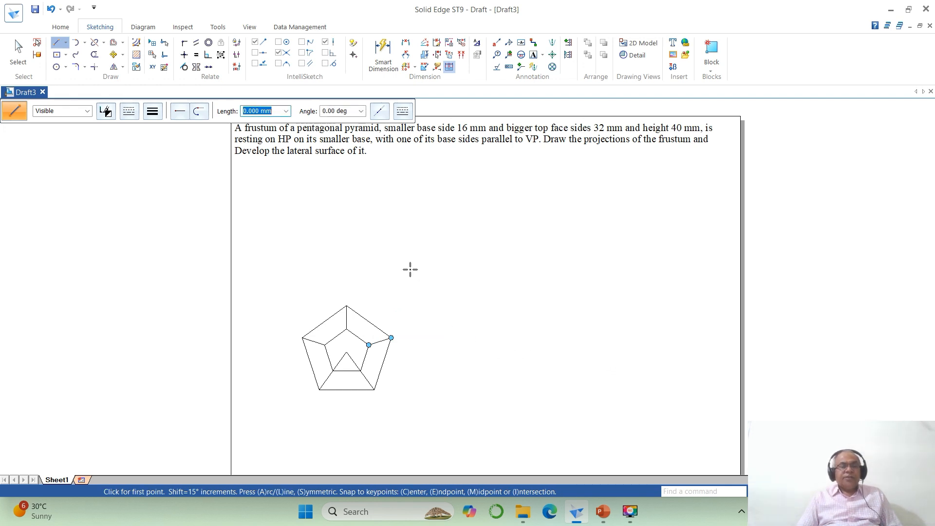
Step: Split the two slanted lines from the larger pentagon's bottom corners at the smaller pentagon's bottom corners
{"action": "left_click", "coordinate": [95, 43]}
{"action": "left_click", "coordinate": [328, 378]}
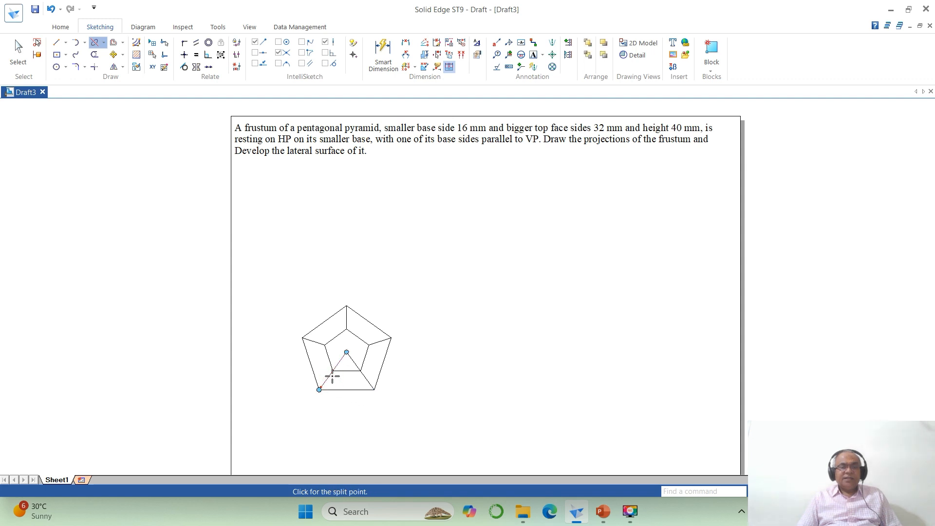
{"action": "left_click", "coordinate": [332, 371]}
{"action": "left_click", "coordinate": [364, 378]}
{"action": "left_click", "coordinate": [359, 371]}
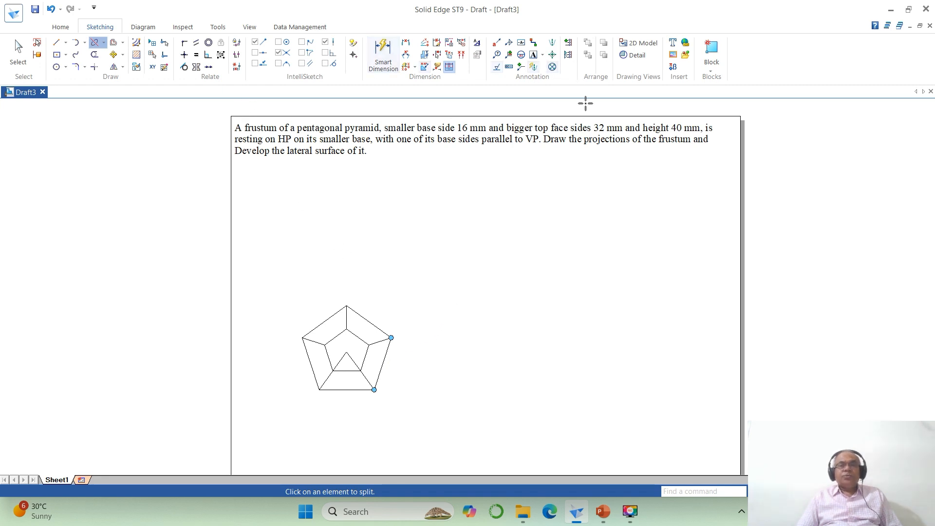
Step: Mirror the whole top view about the larger pentagon's bottom side without keeping the original
{"action": "left_click", "coordinate": [113, 66]}
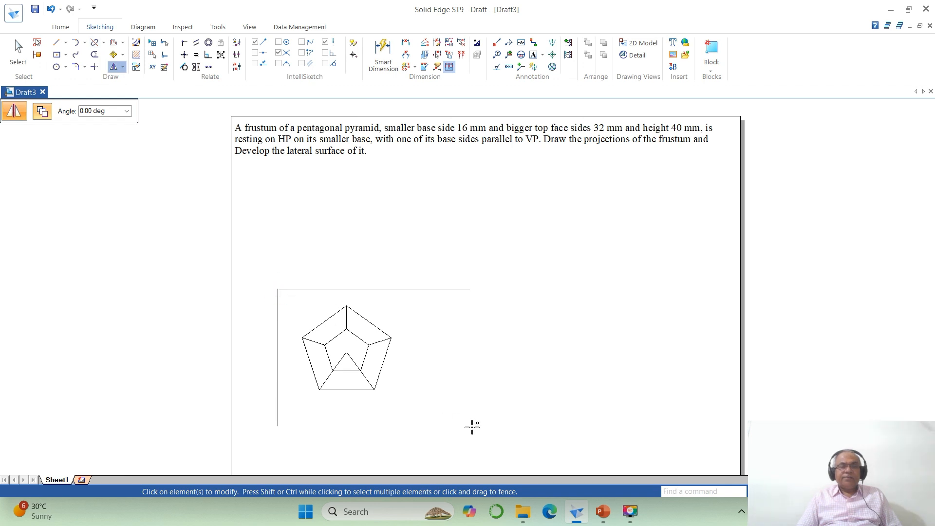
{"action": "left_click_drag", "start_coordinate": [469, 425], "coordinate": [280, 290]}
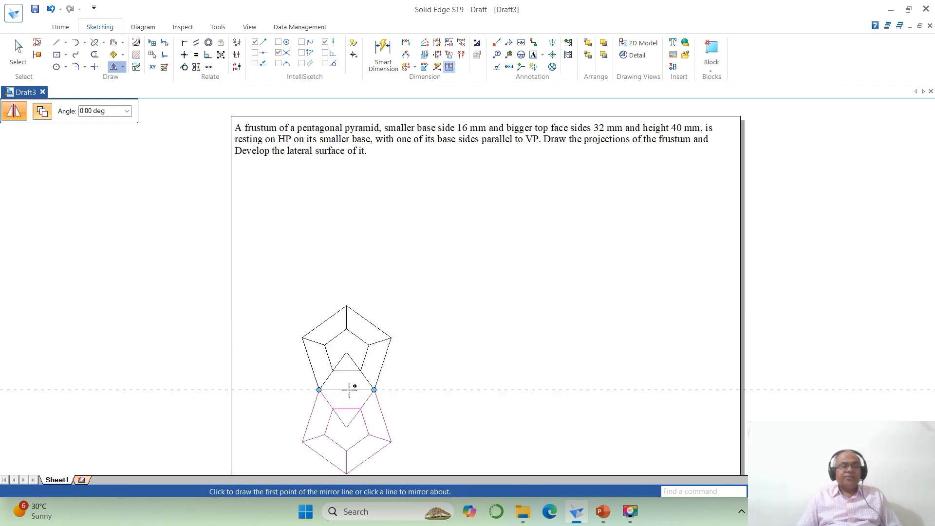
{"action": "left_click", "coordinate": [34, 117]}
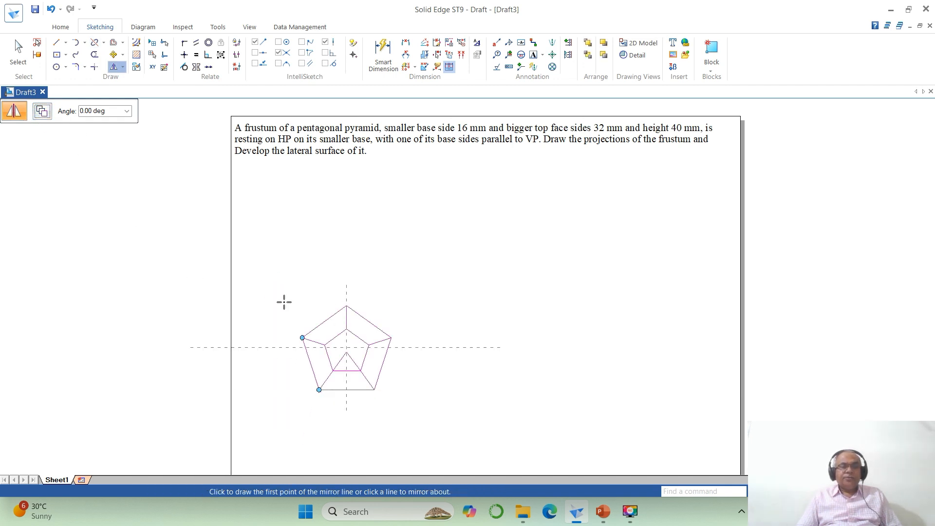
{"action": "left_click", "coordinate": [345, 390]}
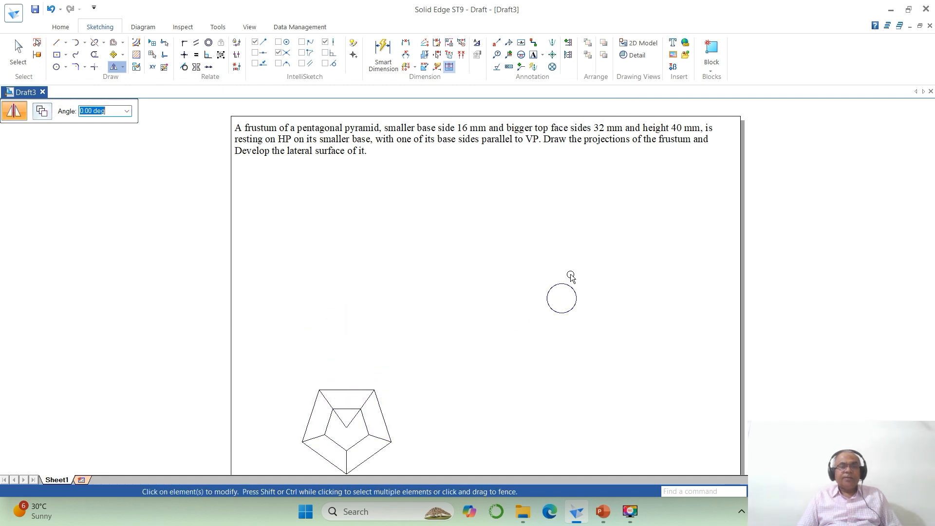
Step: Move the mirrored top view slightly up and to the left, clear of the sheet's bottom border
{"action": "left_click", "coordinate": [812, 492]}
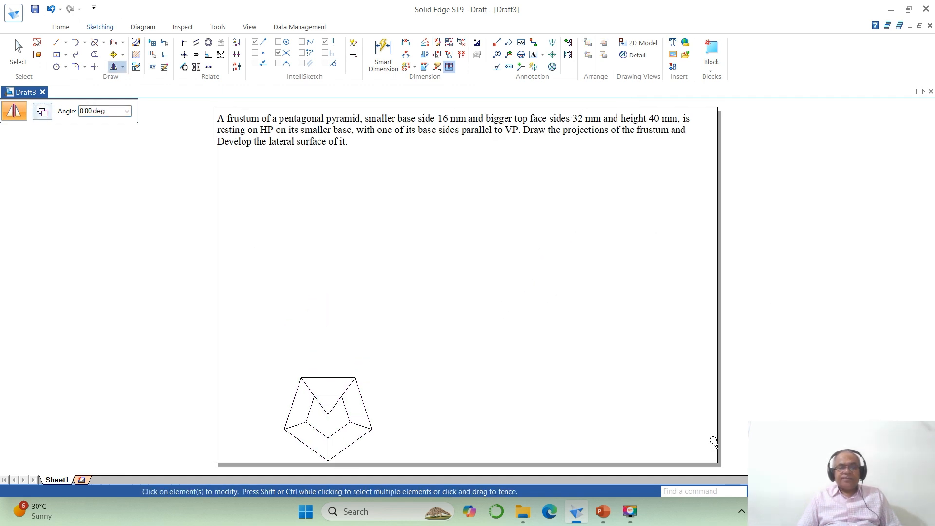
{"action": "left_click", "coordinate": [114, 55]}
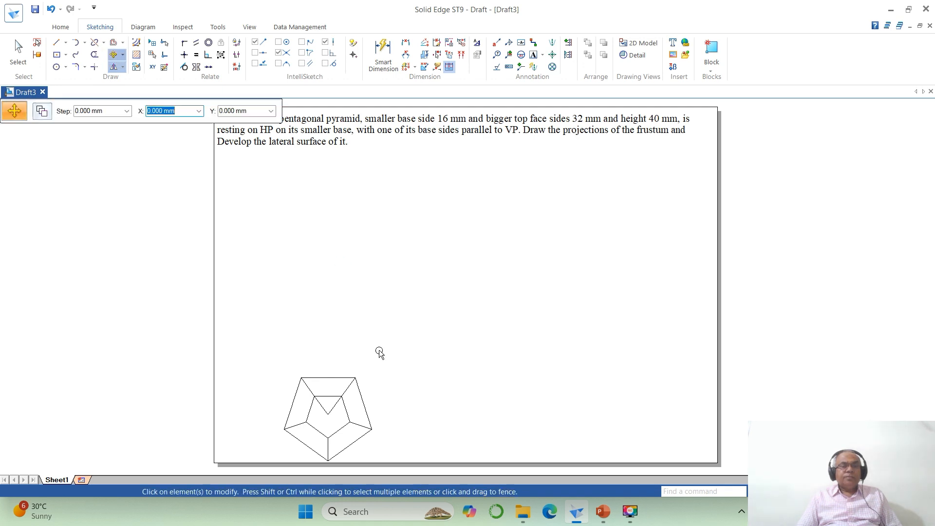
{"action": "left_click_drag", "start_coordinate": [263, 358], "coordinate": [411, 459]}
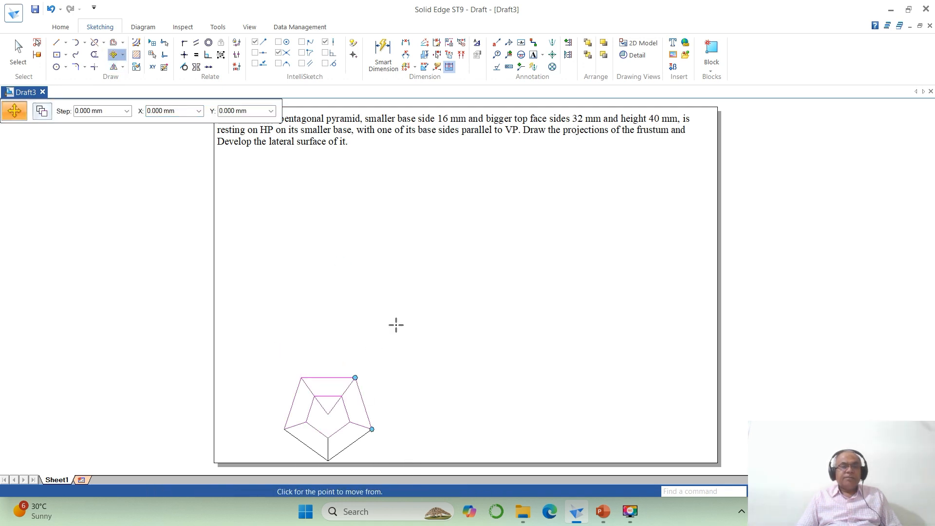
{"action": "left_click", "coordinate": [113, 55]}
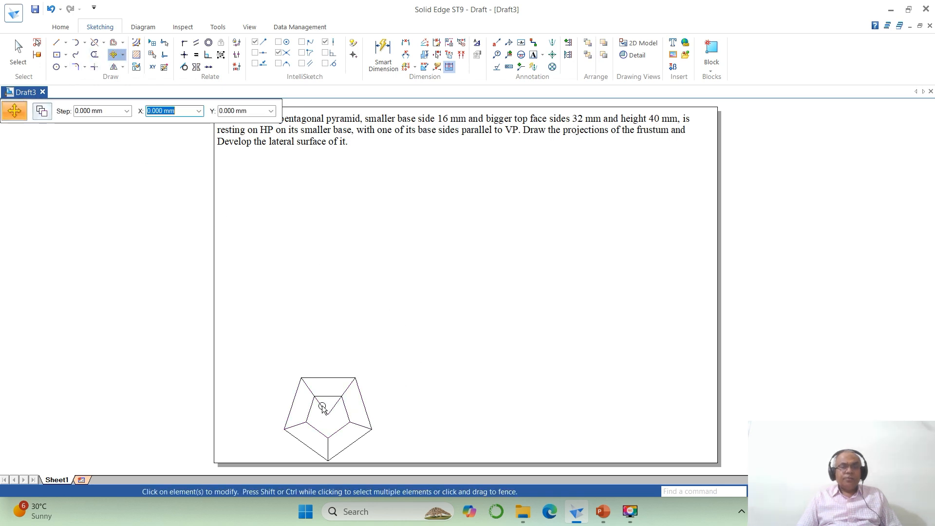
{"action": "left_click_drag", "start_coordinate": [267, 359], "coordinate": [407, 466]}
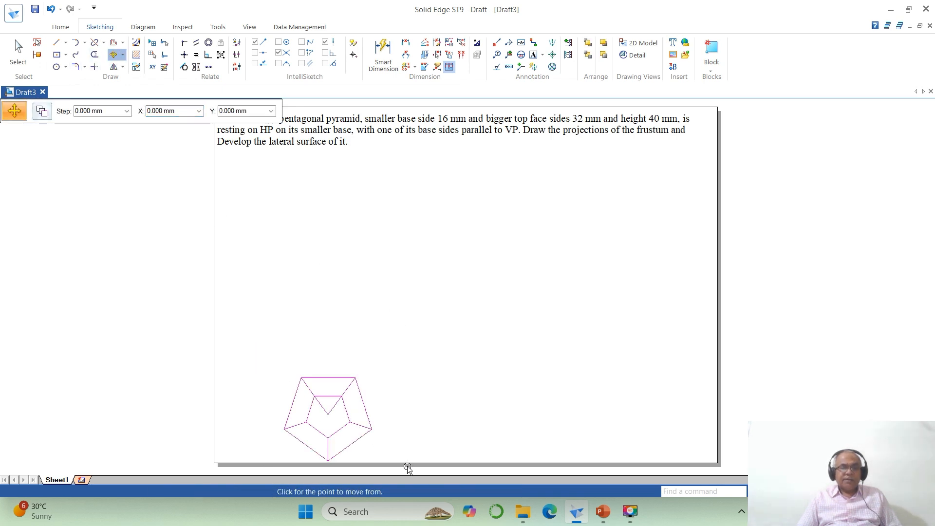
{"action": "left_click", "coordinate": [403, 421]}
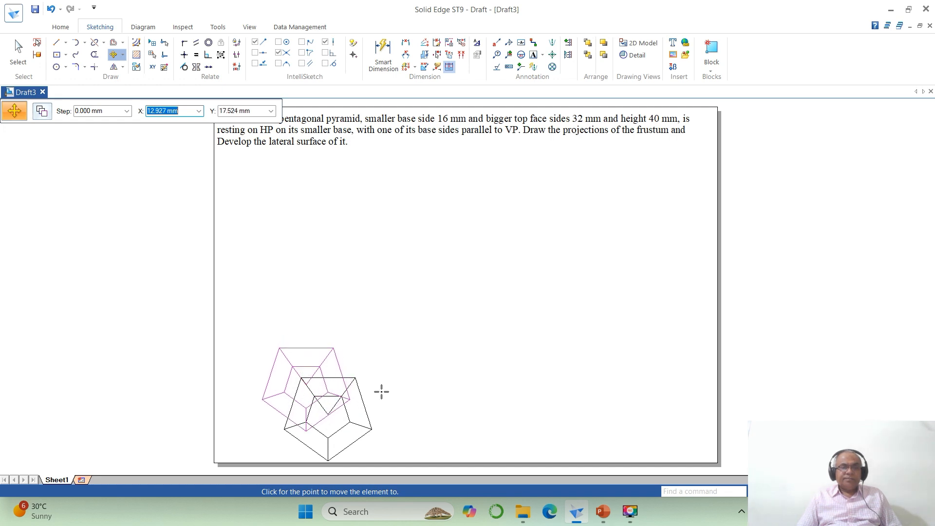
{"action": "left_click", "coordinate": [384, 395]}
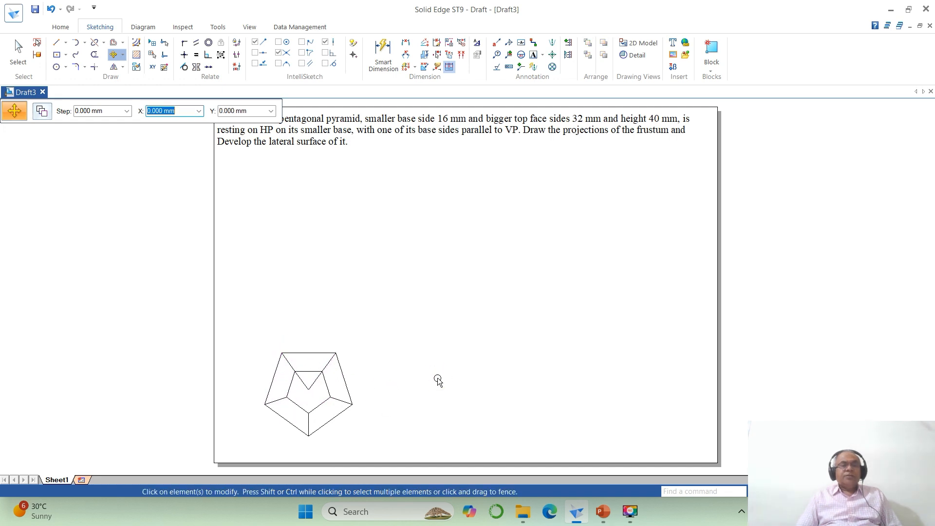
Step: Draw a horizontal line for the front view's base above the top view, extending past both its sides
{"action": "left_click", "coordinate": [57, 42]}
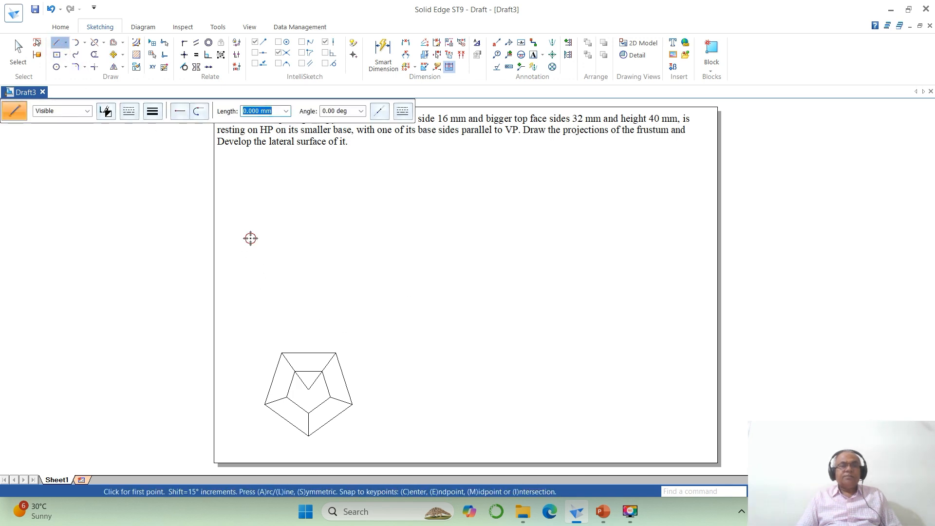
{"action": "left_click", "coordinate": [250, 238]}
{"action": "left_click", "coordinate": [390, 238]}
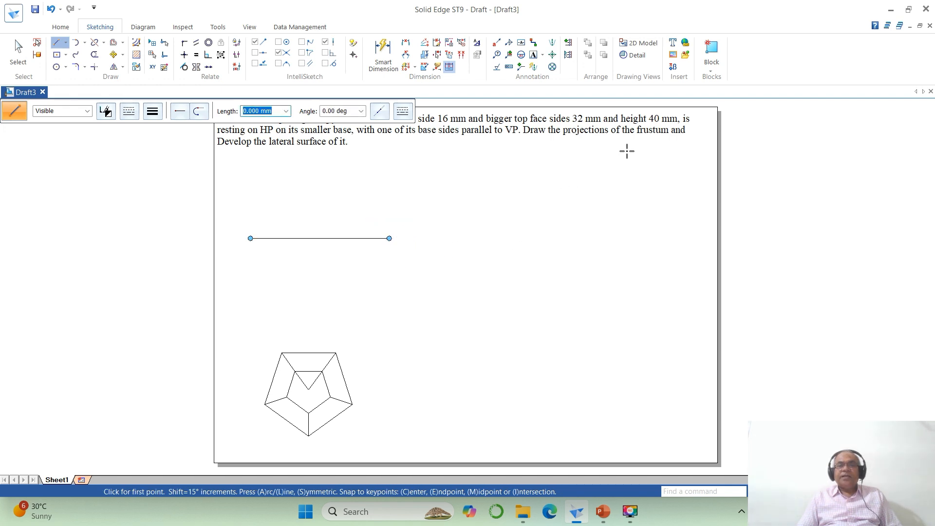
Step: Offset the horizontal base line 40 mm upwards to mark the frustum's top face
{"action": "left_click", "coordinate": [113, 42]}
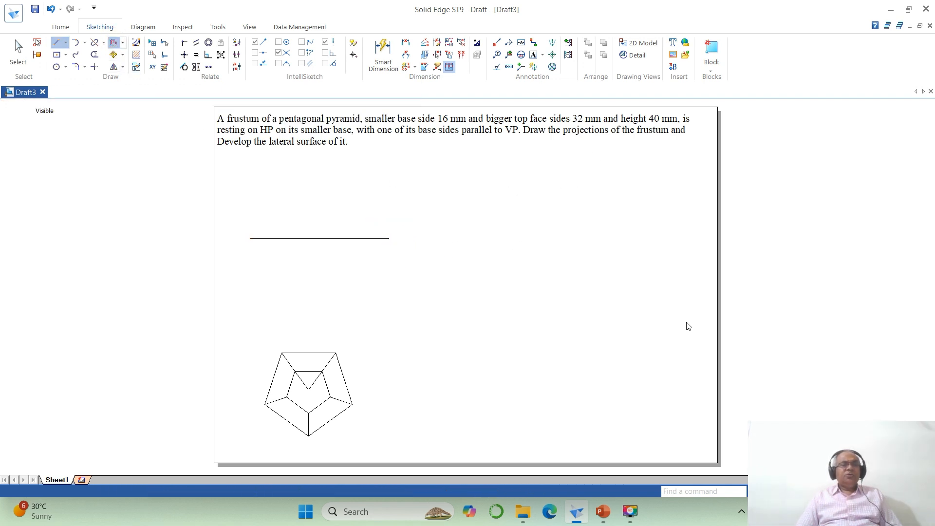
{"action": "type", "text": "4"}
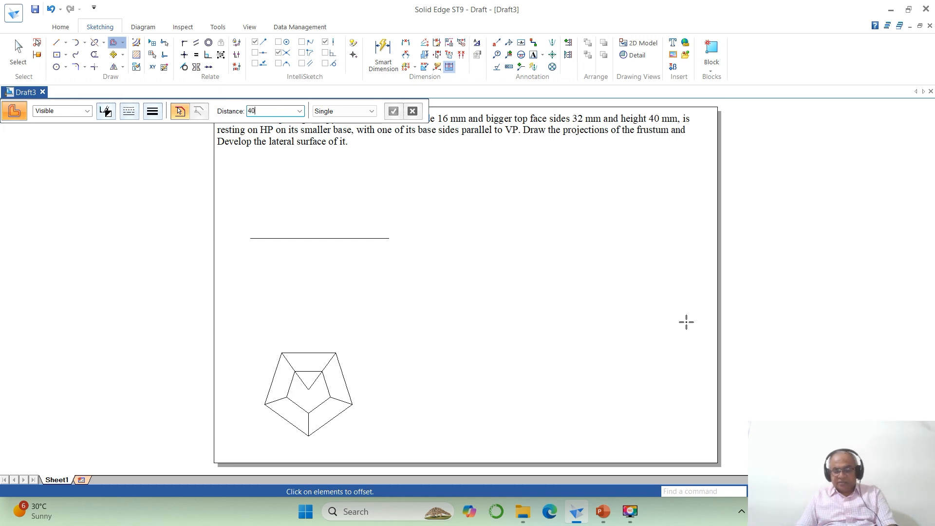
{"action": "type", "text": "0"}
{"action": "key", "text": "Return"}
{"action": "left_click", "coordinate": [309, 238]}
{"action": "right_click", "coordinate": [315, 214]}
{"action": "left_click", "coordinate": [320, 219]}
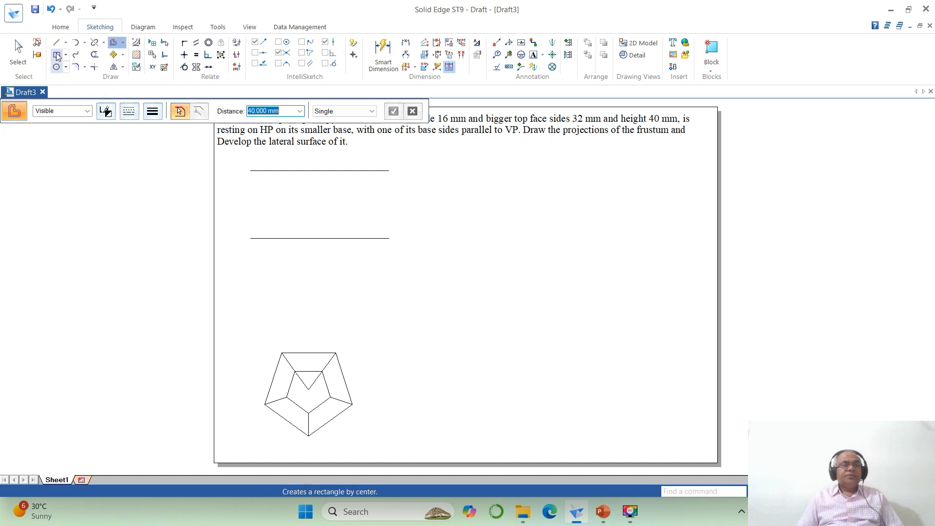
Step: Draw vertical projectors from all five corners of the smaller pentagon to slightly above the lower horizontal line
{"action": "left_click", "coordinate": [56, 42]}
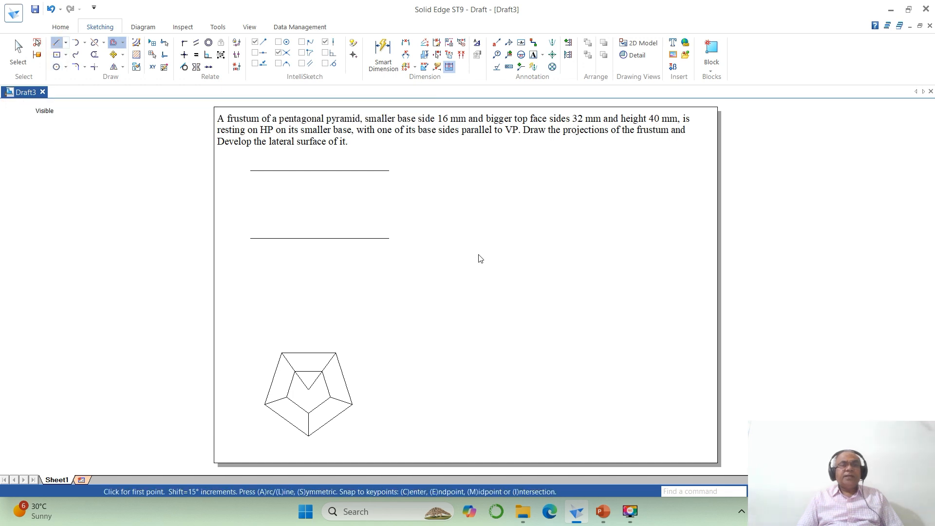
{"action": "left_click", "coordinate": [287, 398]}
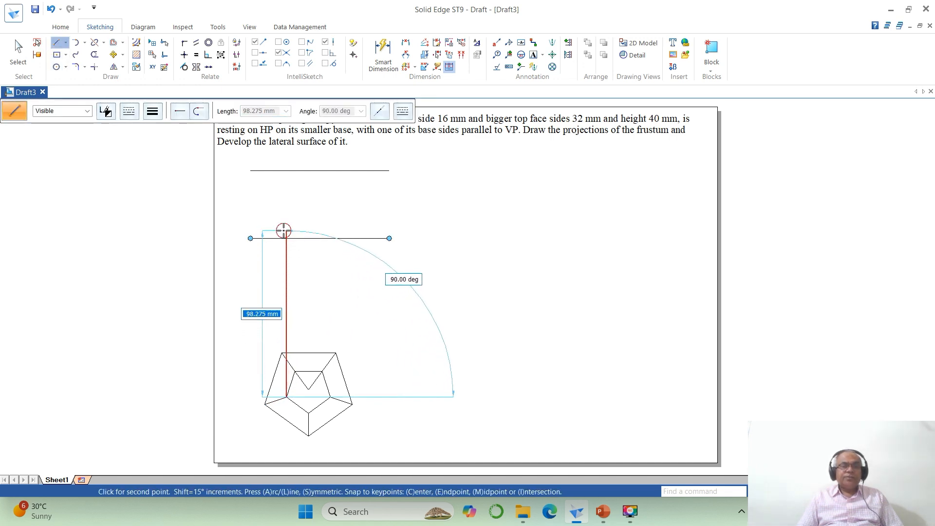
{"action": "left_click", "coordinate": [327, 241]}
{"action": "left_click", "coordinate": [308, 436]}
{"action": "left_click", "coordinate": [309, 414]}
{"action": "left_click", "coordinate": [309, 232]}
{"action": "left_click", "coordinate": [331, 397]}
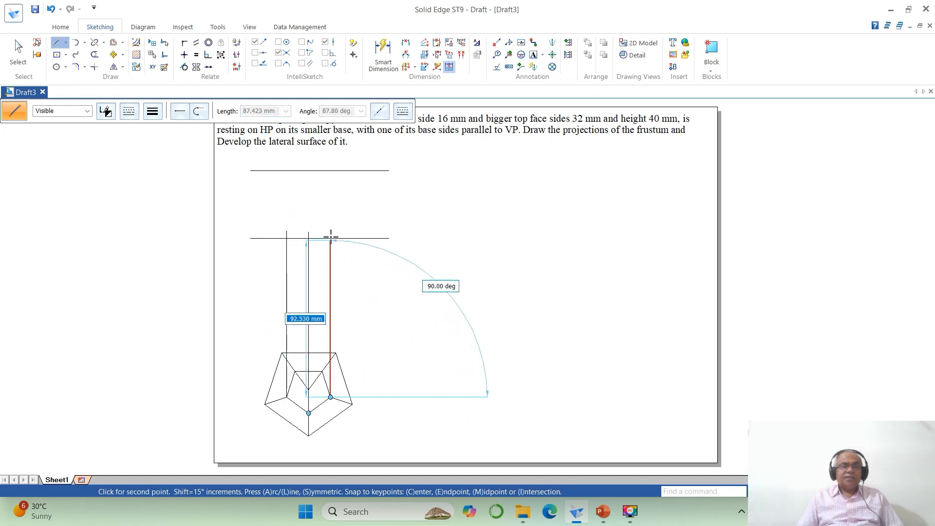
{"action": "left_click", "coordinate": [330, 231]}
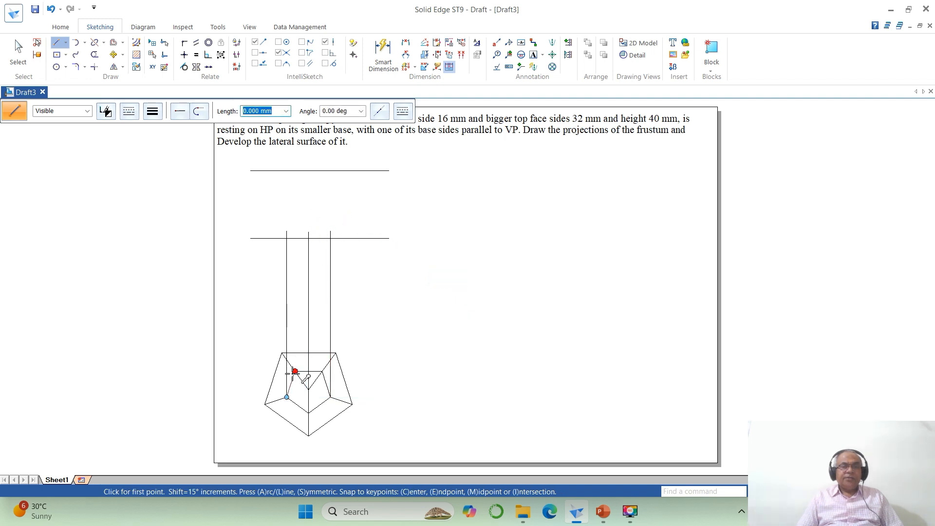
{"action": "left_click", "coordinate": [294, 372]}
{"action": "left_click", "coordinate": [295, 233]}
{"action": "left_click", "coordinate": [321, 371]}
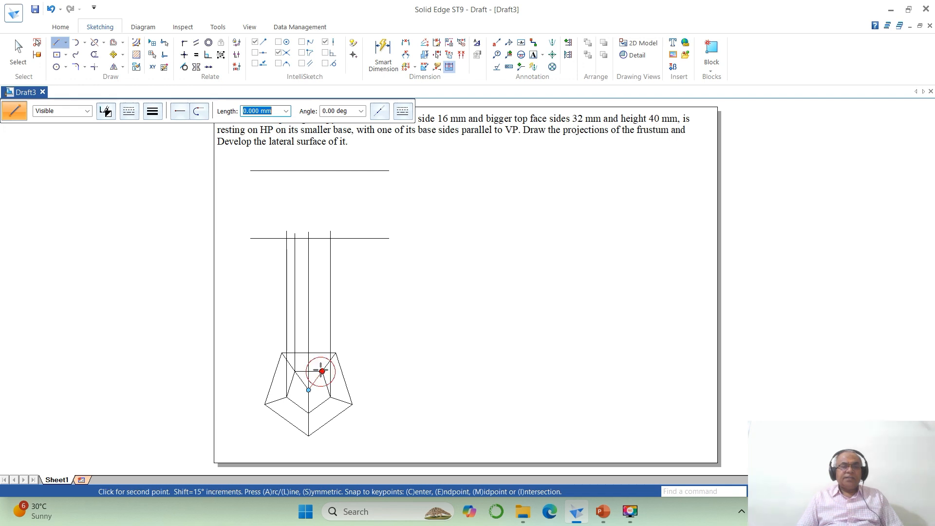
{"action": "left_click", "coordinate": [322, 233]}
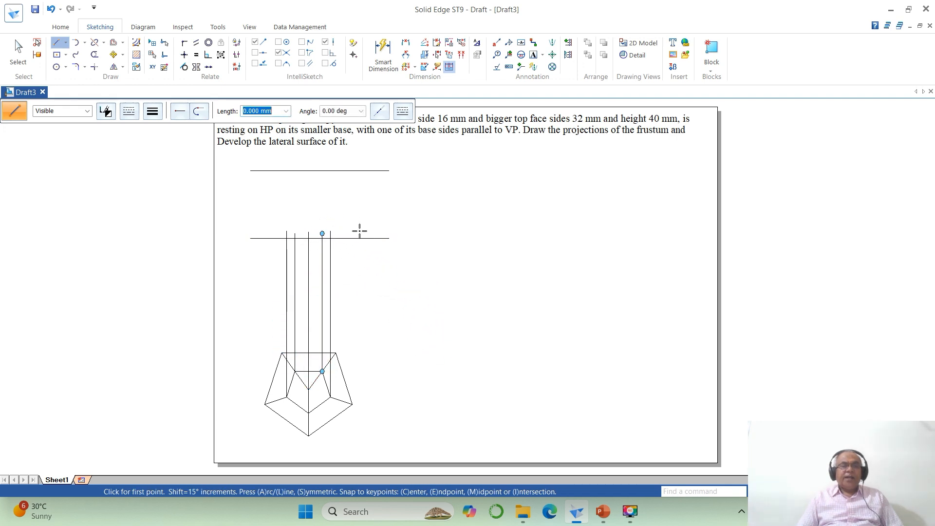
Step: Extend the middle projector up to the upper horizontal line
{"action": "left_click", "coordinate": [104, 43]}
{"action": "left_click", "coordinate": [117, 70]}
{"action": "left_click", "coordinate": [308, 226]}
Step: Trim the four outer projectors' ends above the lower horizontal line and that line's overhangs beyond the outermost projectors
{"action": "left_click", "coordinate": [95, 55]}
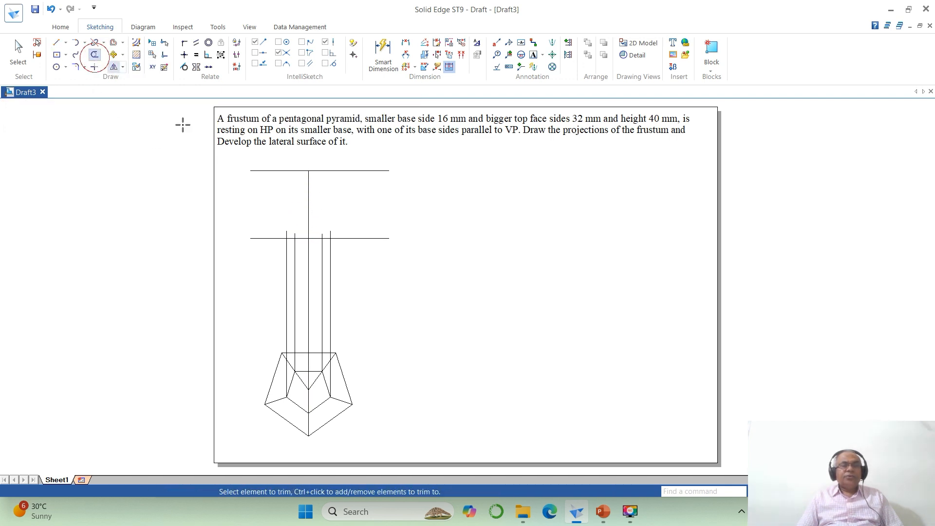
{"action": "left_click_drag", "start_coordinate": [267, 234], "coordinate": [268, 234]}
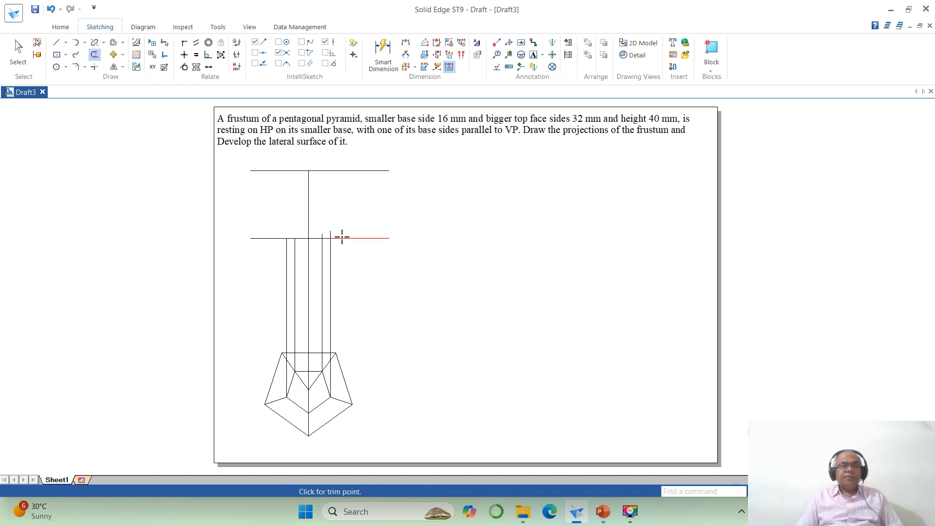
{"action": "mouse_move", "coordinate": [331, 230]}
{"action": "left_mouse_down"}
{"action": "mouse_move", "coordinate": [323, 230]}
{"action": "mouse_move", "coordinate": [349, 244]}
{"action": "left_mouse_up"}
{"action": "left_click", "coordinate": [261, 239]}
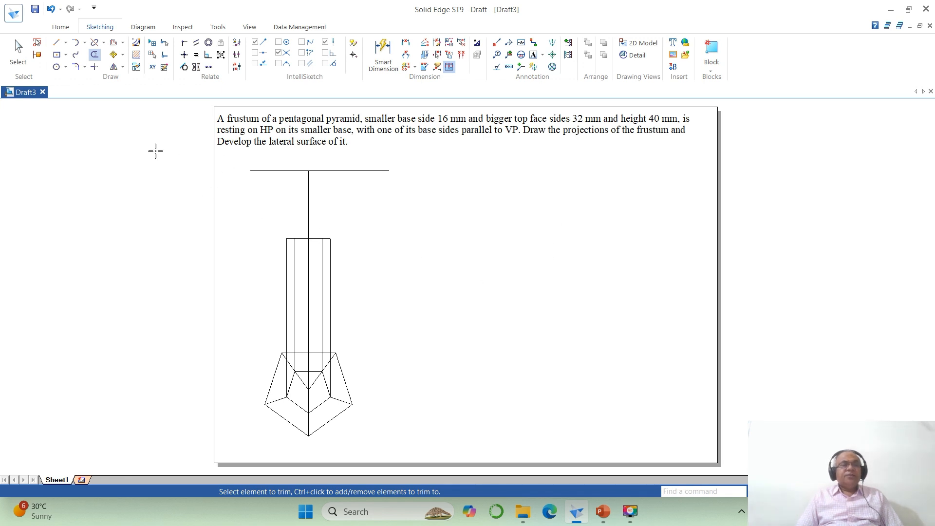
Step: Draw vertical projectors from the larger pentagon's two left and two right corners to slightly above the upper horizontal line
{"action": "left_click", "coordinate": [57, 42]}
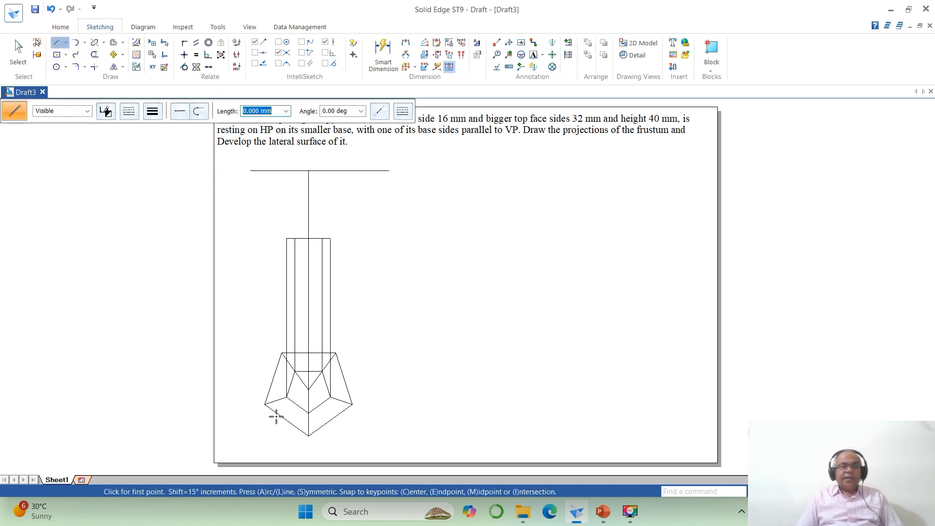
{"action": "left_click", "coordinate": [265, 404]}
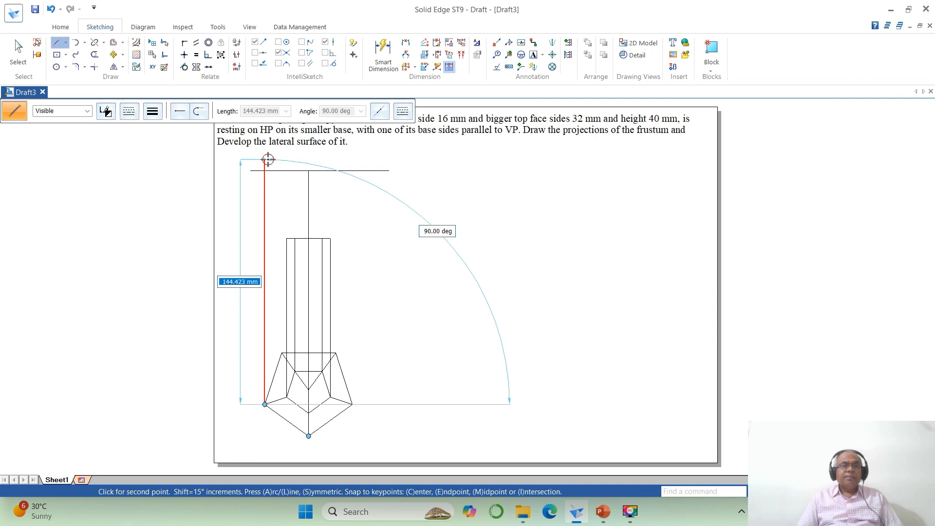
{"action": "left_click", "coordinate": [265, 160]}
{"action": "left_click", "coordinate": [282, 352]}
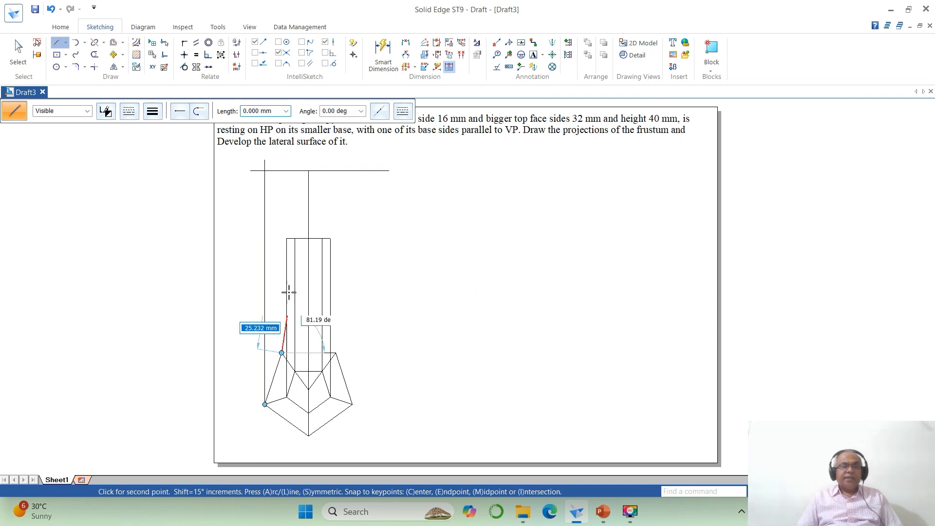
{"action": "left_click", "coordinate": [281, 162]}
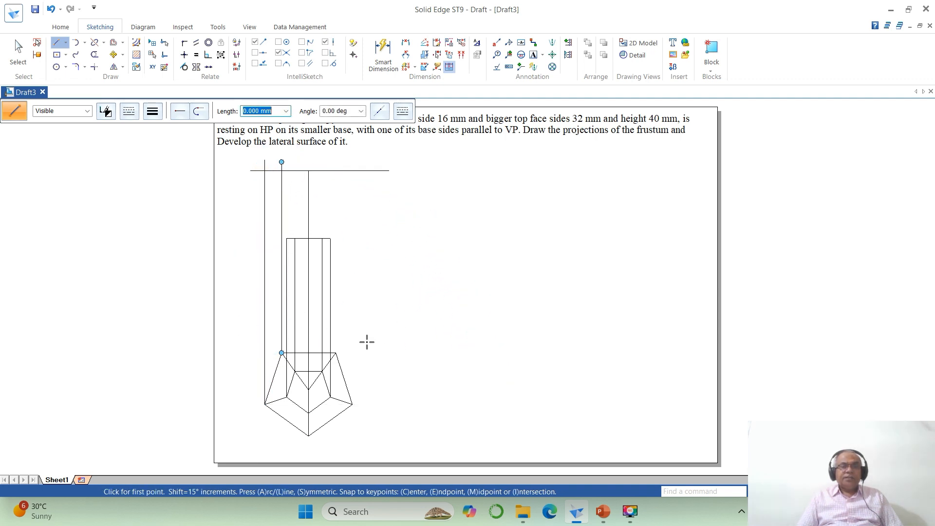
{"action": "left_click", "coordinate": [335, 353]}
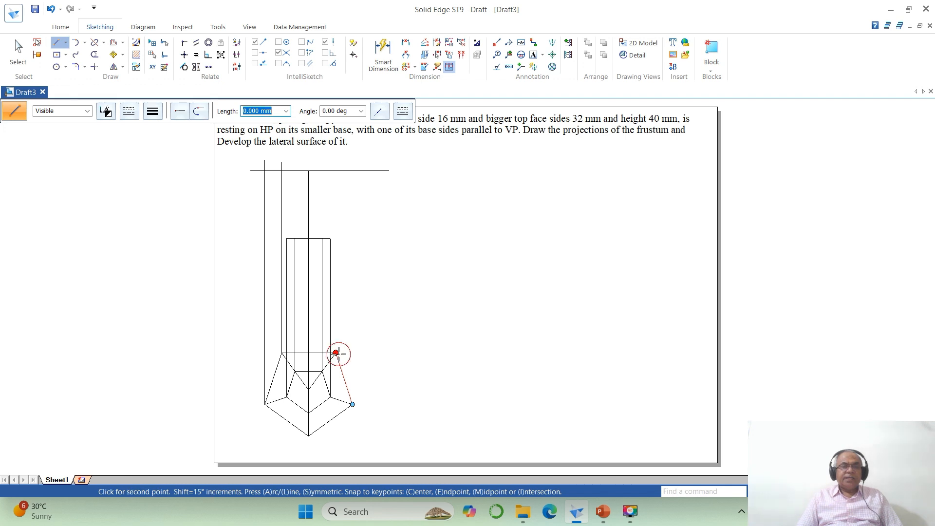
{"action": "left_click", "coordinate": [335, 163]}
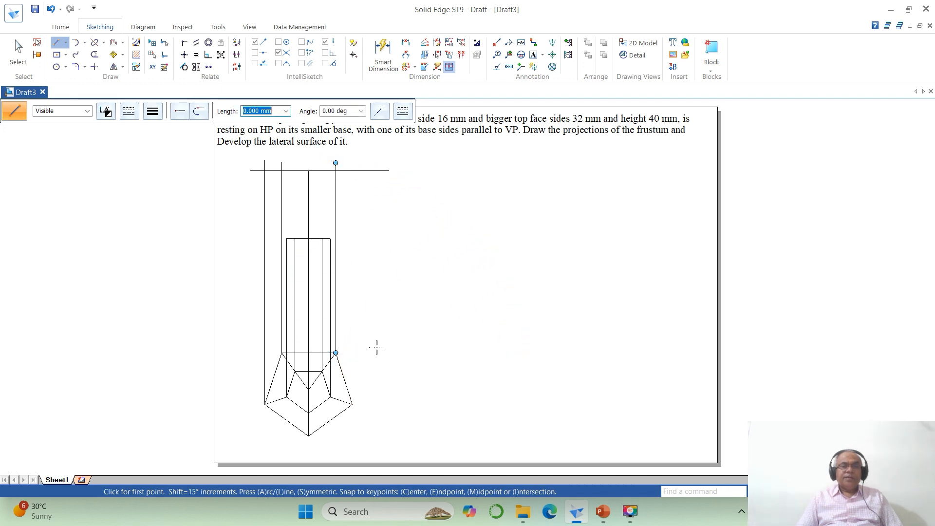
{"action": "left_click", "coordinate": [353, 404]}
{"action": "left_click", "coordinate": [352, 157]}
Step: Trim the projector ends above the upper horizontal line and that line's overhangs beyond the outermost projectors
{"action": "left_click", "coordinate": [799, 491]}
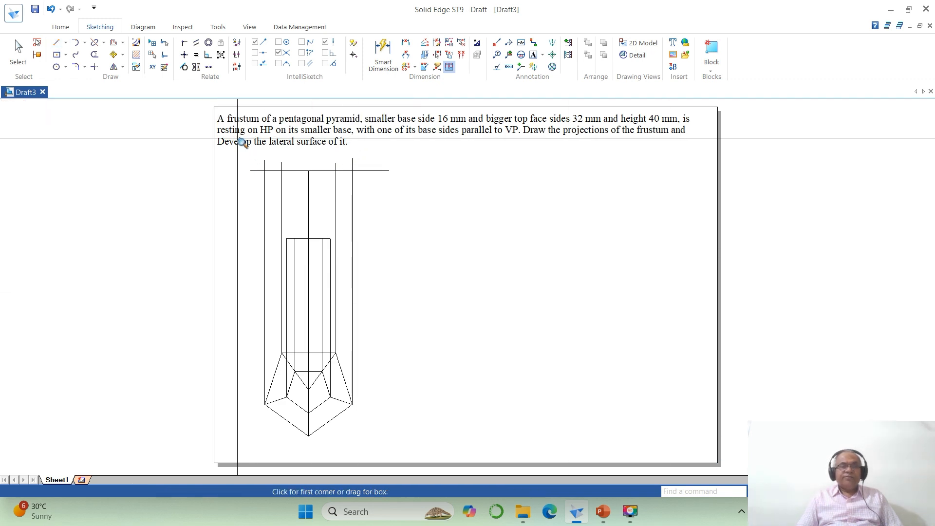
{"action": "left_click", "coordinate": [237, 138]}
{"action": "left_click", "coordinate": [527, 361]}
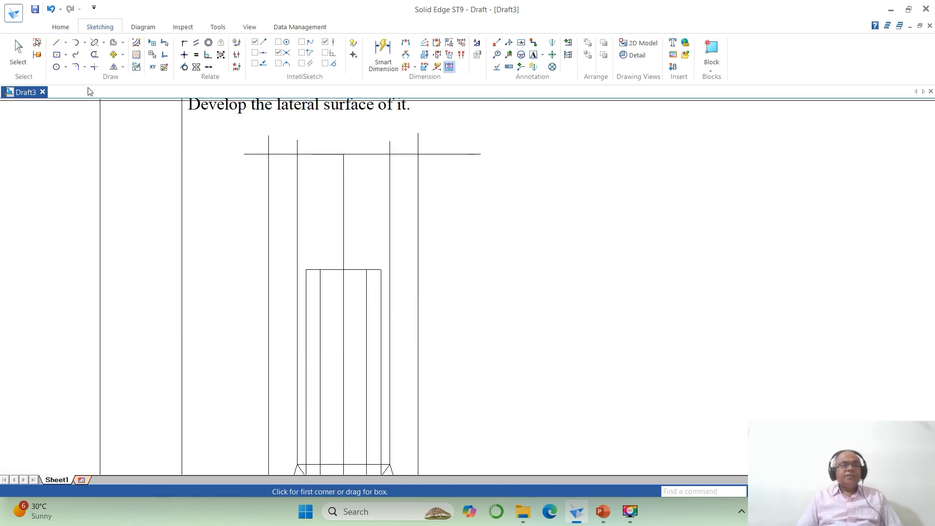
{"action": "left_click", "coordinate": [94, 54]}
{"action": "left_click_drag", "start_coordinate": [312, 147], "coordinate": [246, 140]}
{"action": "left_click_drag", "start_coordinate": [439, 141], "coordinate": [386, 144]}
{"action": "left_click", "coordinate": [432, 153]}
{"action": "left_click", "coordinate": [250, 154]}
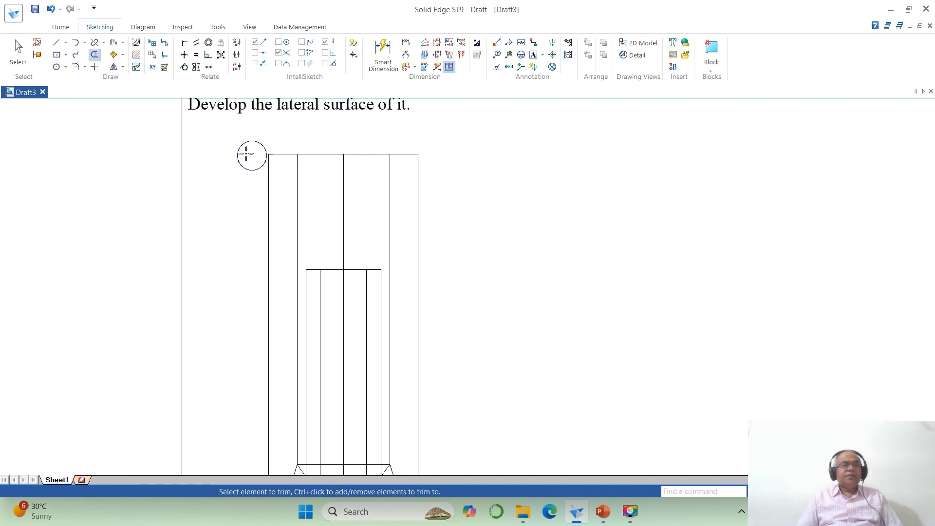
Step: Draw the four slanted frustum edges joining the upper line's projector ends to the matching projector ends on the lower line
{"action": "left_click", "coordinate": [55, 44]}
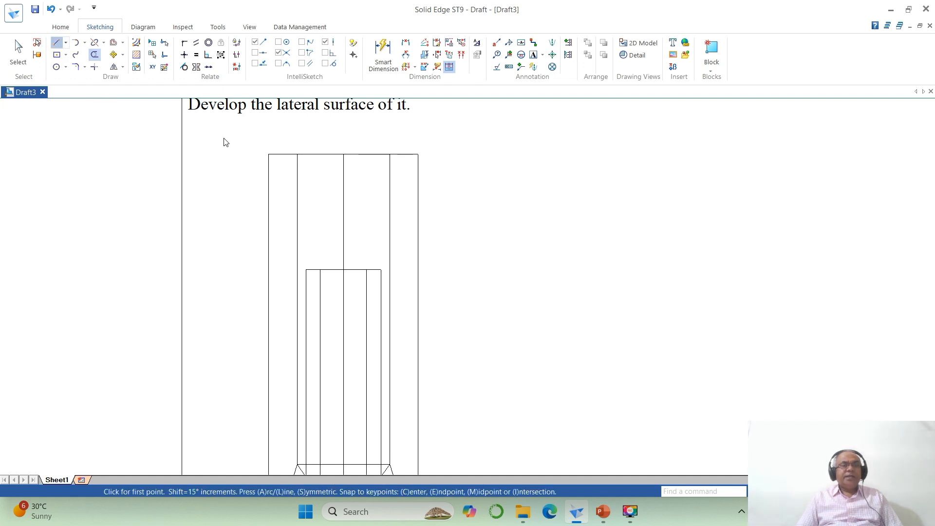
{"action": "left_click", "coordinate": [268, 153]}
{"action": "left_click", "coordinate": [306, 270]}
{"action": "left_click", "coordinate": [297, 155]}
{"action": "left_click", "coordinate": [320, 270]}
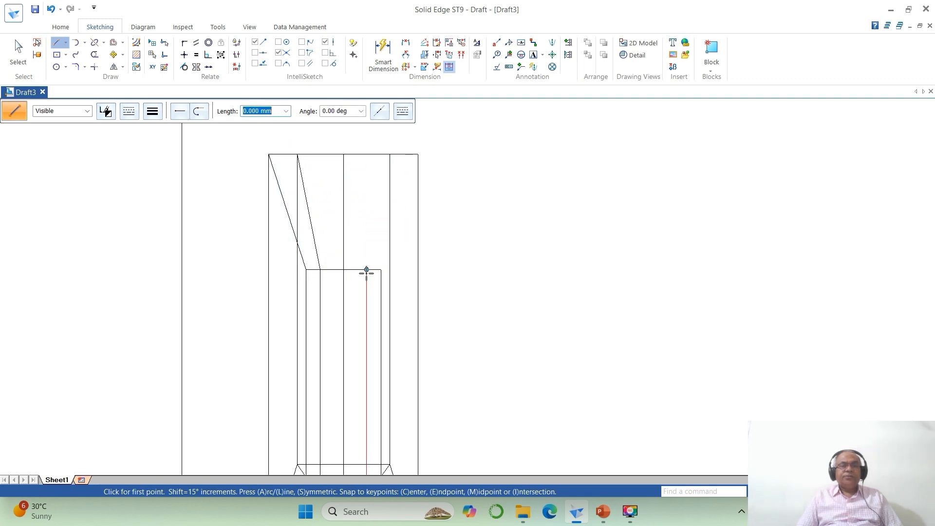
{"action": "left_click", "coordinate": [367, 270]}
{"action": "left_click", "coordinate": [390, 154]}
{"action": "left_click", "coordinate": [381, 269]}
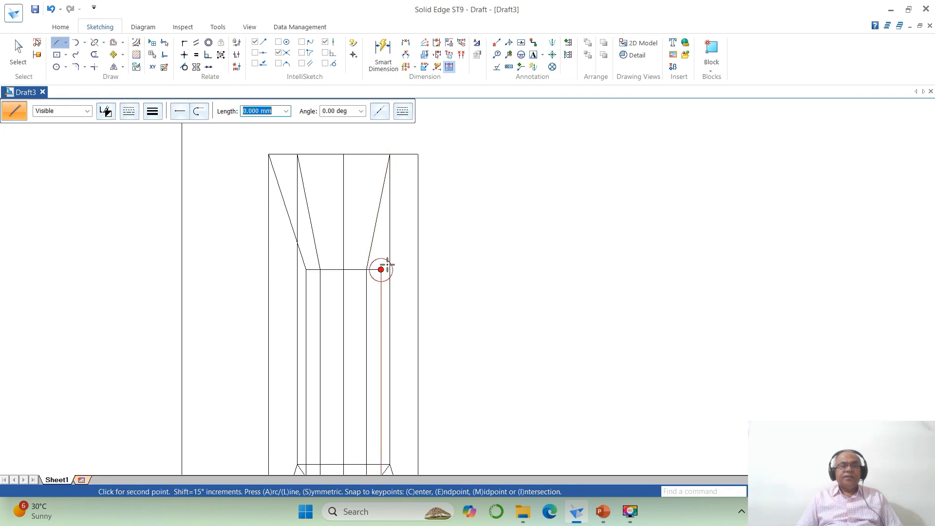
{"action": "left_click", "coordinate": [418, 155]}
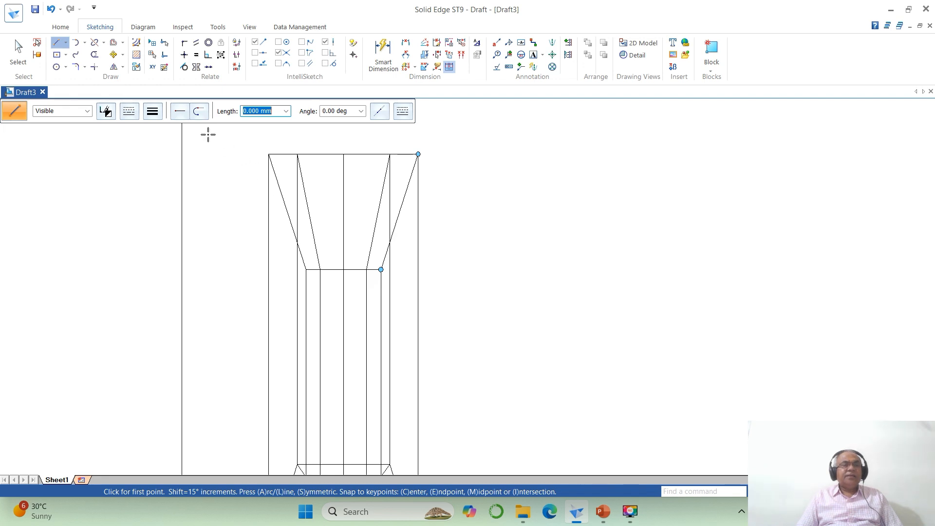
Step: Extend the two outermost slanted edges downward until they meet at the middle projector
{"action": "left_click", "coordinate": [104, 43]}
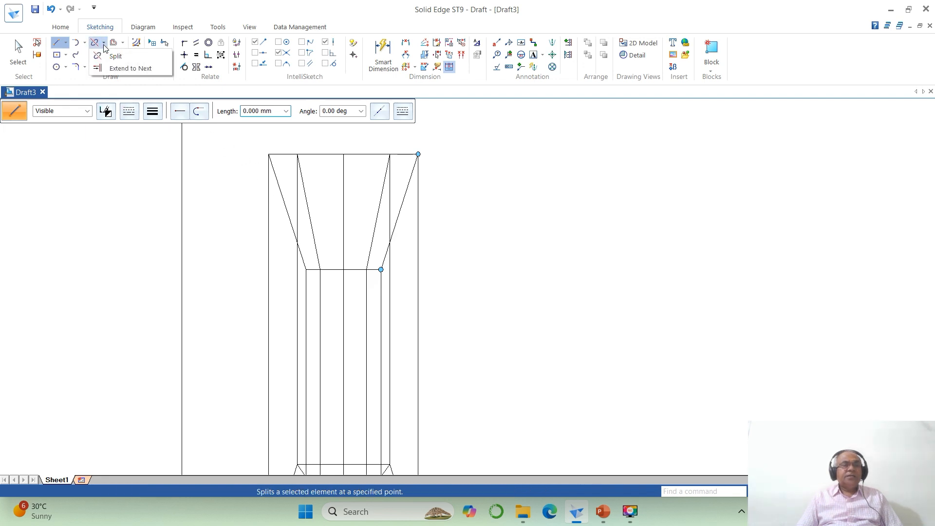
{"action": "left_click", "coordinate": [117, 68]}
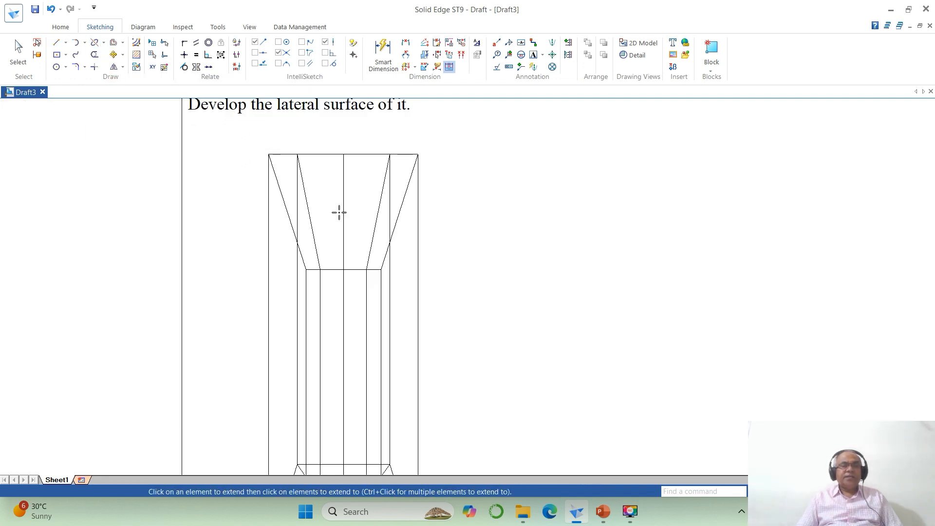
{"action": "left_click", "coordinate": [314, 294]}
{"action": "left_click", "coordinate": [374, 297]}
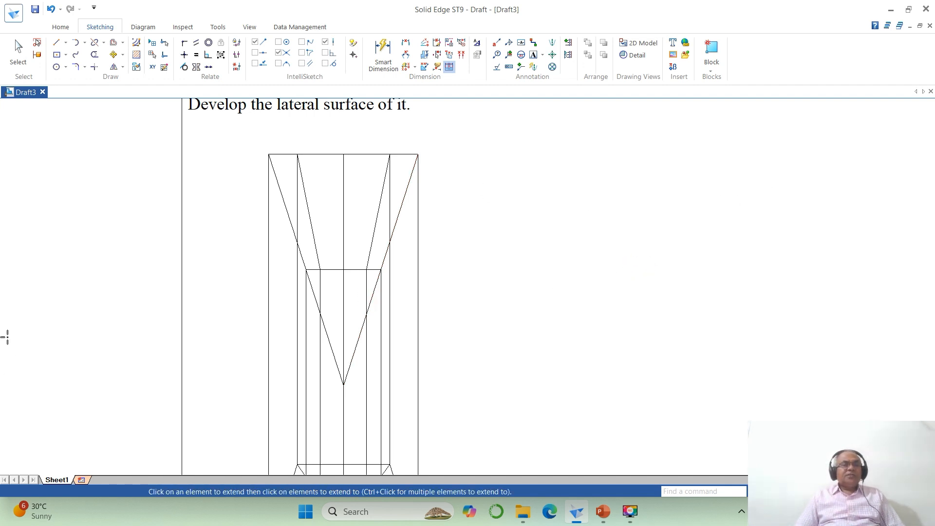
Step: Split both extended slanted edges and the middle projector where they meet the front view's lower horizontal line
{"action": "left_click", "coordinate": [95, 42]}
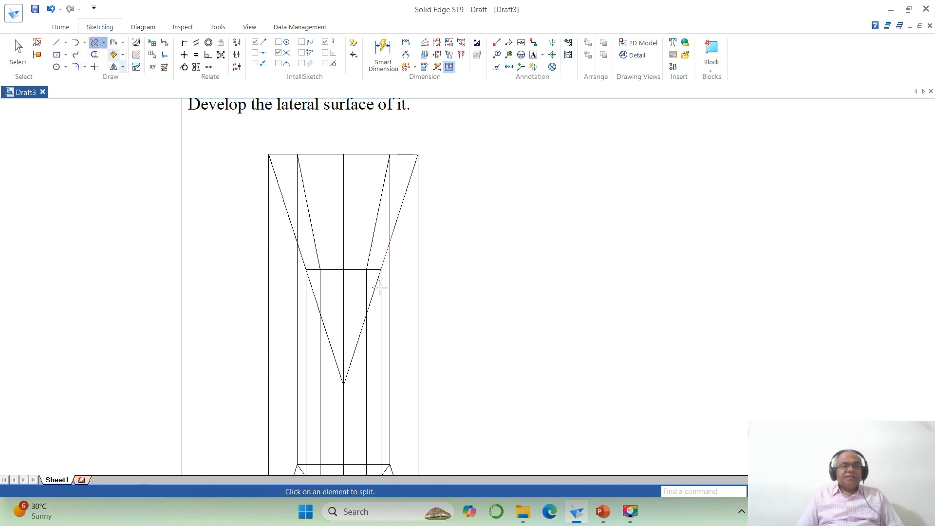
{"action": "left_click", "coordinate": [331, 353]}
{"action": "left_click", "coordinate": [306, 271]}
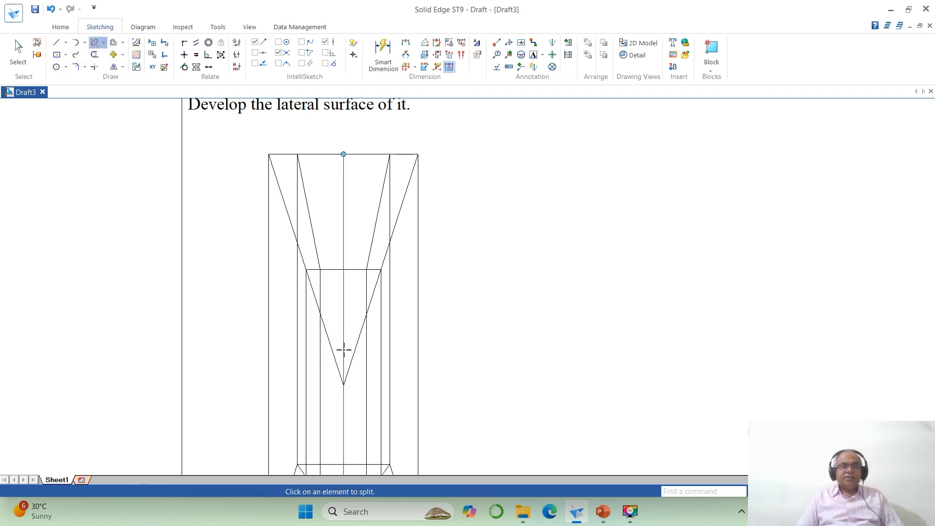
{"action": "left_click", "coordinate": [357, 341]}
{"action": "left_click", "coordinate": [381, 270]}
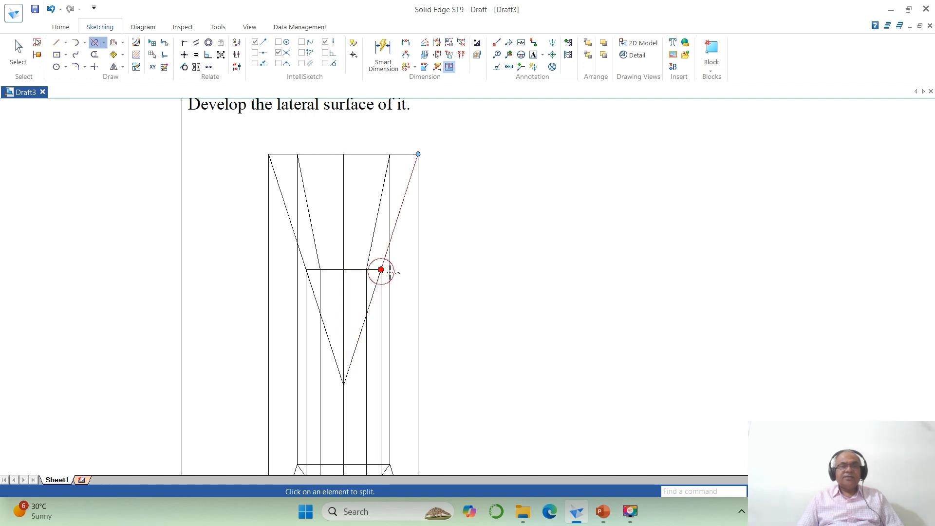
{"action": "left_click", "coordinate": [344, 230]}
{"action": "left_click", "coordinate": [344, 270]}
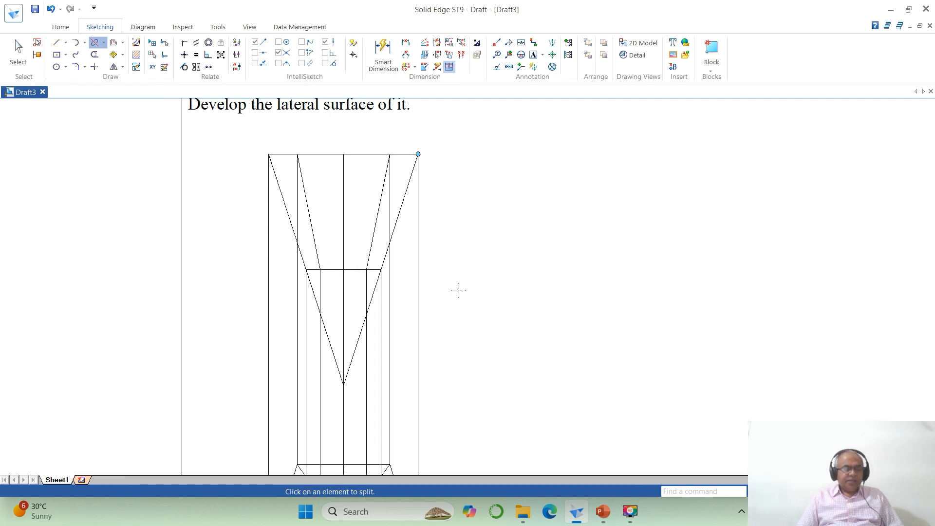
Step: Apply a heavier line width to the front view's frustum outline and its inner edges
{"action": "left_click", "coordinate": [15, 71]}
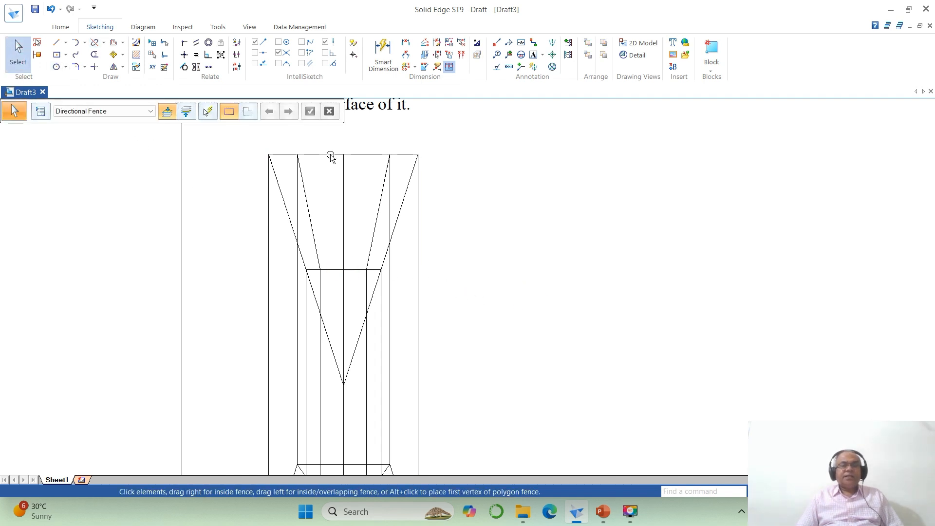
{"action": "left_click", "coordinate": [283, 201]}
{"action": "left_click", "coordinate": [307, 206], "text": "ctrl"}
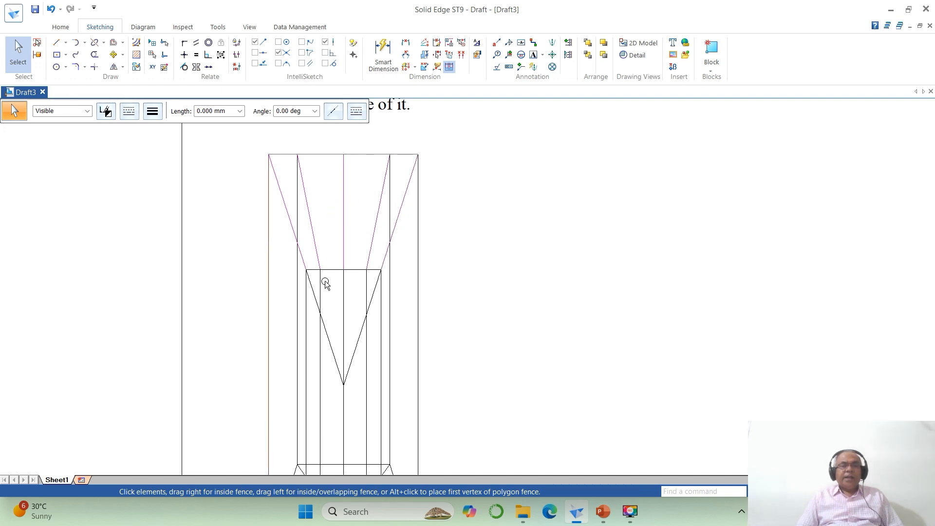
{"action": "left_click", "coordinate": [152, 111]}
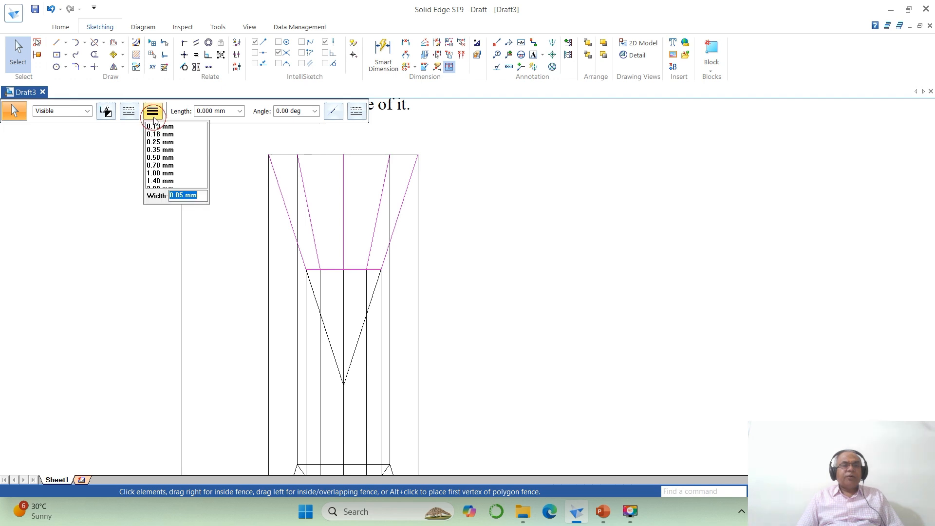
{"action": "left_click", "coordinate": [158, 161]}
{"action": "left_click", "coordinate": [521, 247]}
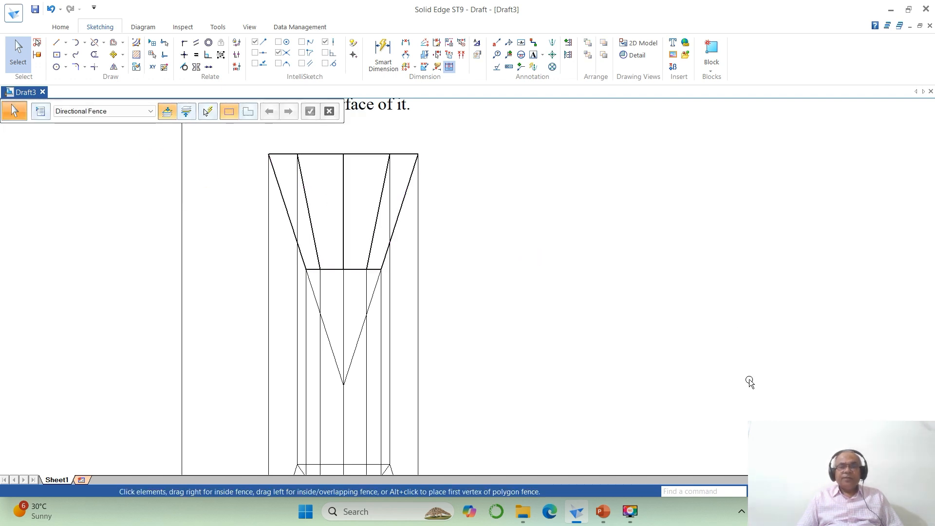
Step: Apply the same heavier line width to both pentagons and the corner-joining edges in the top view
{"action": "key", "text": "ctrl+f"}
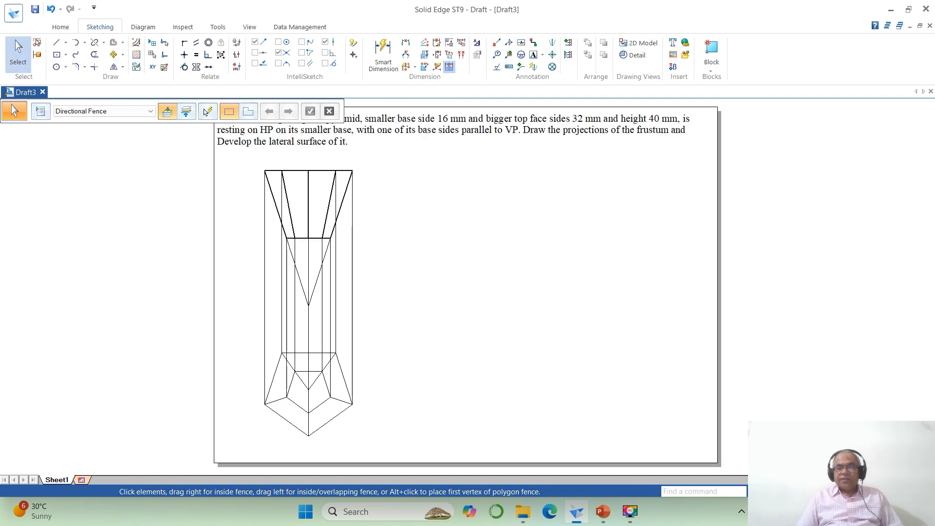
{"action": "left_click", "coordinate": [806, 492]}
{"action": "left_click", "coordinate": [237, 335]}
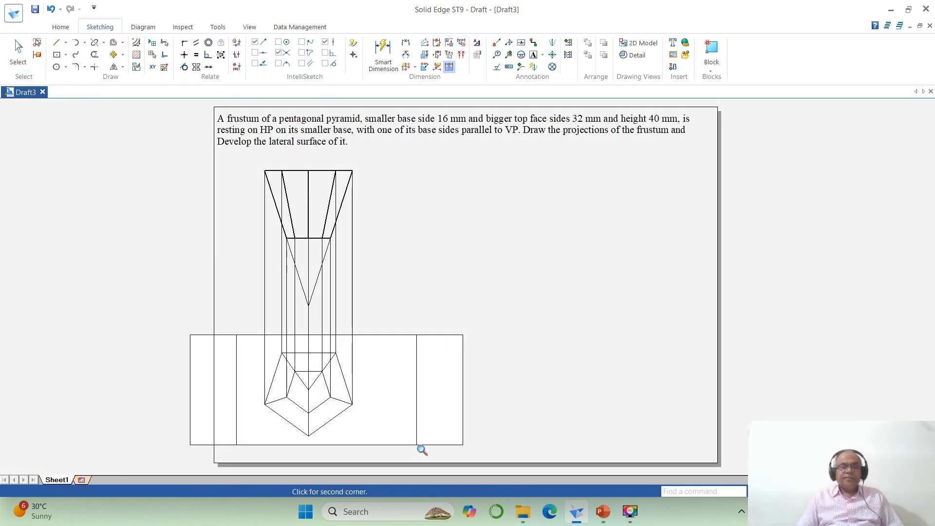
{"action": "left_click", "coordinate": [421, 448]}
{"action": "left_click", "coordinate": [16, 53]}
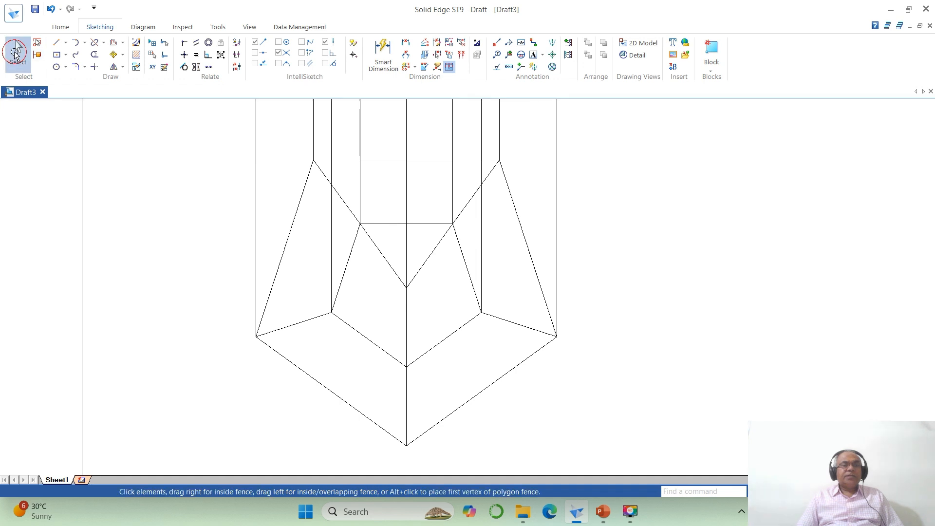
{"action": "left_click", "coordinate": [344, 160]}
{"action": "left_click", "coordinate": [345, 200]}
{"action": "left_click", "coordinate": [471, 205], "text": "ctrl"}
{"action": "left_click", "coordinate": [430, 224], "text": "ctrl"}
{"action": "left_click", "coordinate": [463, 264], "text": "ctrl"}
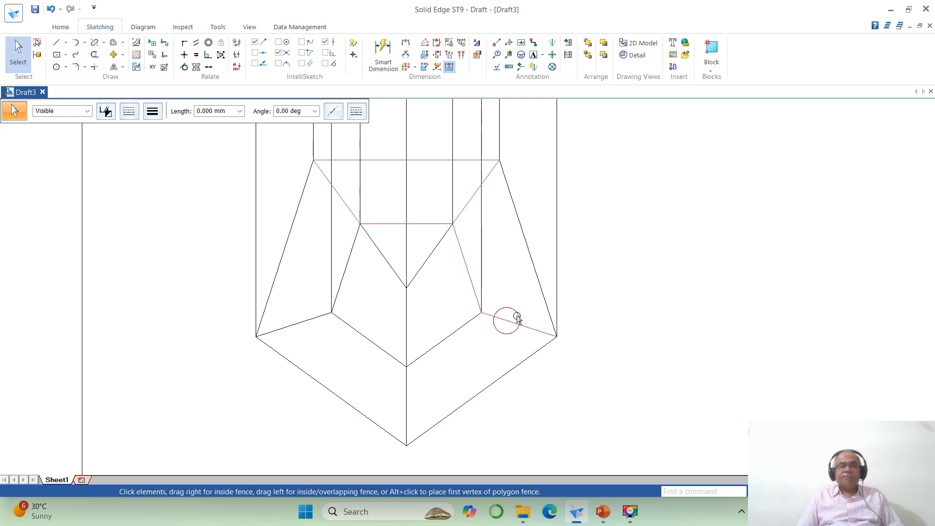
{"action": "left_click", "coordinate": [445, 338], "text": "ctrl"}
{"action": "left_click", "coordinate": [485, 389], "text": "ctrl"}
{"action": "left_click", "coordinate": [364, 337], "text": "ctrl"}
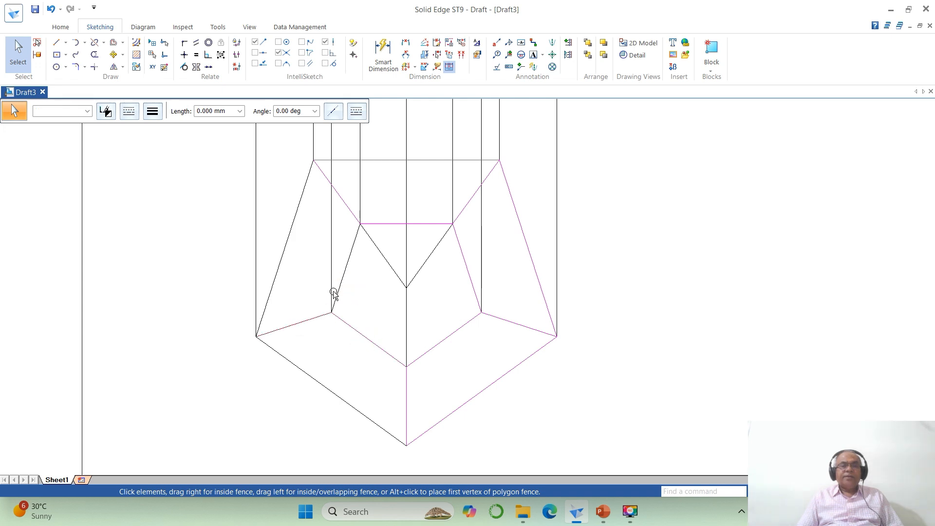
{"action": "left_click", "coordinate": [281, 264], "text": "ctrl"}
{"action": "left_click", "coordinate": [305, 377], "text": "ctrl"}
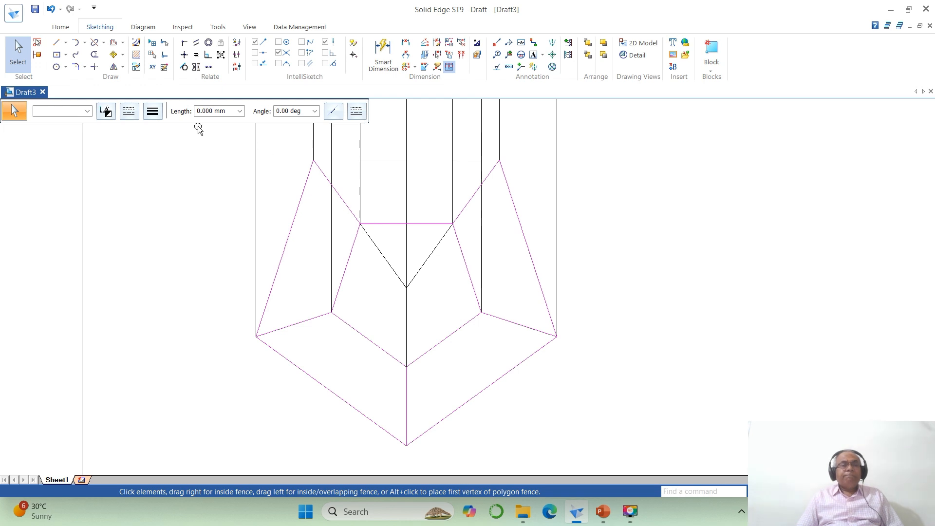
{"action": "left_click", "coordinate": [153, 111]}
{"action": "left_click", "coordinate": [157, 162]}
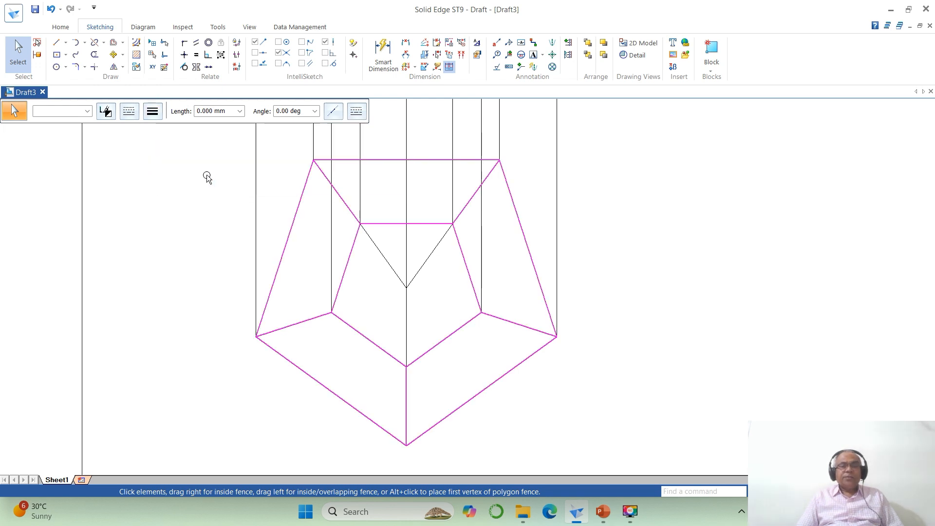
{"action": "left_click", "coordinate": [634, 284]}
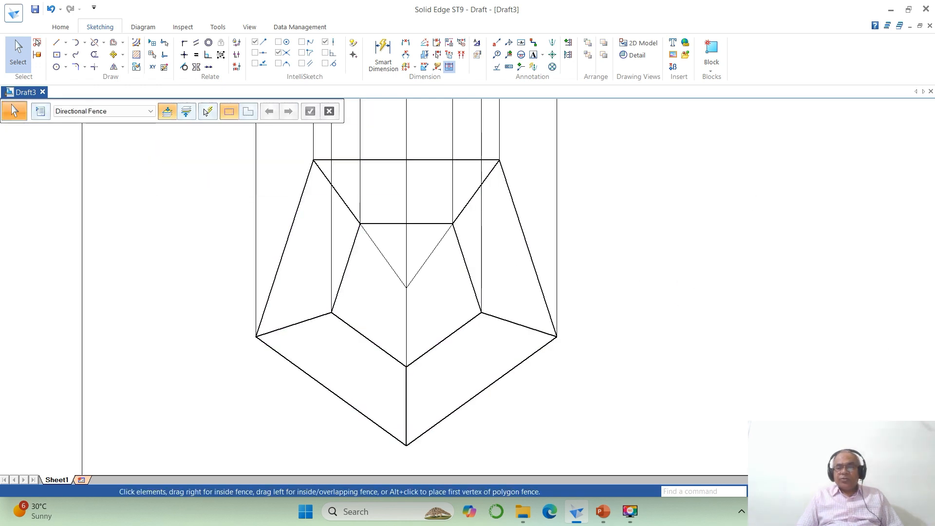
Step: Label the larger pentagon's corners a, b, c, d and e counterclockwise, starting from its lower-left corner
{"action": "left_click", "coordinate": [533, 55]}
{"action": "left_click", "coordinate": [230, 338]}
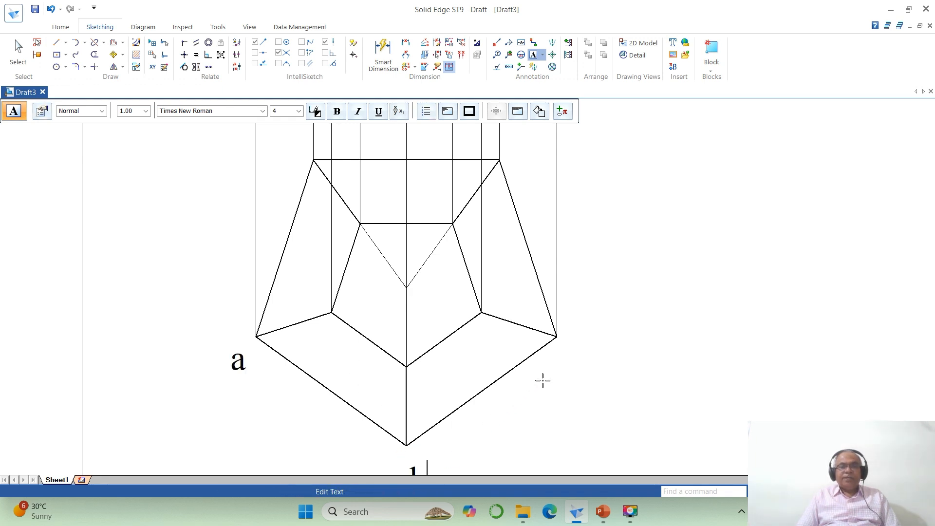
{"action": "left_click", "coordinate": [567, 346]}
{"action": "type", "text": "c"}
{"action": "left_click", "coordinate": [509, 154]}
{"action": "type", "text": "d"}
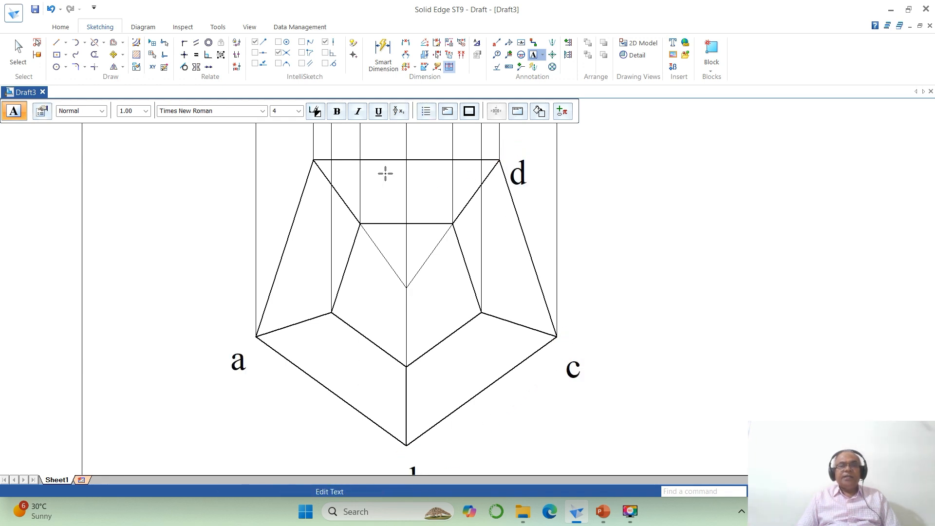
{"action": "left_click", "coordinate": [296, 150]}
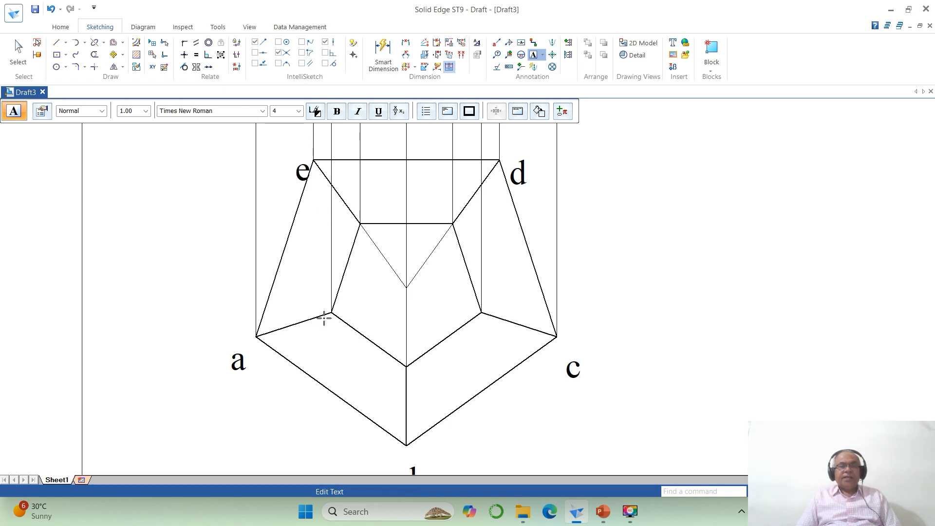
Step: Label the smaller pentagon's corners 1 to 5 counterclockwise from its lower-left corner, and add the labels o and (o1) near the centre
{"action": "type", "text": "1"}
{"action": "type", "text": "2"}
{"action": "left_click", "coordinate": [483, 334]}
{"action": "type", "text": "3"}
{"action": "left_click", "coordinate": [461, 251]}
{"action": "type", "text": "4"}
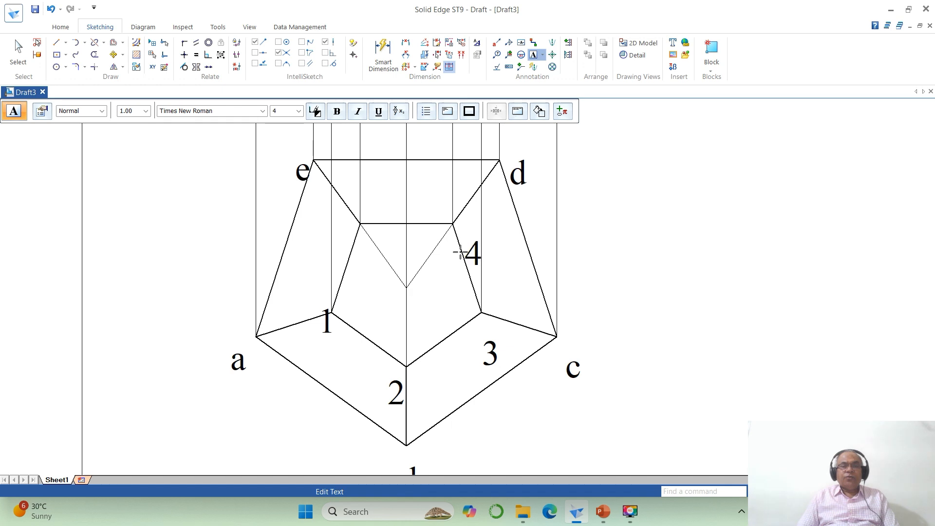
{"action": "left_click", "coordinate": [367, 213]}
{"action": "type", "text": "5"}
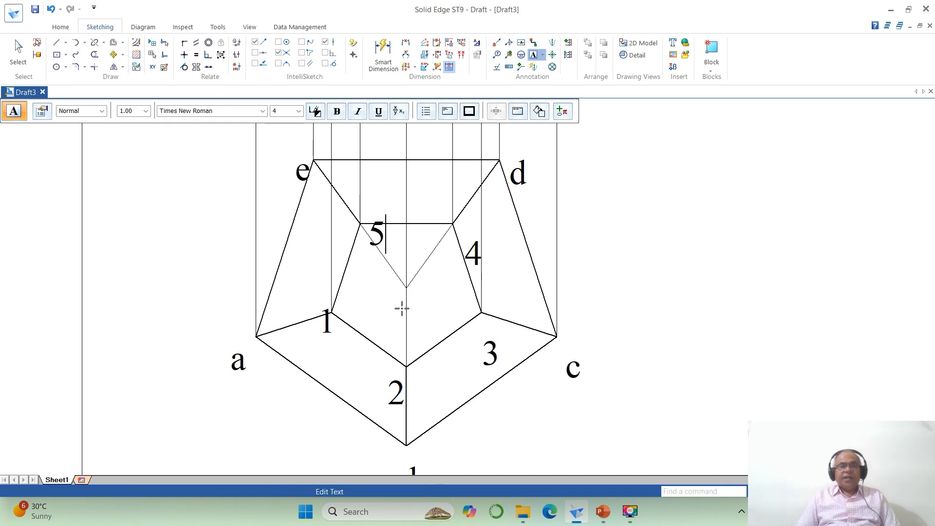
{"action": "left_click", "coordinate": [419, 296]}
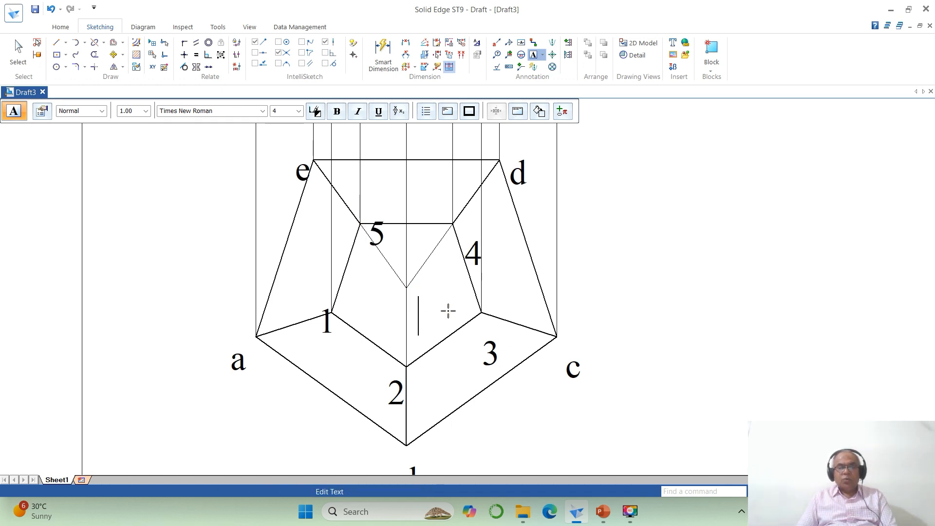
{"action": "left_click", "coordinate": [380, 297]}
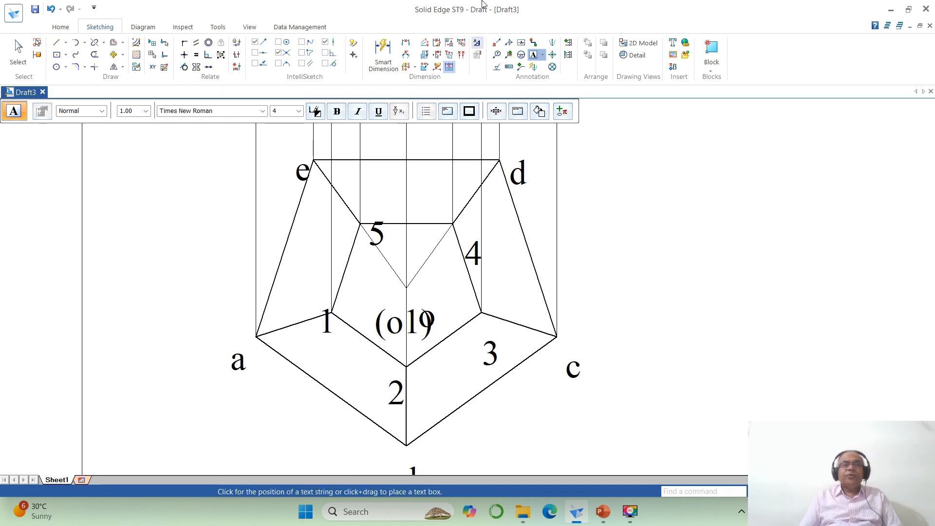
Step: Move label a beside the larger pentagon's lower-left corner and label b directly below its bottom corner
{"action": "left_click", "coordinate": [113, 55]}
{"action": "left_click", "coordinate": [237, 360]}
{"action": "left_click", "coordinate": [233, 395]}
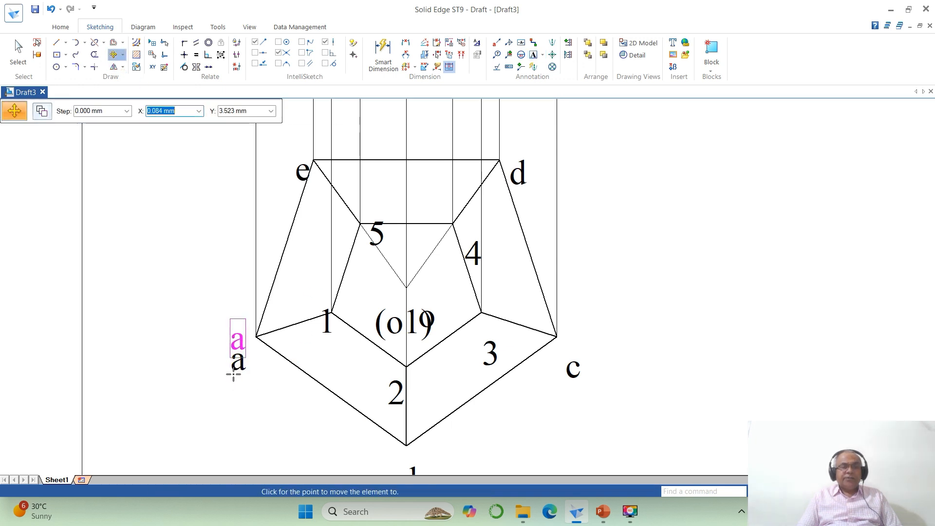
{"action": "left_click", "coordinate": [240, 373]}
{"action": "left_click", "coordinate": [420, 463]}
{"action": "left_click", "coordinate": [457, 453]}
{"action": "left_click", "coordinate": [447, 440]}
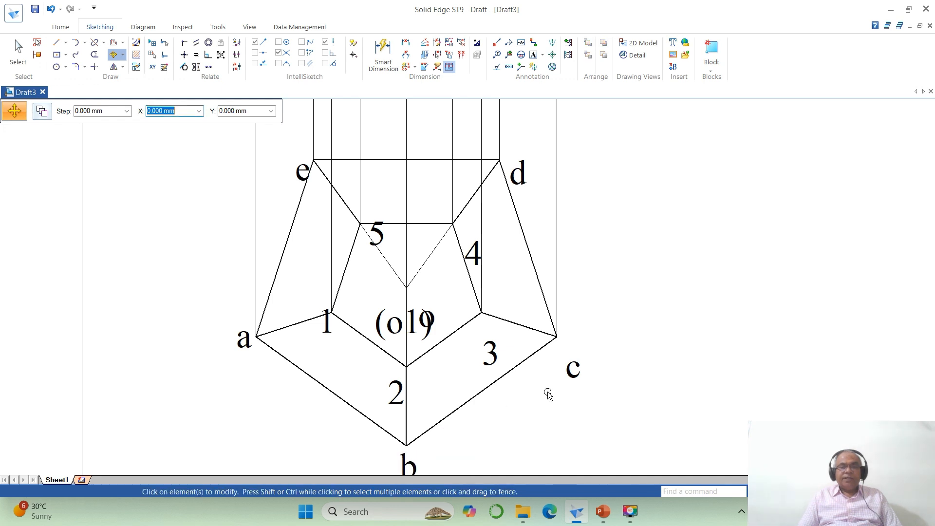
Step: Move labels c, d and e closer to their corners of the larger pentagon, with d and e above the top edge
{"action": "left_click", "coordinate": [573, 369]}
{"action": "left_click", "coordinate": [592, 402]}
{"action": "left_click", "coordinate": [589, 386]}
{"action": "left_click", "coordinate": [518, 174]}
{"action": "left_click", "coordinate": [545, 234]}
{"action": "left_click", "coordinate": [539, 203]}
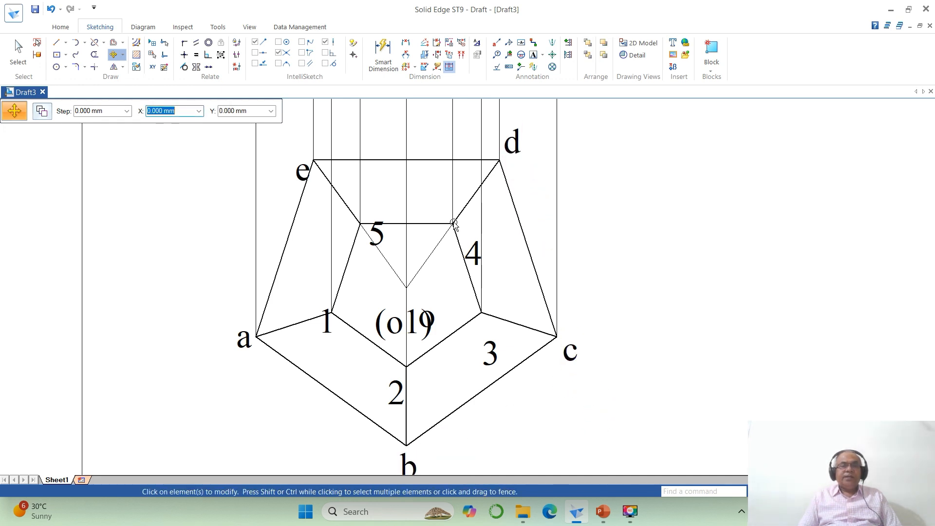
{"action": "left_click", "coordinate": [312, 184]}
{"action": "left_click", "coordinate": [324, 192]}
{"action": "left_click", "coordinate": [330, 193]}
Step: Move labels 5 and 4 to just above the smaller pentagon's top edge, next to their corners
{"action": "left_click", "coordinate": [376, 234]}
{"action": "left_click", "coordinate": [407, 281]}
{"action": "left_click", "coordinate": [405, 253]}
{"action": "left_click", "coordinate": [474, 257]}
{"action": "left_click", "coordinate": [497, 279]}
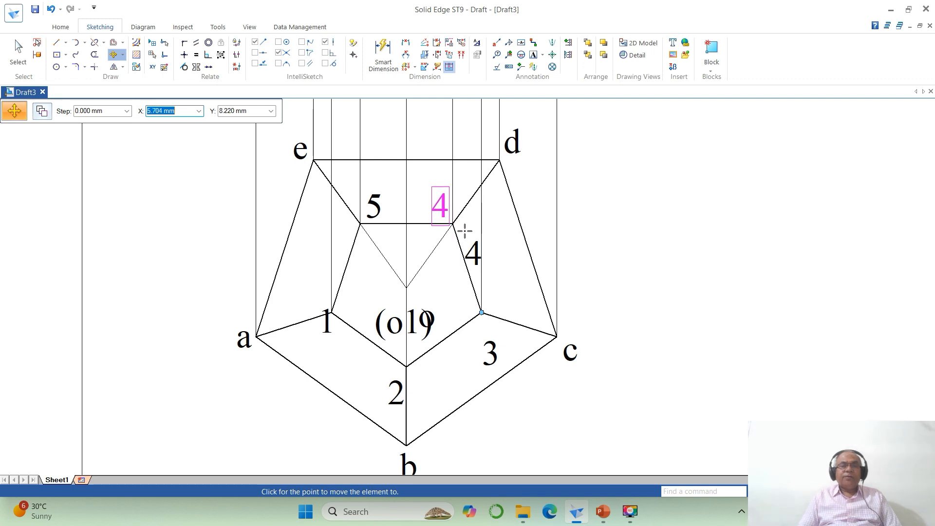
{"action": "left_click", "coordinate": [465, 232]}
Step: Move labels 1, 2 and 3 outside the smaller pentagon, next to their corners
{"action": "left_click", "coordinate": [335, 342]}
{"action": "left_click", "coordinate": [348, 365]}
{"action": "left_click", "coordinate": [334, 340]}
{"action": "left_click", "coordinate": [392, 389]}
{"action": "left_click", "coordinate": [408, 420]}
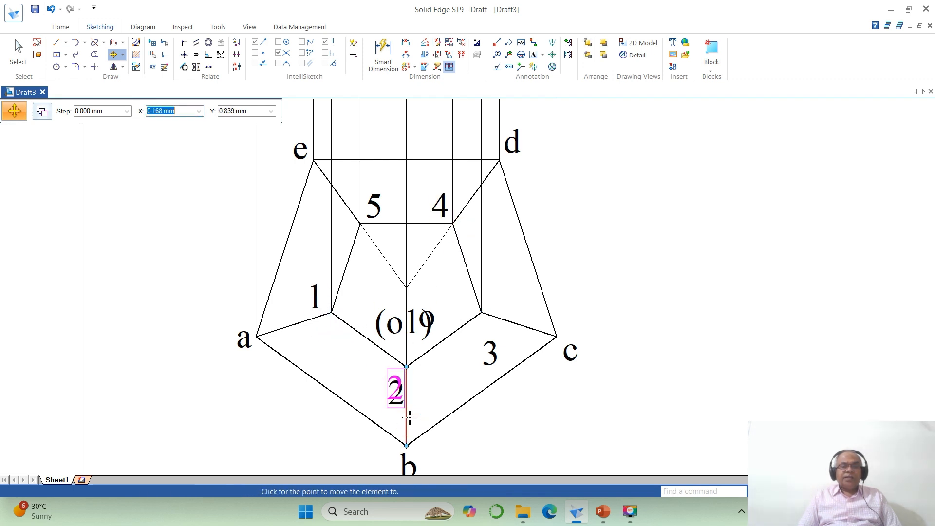
{"action": "left_click", "coordinate": [406, 413]}
{"action": "left_click", "coordinate": [490, 354]}
{"action": "left_click", "coordinate": [493, 363]}
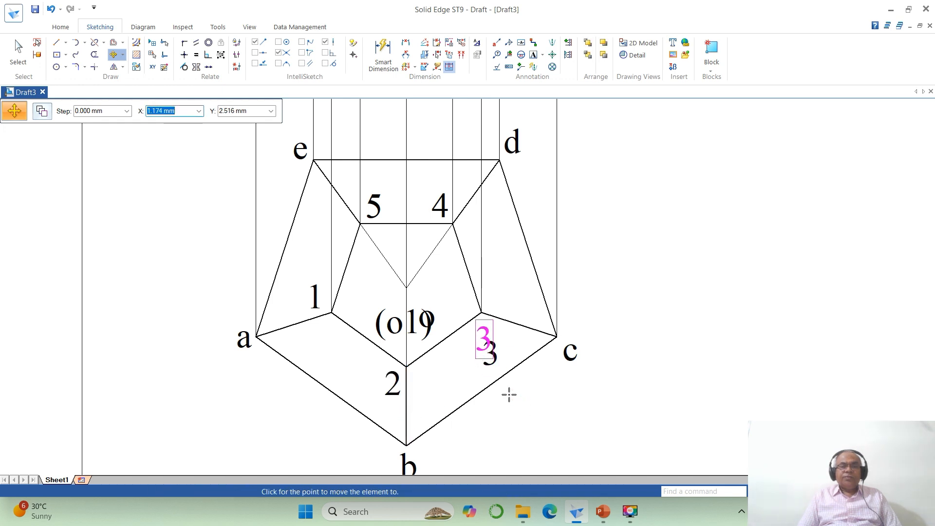
{"action": "left_click", "coordinate": [507, 390]}
Step: Separate the centre labels, moving (o1) to the left of the vertical centre line and o to its right
{"action": "left_click", "coordinate": [408, 324]}
{"action": "left_click", "coordinate": [406, 366]}
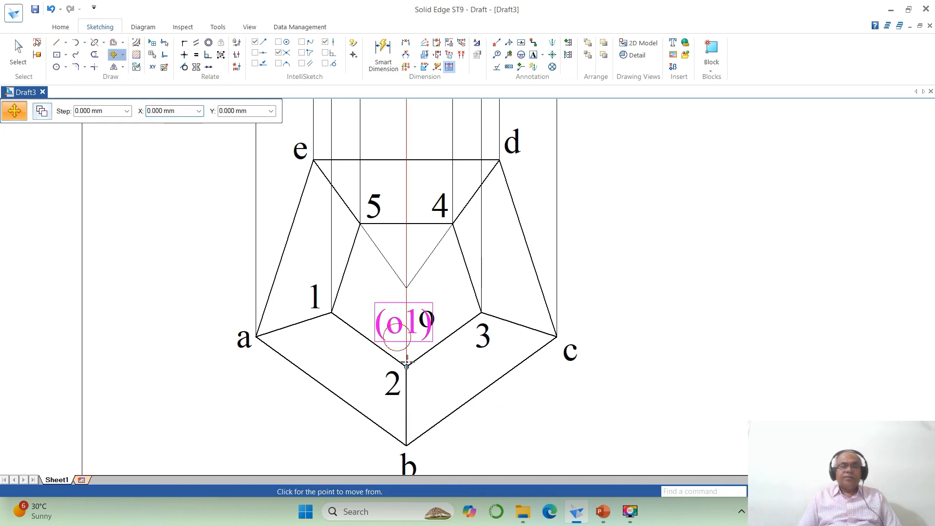
{"action": "left_click", "coordinate": [375, 344]}
{"action": "left_click", "coordinate": [427, 318]}
{"action": "left_click", "coordinate": [449, 375]}
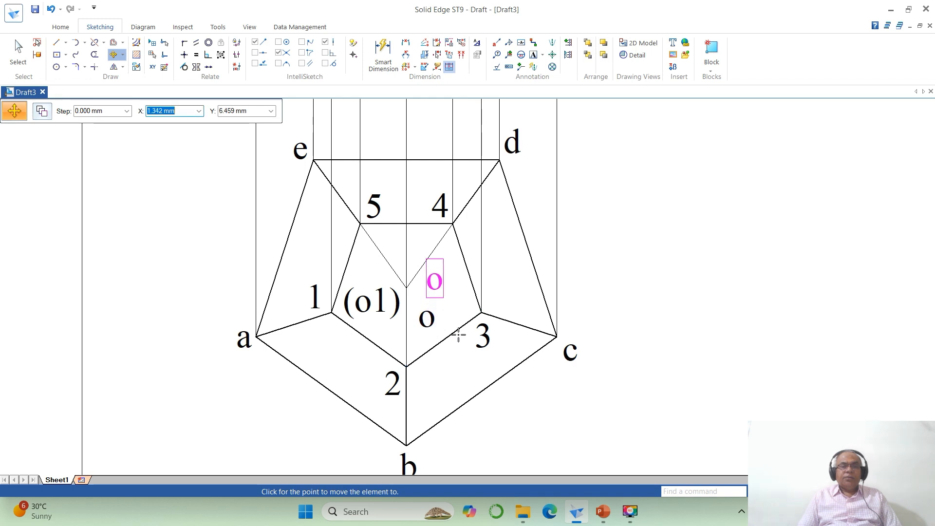
{"action": "left_click", "coordinate": [458, 335]}
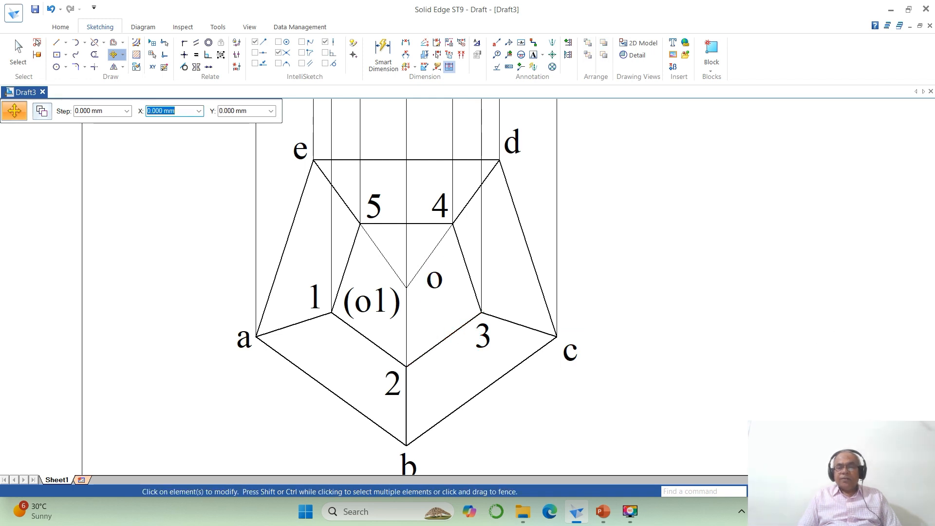
Step: Draw the horizontal reference line by extending the front view's lower edge outward on both sides
{"action": "left_click", "coordinate": [806, 492]}
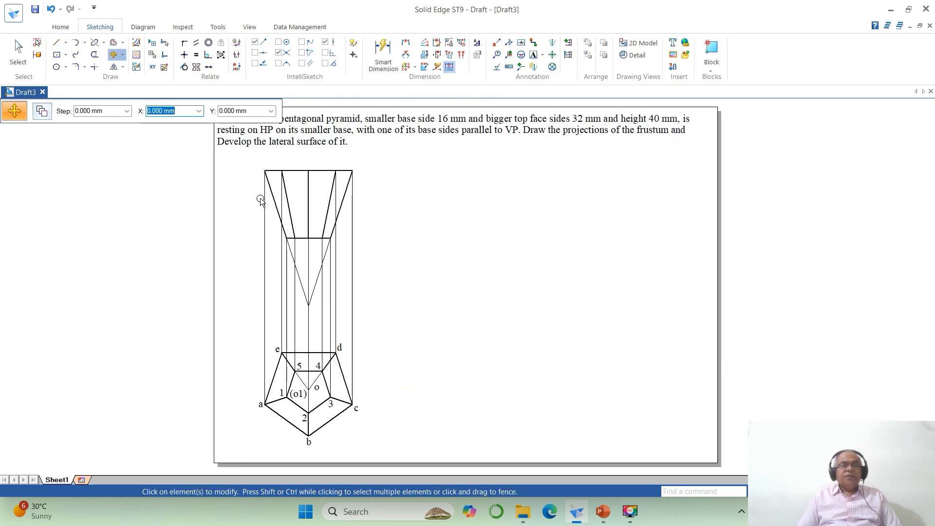
{"action": "left_click", "coordinate": [56, 42]}
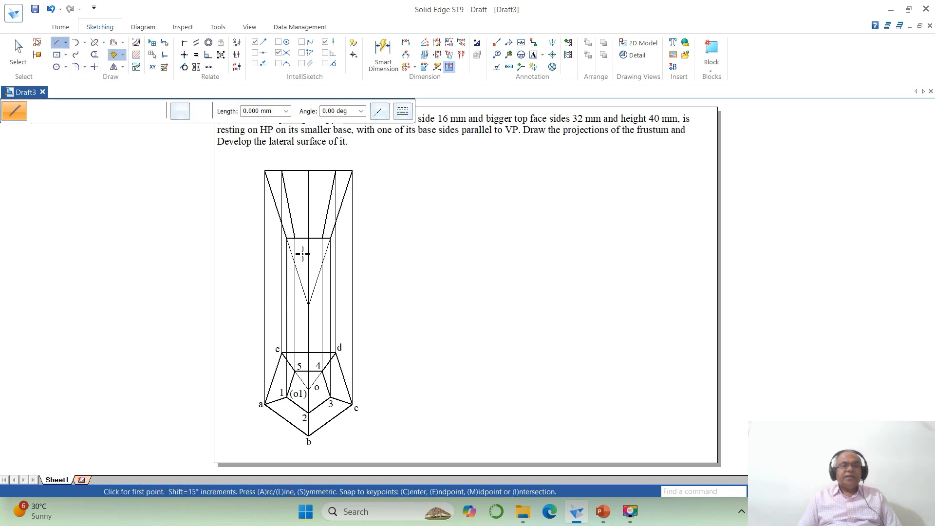
{"action": "left_click", "coordinate": [286, 238]}
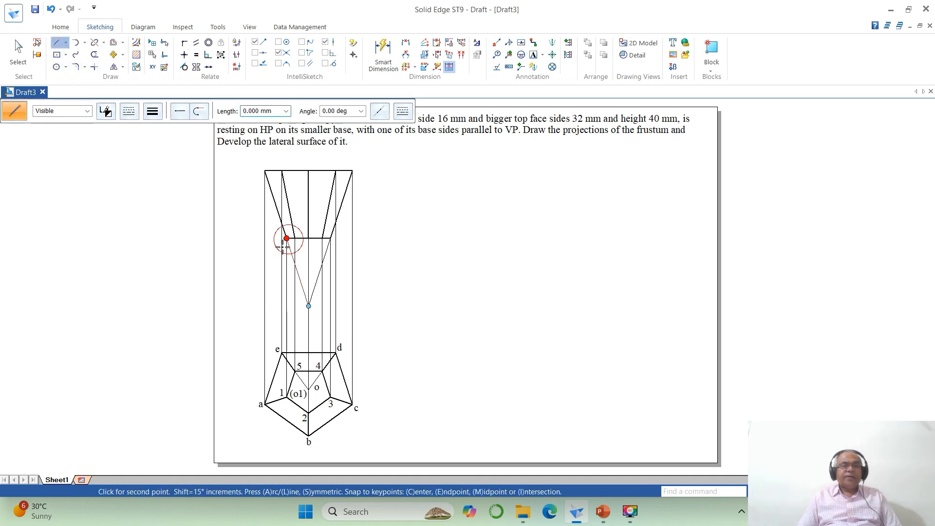
{"action": "left_click", "coordinate": [228, 238]}
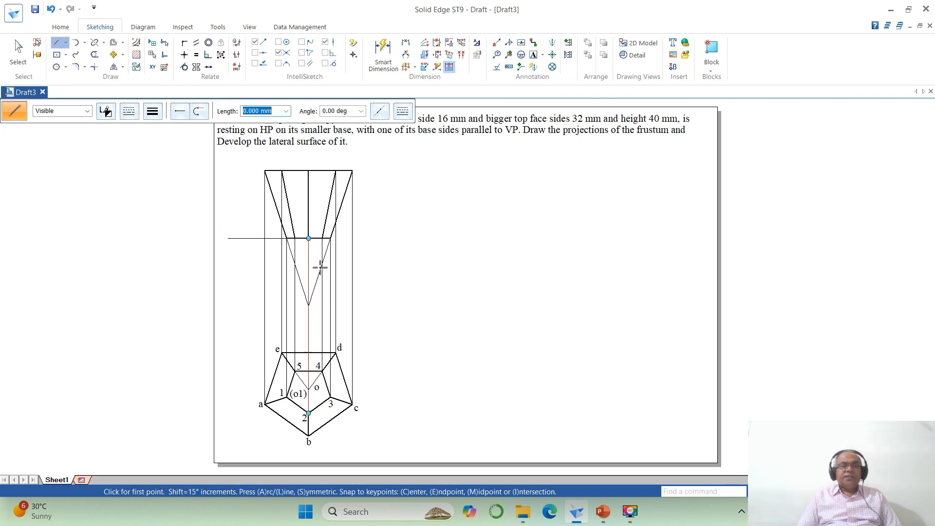
{"action": "left_click", "coordinate": [331, 238]}
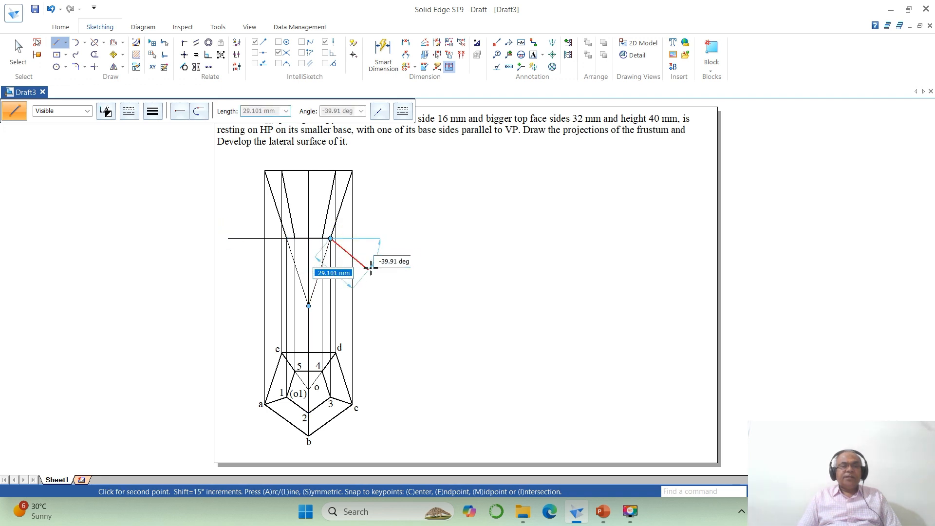
{"action": "left_click", "coordinate": [383, 238]}
{"action": "right_click", "coordinate": [473, 262]}
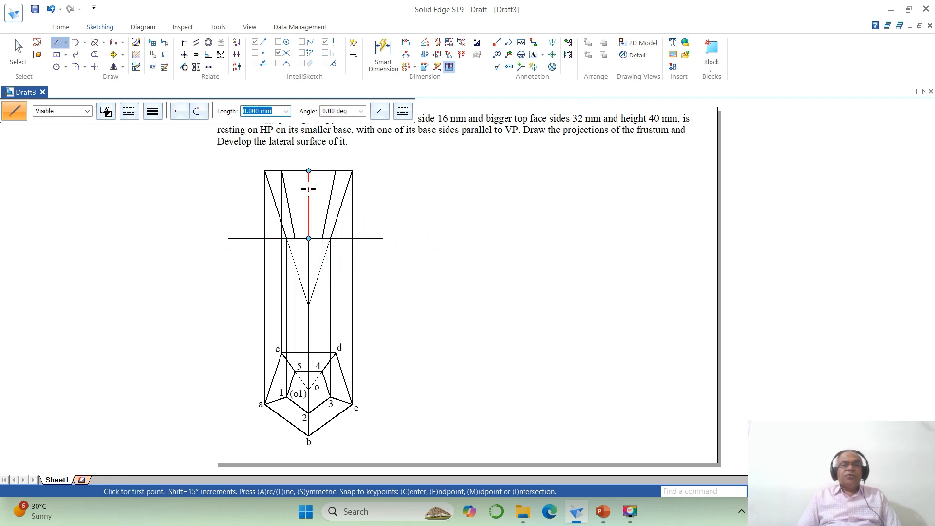
Step: Label the reference line X, Y, VP and HP, and the front view's top points a', b', c', (d'), (e') and (o')
{"action": "left_click", "coordinate": [534, 55]}
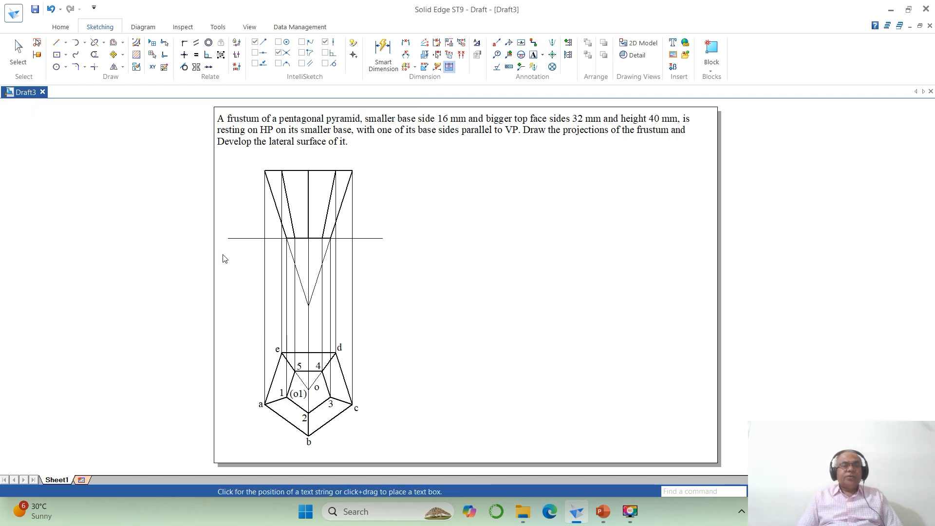
{"action": "left_click", "coordinate": [221, 236]}
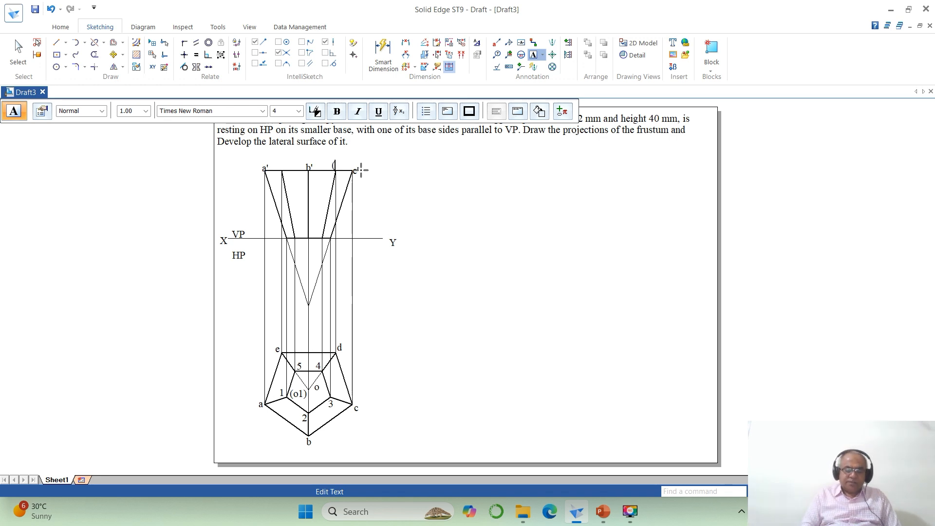
{"action": "type", "text": ")"}
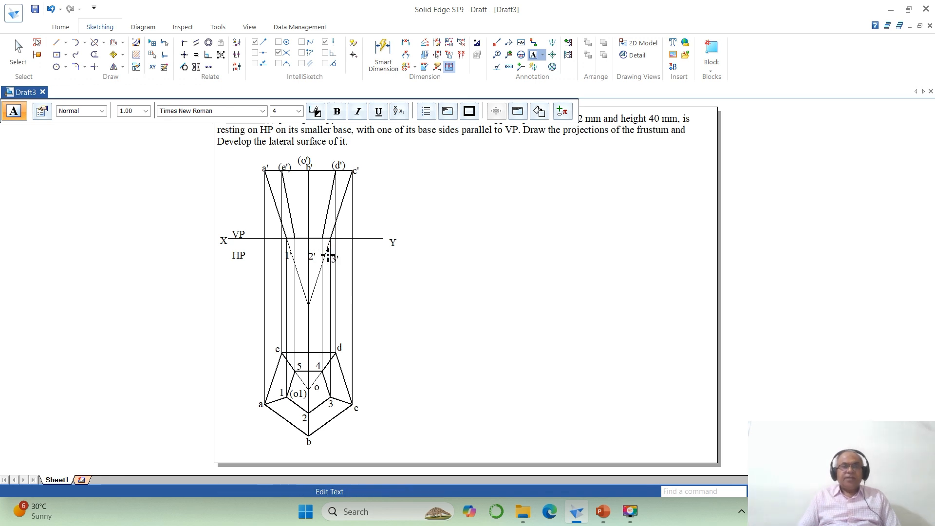
Step: Label the front view's lower corners 1', 2', 3', (4') and (5'), and the apex o1'
{"action": "type", "text": "4"}
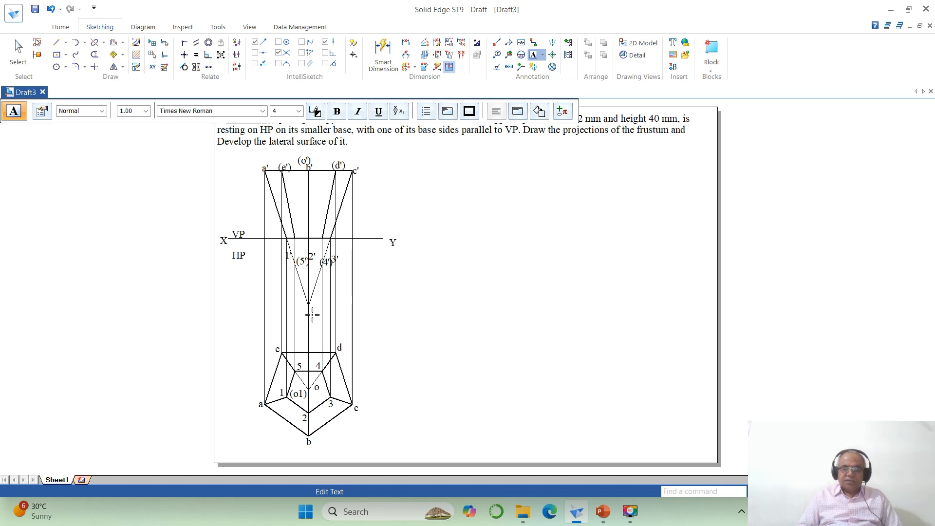
{"action": "type", "text": "o1"}
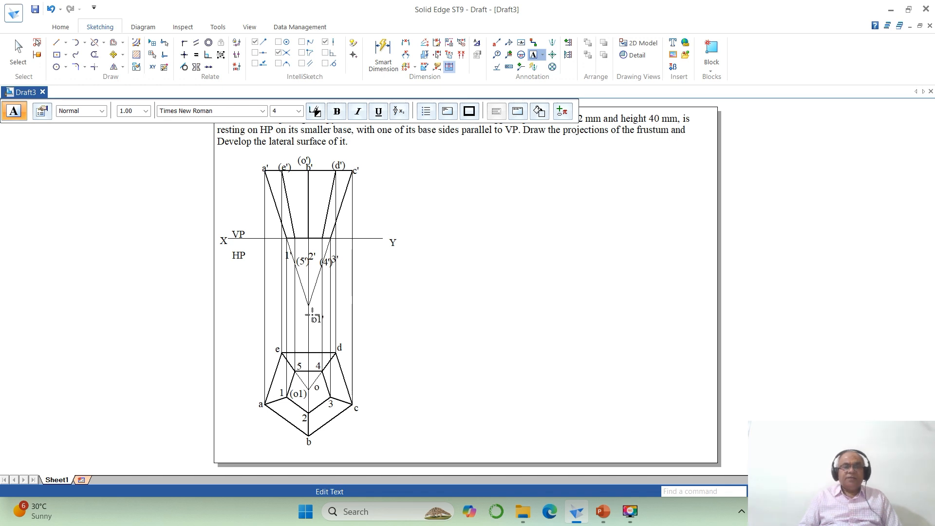
{"action": "type", "text": "'"}
{"action": "left_click", "coordinate": [380, 272]}
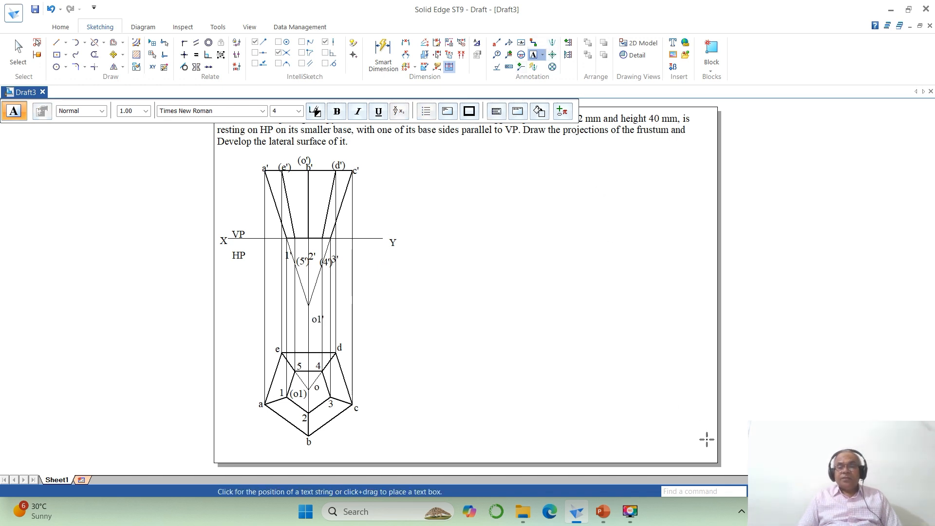
Step: Move labels a' and (e') just above the front view's top edge, near their corners
{"action": "left_click", "coordinate": [799, 492]}
{"action": "left_click", "coordinate": [225, 137]}
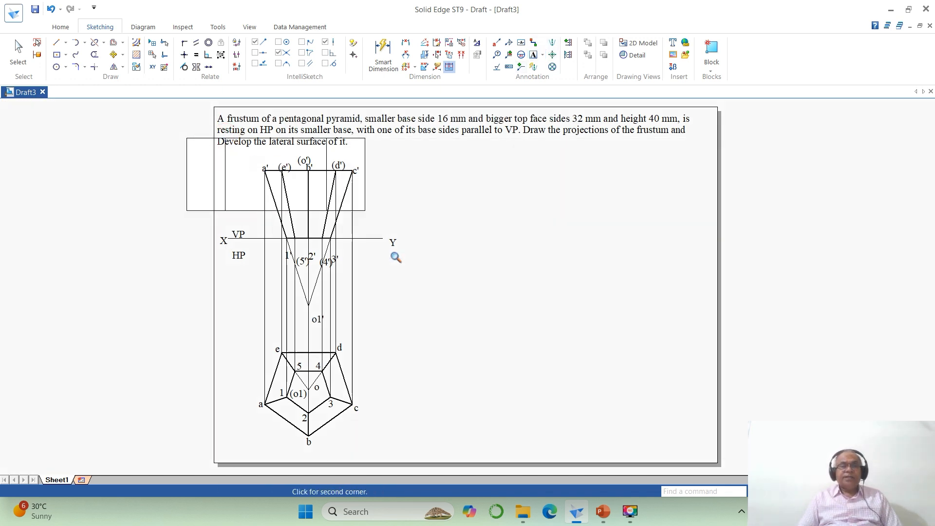
{"action": "left_click", "coordinate": [522, 327]}
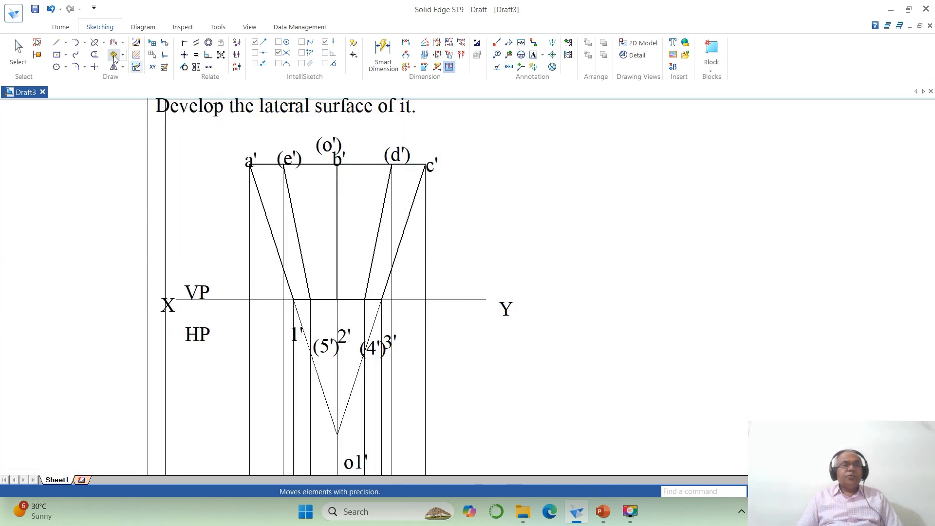
{"action": "left_click", "coordinate": [247, 155]}
{"action": "left_click", "coordinate": [249, 165]}
{"action": "left_click", "coordinate": [250, 164]}
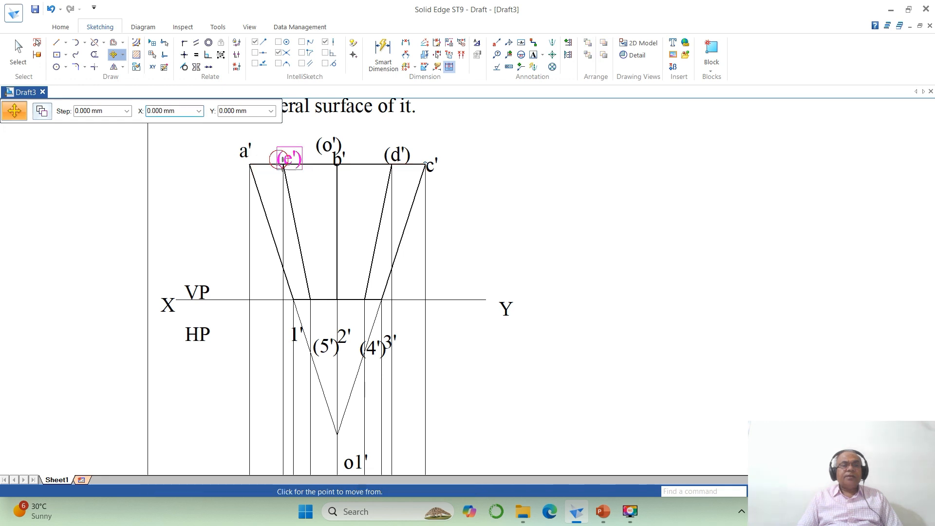
Step: Move label b' above the midpoint of the front view's top edge and centre label (o') above it
{"action": "left_click", "coordinate": [336, 148]}
{"action": "left_click", "coordinate": [352, 190]}
{"action": "left_click", "coordinate": [378, 166]}
{"action": "left_click", "coordinate": [345, 158]}
{"action": "left_click", "coordinate": [365, 190]}
{"action": "left_click", "coordinate": [363, 179]}
{"action": "left_click", "coordinate": [369, 125]}
{"action": "left_click", "coordinate": [390, 152]}
{"action": "left_click", "coordinate": [369, 152]}
Step: Move labels (d') and c' above the front view's top edge, over their corners
{"action": "left_click", "coordinate": [397, 153]}
{"action": "left_click", "coordinate": [416, 193]}
{"action": "left_click", "coordinate": [419, 197]}
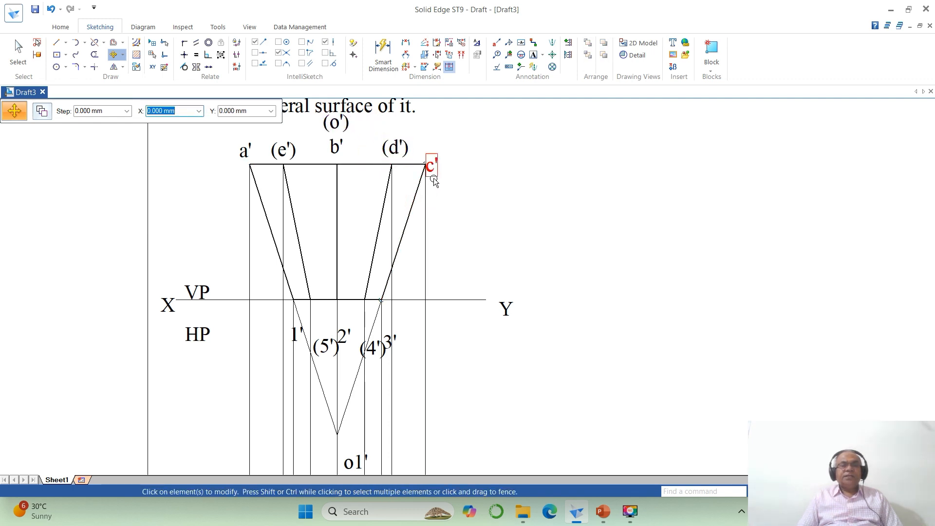
{"action": "left_click", "coordinate": [430, 166]}
{"action": "left_click", "coordinate": [453, 191]}
{"action": "left_click", "coordinate": [453, 192]}
Step: Move labels 1' and 2' to just below the reference line, next to their points
{"action": "left_click", "coordinate": [296, 334]}
{"action": "left_click", "coordinate": [326, 369]}
{"action": "left_click", "coordinate": [319, 355]}
{"action": "left_click", "coordinate": [344, 336]}
{"action": "left_click", "coordinate": [365, 370]}
{"action": "left_click", "coordinate": [361, 350]}
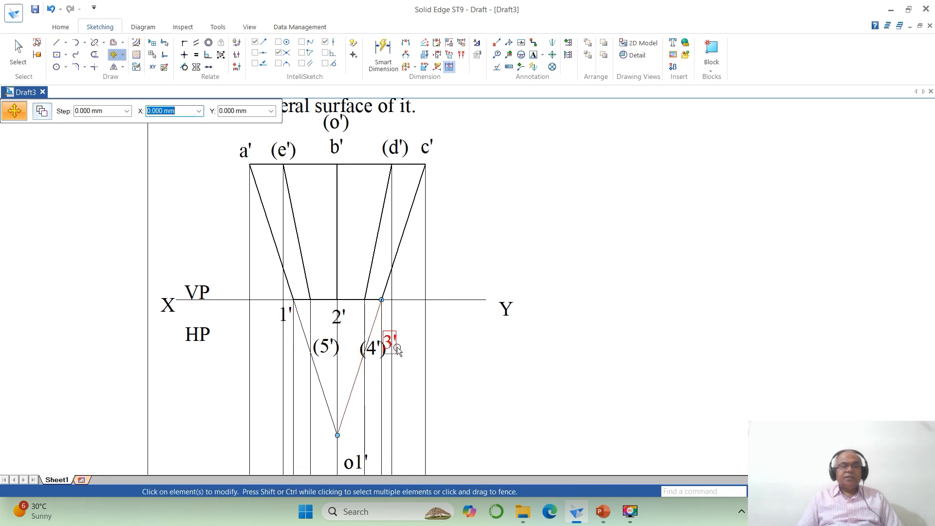
Step: Move labels 3', (4') and (5') just below the reference line, in one row with 1' and 2'
{"action": "left_click", "coordinate": [389, 343]}
{"action": "left_click", "coordinate": [419, 378]}
{"action": "left_click", "coordinate": [419, 352]}
{"action": "left_click", "coordinate": [372, 349]}
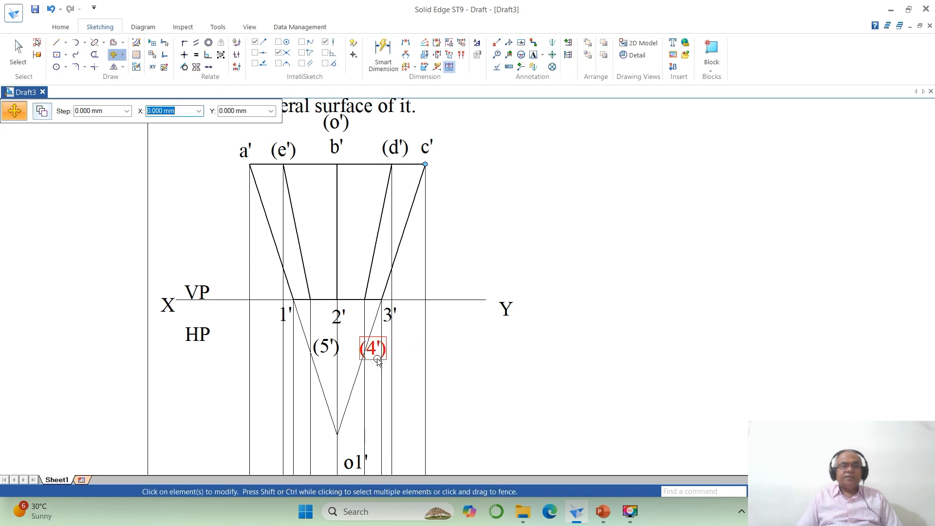
{"action": "left_click", "coordinate": [399, 383]}
{"action": "left_click", "coordinate": [390, 356]}
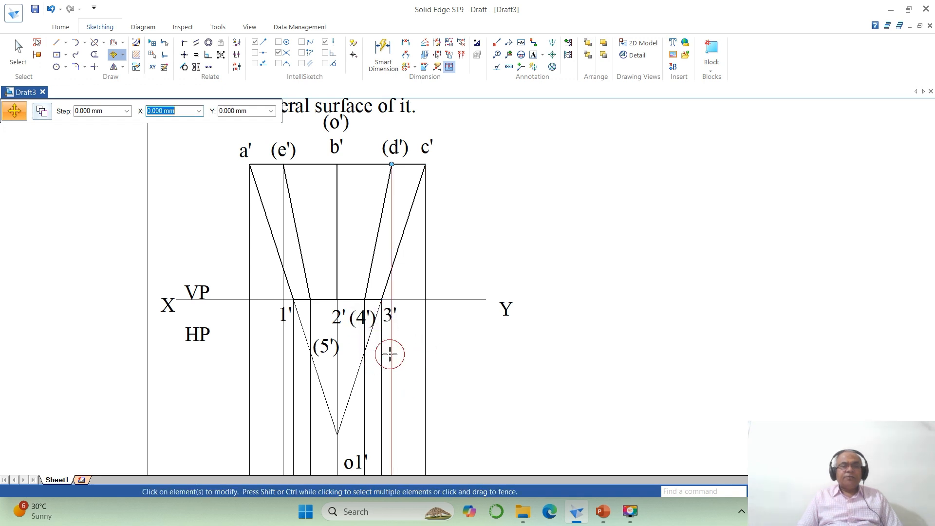
{"action": "left_click", "coordinate": [326, 347]}
{"action": "left_click", "coordinate": [372, 376]}
{"action": "left_click", "coordinate": [357, 348]}
Step: Move label VP just above the reference line near its left end, and align label X with that end
{"action": "left_click", "coordinate": [197, 293]}
{"action": "left_click", "coordinate": [212, 316]}
{"action": "left_click", "coordinate": [207, 308]}
{"action": "left_click", "coordinate": [169, 306]}
{"action": "left_click", "coordinate": [178, 312]}
{"action": "left_click", "coordinate": [173, 303]}
Step: Move label HP directly under VP below the reference line, and align label Y with the line's right end
{"action": "left_click", "coordinate": [186, 335]}
{"action": "left_click", "coordinate": [225, 368]}
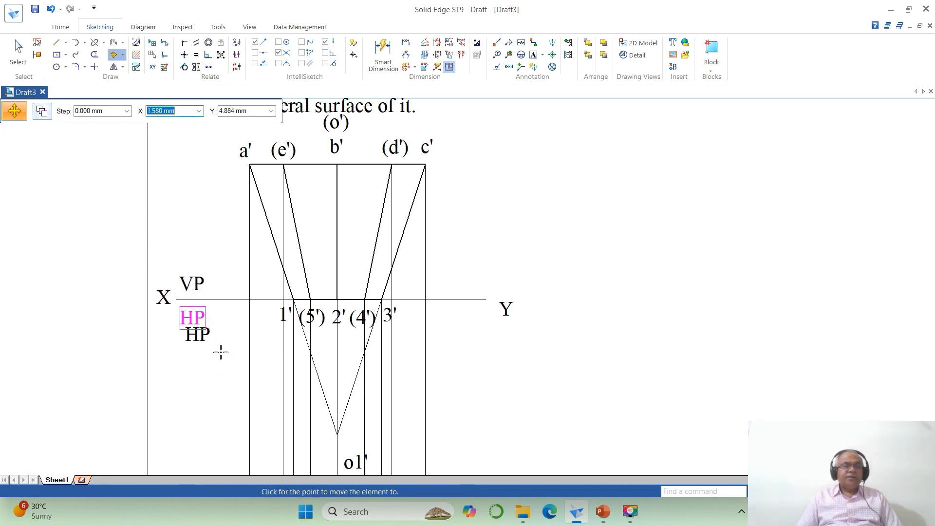
{"action": "left_click", "coordinate": [220, 352]}
{"action": "left_click", "coordinate": [507, 309]}
{"action": "left_click", "coordinate": [541, 364]}
{"action": "left_click", "coordinate": [532, 354]}
{"action": "left_click", "coordinate": [18, 54]}
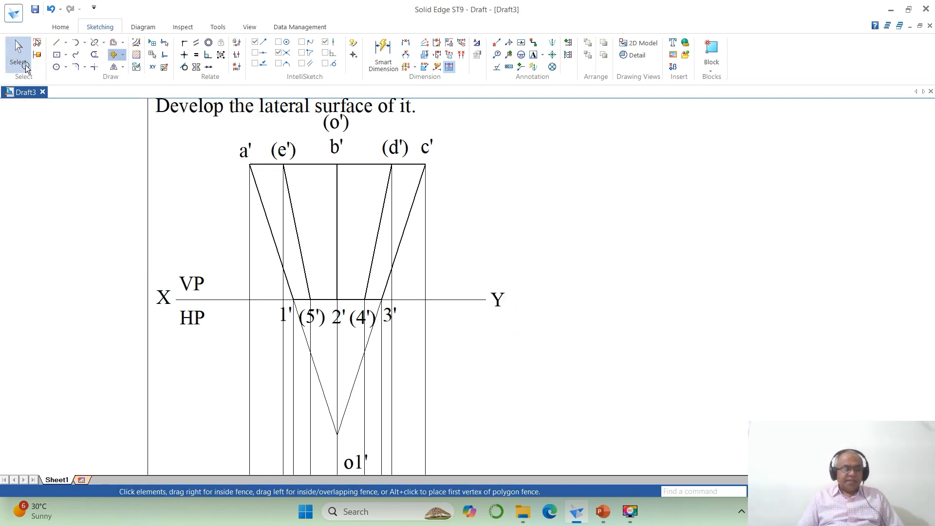
{"action": "left_click", "coordinate": [236, 299]}
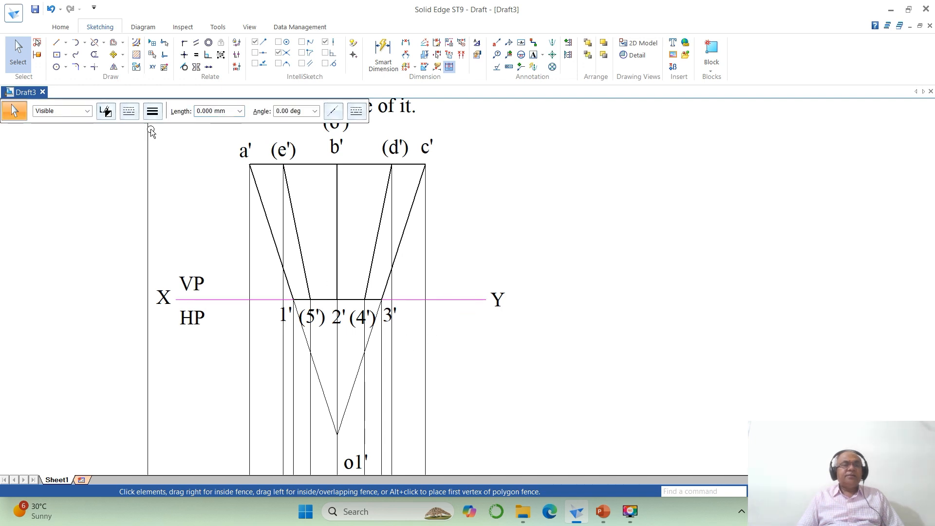
{"action": "left_click", "coordinate": [152, 111]}
{"action": "left_click", "coordinate": [712, 319]}
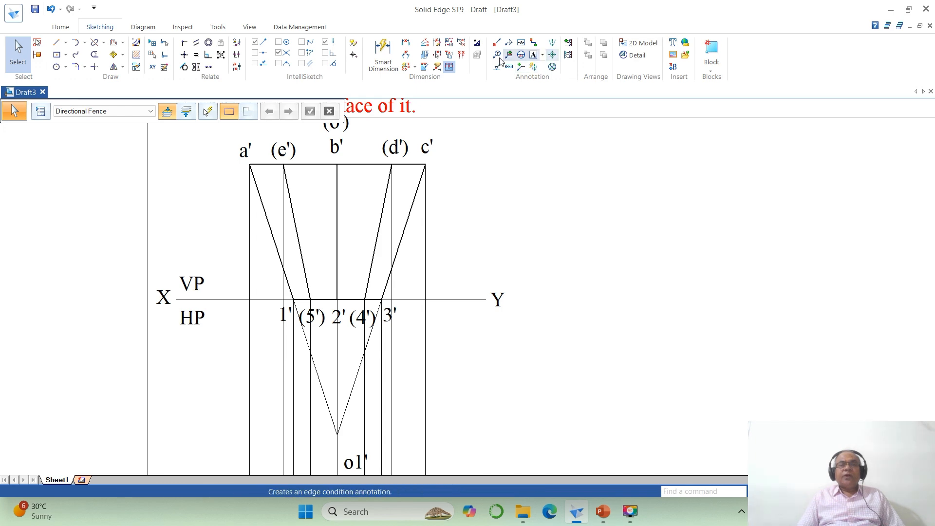
Step: Modify the ISO (mm) dimension style so driving, driven, error and connector colors are all black
{"action": "left_click", "coordinate": [477, 42]}
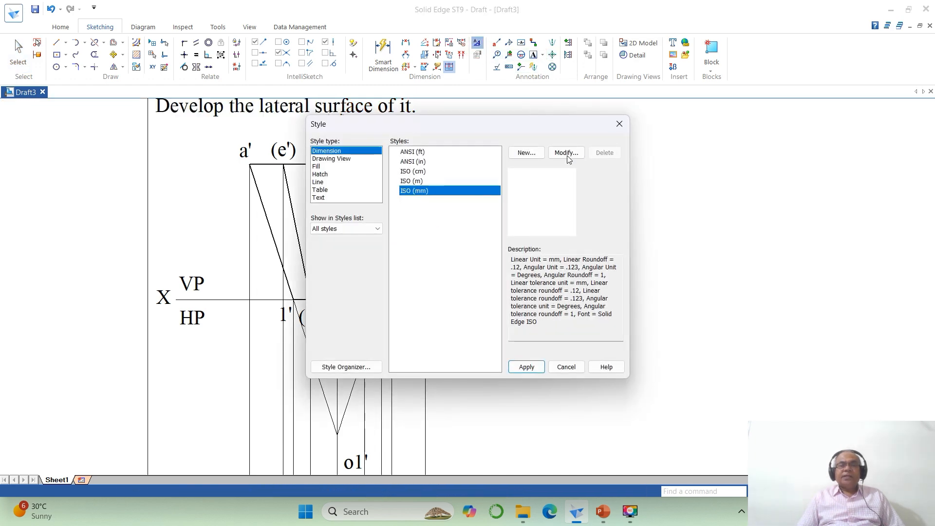
{"action": "left_click", "coordinate": [566, 157]}
{"action": "left_click", "coordinate": [389, 91]}
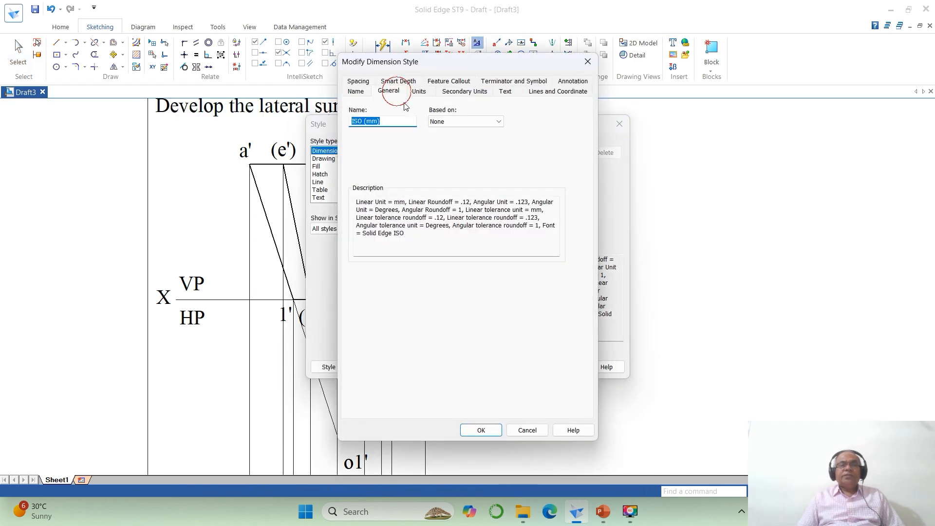
{"action": "left_click", "coordinate": [448, 119]}
{"action": "left_click", "coordinate": [432, 130]}
{"action": "left_click", "coordinate": [453, 139]}
{"action": "left_click", "coordinate": [441, 149]}
{"action": "left_click", "coordinate": [444, 158]}
{"action": "left_click", "coordinate": [444, 170]}
{"action": "left_click", "coordinate": [451, 176]}
{"action": "left_click", "coordinate": [452, 191]}
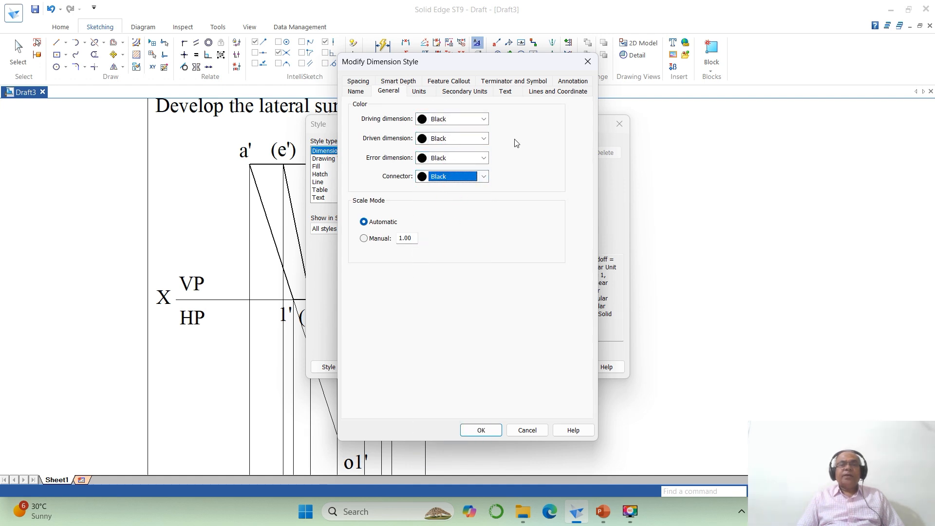
Step: Set the dimension style's text font to Times New Roman and its font size to 3
{"action": "left_click", "coordinate": [509, 93]}
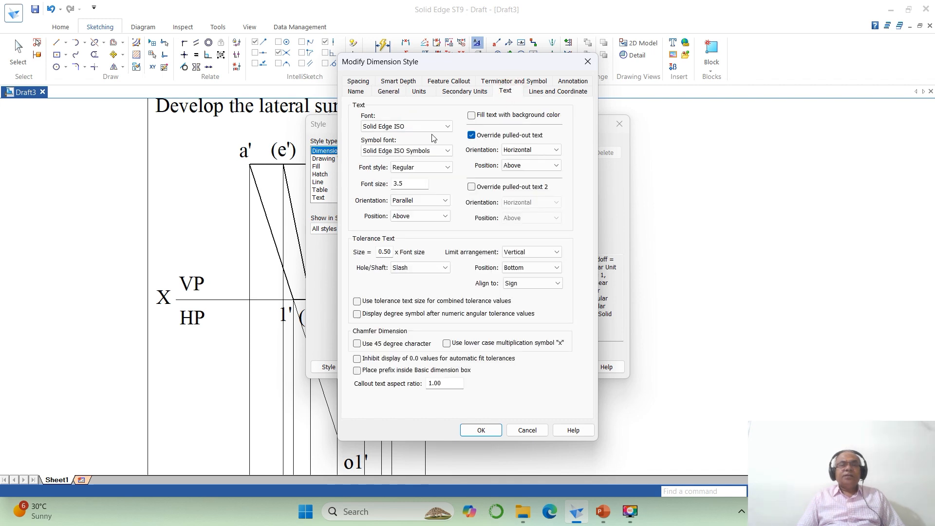
{"action": "left_click", "coordinate": [451, 128]}
{"action": "scroll", "coordinate": [436, 265], "scroll_direction": "down", "scroll_amount": 1}
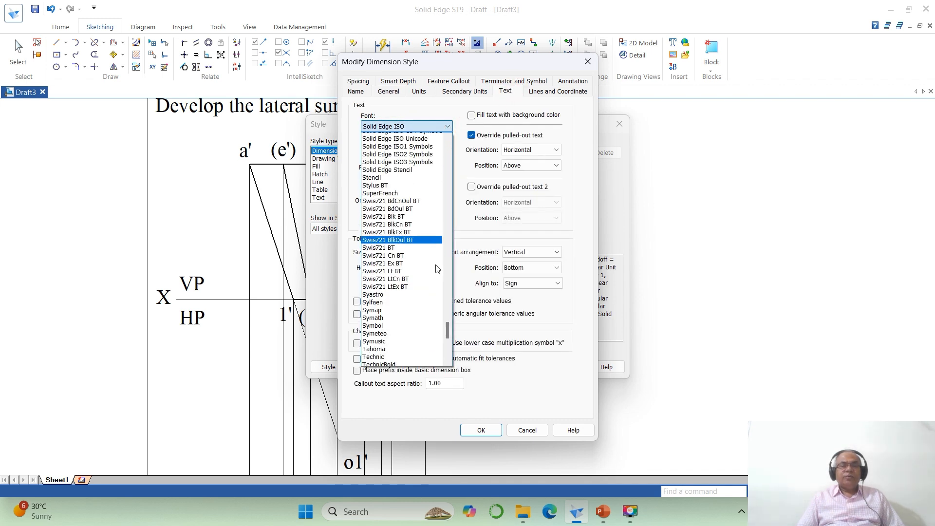
{"action": "scroll", "coordinate": [436, 267], "scroll_direction": "down", "scroll_amount": 3}
{"action": "left_click", "coordinate": [424, 312]}
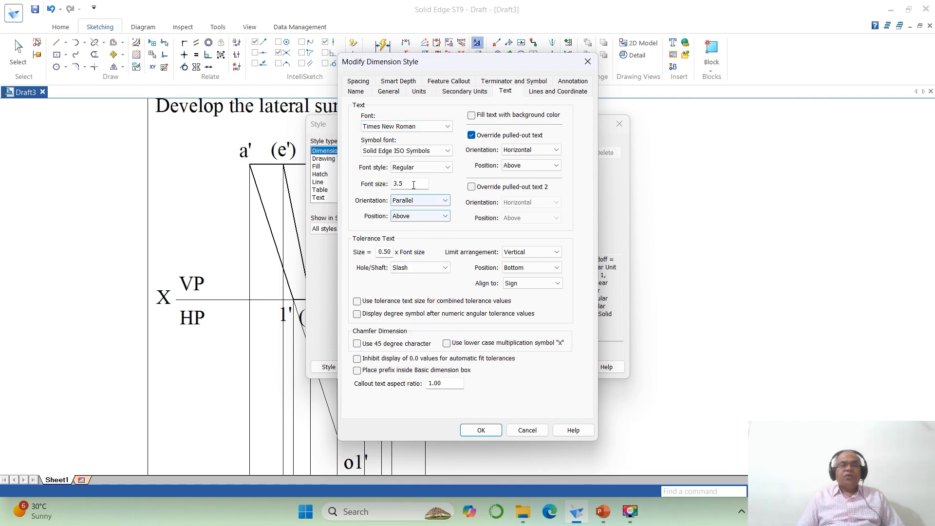
{"action": "left_click_drag", "start_coordinate": [413, 184], "coordinate": [360, 181]}
{"action": "type", "text": "3"}
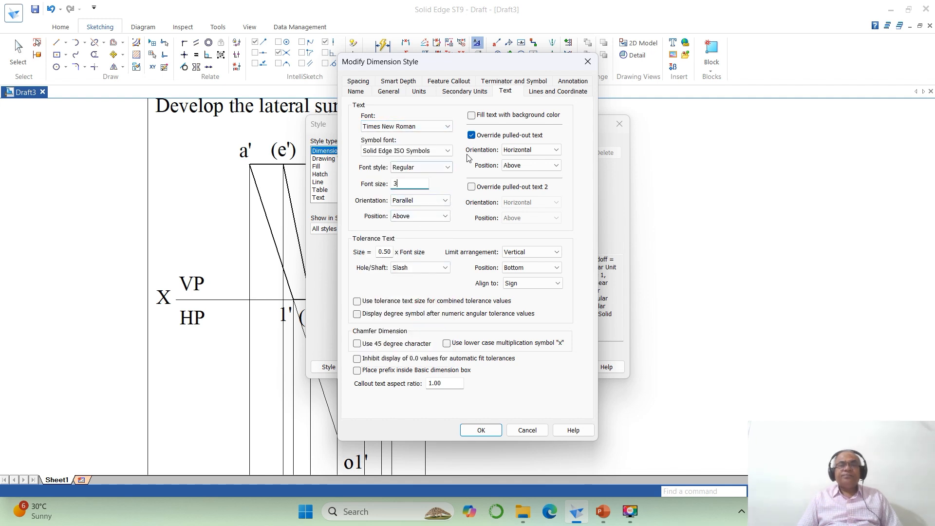
Step: Set the dimension style's dimension line width to .1 and apply the modified style
{"action": "left_click", "coordinate": [543, 91]}
{"action": "left_click_drag", "start_coordinate": [424, 143], "coordinate": [397, 143]}
{"action": "type", "text": ".1"}
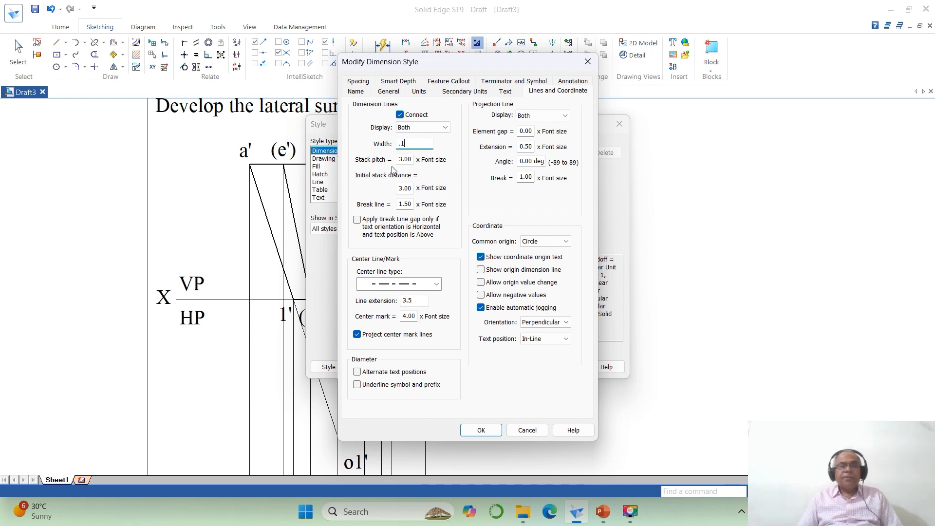
{"action": "left_click", "coordinate": [482, 431]}
{"action": "left_click", "coordinate": [518, 368]}
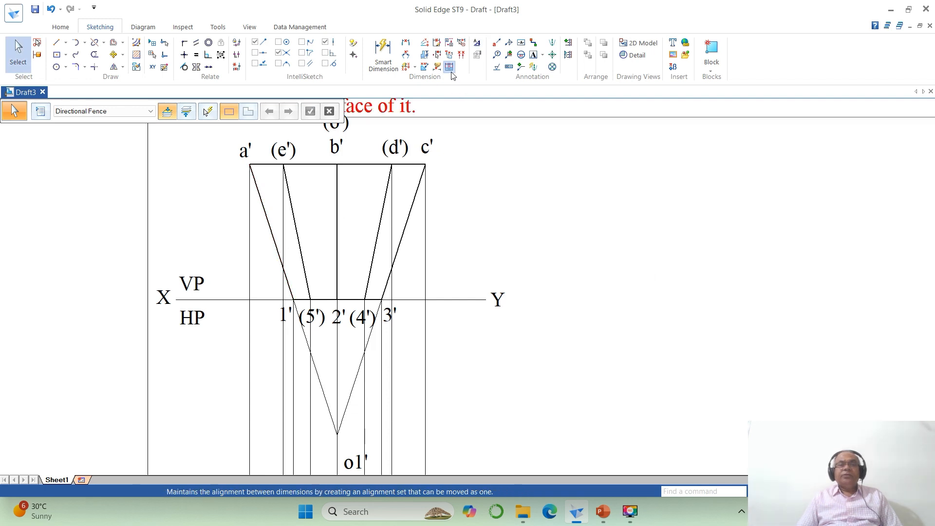
Step: Place a vertical dimension for the frustum's height between the top edge and the XY line, beside the a' edge of the front view
{"action": "left_click", "coordinate": [405, 42]}
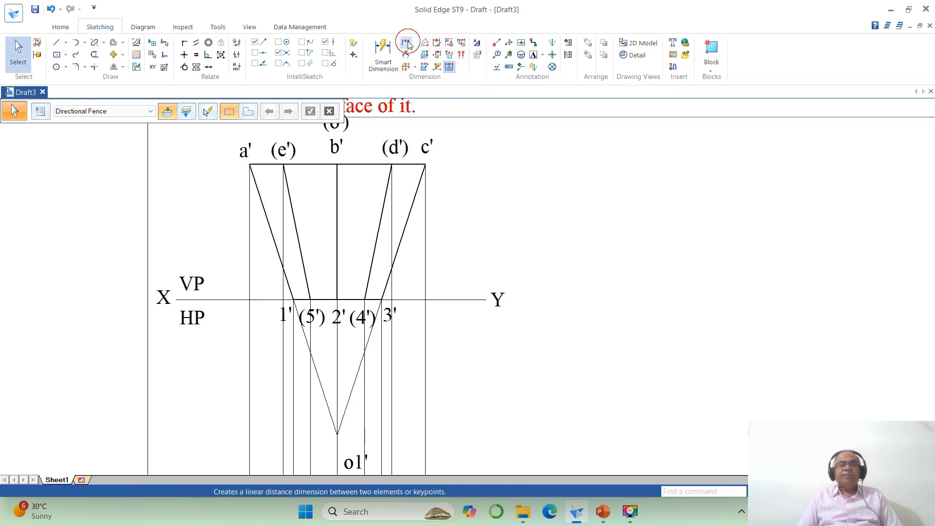
{"action": "left_click", "coordinate": [262, 166]}
{"action": "left_click", "coordinate": [223, 299]}
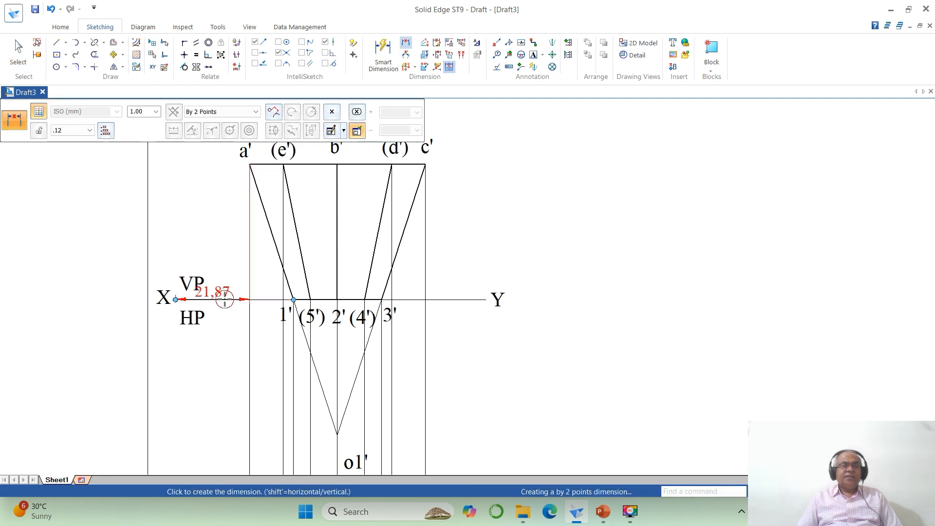
{"action": "left_click", "coordinate": [219, 187]}
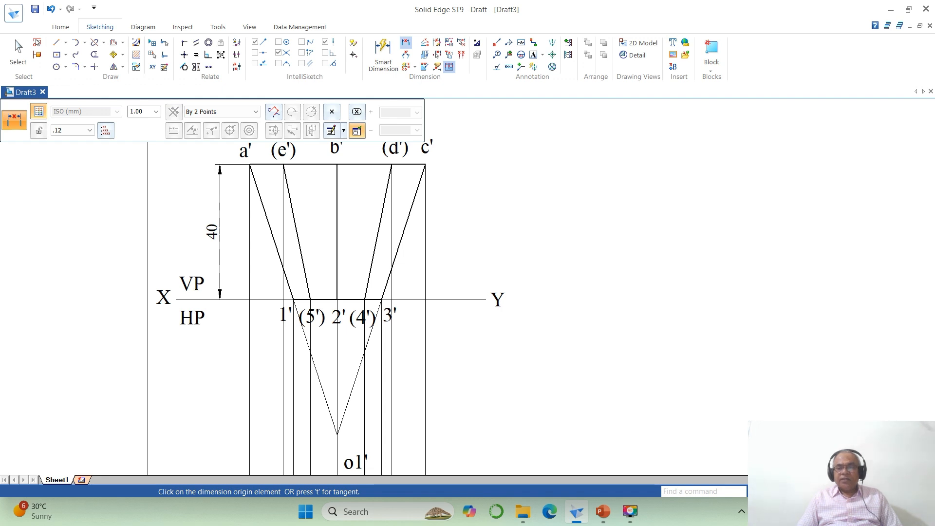
Step: Draw a horizontal line about 53 mm long from centre o in the top view, extending beyond corner c
{"action": "left_click", "coordinate": [806, 492]}
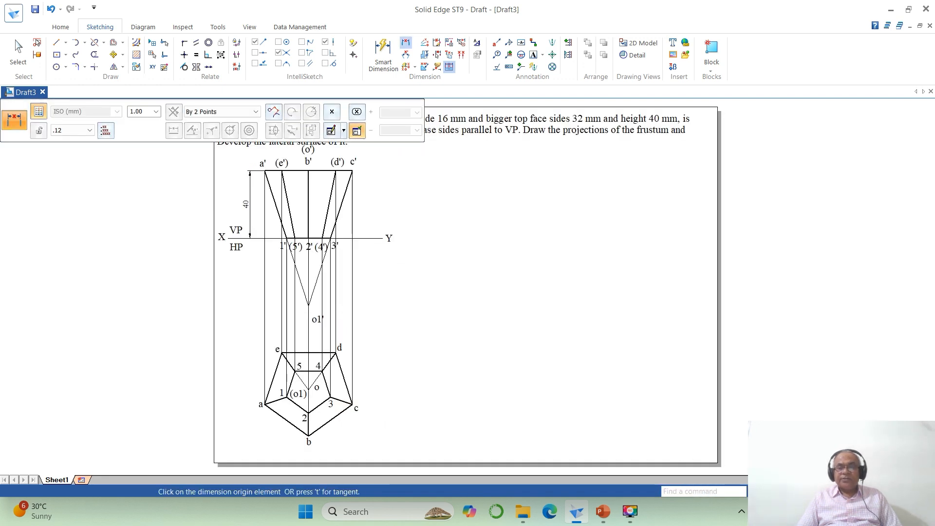
{"action": "left_click", "coordinate": [783, 491]}
{"action": "left_click", "coordinate": [230, 216]}
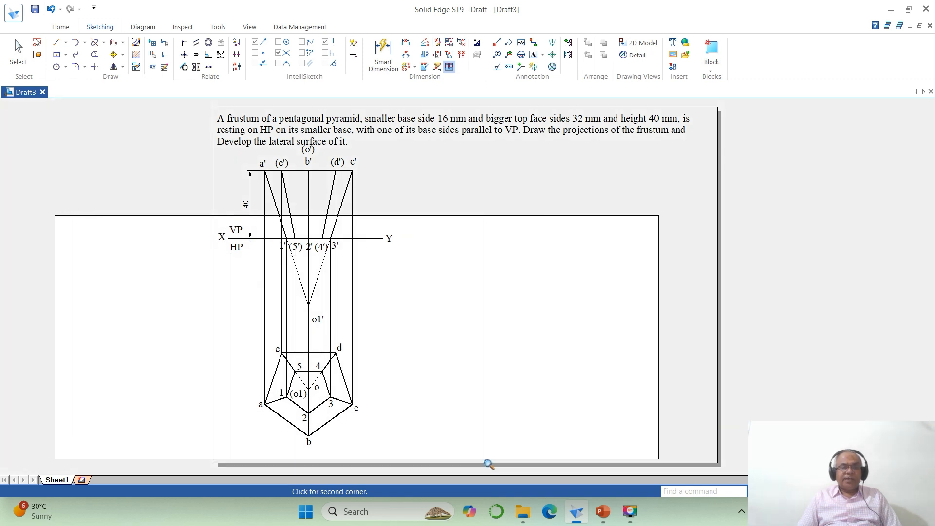
{"action": "left_click", "coordinate": [488, 464]}
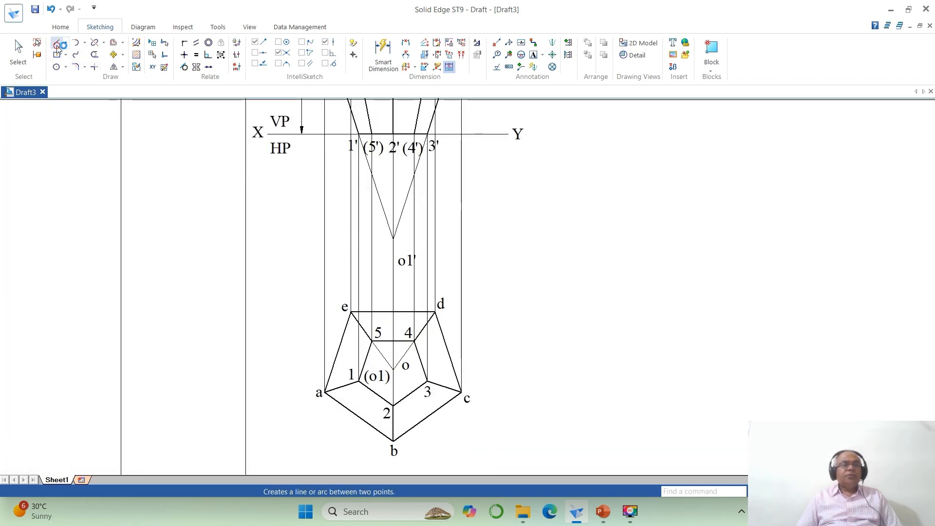
{"action": "left_click", "coordinate": [57, 45]}
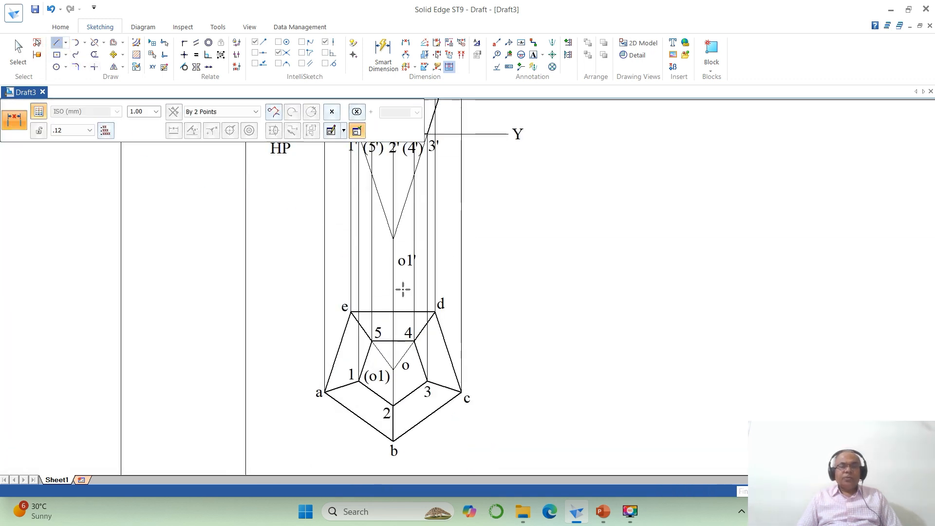
{"action": "left_click", "coordinate": [393, 370]}
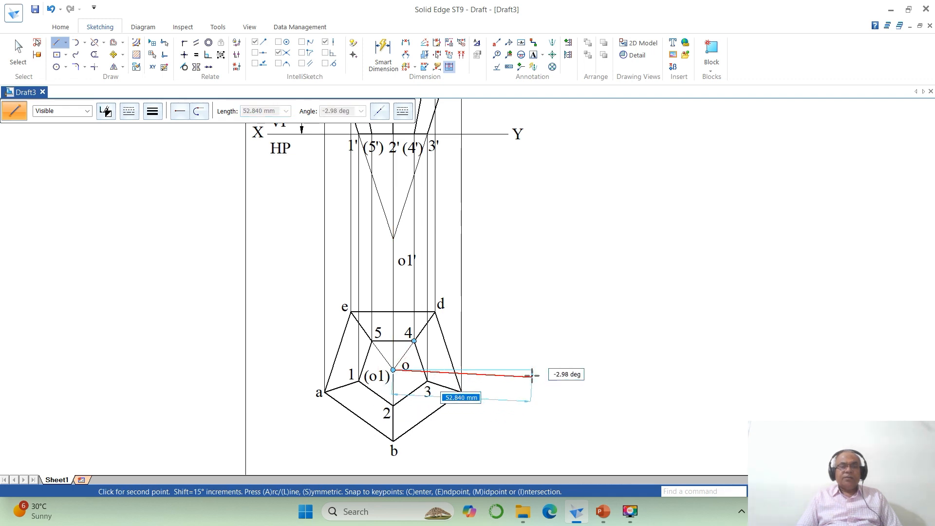
{"action": "left_click", "coordinate": [532, 370]}
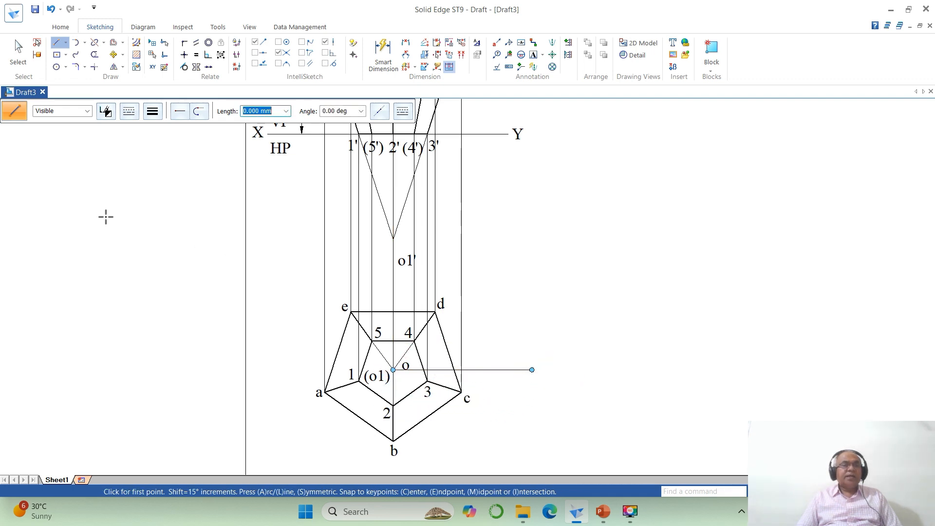
Step: Draw a circle centred at o and passing through corner c of the top view's outer pentagon
{"action": "left_click", "coordinate": [57, 67]}
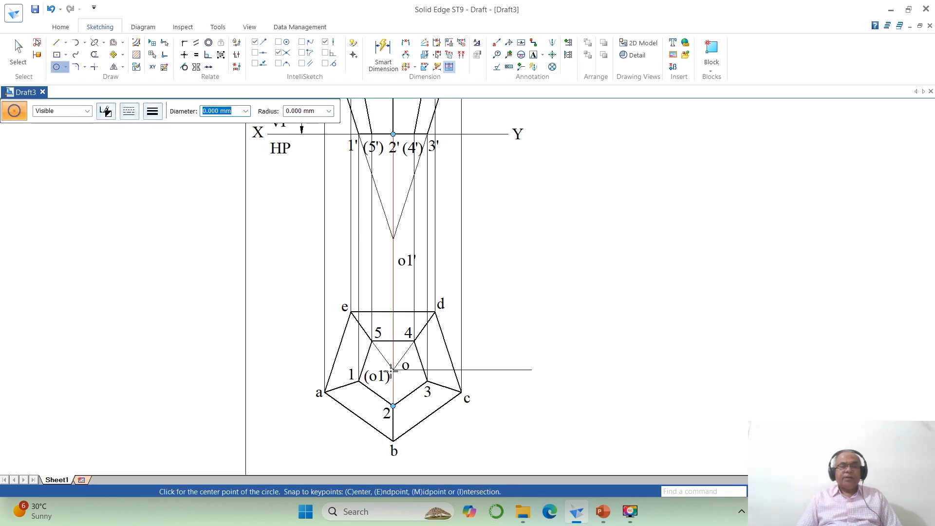
{"action": "left_click", "coordinate": [393, 369]}
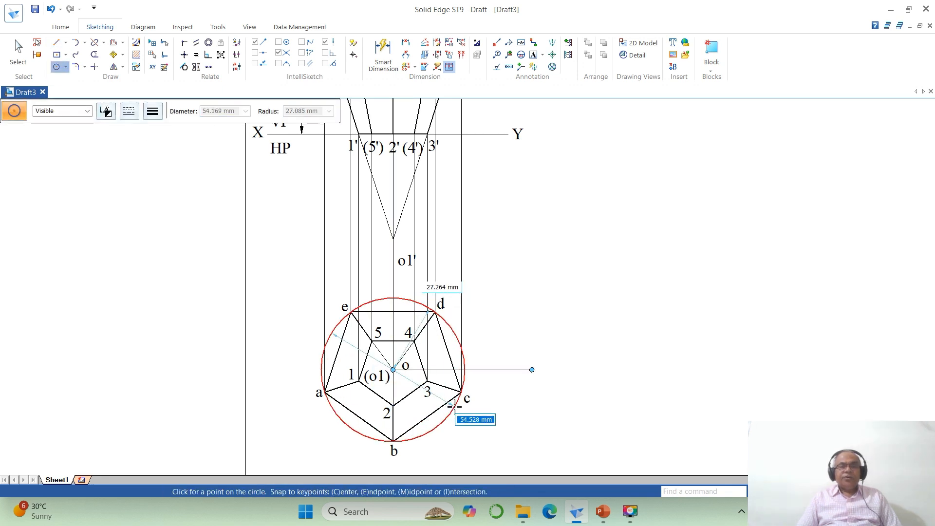
{"action": "left_click", "coordinate": [461, 393]}
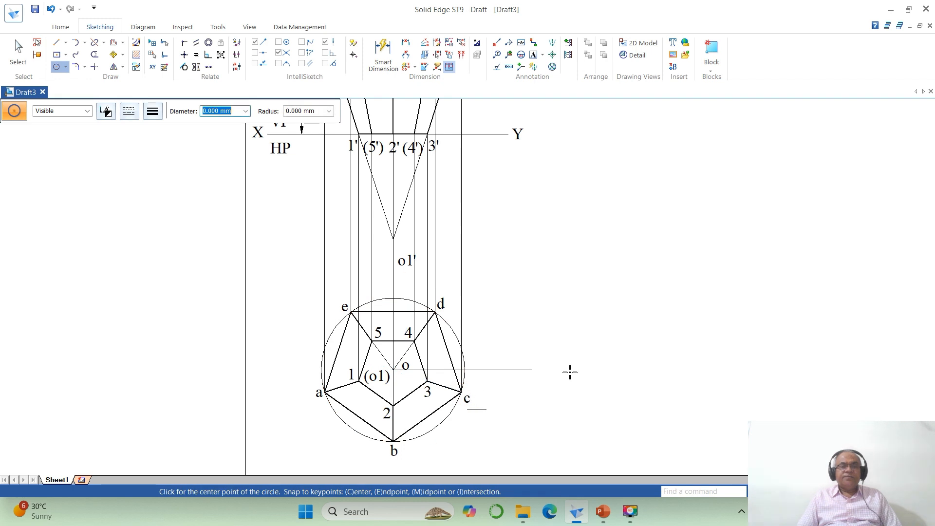
Step: Trim the horizontal line at the circle and remove the rest of the circle, keeping only the short arc from c to that line
{"action": "left_click", "coordinate": [94, 55]}
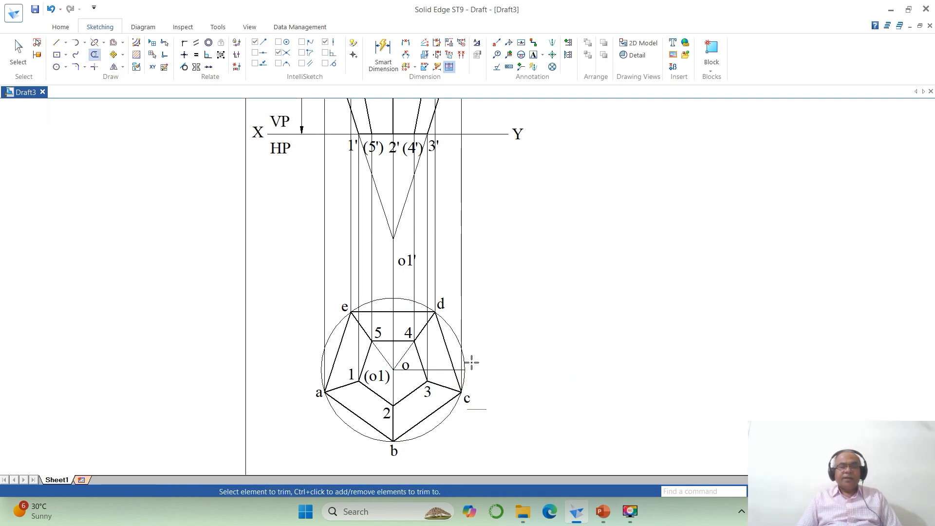
{"action": "left_click", "coordinate": [465, 361]}
{"action": "left_click", "coordinate": [449, 414]}
{"action": "left_click", "coordinate": [18, 51]}
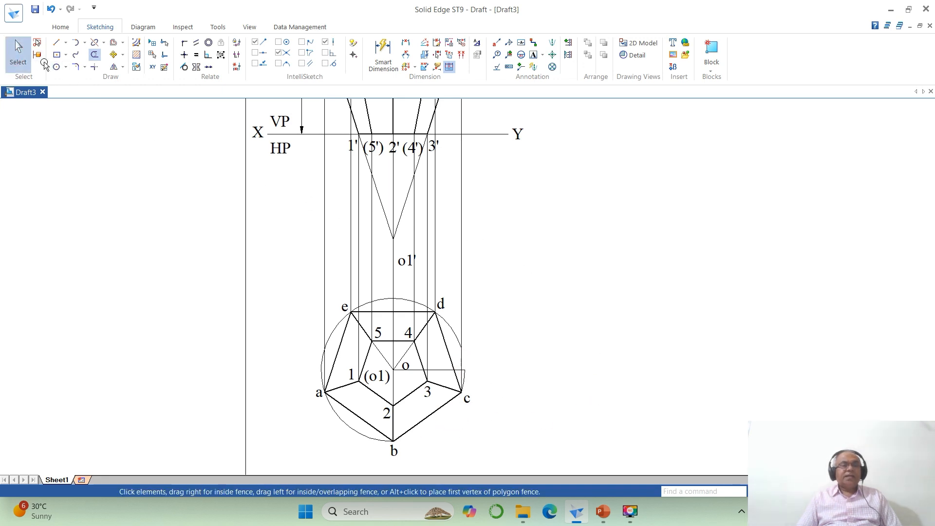
{"action": "left_click", "coordinate": [447, 324]}
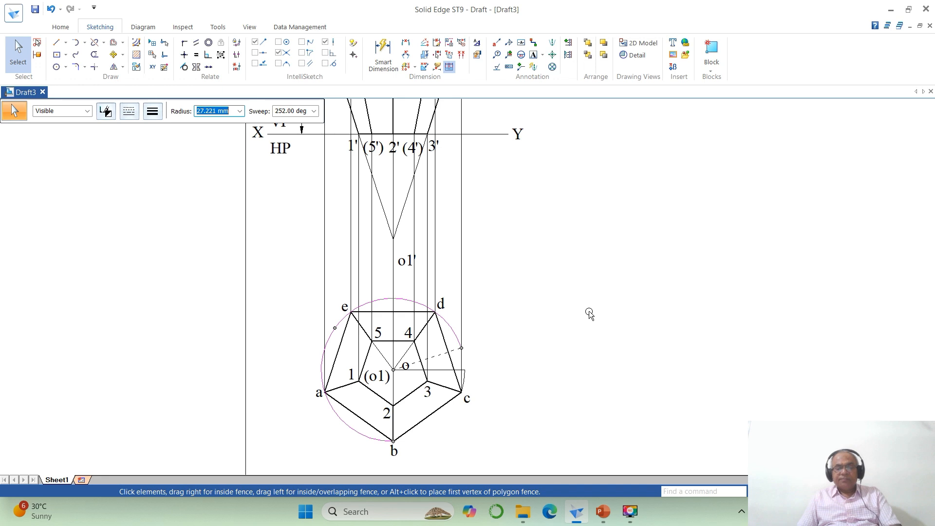
{"action": "key", "text": "Delete"}
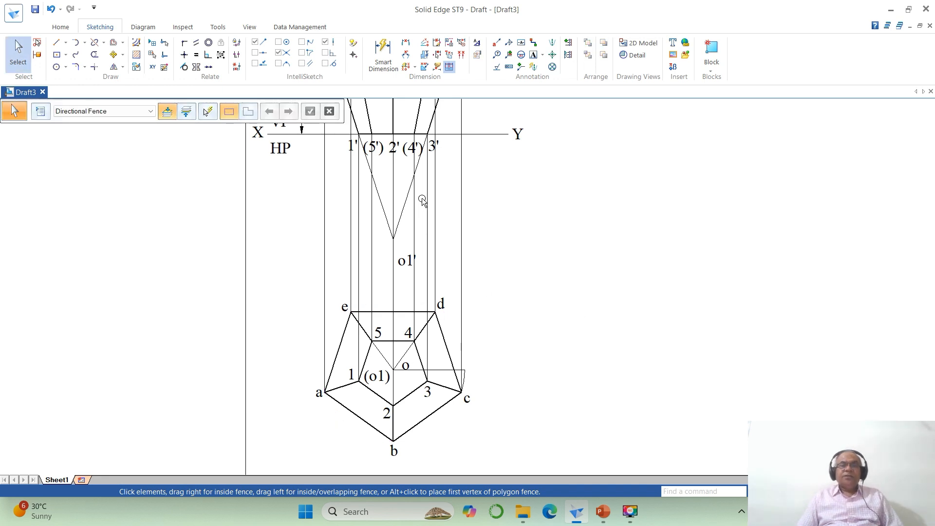
Step: Extend the front view's top edge with a short horizontal line drawn outward from c'
{"action": "scroll", "coordinate": [641, 350], "scroll_direction": "down", "scroll_amount": 3}
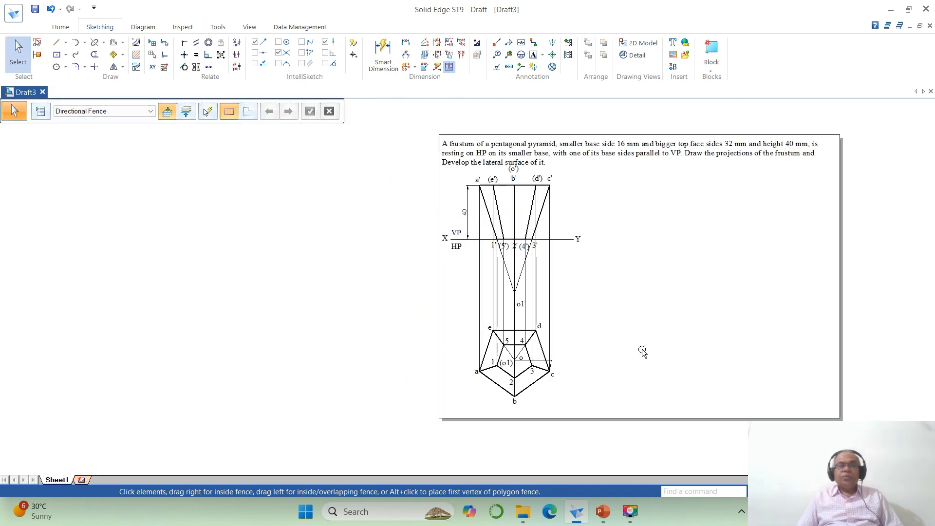
{"action": "left_click", "coordinate": [57, 42]}
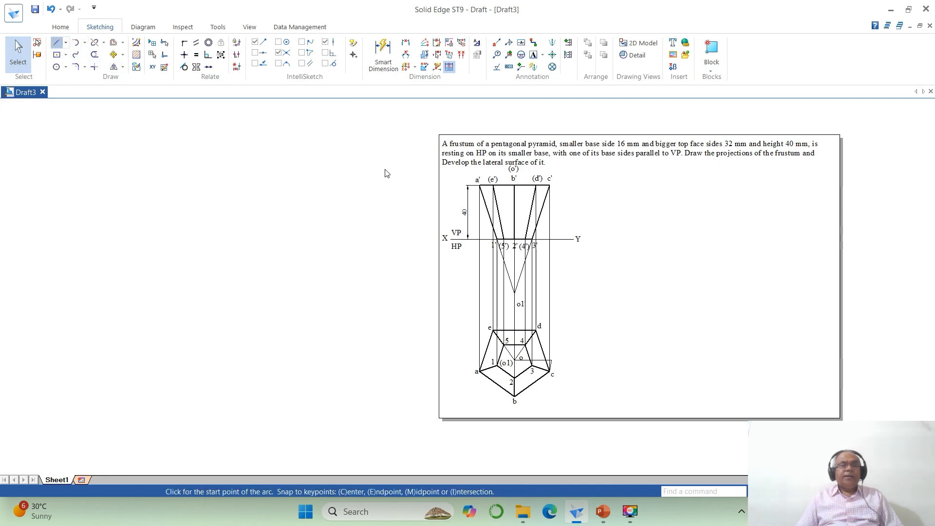
{"action": "left_click", "coordinate": [550, 186]}
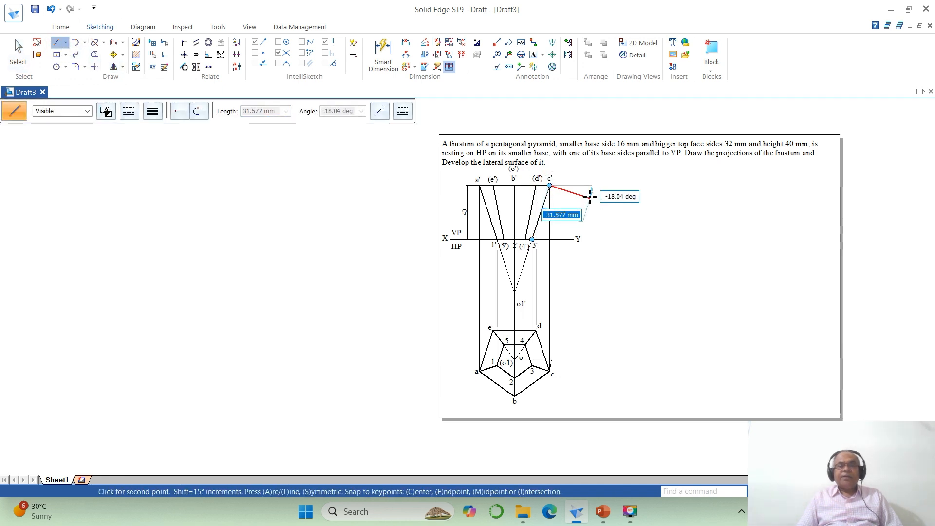
{"action": "left_click", "coordinate": [586, 186]}
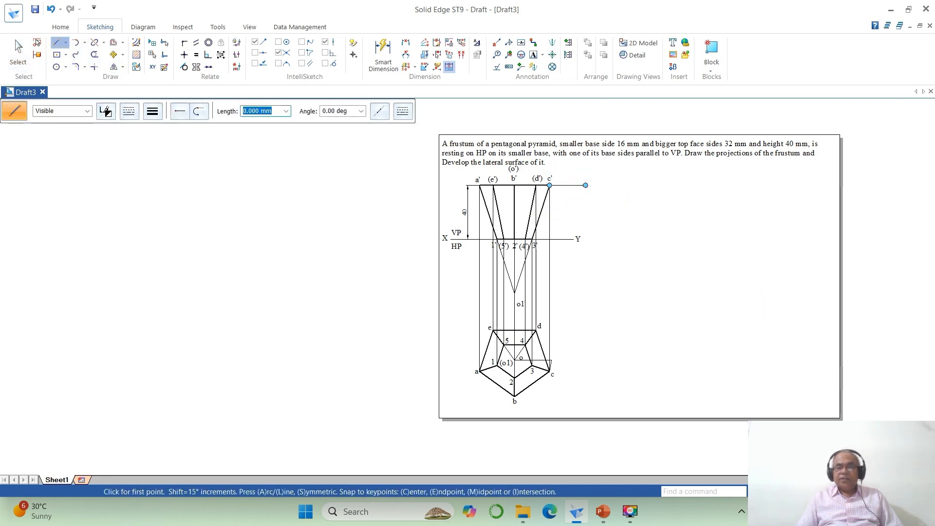
{"action": "key", "text": "Escape"}
{"action": "left_click", "coordinate": [286, 172]}
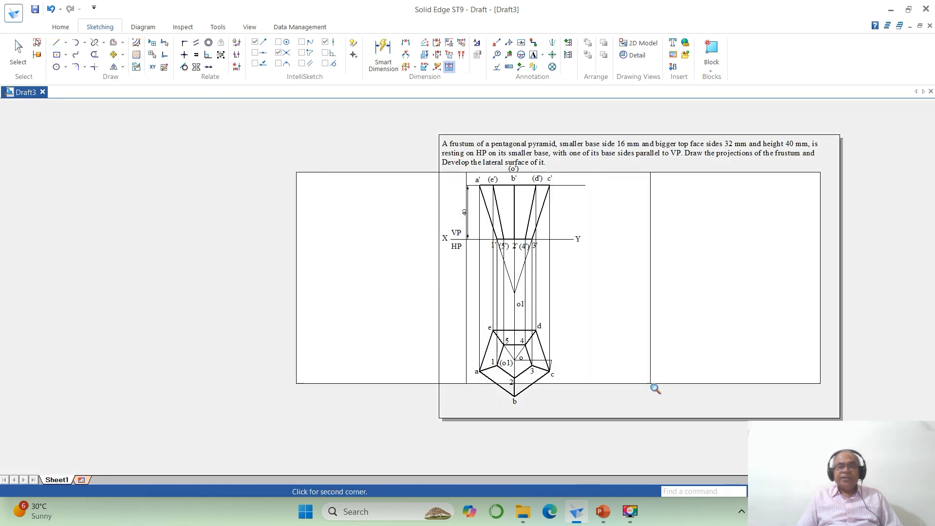
{"action": "left_click", "coordinate": [661, 396]}
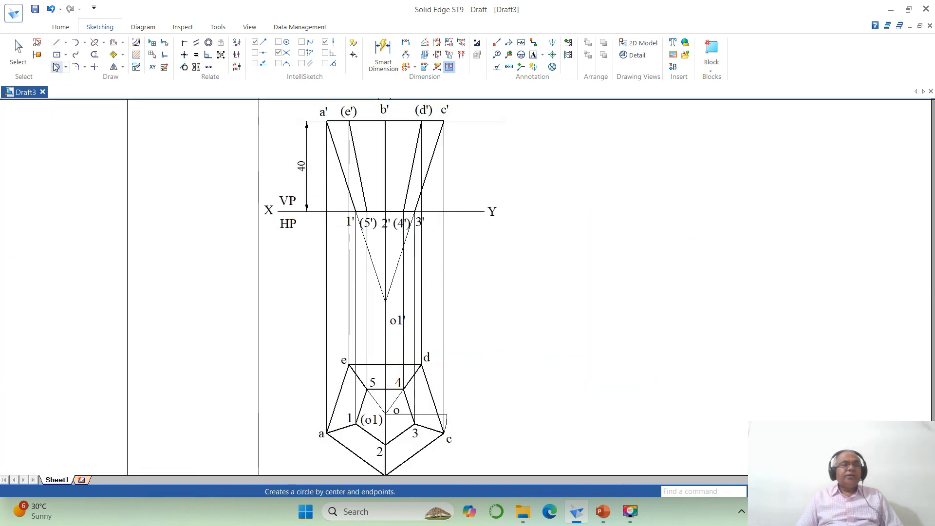
{"action": "left_click", "coordinate": [59, 45]}
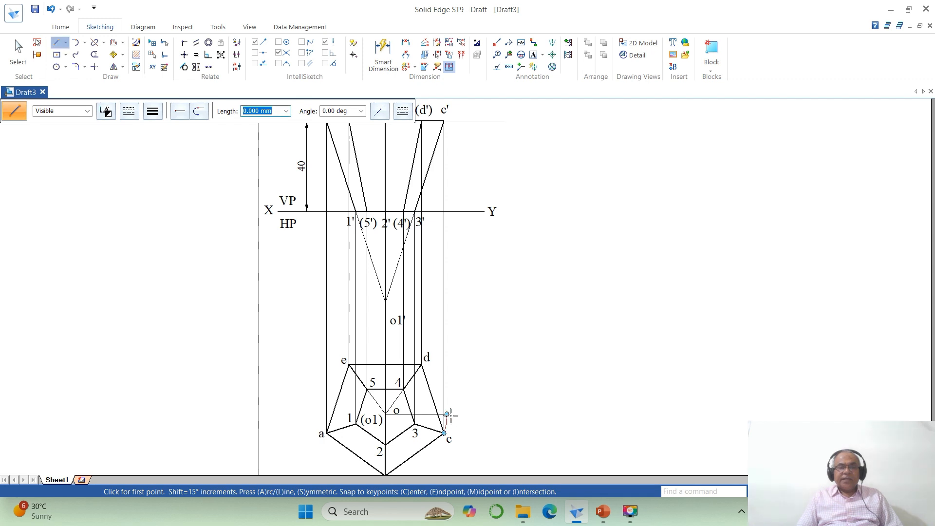
{"action": "left_click", "coordinate": [448, 414]}
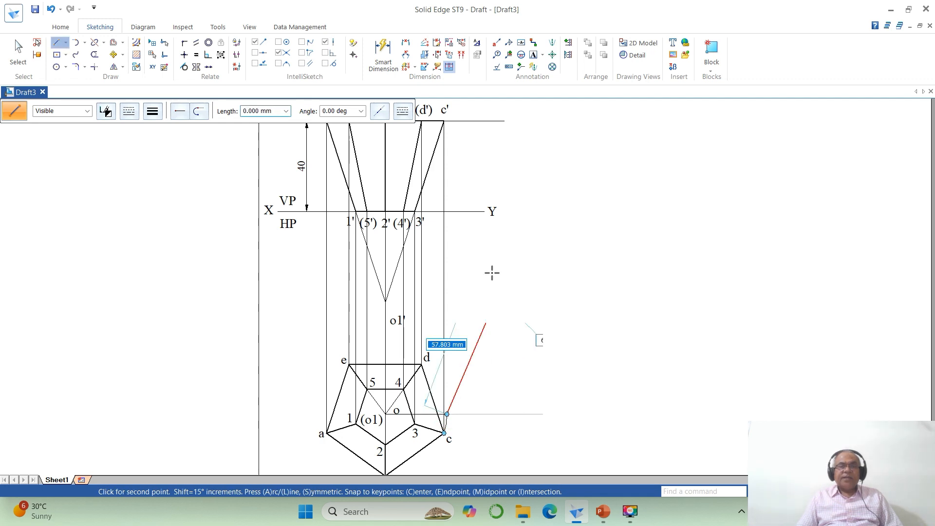
{"action": "left_click", "coordinate": [454, 113]}
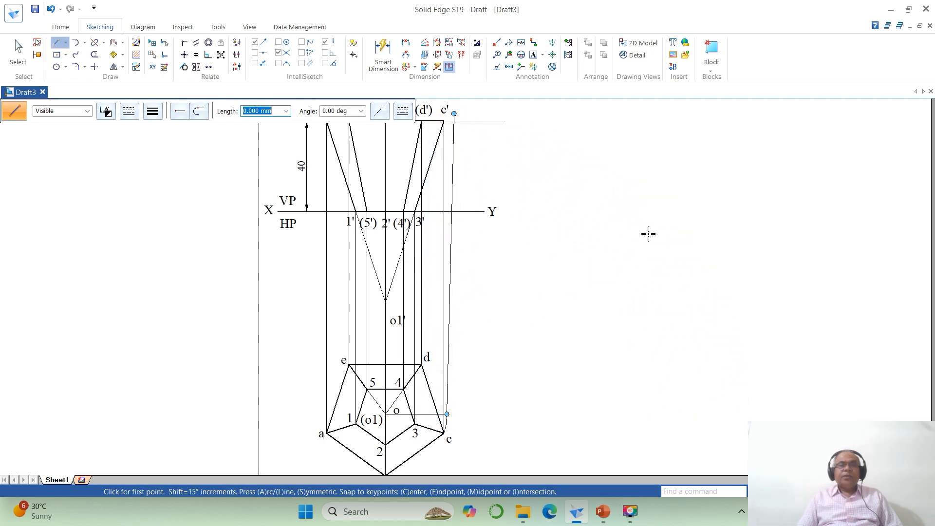
{"action": "key", "text": "Escape"}
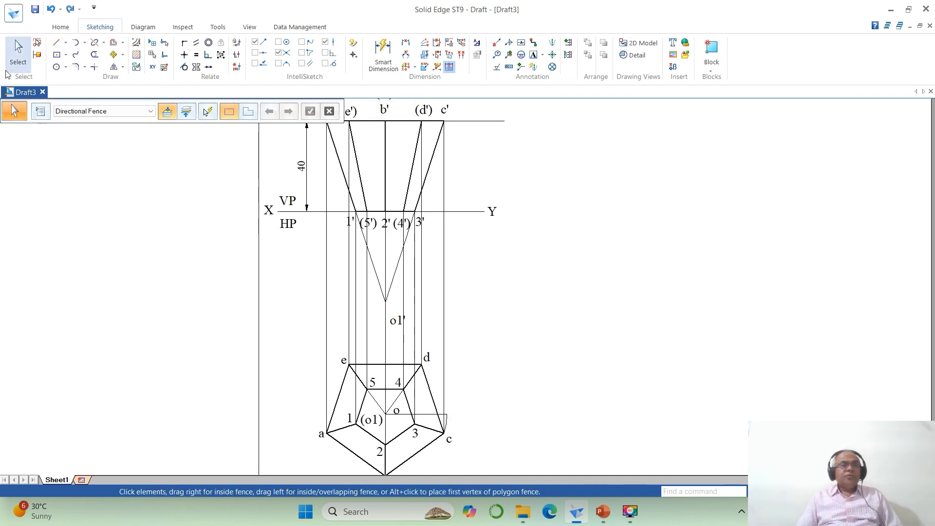
Step: Draw a vertical projector from the arc's upper end past the extended top edge, and trim the excess at their intersection
{"action": "key", "text": "l"}
{"action": "left_click", "coordinate": [447, 415]}
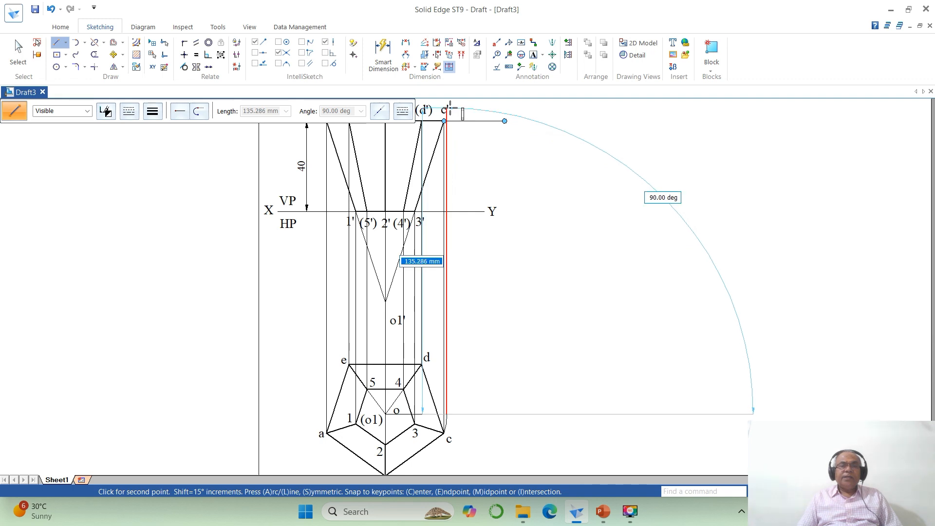
{"action": "left_click", "coordinate": [448, 108]}
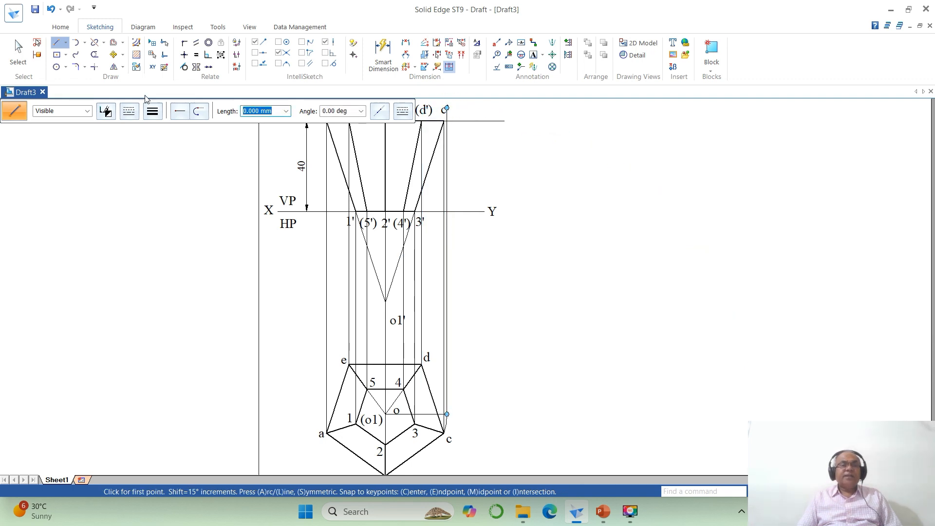
{"action": "left_click", "coordinate": [95, 54]}
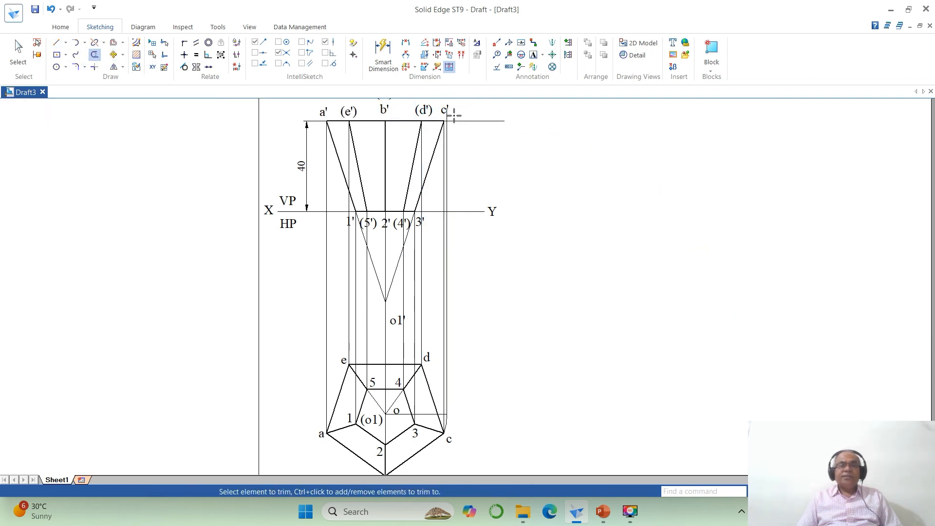
{"action": "left_click", "coordinate": [460, 121]}
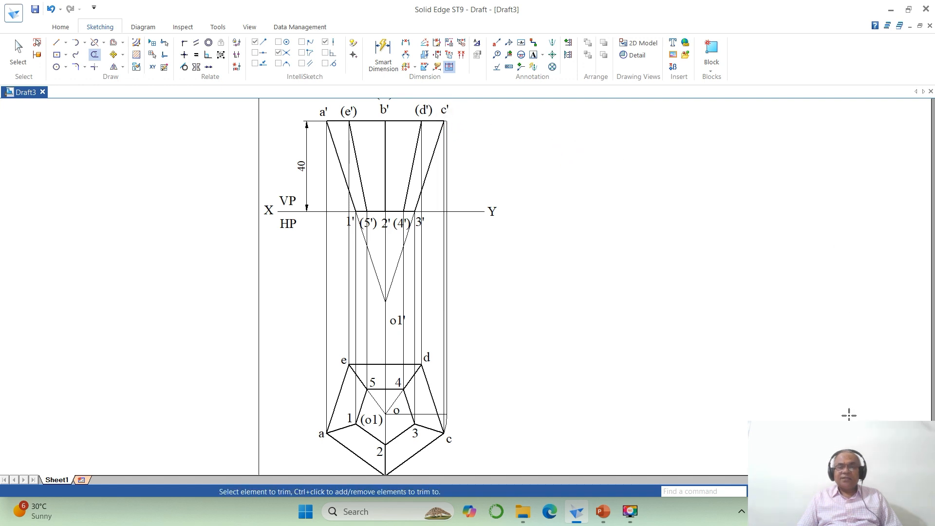
Step: Draw the true-length line from apex o1' to the intersection of the extended top edge and the outermost projector beside c'
{"action": "left_click", "coordinate": [790, 491]}
{"action": "left_click", "coordinate": [355, 108]}
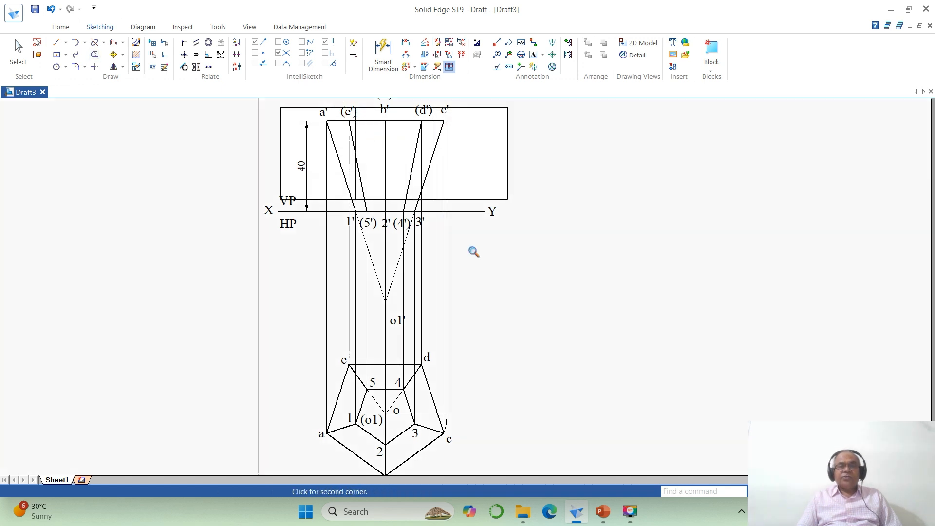
{"action": "left_click", "coordinate": [563, 342]}
{"action": "left_click", "coordinate": [55, 43]}
{"action": "left_click", "coordinate": [55, 43]}
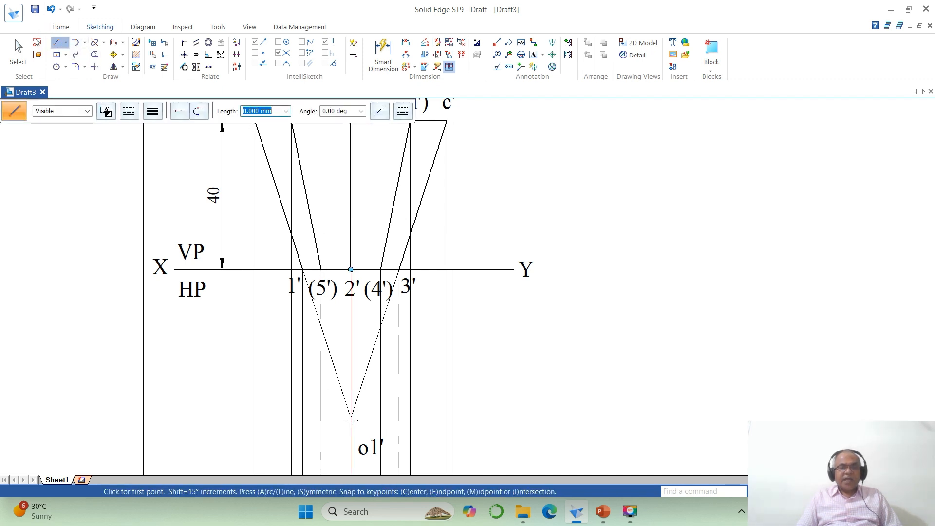
{"action": "left_click", "coordinate": [351, 418]}
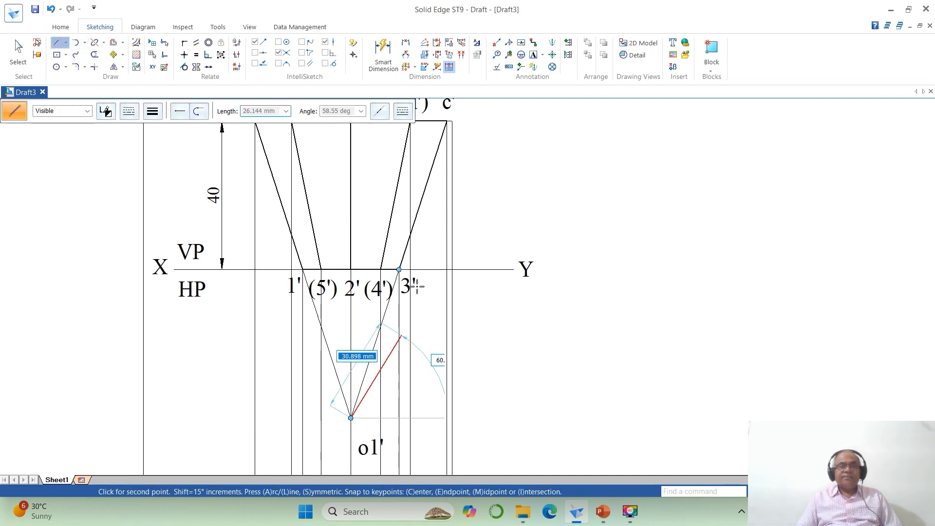
{"action": "left_click", "coordinate": [452, 121]}
{"action": "right_click", "coordinate": [516, 141]}
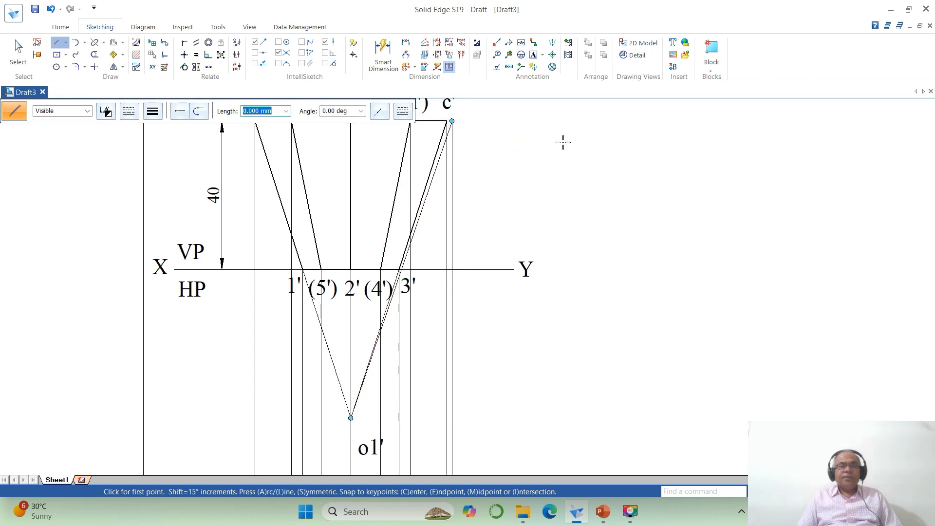
Step: Move the o1' label to the left of the apex, clear of the construction lines
{"action": "left_click", "coordinate": [119, 61]}
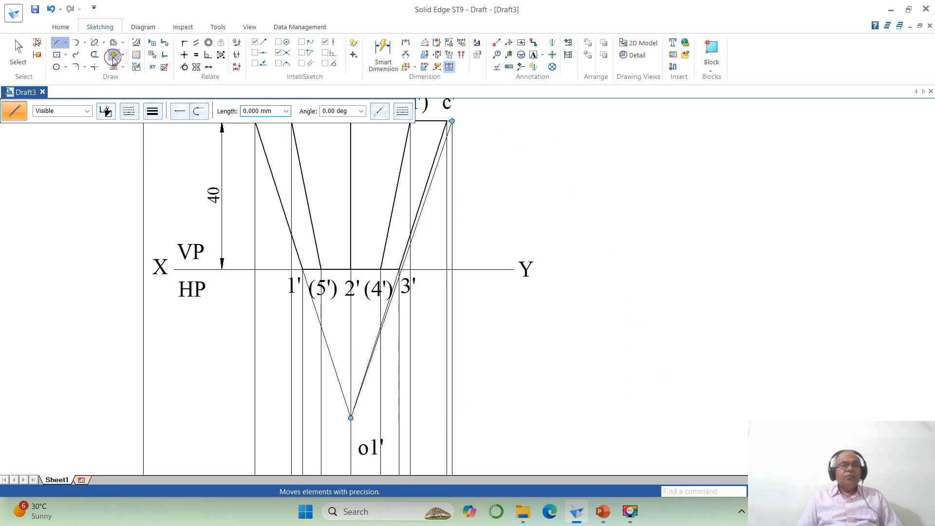
{"action": "left_click", "coordinate": [381, 452]}
{"action": "left_click", "coordinate": [447, 467]}
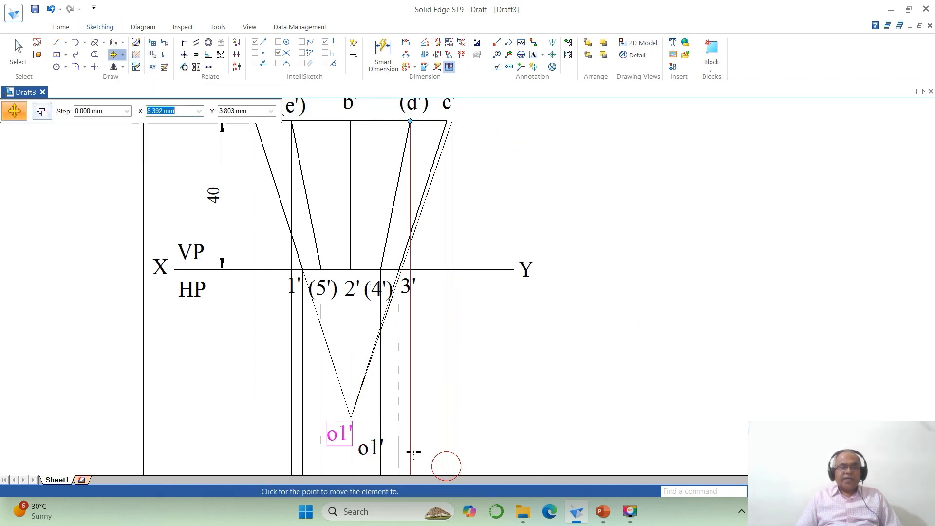
{"action": "left_click", "coordinate": [406, 448]}
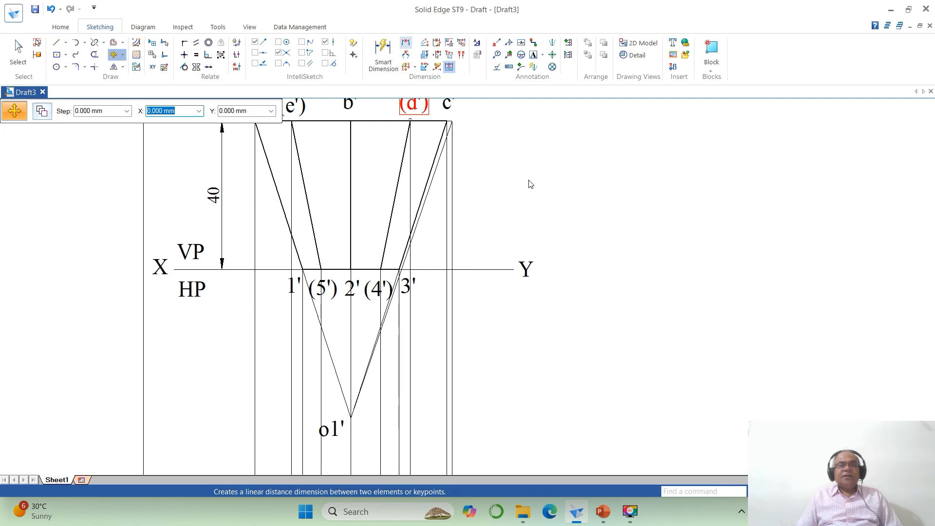
Step: Add an aligned dimension to the full true-length line from o1' to the extended top edge, placed outside the front view
{"action": "left_click", "coordinate": [449, 129]}
{"action": "left_click", "coordinate": [353, 420]}
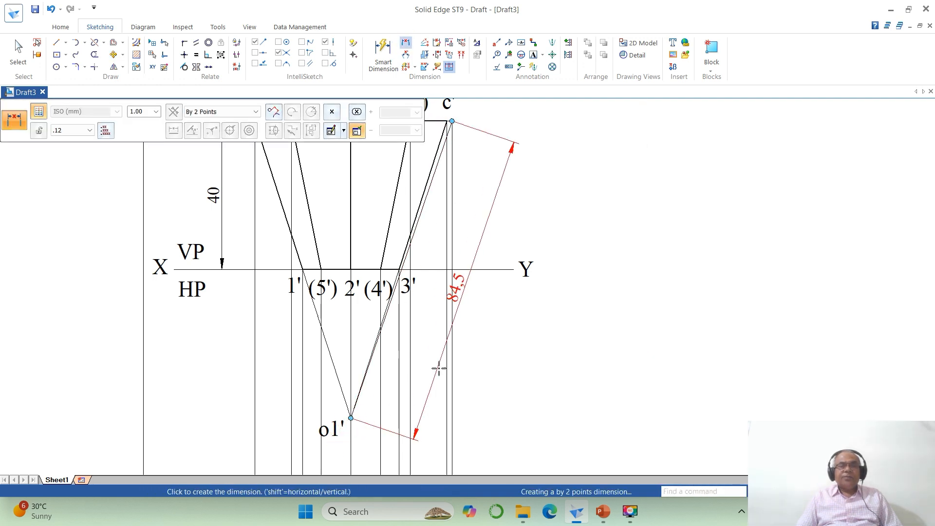
{"action": "left_click", "coordinate": [461, 358]}
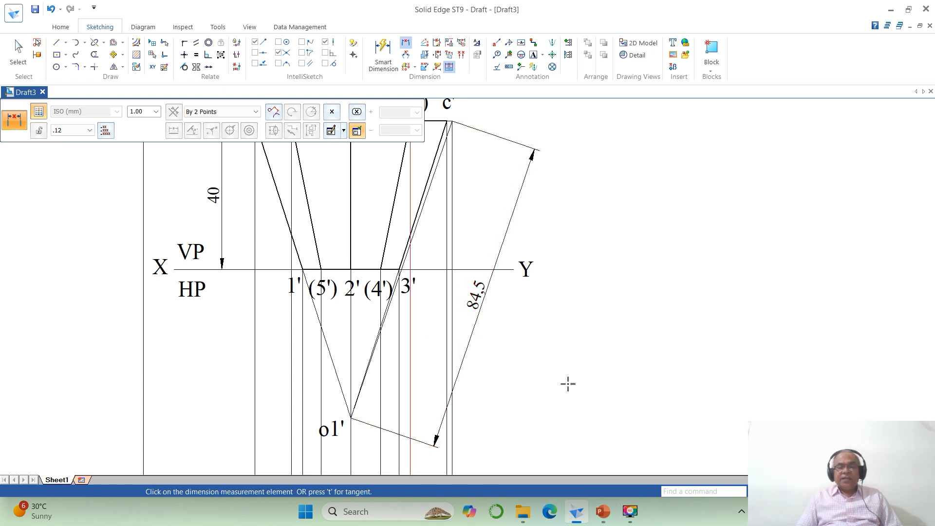
{"action": "key", "text": "Escape"}
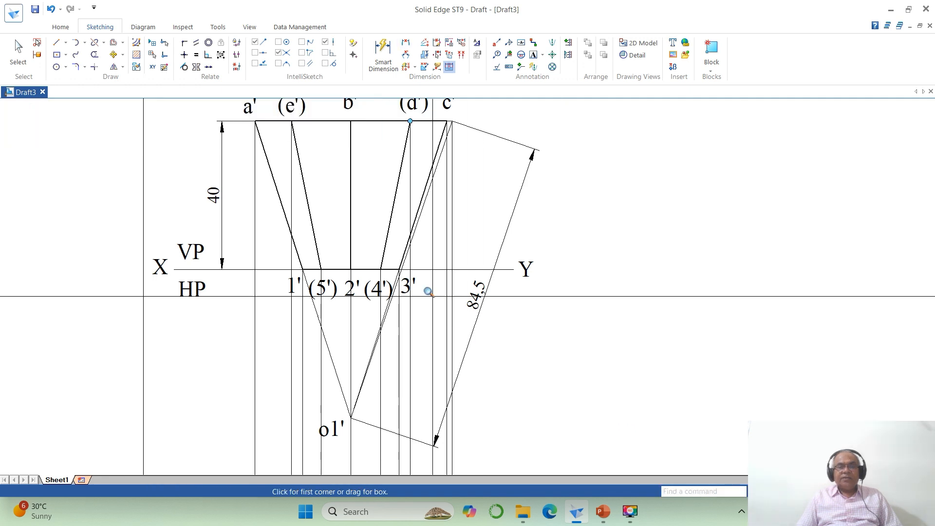
Step: Split the true-length line where it crosses the XY line near 3'
{"action": "left_click_drag", "start_coordinate": [322, 252], "coordinate": [560, 444]}
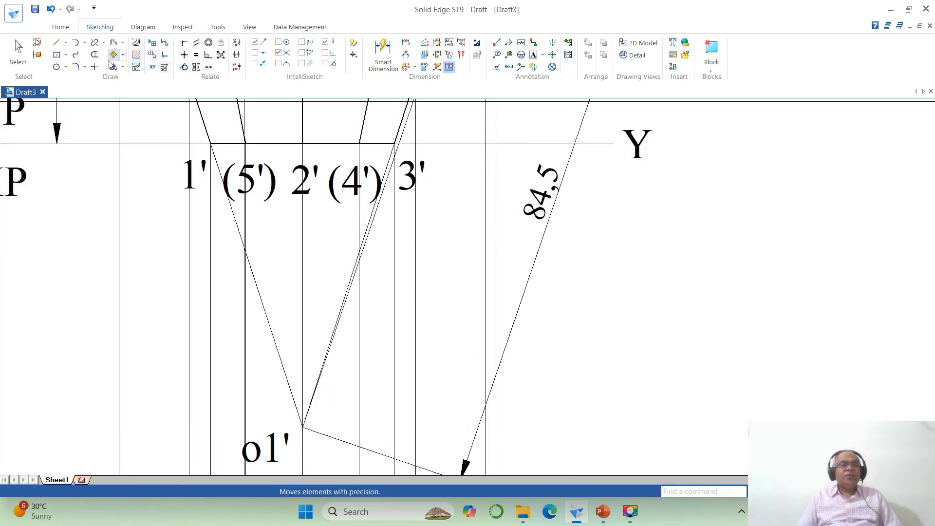
{"action": "left_click", "coordinate": [94, 43]}
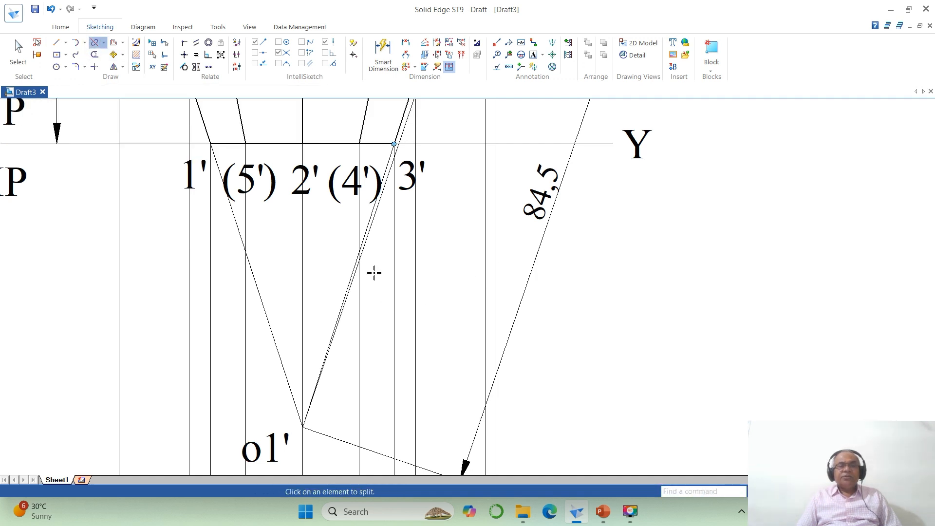
{"action": "left_click", "coordinate": [377, 205]}
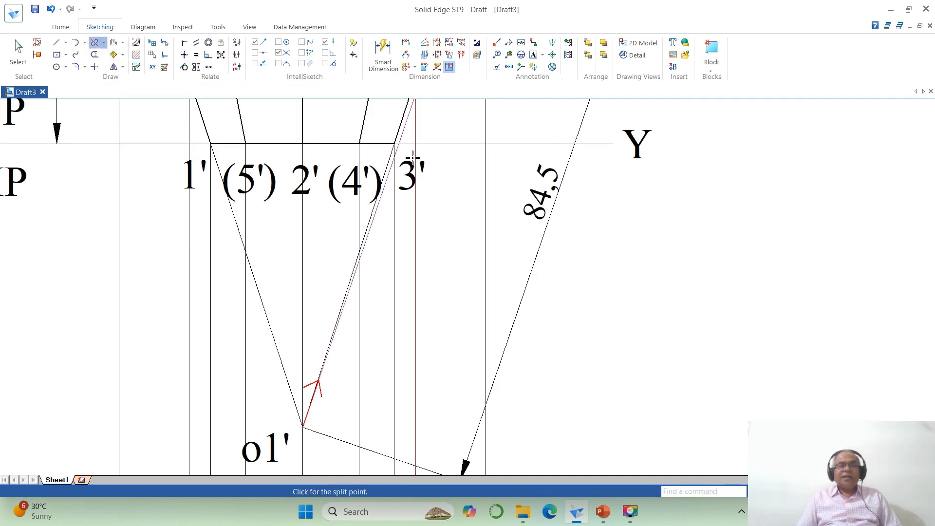
{"action": "left_click", "coordinate": [396, 144]}
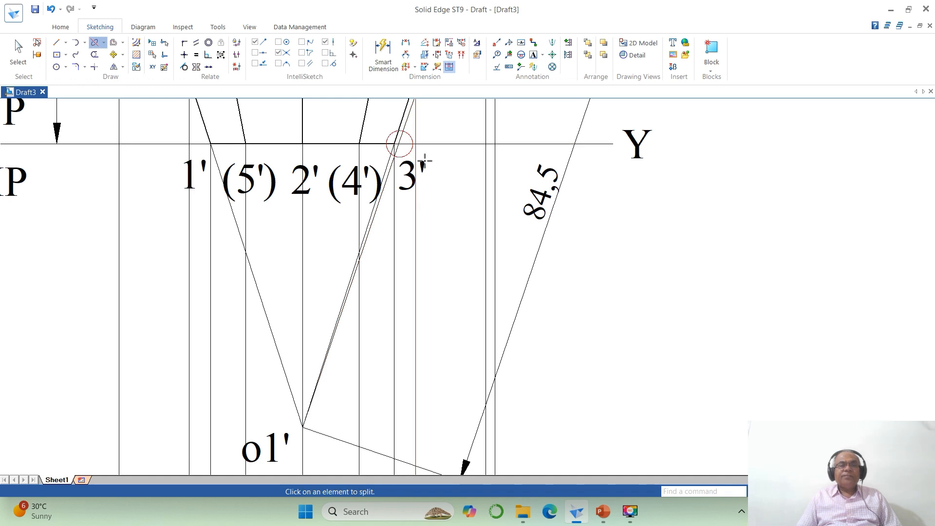
Step: Add an aligned dimension to the true-length line's lower segment, from o1' to the XY line, inside the full-length dimension
{"action": "left_click", "coordinate": [406, 43]}
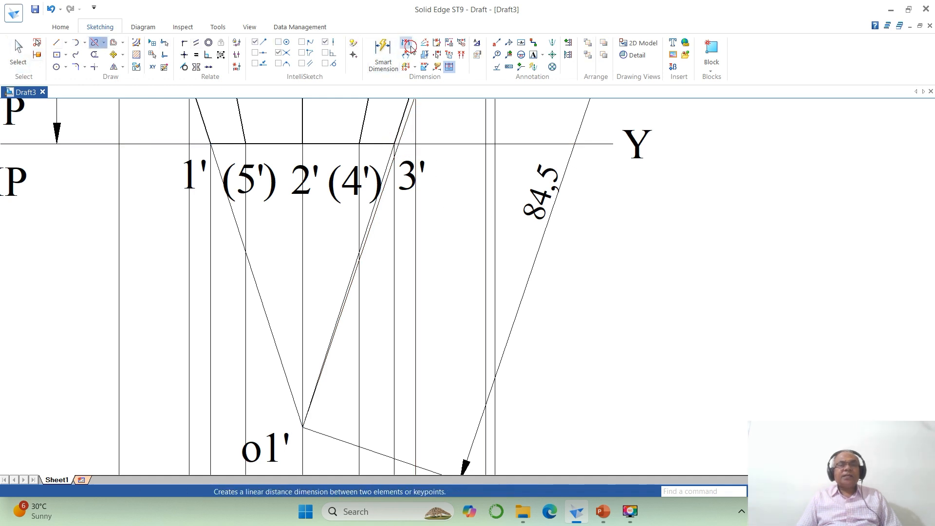
{"action": "left_click", "coordinate": [383, 199]}
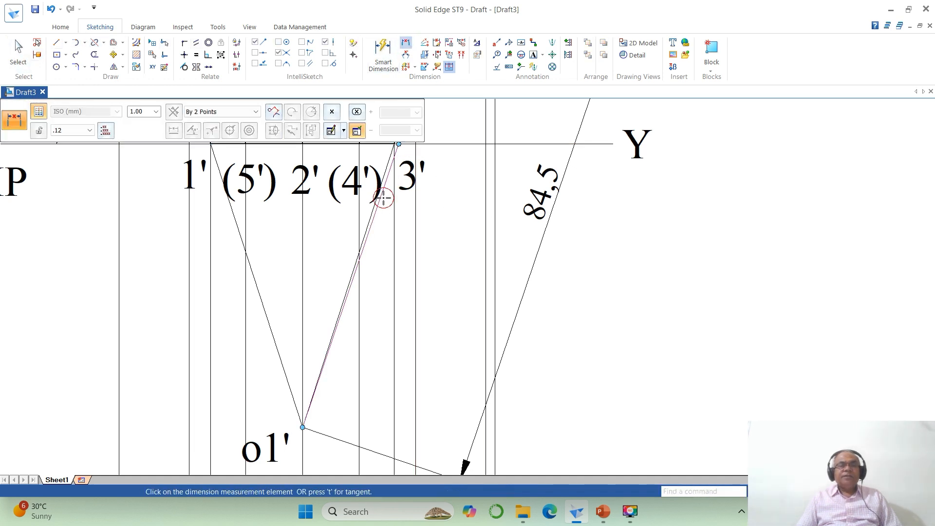
{"action": "left_click", "coordinate": [331, 343]}
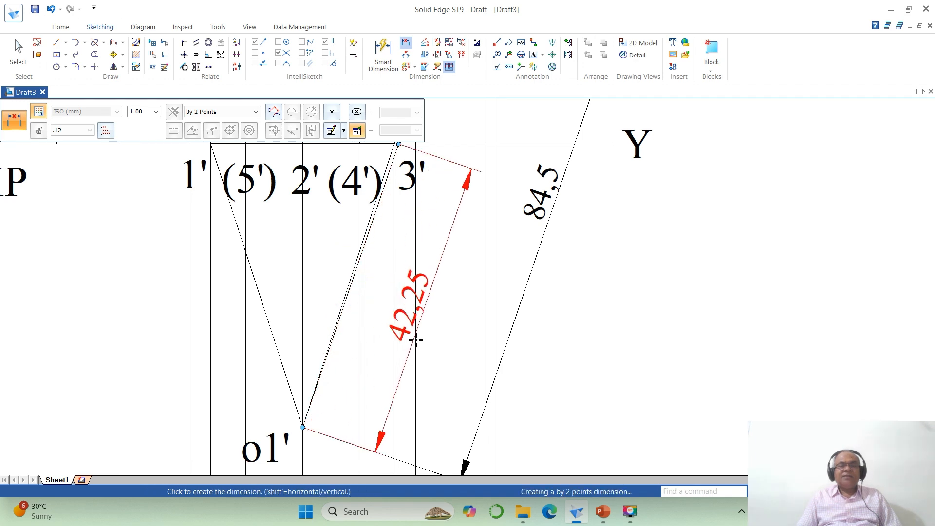
{"action": "left_click", "coordinate": [433, 338]}
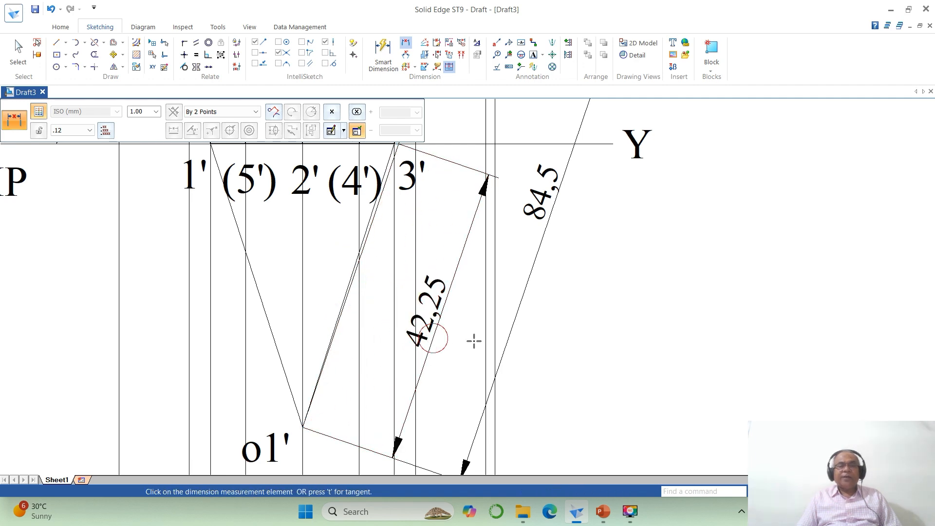
Step: Switch to PowerPoint to check the development construction on slide 4, and return to the Solid Edge drawing
{"action": "left_click", "coordinate": [603, 511]}
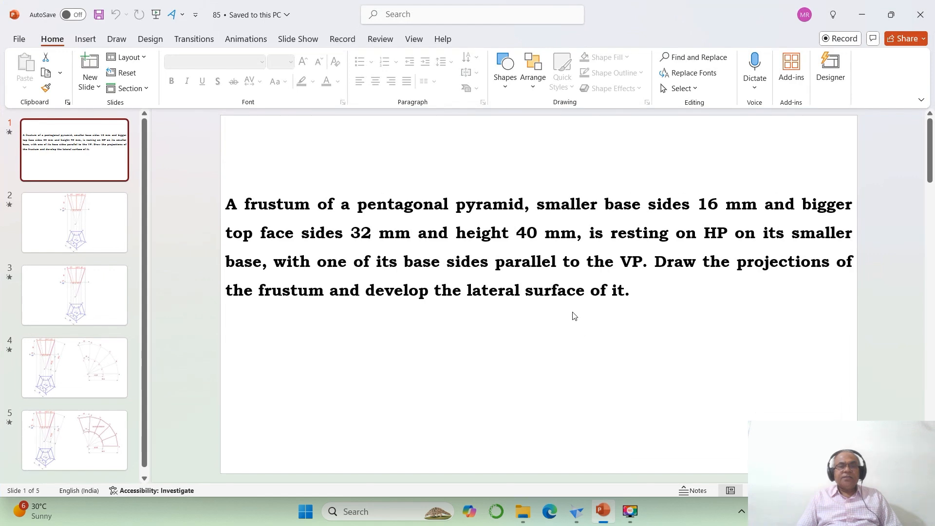
{"action": "left_click", "coordinate": [101, 390]}
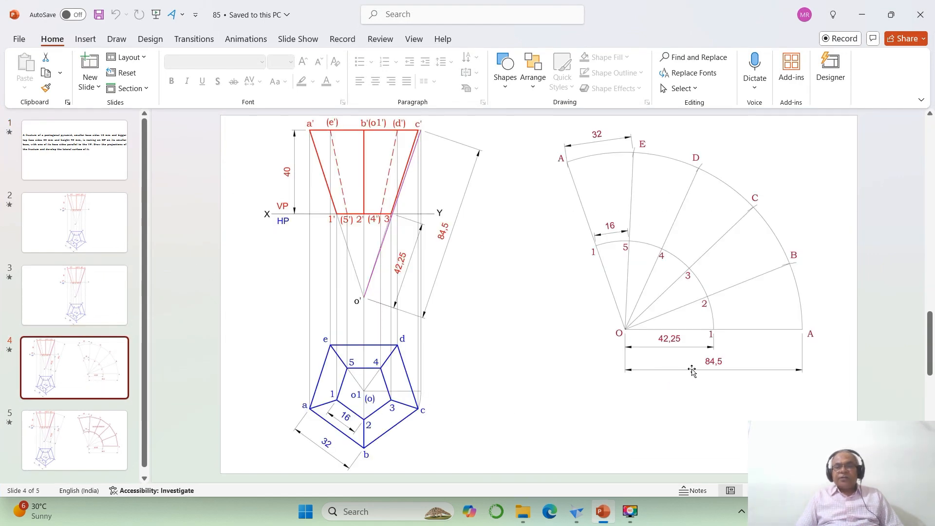
{"action": "left_click", "coordinate": [577, 512]}
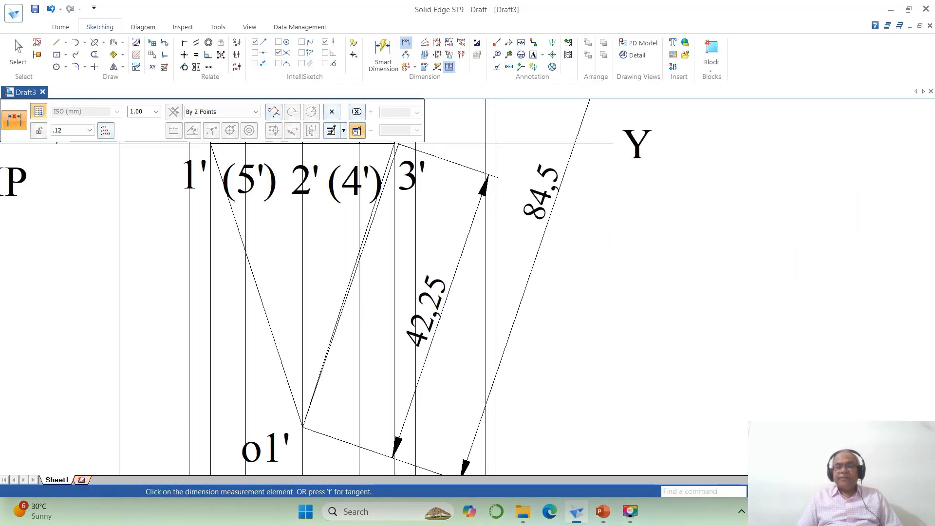
Step: Draw a horizontal line about 100 mm long in the empty area to the right of the views
{"action": "left_click", "coordinate": [789, 492]}
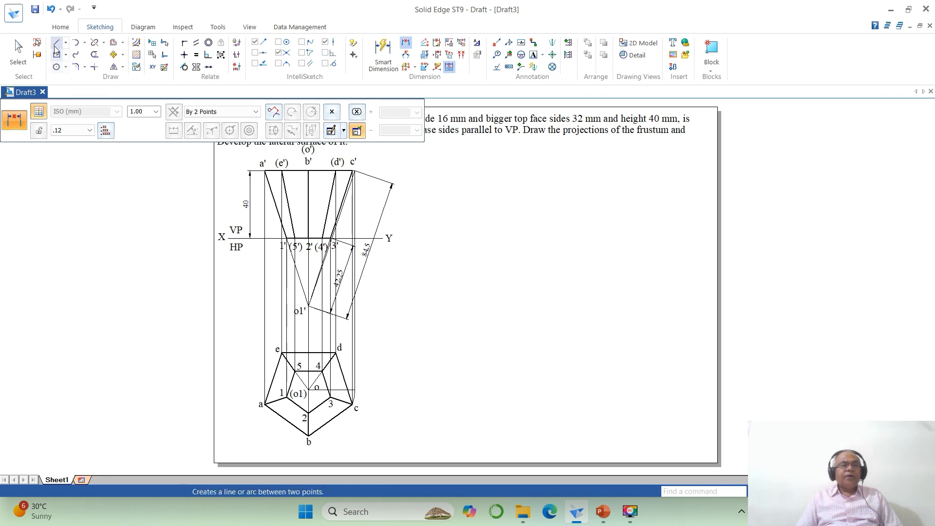
{"action": "left_click", "coordinate": [56, 45]}
{"action": "left_click", "coordinate": [501, 316]}
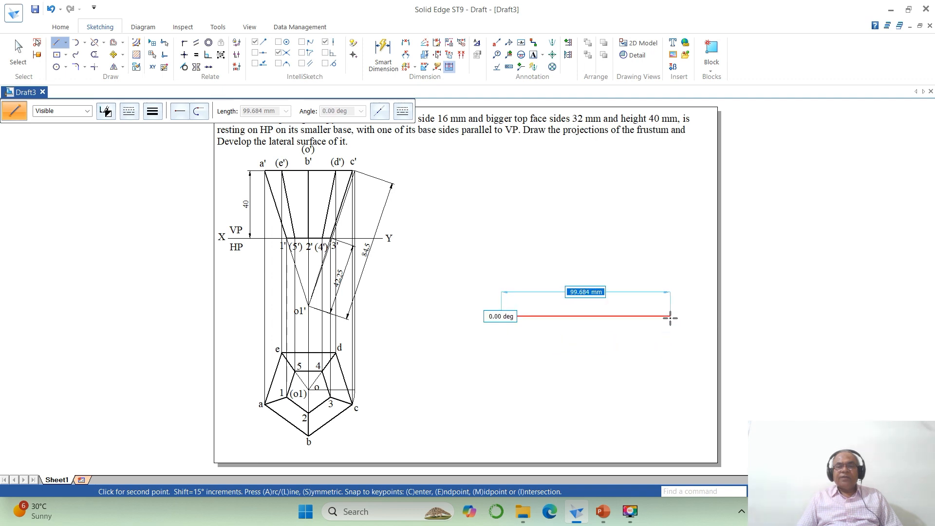
{"action": "left_click", "coordinate": [671, 316]}
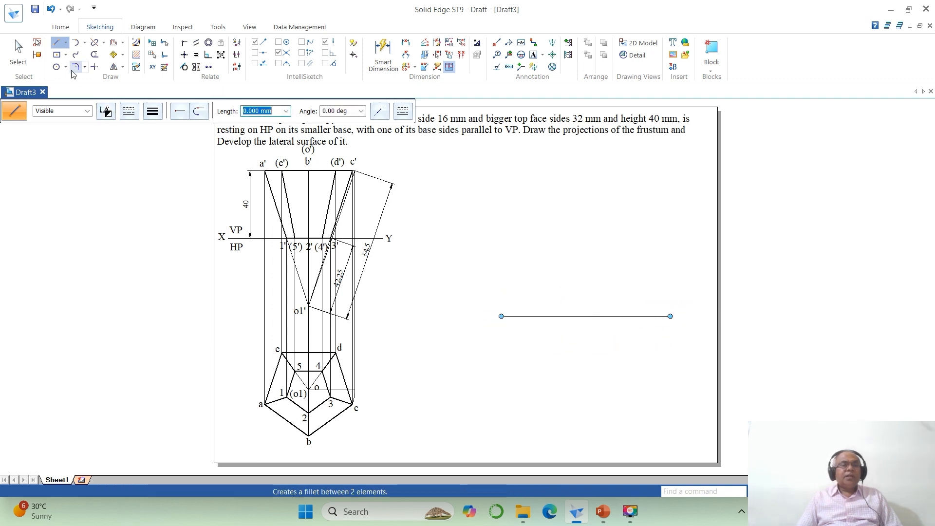
Step: Draw a circle of radius 84.5 mm centred on the left end of the development's horizontal line
{"action": "left_click", "coordinate": [56, 66]}
{"action": "left_click", "coordinate": [501, 317]}
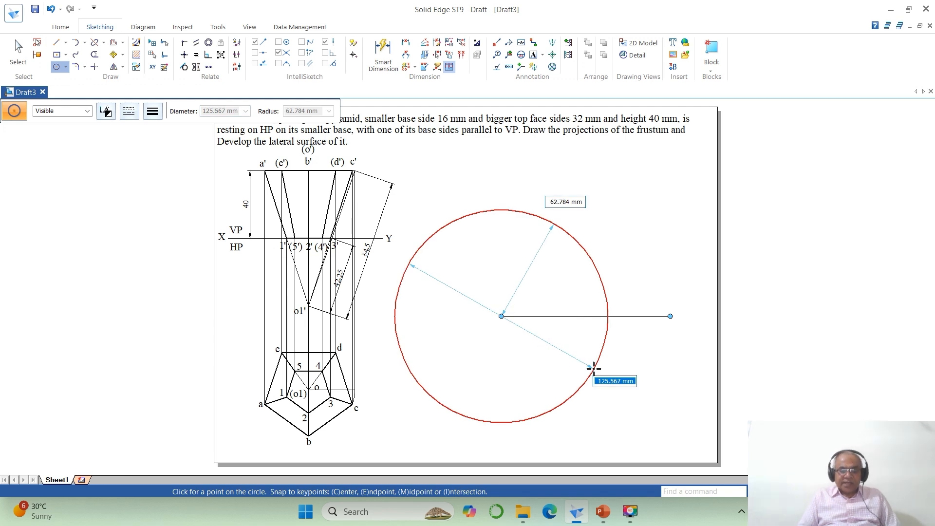
{"action": "key", "text": "Tab"}
{"action": "type", "text": "8"}
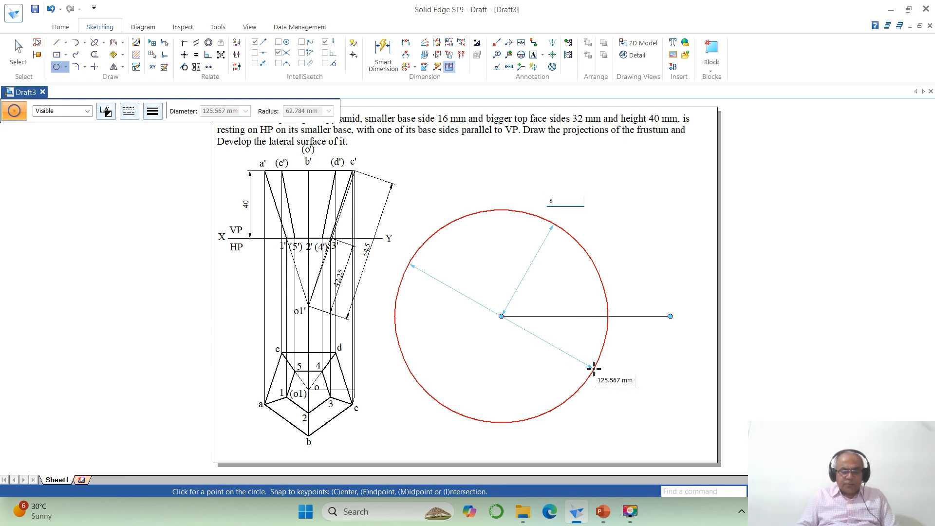
{"action": "type", "text": "4.5"}
{"action": "key", "text": "Return"}
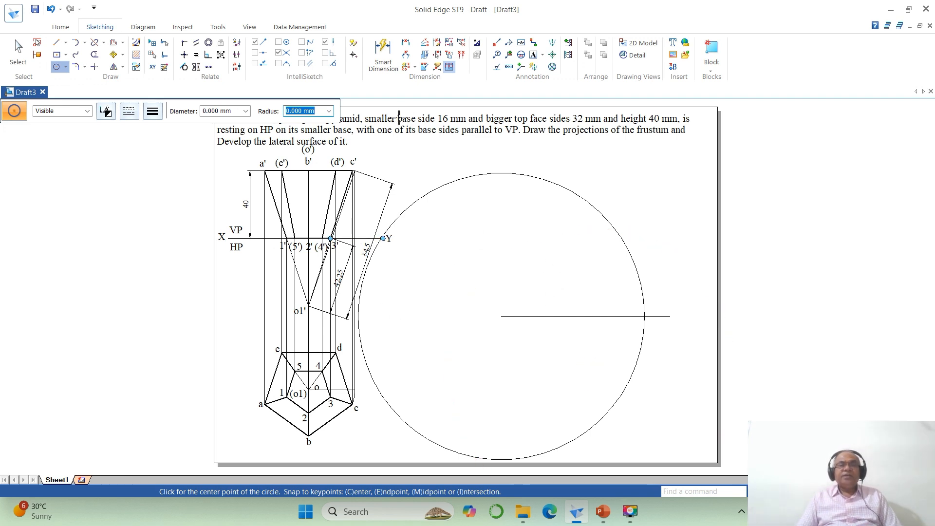
Step: Dimension outer pentagon side ab and inner pentagon side 1-2 in the top view
{"action": "left_click", "coordinate": [406, 42]}
{"action": "left_click", "coordinate": [280, 417]}
{"action": "left_click", "coordinate": [296, 430]}
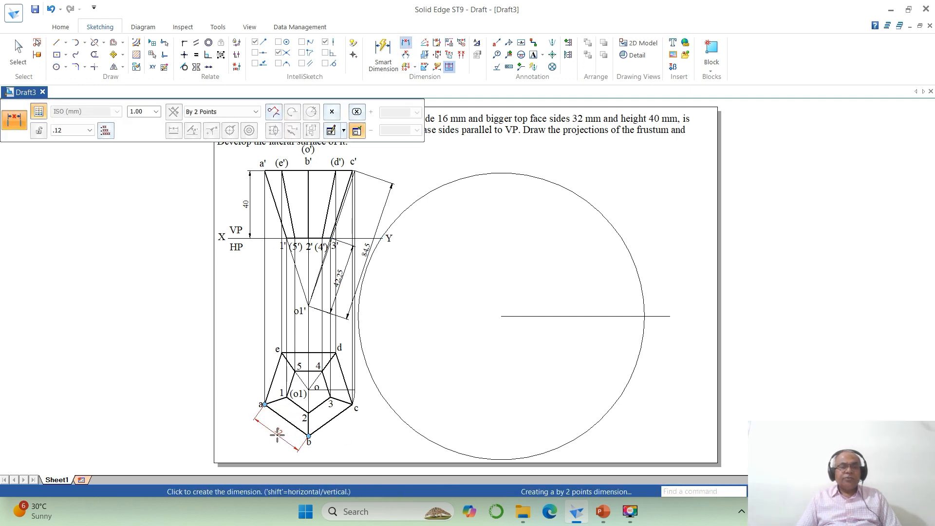
{"action": "left_click", "coordinate": [277, 435]}
{"action": "right_click", "coordinate": [278, 434]}
{"action": "left_click", "coordinate": [293, 404]}
{"action": "left_click", "coordinate": [300, 408]}
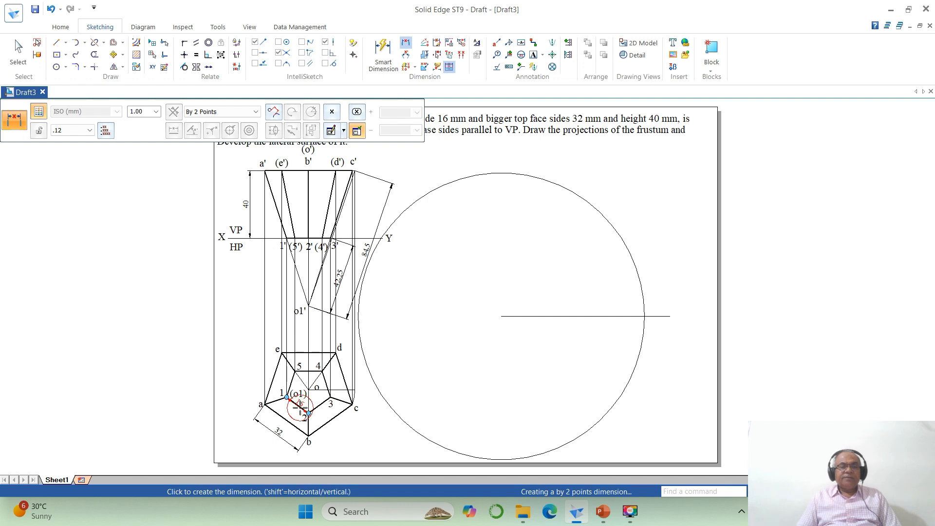
{"action": "left_click", "coordinate": [291, 416]}
{"action": "right_click", "coordinate": [427, 428]}
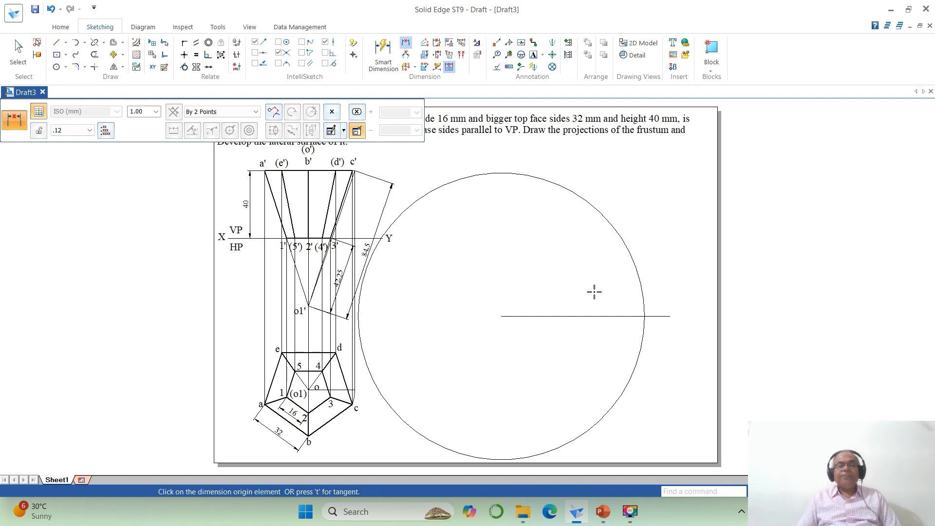
Step: Draw five 32 mm radius circles stepped counterclockwise along the large circle, starting where it crosses the horizontal line and centring each on the previous intersection
{"action": "left_click", "coordinate": [57, 67]}
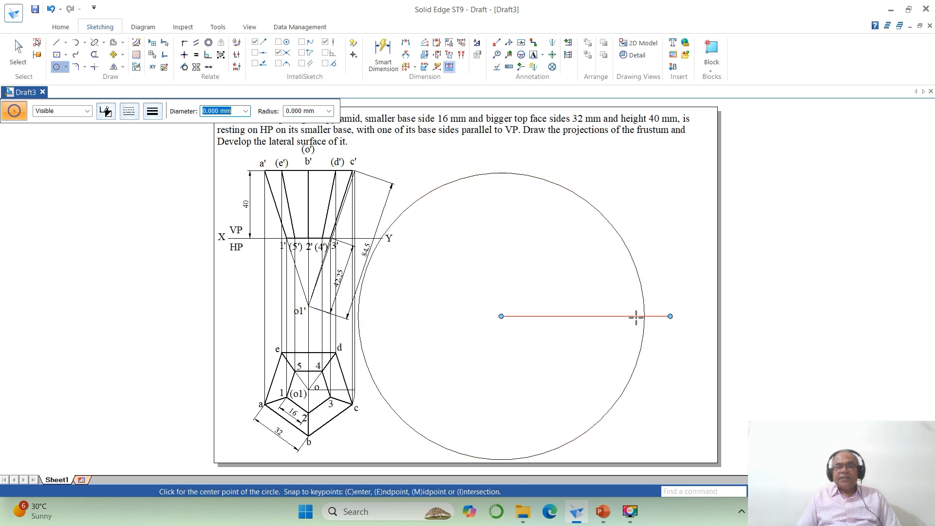
{"action": "left_click", "coordinate": [655, 322]}
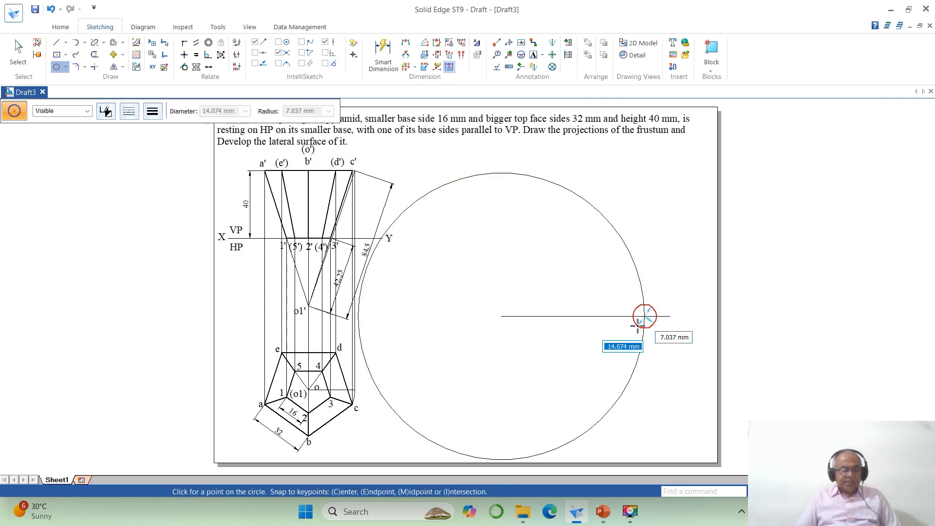
{"action": "type", "text": "32"}
{"action": "key", "text": "Return"}
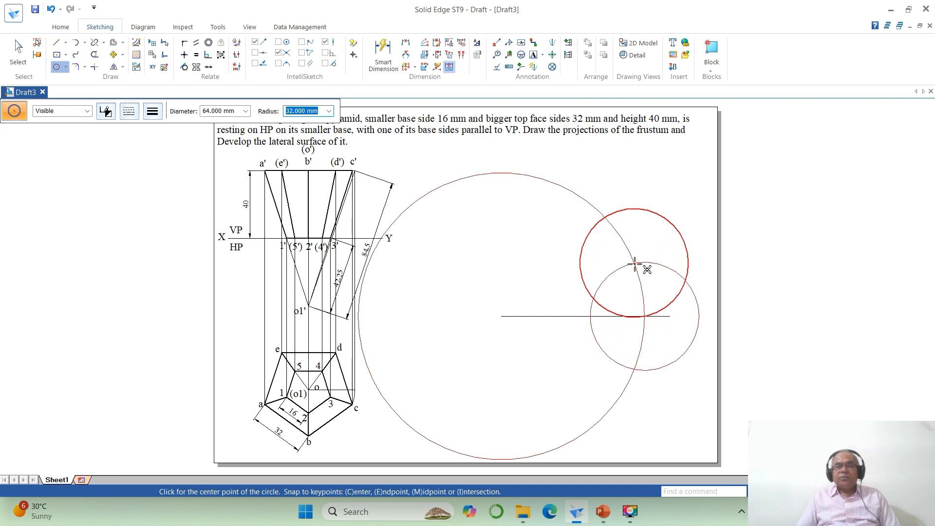
{"action": "left_click", "coordinate": [635, 265]}
{"action": "left_click", "coordinate": [605, 216]}
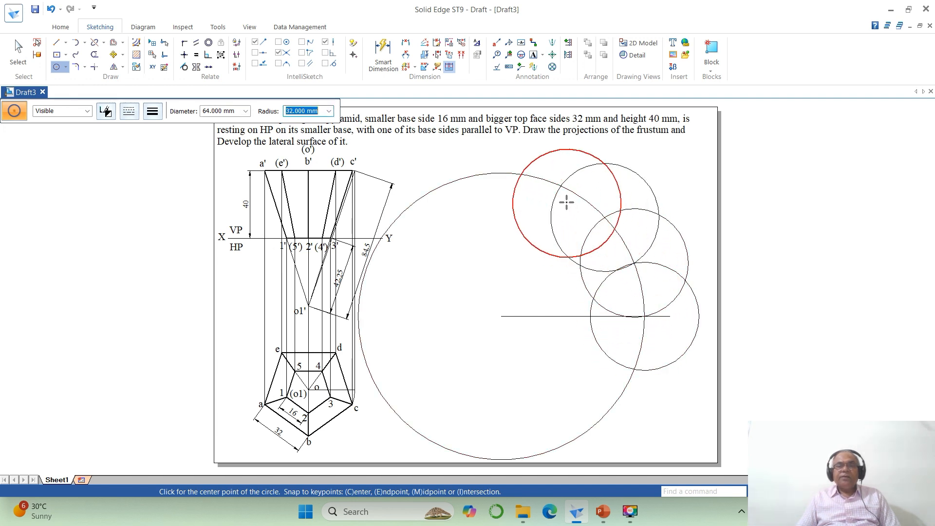
{"action": "left_click", "coordinate": [560, 187]}
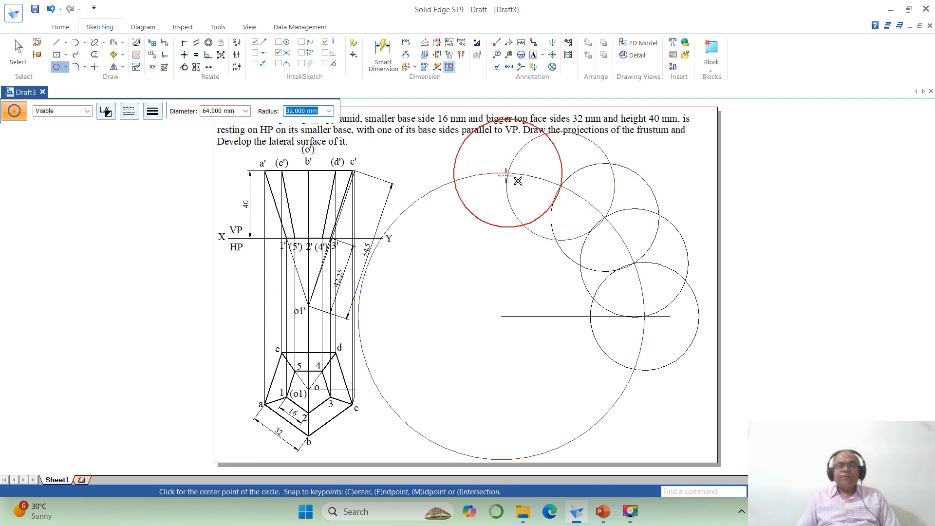
{"action": "left_click", "coordinate": [509, 173]}
{"action": "right_click", "coordinate": [531, 321]}
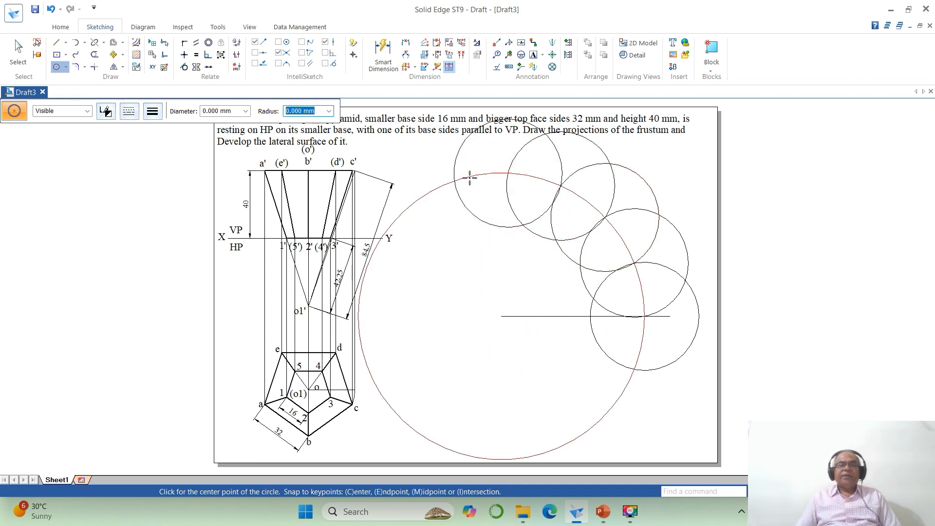
Step: Split the fifth 32 mm circle around its outermost crossing with the large circle and delete the rest, keeping a short arc mark
{"action": "left_click", "coordinate": [94, 42]}
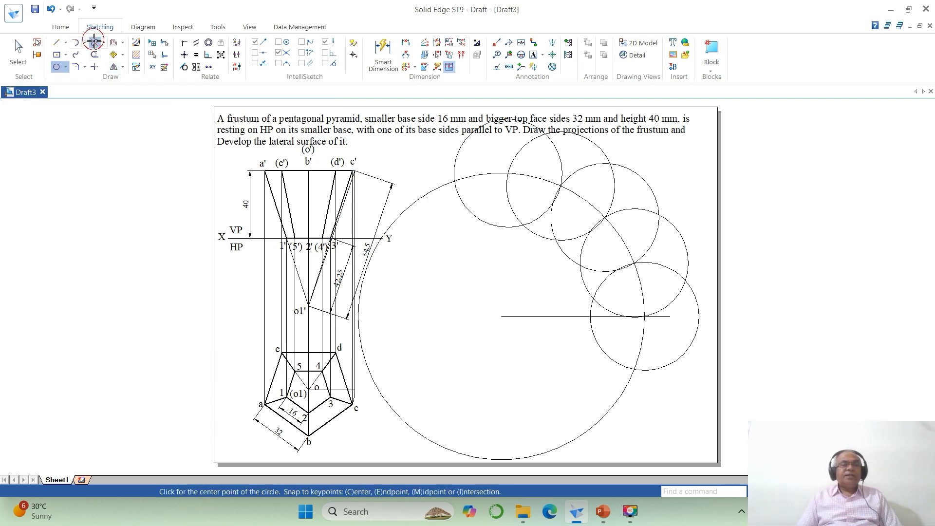
{"action": "left_click", "coordinate": [462, 144]}
{"action": "left_click", "coordinate": [459, 152]}
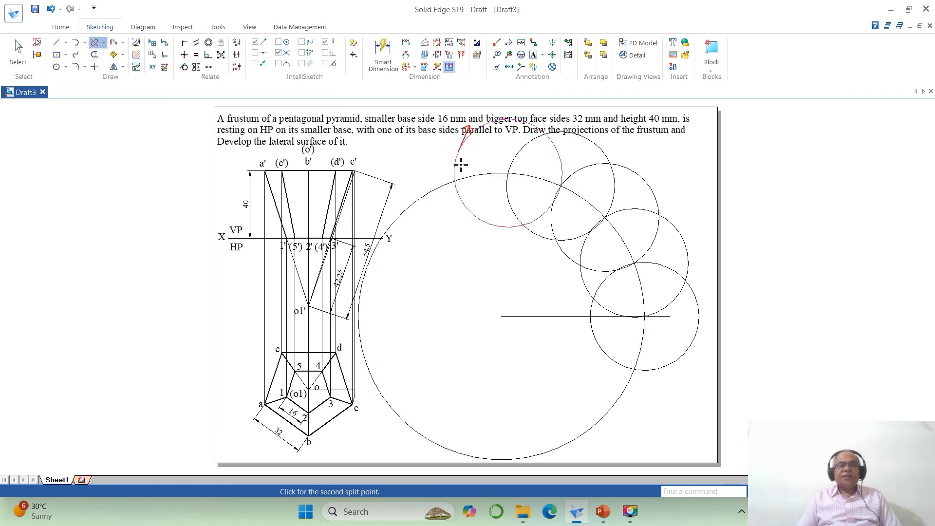
{"action": "left_click", "coordinate": [454, 172]}
{"action": "left_click", "coordinate": [455, 184]}
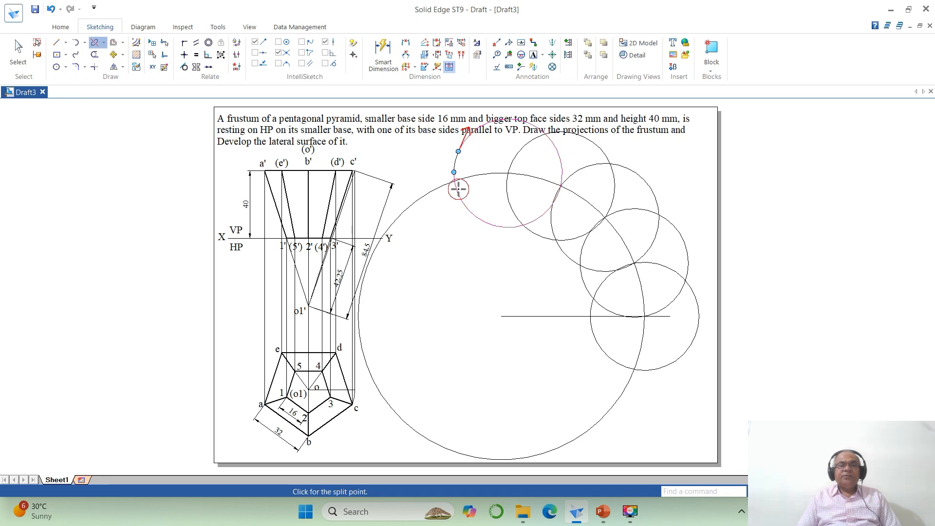
{"action": "left_click", "coordinate": [460, 197]}
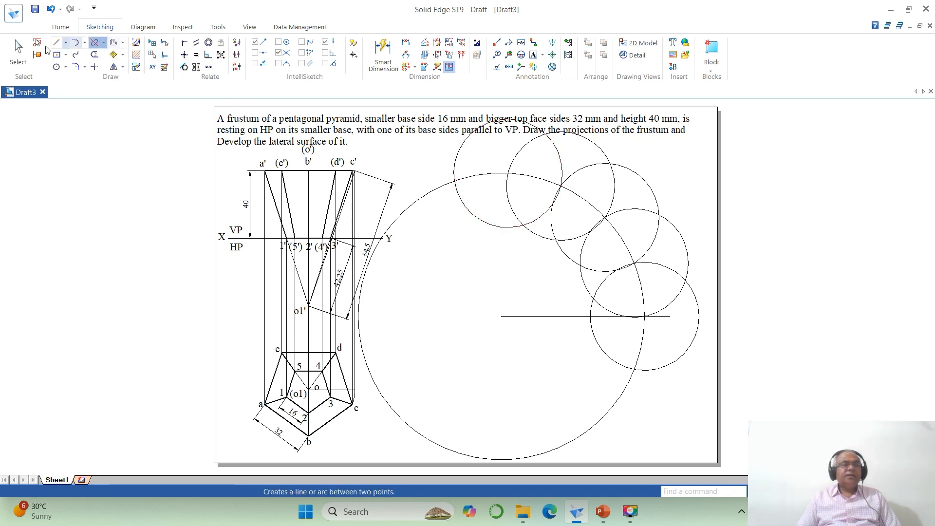
{"action": "left_click", "coordinate": [19, 58]}
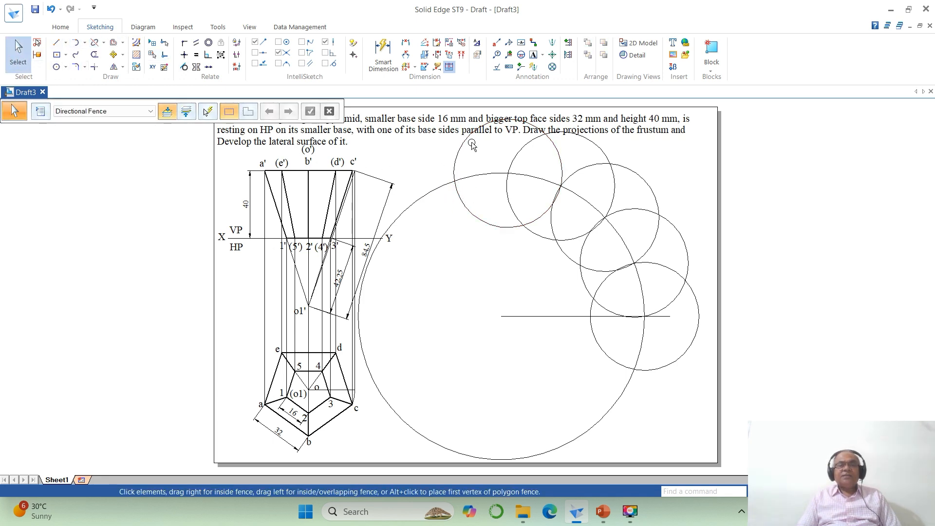
{"action": "left_click", "coordinate": [459, 153]}
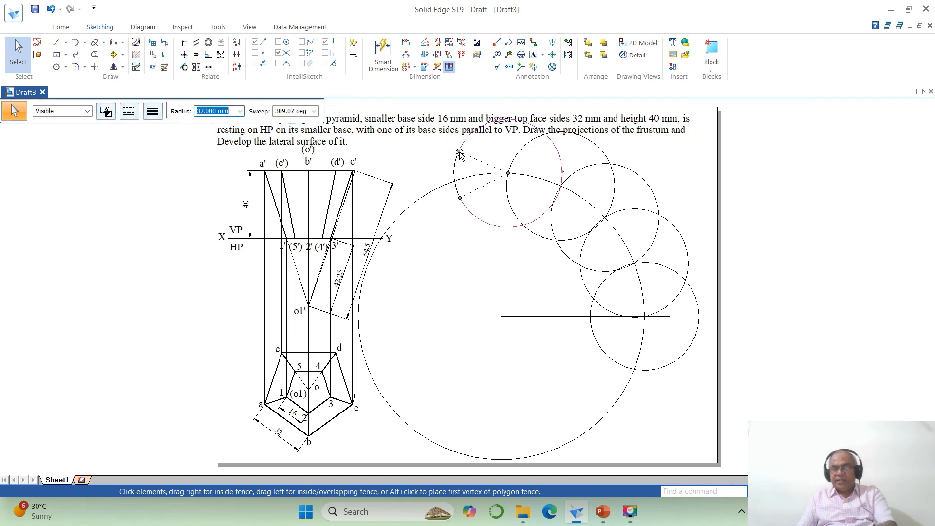
{"action": "key", "text": "Delete"}
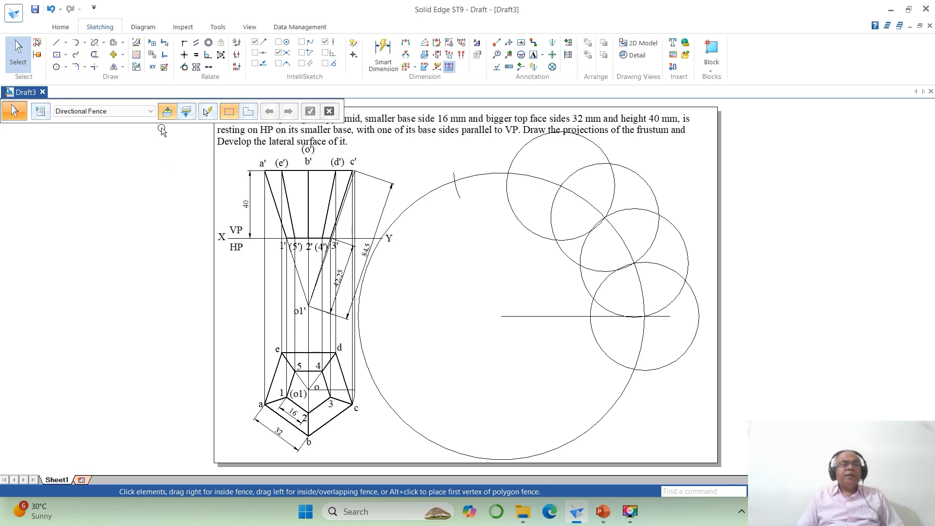
Step: Split the fourth 32 mm circle around its crossing near the top of the large circle and delete all but a short mark
{"action": "left_click", "coordinate": [95, 43]}
{"action": "left_click", "coordinate": [525, 148]}
{"action": "left_click", "coordinate": [517, 157]}
{"action": "left_click", "coordinate": [511, 165]}
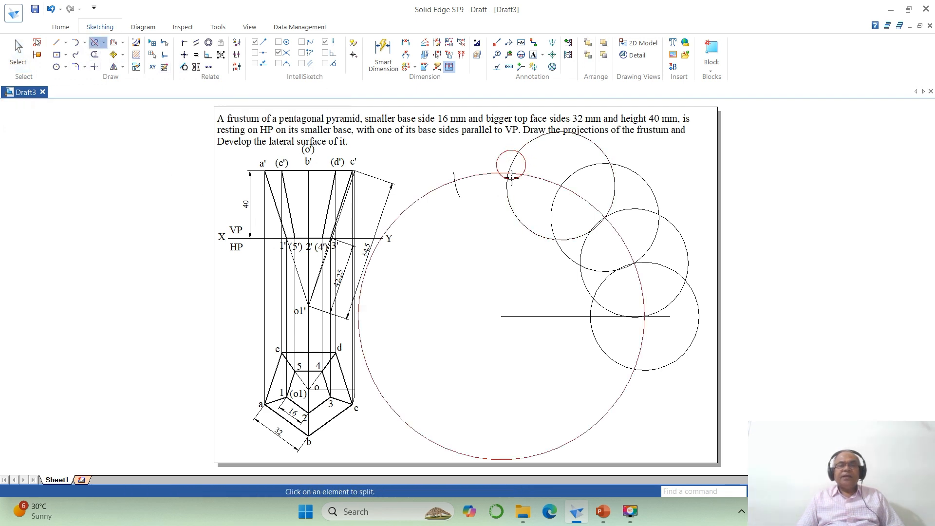
{"action": "key", "text": "Escape"}
{"action": "left_click", "coordinate": [595, 147]}
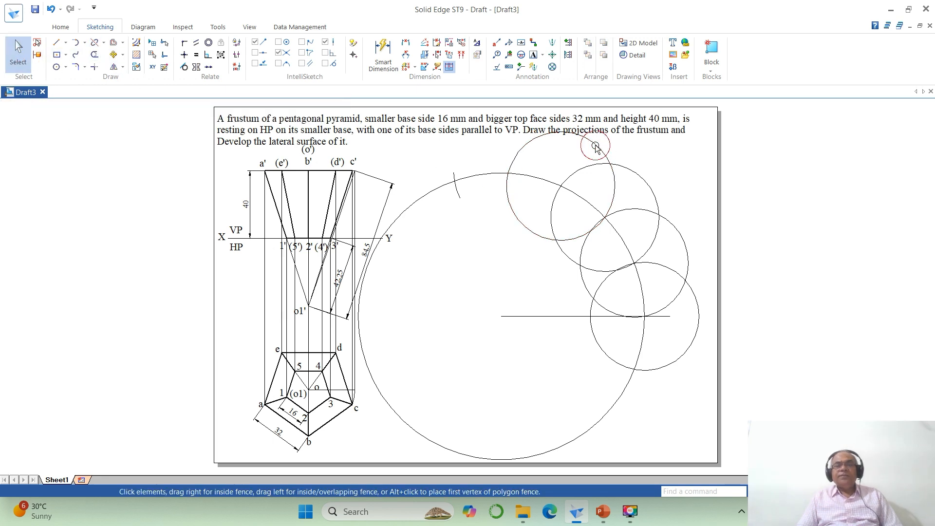
{"action": "key", "text": "Delete"}
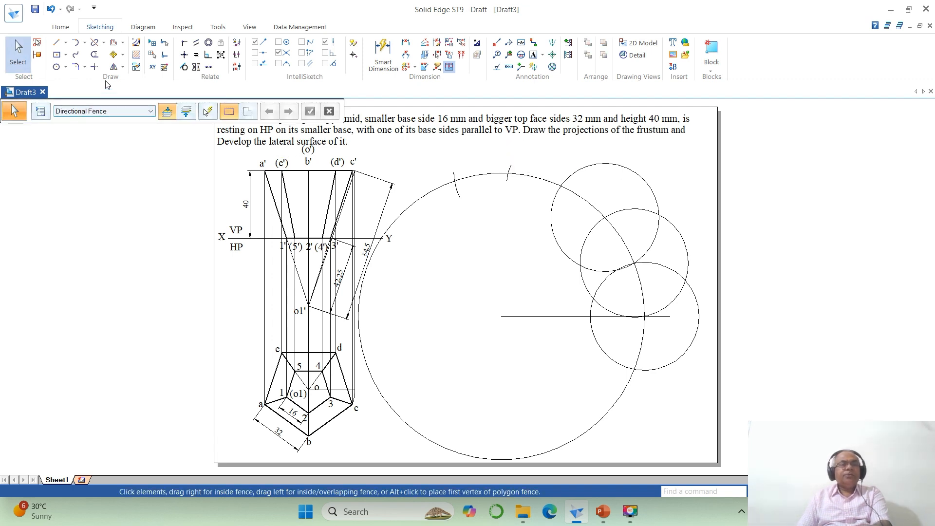
Step: Split the third 32 mm circle at its upper crossing with the large circle and delete the remaining arcs, keeping a short division mark
{"action": "left_click", "coordinate": [95, 43]}
{"action": "left_click", "coordinate": [606, 165]}
{"action": "left_click", "coordinate": [582, 169]}
{"action": "left_click", "coordinate": [564, 181]}
{"action": "left_click", "coordinate": [555, 202]}
{"action": "left_click", "coordinate": [554, 191]}
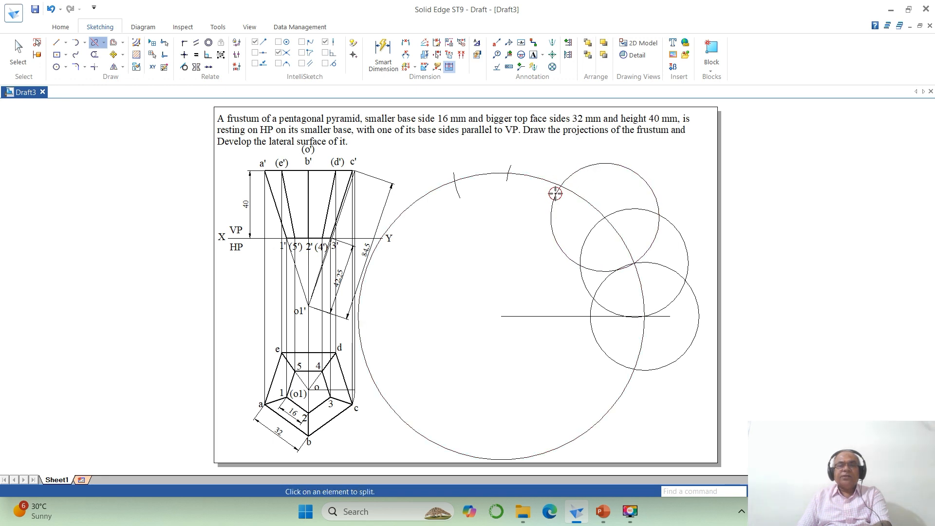
{"action": "left_click", "coordinate": [11, 56]}
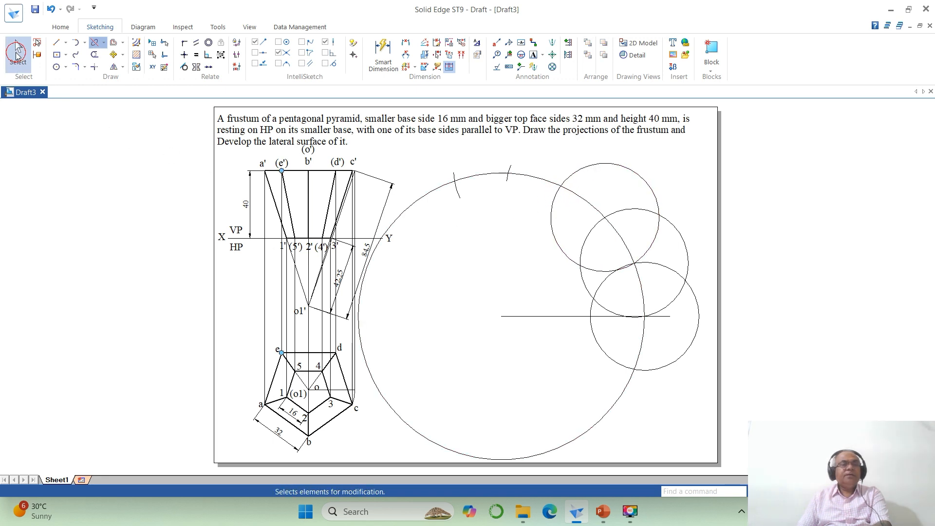
{"action": "left_click", "coordinate": [631, 171]}
{"action": "key", "text": "Delete"}
{"action": "left_click", "coordinate": [576, 173]}
{"action": "key", "text": "Delete"}
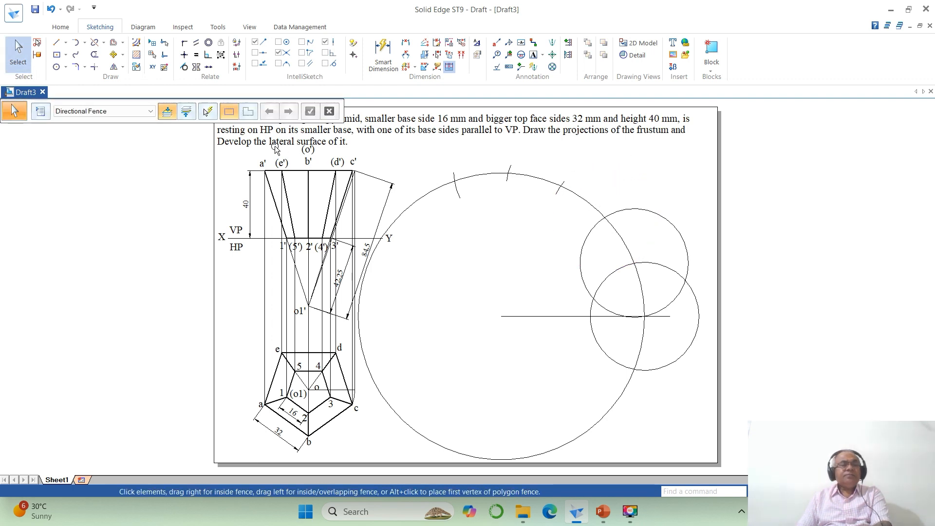
Step: Reduce the second 32 mm circle to a short division mark at its upper crossing by splitting it and deleting the other arcs
{"action": "left_click", "coordinate": [95, 42]}
{"action": "left_click", "coordinate": [660, 218]}
{"action": "left_click", "coordinate": [654, 213]}
{"action": "left_click", "coordinate": [613, 214]}
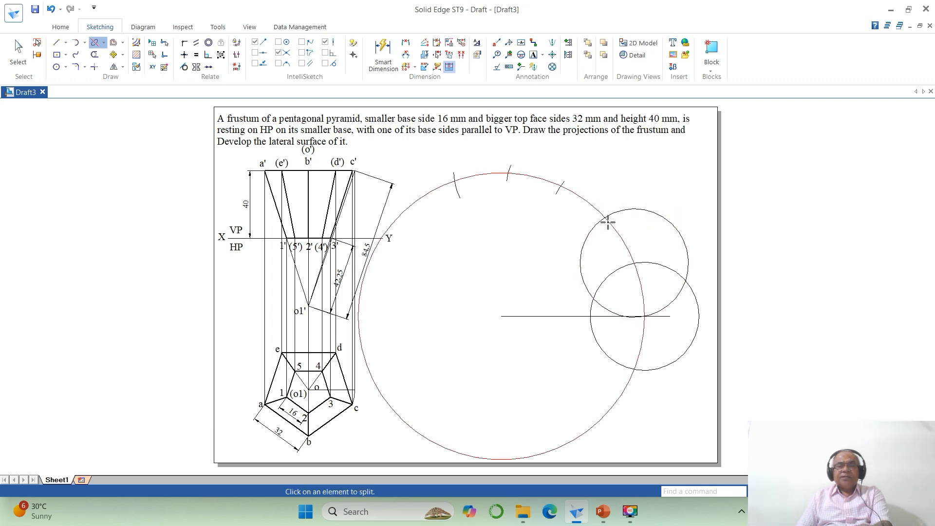
{"action": "left_click", "coordinate": [589, 234]}
{"action": "left_click", "coordinate": [599, 221]}
{"action": "key", "text": "Escape"}
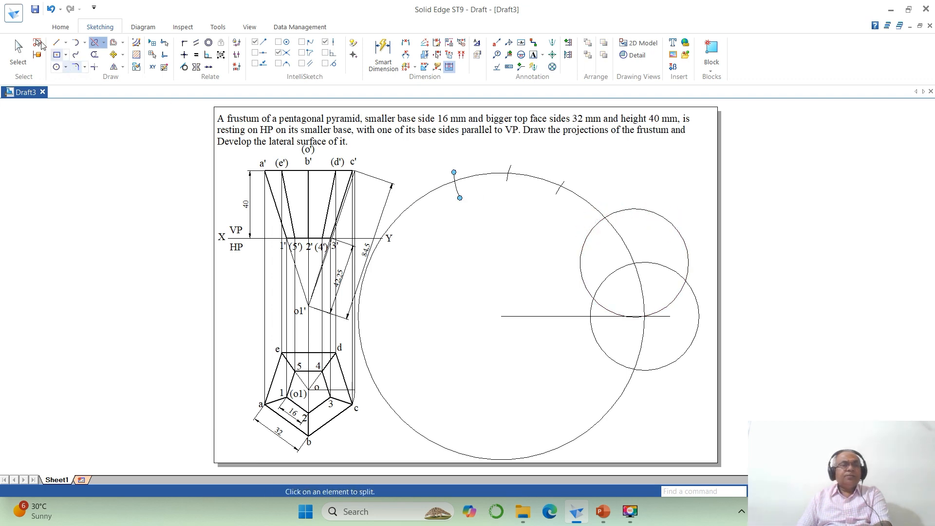
{"action": "left_click", "coordinate": [654, 215]}
{"action": "key", "text": "Delete"}
{"action": "left_click", "coordinate": [654, 217]}
{"action": "key", "text": "Delete"}
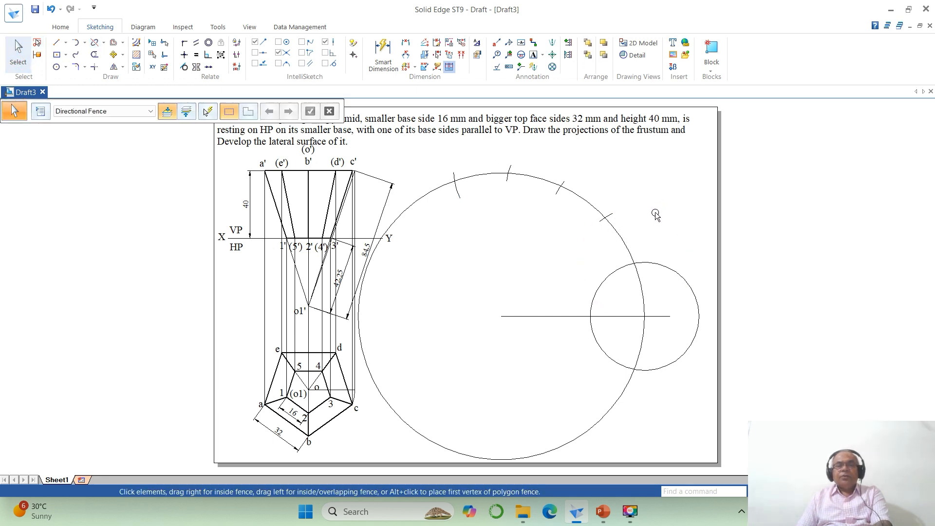
Step: Split the first 32 mm circle, centred on the horizontal line, and delete everything except a short mark at its upper crossing
{"action": "left_click", "coordinate": [94, 43]}
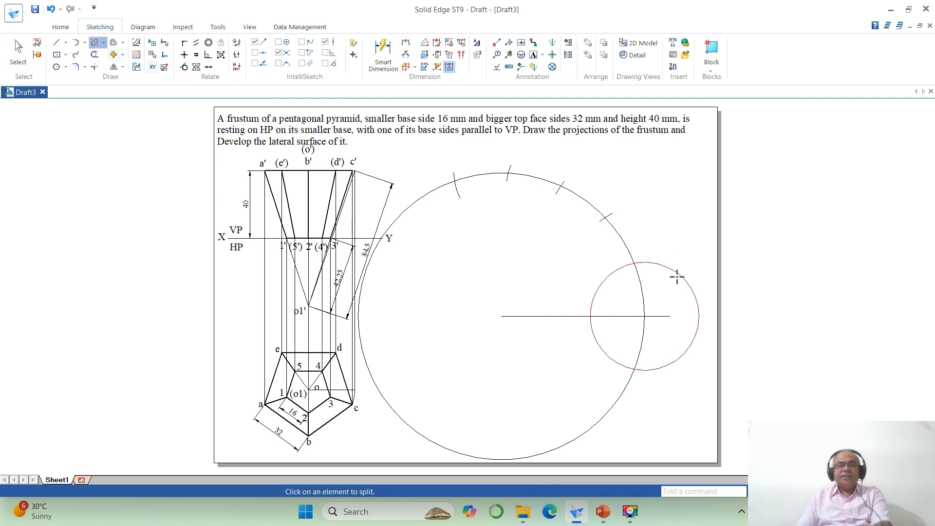
{"action": "left_click", "coordinate": [684, 276]}
{"action": "left_click", "coordinate": [643, 263]}
{"action": "left_click", "coordinate": [625, 269]}
{"action": "left_click", "coordinate": [627, 267]}
{"action": "left_click", "coordinate": [18, 51]}
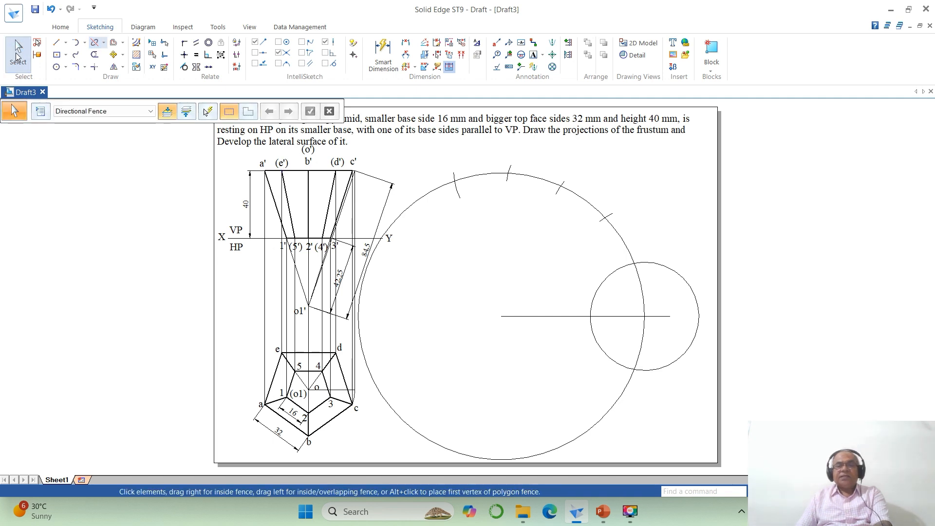
{"action": "left_click", "coordinate": [686, 280]}
{"action": "key", "text": "Delete"}
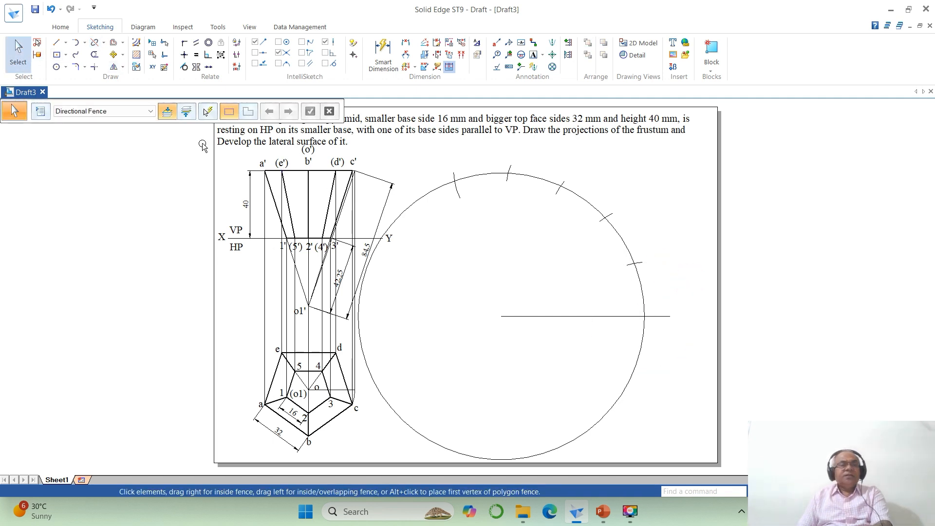
Step: Trim the horizontal line beyond the large circle, and trim the circle to the arc between the line and the fifth division mark
{"action": "left_click", "coordinate": [95, 54]}
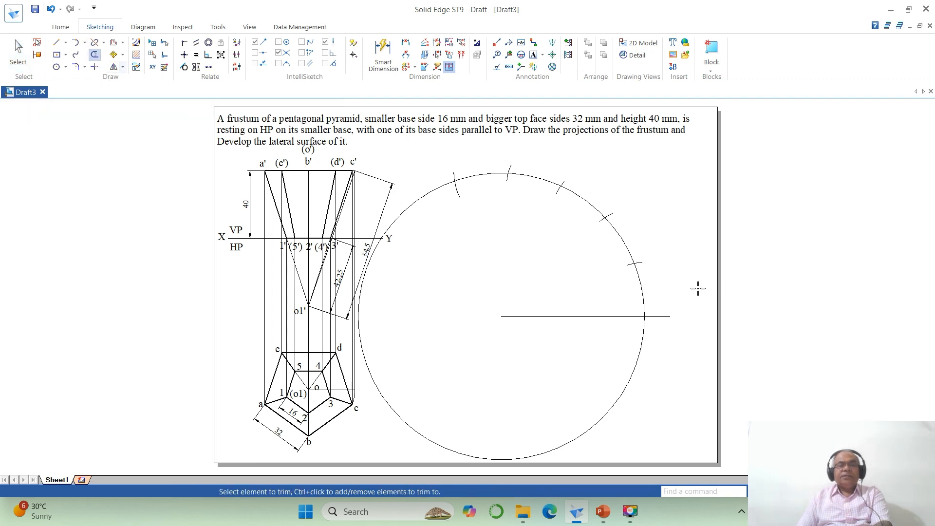
{"action": "left_click", "coordinate": [660, 317]}
{"action": "left_click", "coordinate": [603, 419]}
{"action": "left_click", "coordinate": [436, 195]}
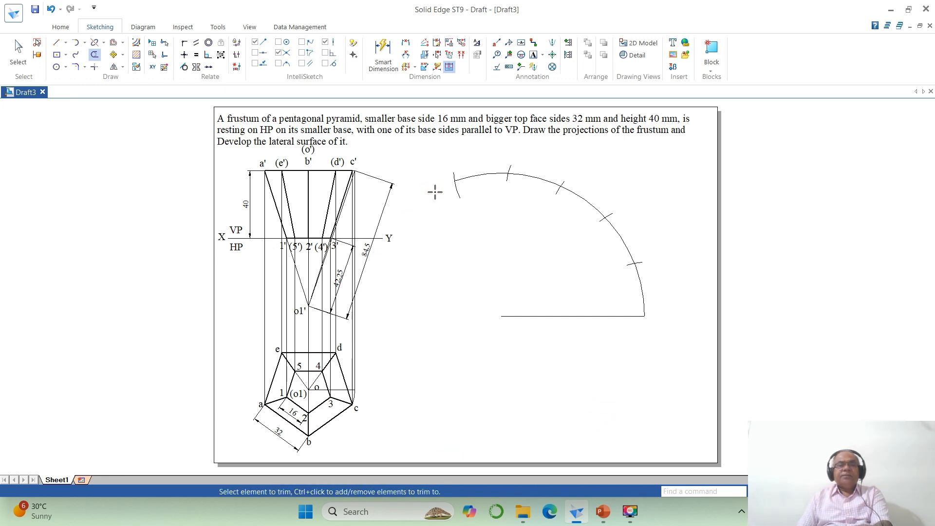
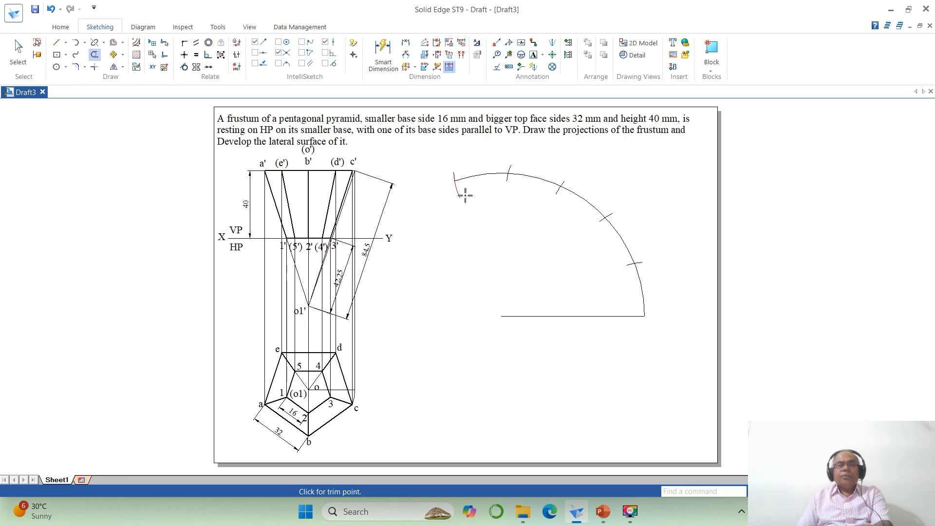
{"action": "left_click", "coordinate": [464, 196]}
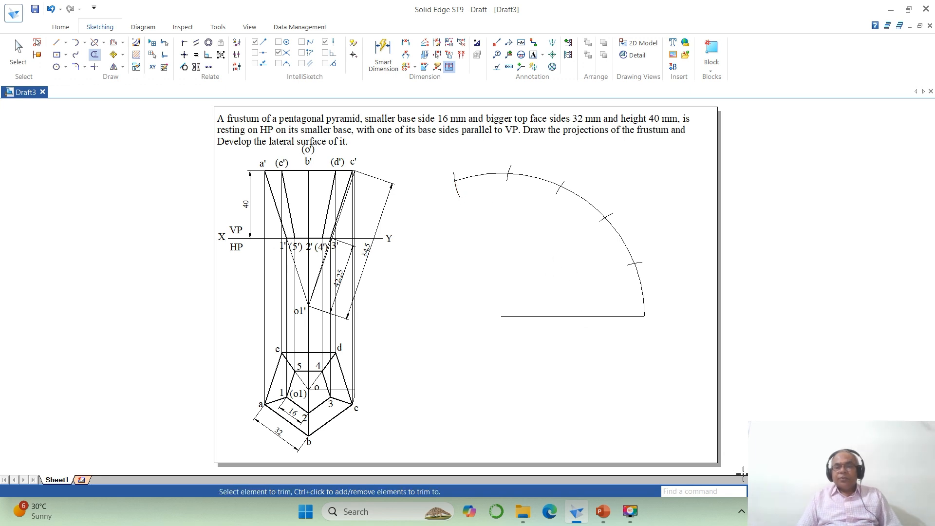
Step: Split the overlong fifth division mark just inside the large arc and delete its excess inner portion
{"action": "left_click", "coordinate": [775, 492]}
{"action": "left_click_drag", "start_coordinate": [368, 144], "coordinate": [724, 359]}
{"action": "left_click", "coordinate": [94, 43]}
{"action": "left_click", "coordinate": [310, 188]}
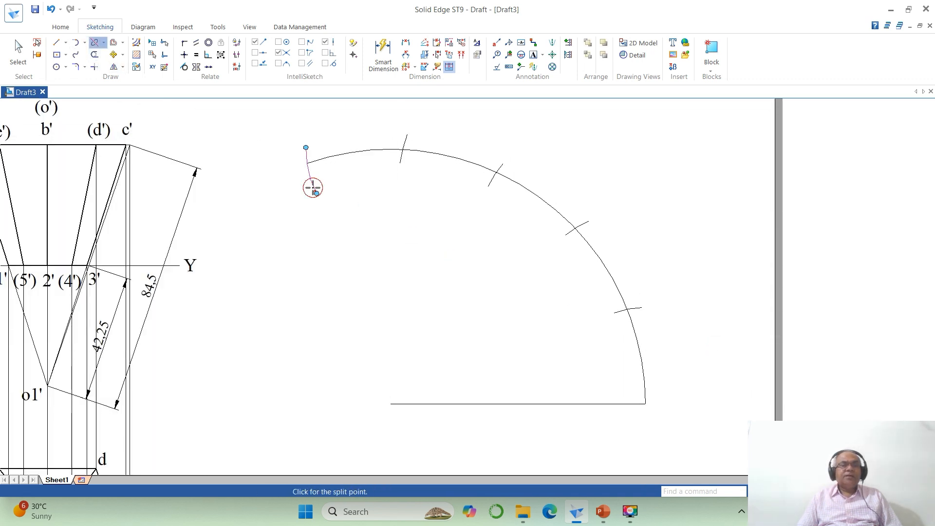
{"action": "left_click", "coordinate": [310, 175]}
{"action": "left_click", "coordinate": [30, 56]}
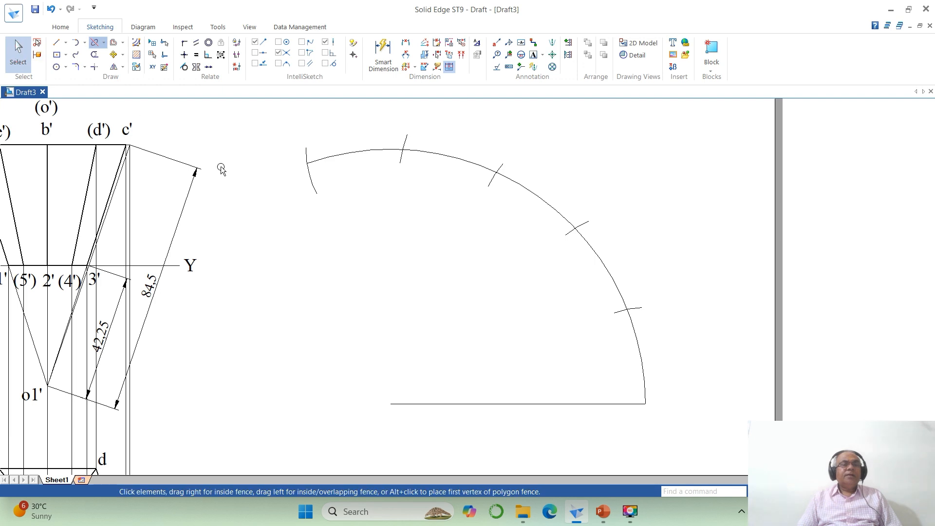
{"action": "left_click", "coordinate": [318, 195]}
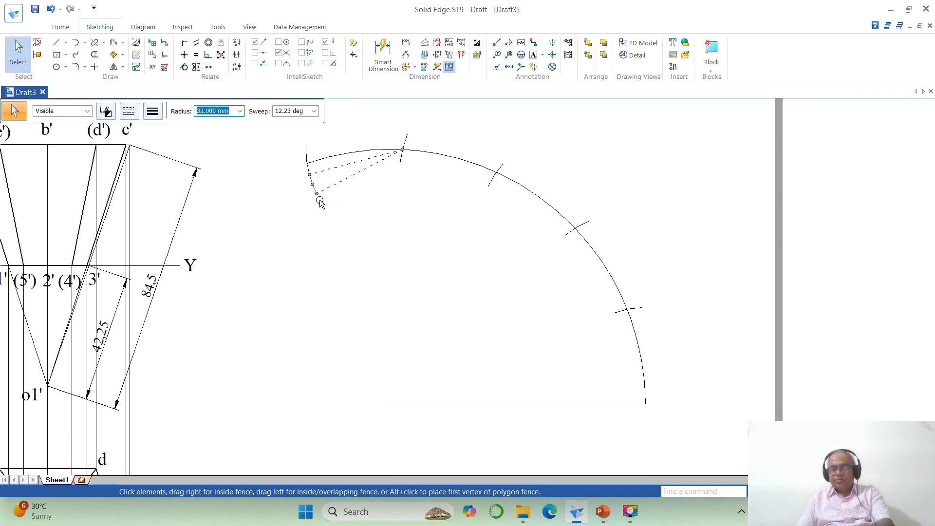
{"action": "left_click", "coordinate": [320, 204]}
Step: Draw lines from the fifth division mark to the large arc's centre, on to the fourth mark, and back to the fifth mark
{"action": "left_click", "coordinate": [57, 43]}
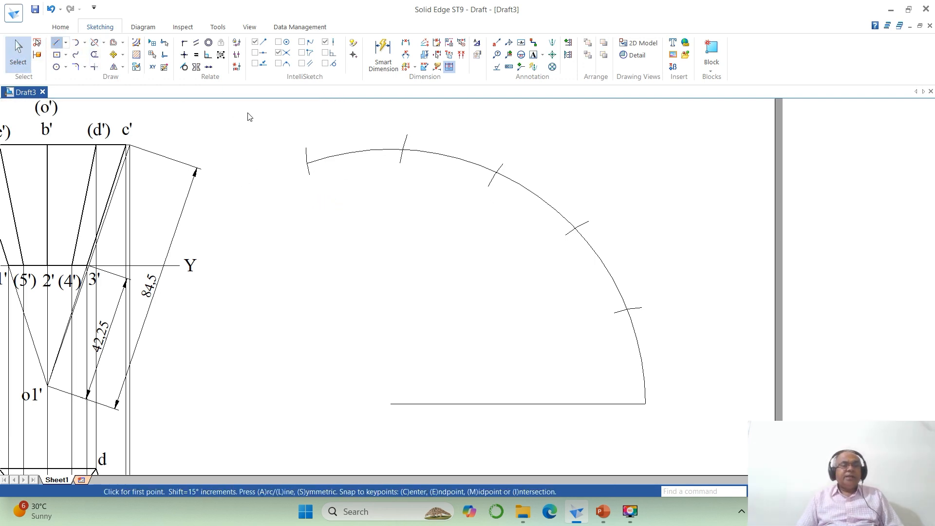
{"action": "left_click", "coordinate": [307, 164]}
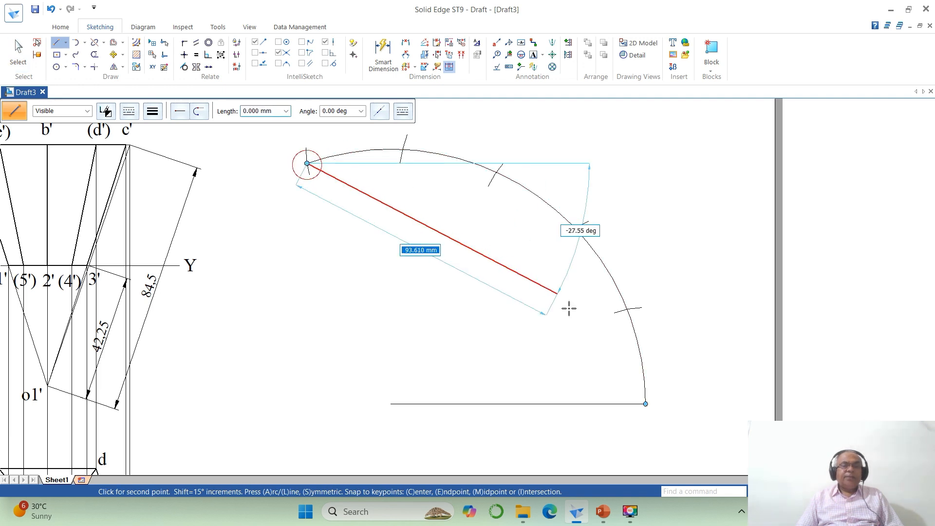
{"action": "left_click", "coordinate": [391, 403]}
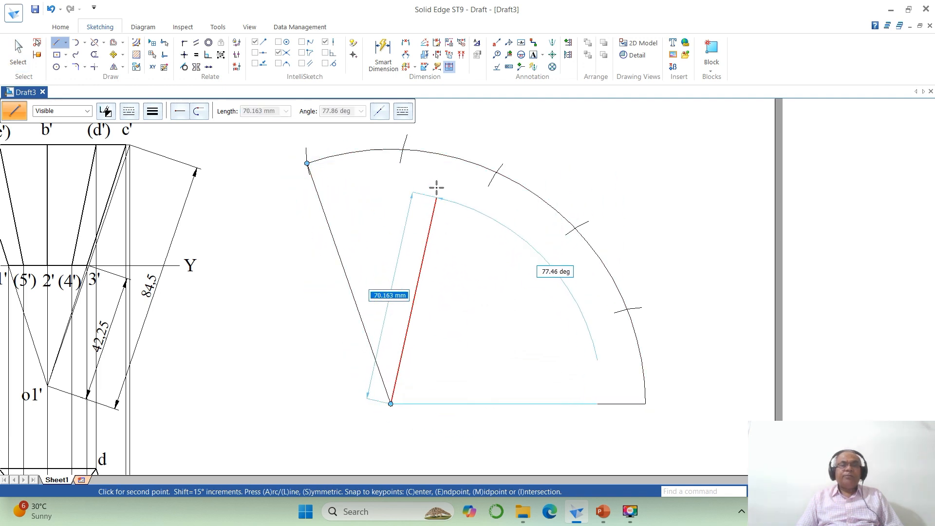
{"action": "left_click", "coordinate": [402, 150]}
{"action": "left_click", "coordinate": [307, 164]}
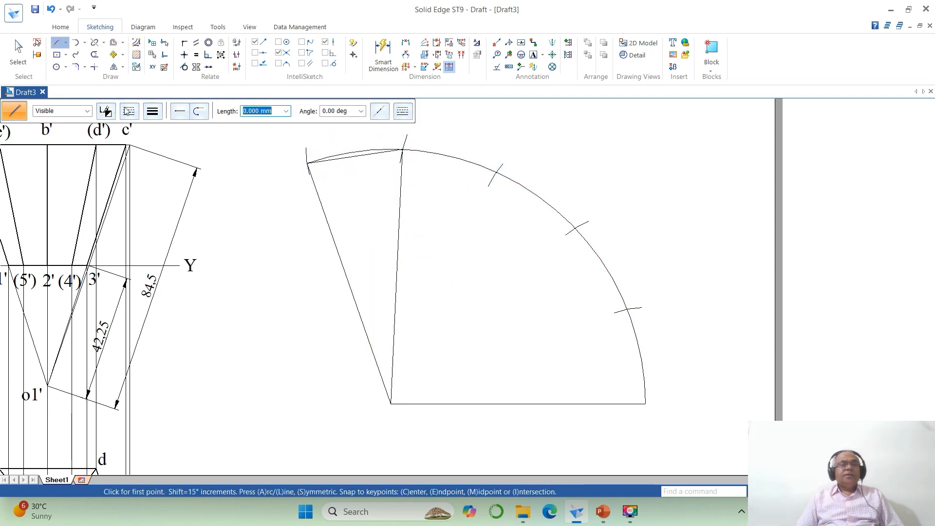
Step: Join the fourth, third and second division marks with chords, and connect the third and second marks to the arc's centre
{"action": "left_click", "coordinate": [402, 149]}
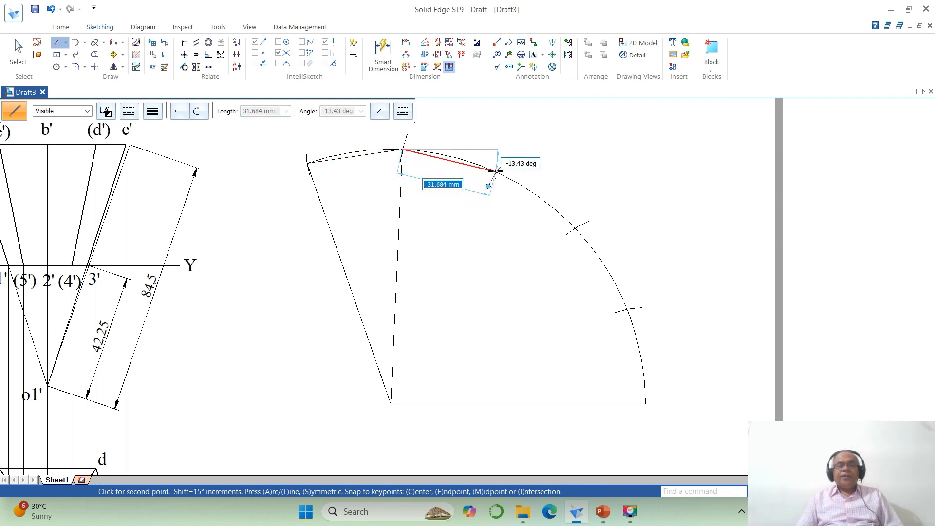
{"action": "left_click", "coordinate": [496, 172]}
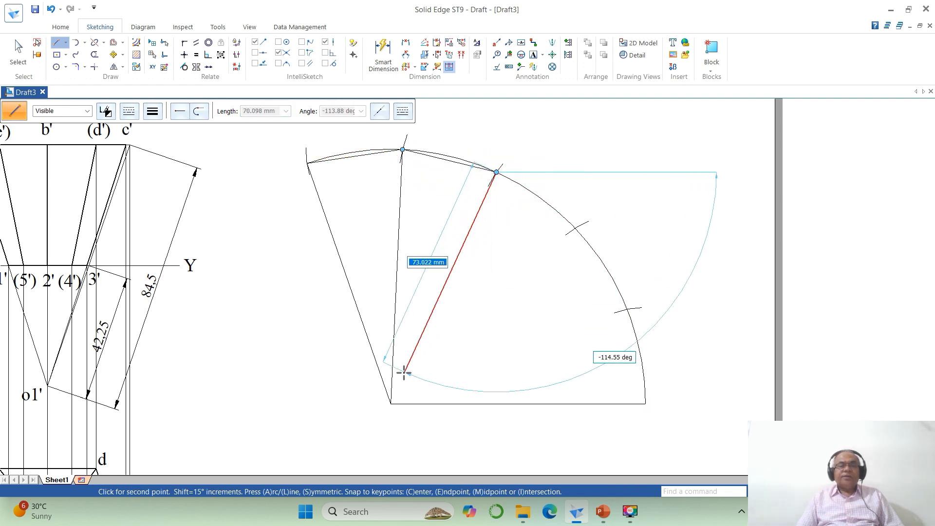
{"action": "left_click", "coordinate": [390, 404]}
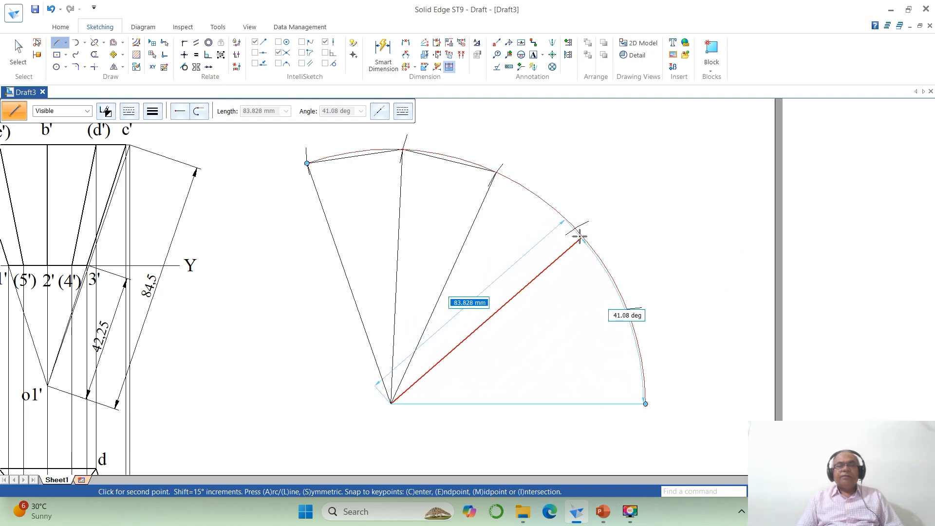
{"action": "left_click", "coordinate": [575, 228]}
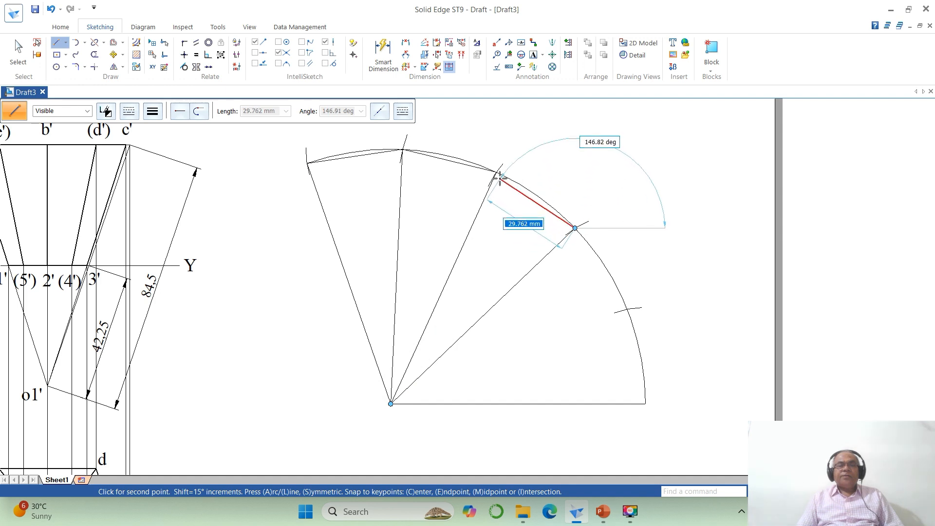
{"action": "left_click", "coordinate": [497, 172]}
{"action": "right_click", "coordinate": [586, 329]}
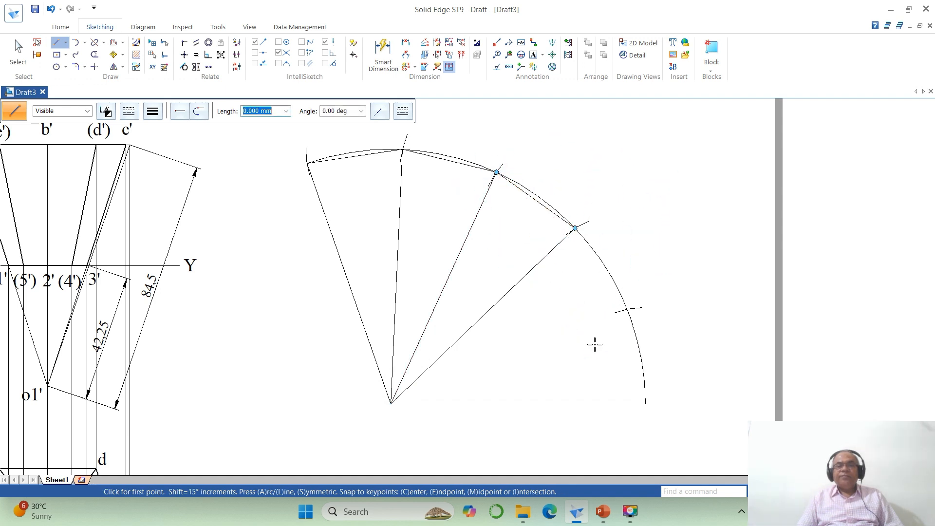
Step: Draw chords from the second to the first division mark and on to the horizontal line's outer end, and connect the first mark to the centre
{"action": "left_click", "coordinate": [575, 228]}
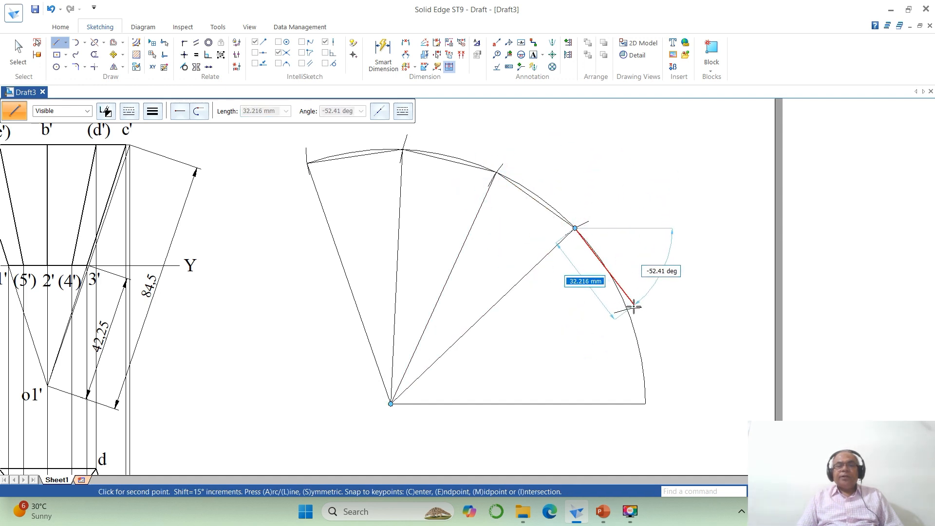
{"action": "left_click", "coordinate": [627, 310]}
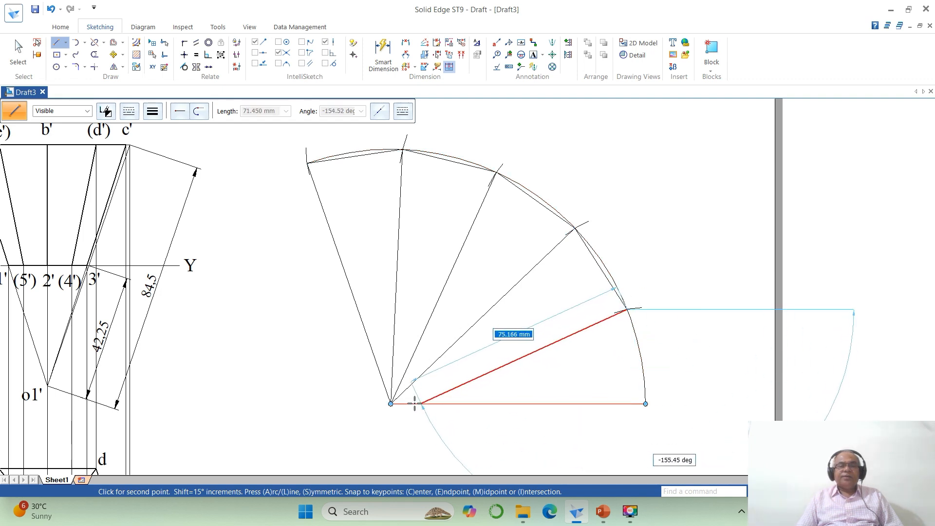
{"action": "left_click", "coordinate": [390, 404]}
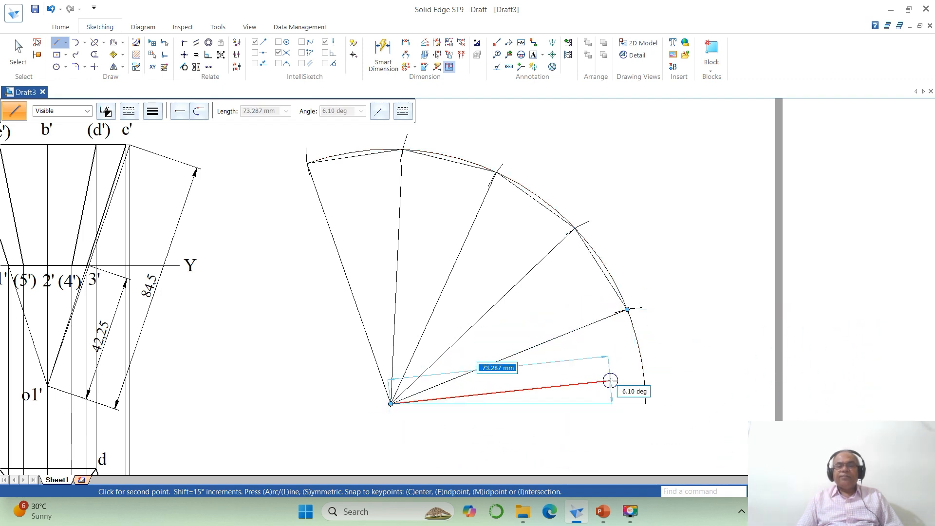
{"action": "right_click", "coordinate": [610, 381]}
{"action": "left_click", "coordinate": [627, 310]}
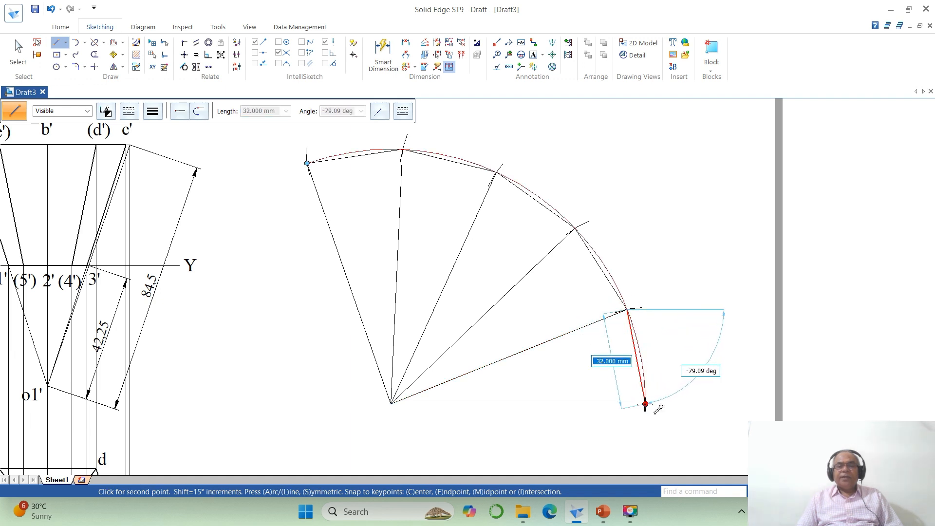
{"action": "left_click", "coordinate": [646, 404]}
{"action": "right_click", "coordinate": [636, 319]}
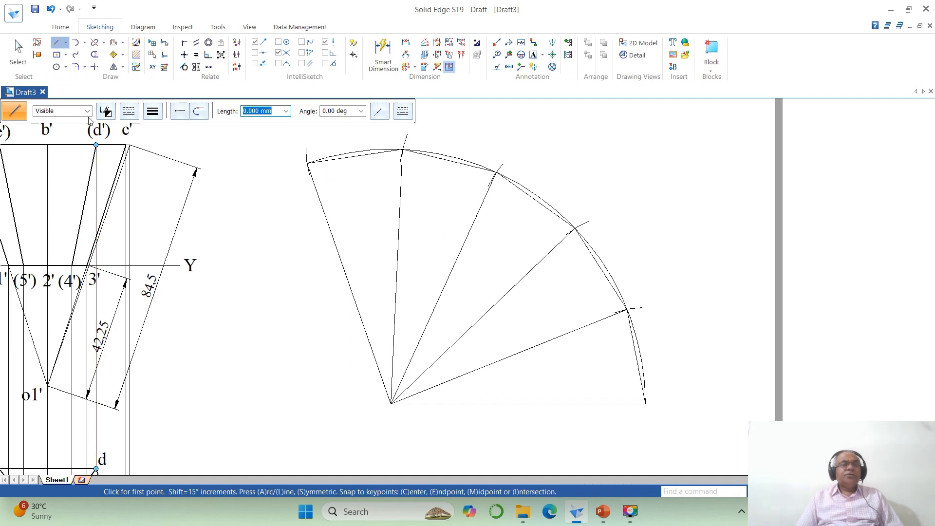
Step: Draw a 42.25 mm radius circle about the large arc's centre and trim it to the arc within the sector
{"action": "left_click", "coordinate": [58, 69]}
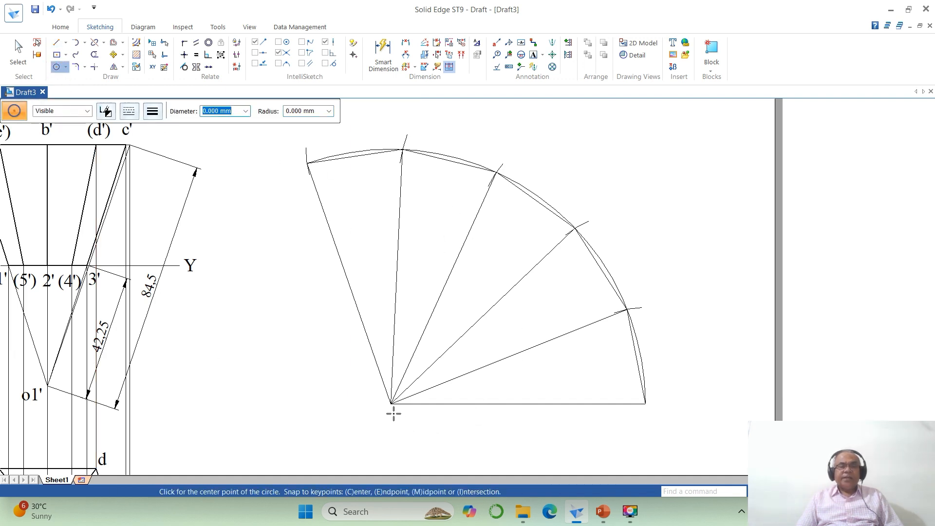
{"action": "left_click", "coordinate": [391, 404]}
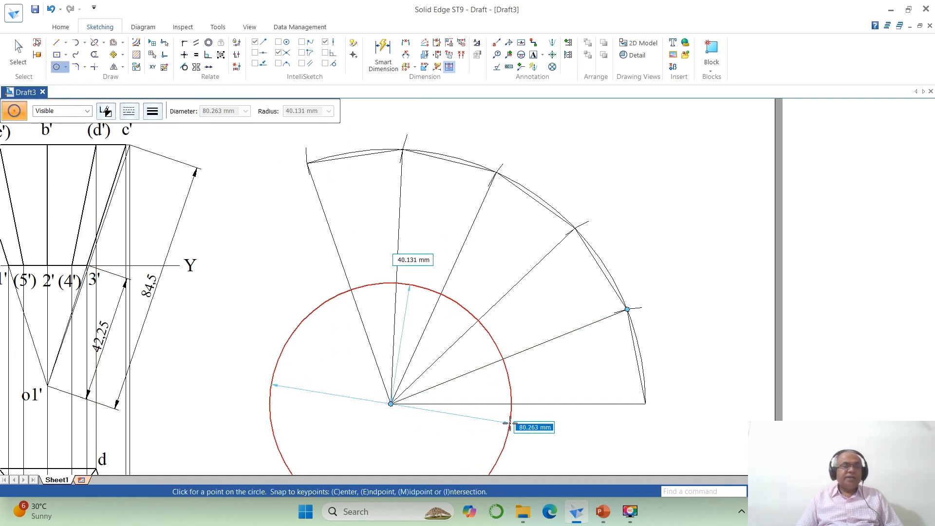
{"action": "type", "text": "42"}
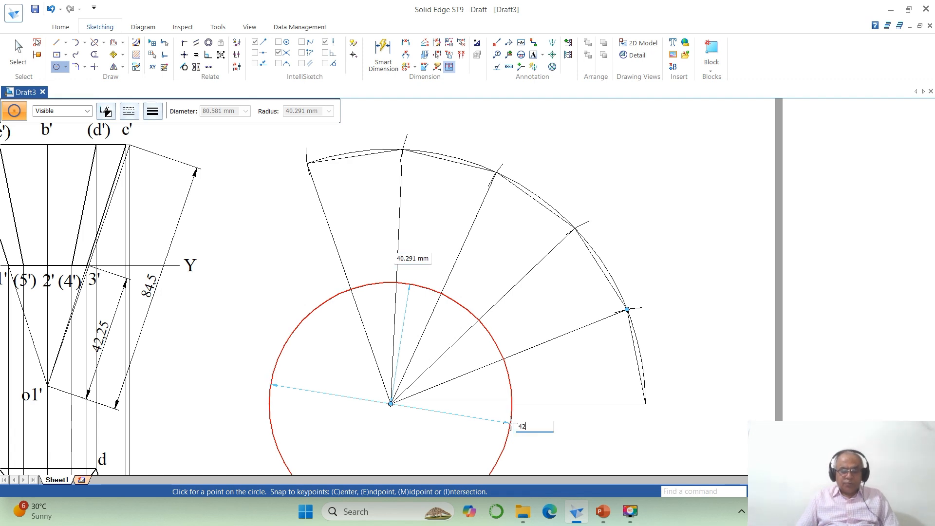
{"action": "key", "text": "BackSpace"}
{"action": "key", "text": "BackSpace"}
{"action": "key", "text": "Tab"}
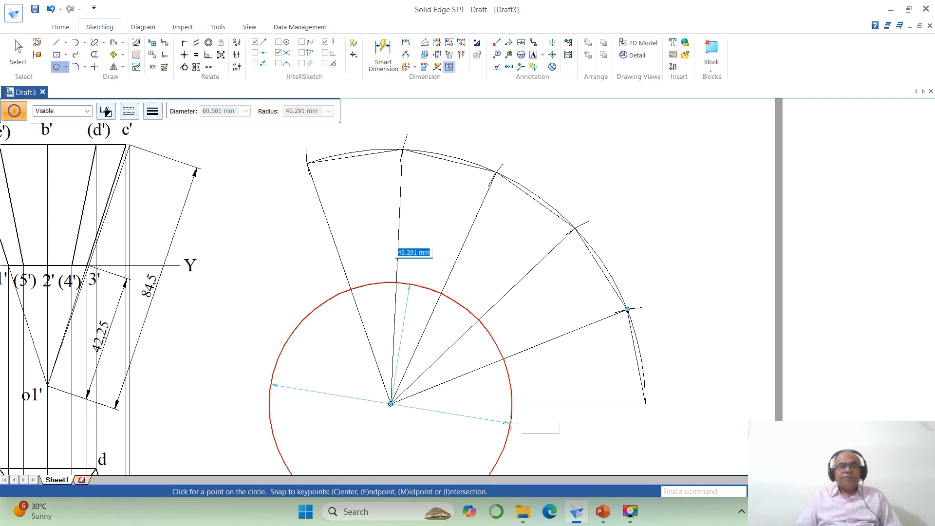
{"action": "type", "text": "42.25"}
{"action": "key", "text": "Return"}
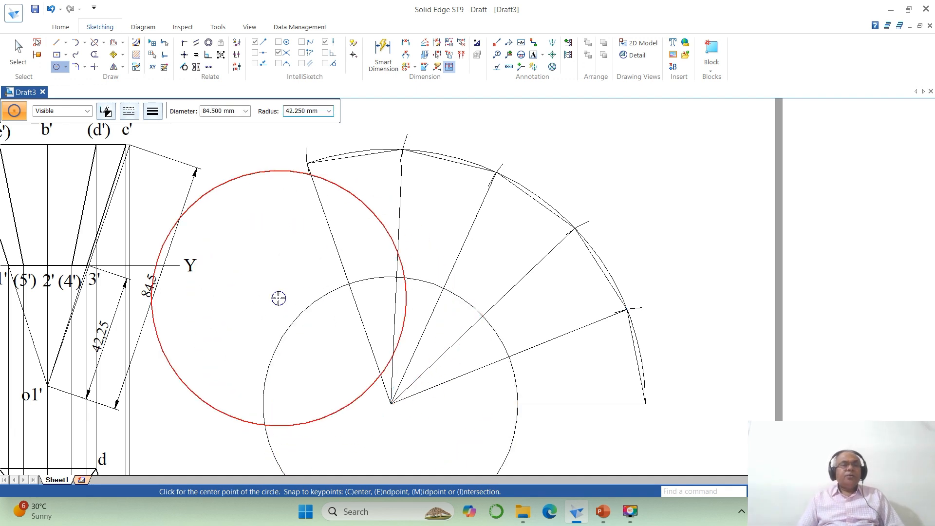
{"action": "left_click", "coordinate": [95, 54]}
{"action": "left_click_drag", "start_coordinate": [319, 327], "coordinate": [310, 302]}
Step: Draw five connected chords along the inner arc, joining its intersections with the successive radial lines
{"action": "left_click", "coordinate": [58, 43]}
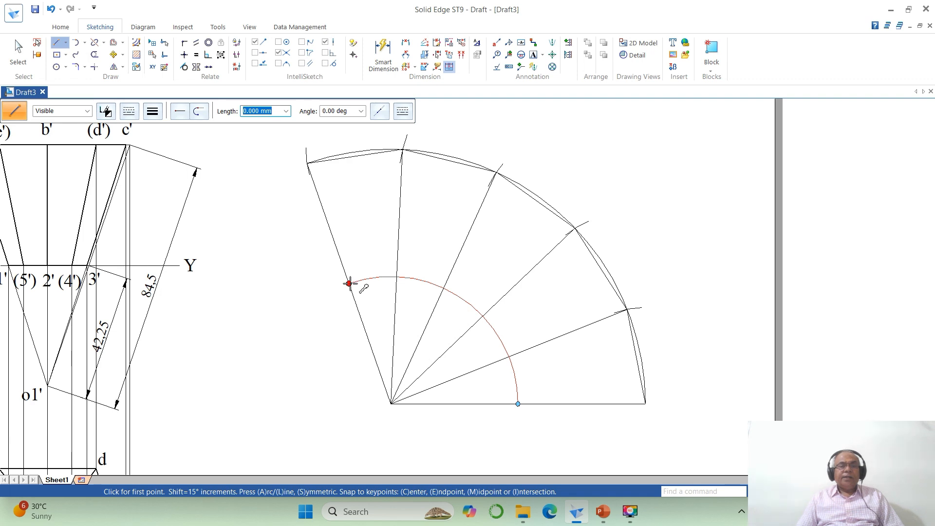
{"action": "left_click", "coordinate": [349, 283]}
{"action": "left_click", "coordinate": [397, 277]}
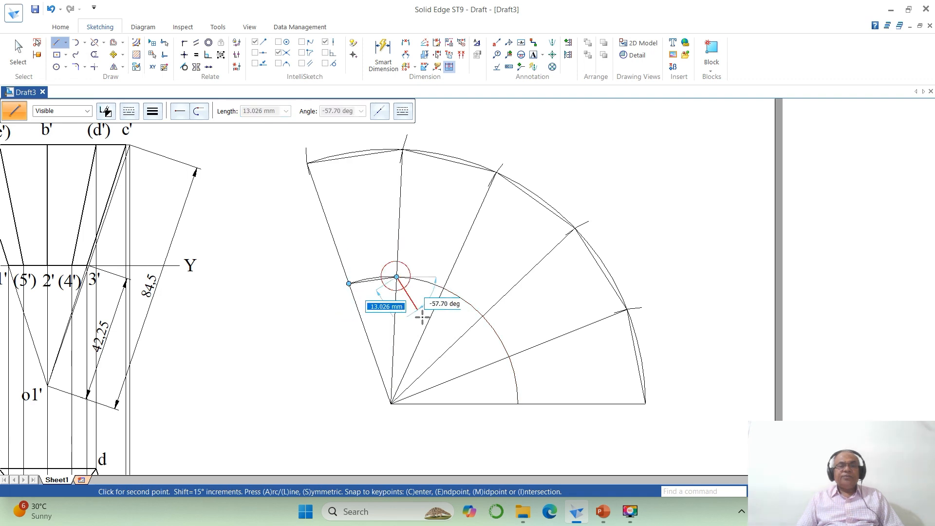
{"action": "left_click", "coordinate": [443, 288]}
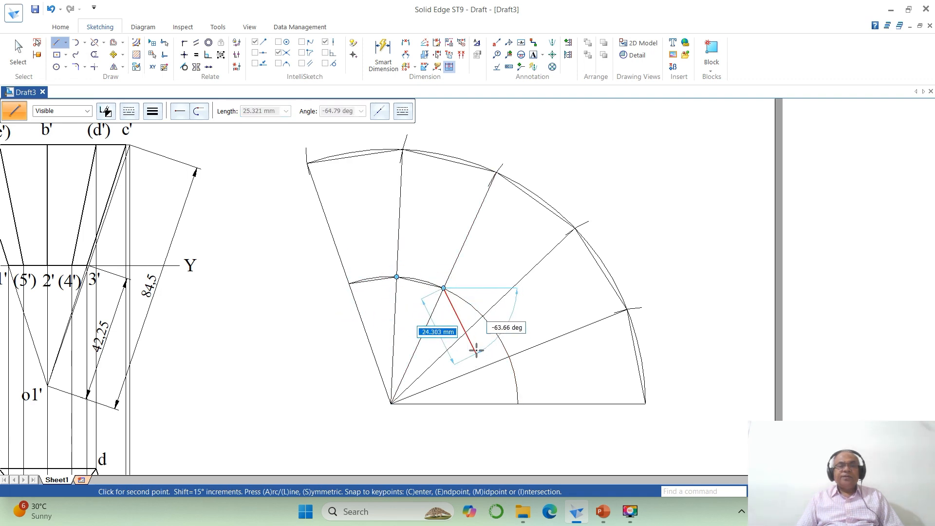
{"action": "left_click", "coordinate": [482, 316]}
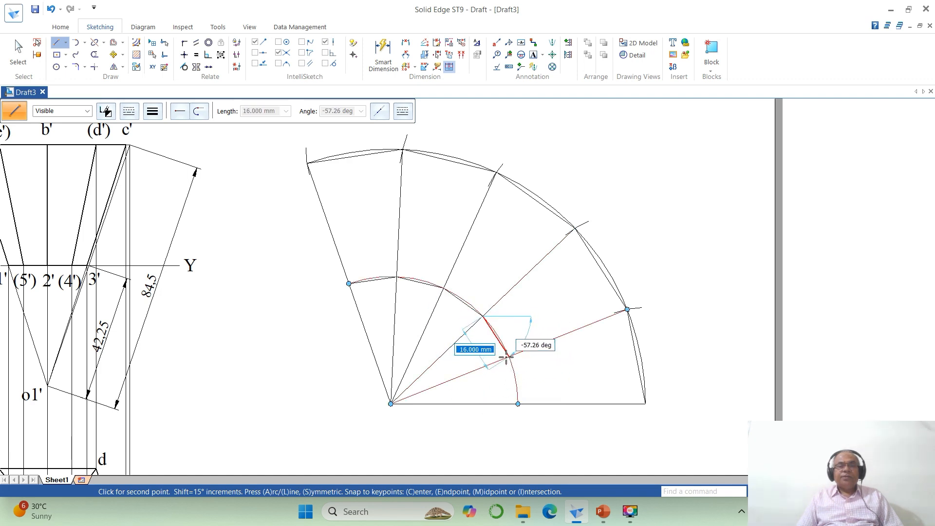
{"action": "left_click", "coordinate": [508, 357]}
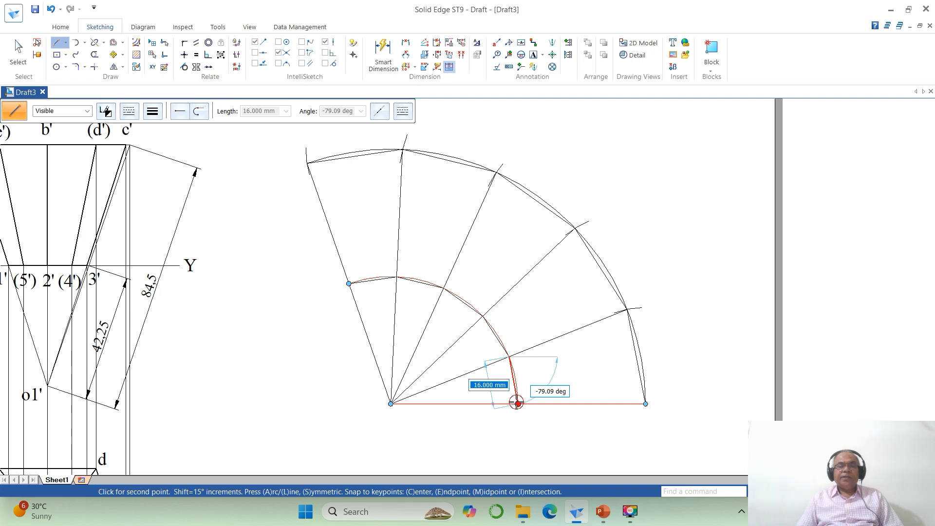
{"action": "left_click", "coordinate": [518, 404]}
{"action": "right_click", "coordinate": [555, 449]}
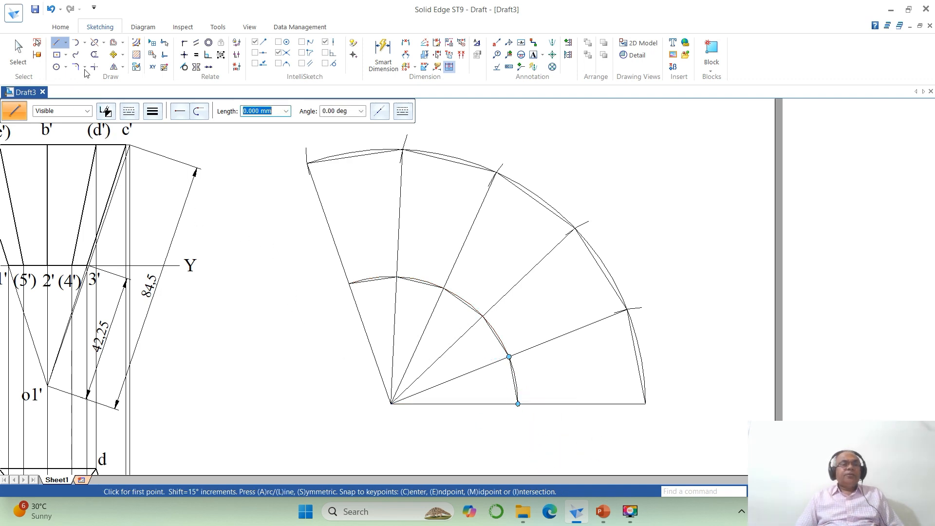
Step: Split all six radial lines of the development where they meet the inner arc
{"action": "left_click", "coordinate": [94, 44]}
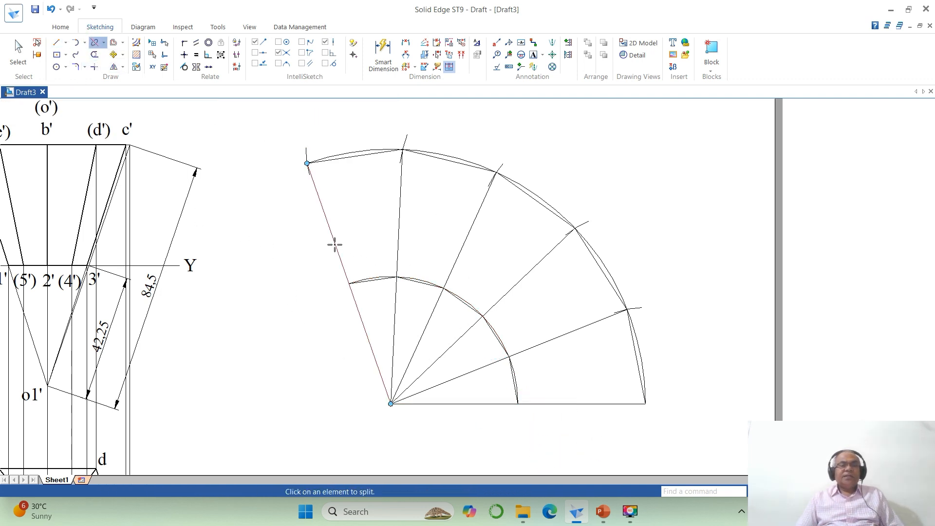
{"action": "left_click", "coordinate": [349, 283]}
{"action": "left_click", "coordinate": [406, 281]}
{"action": "left_click", "coordinate": [397, 277]}
{"action": "left_click", "coordinate": [452, 263]}
{"action": "left_click", "coordinate": [442, 288]}
{"action": "left_click", "coordinate": [503, 297]}
{"action": "left_click", "coordinate": [482, 317]}
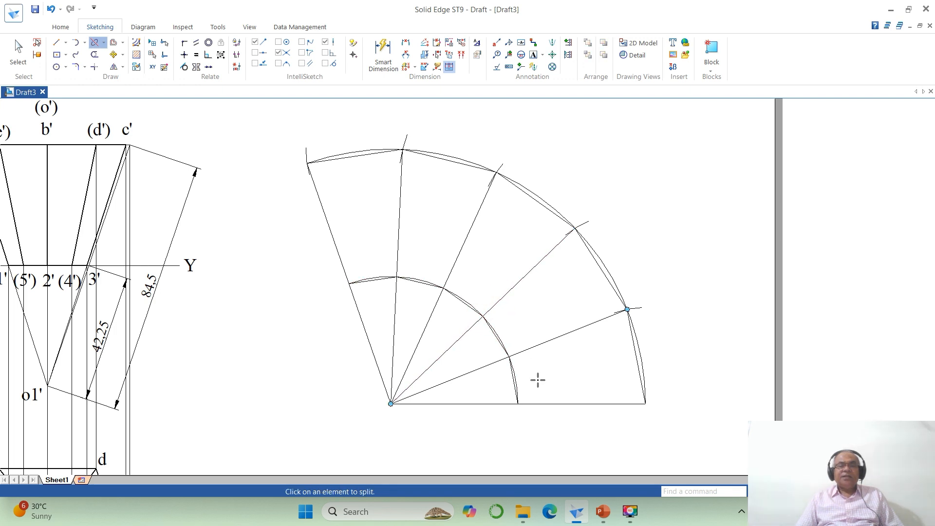
{"action": "left_click", "coordinate": [529, 349]}
{"action": "left_click", "coordinate": [509, 358]}
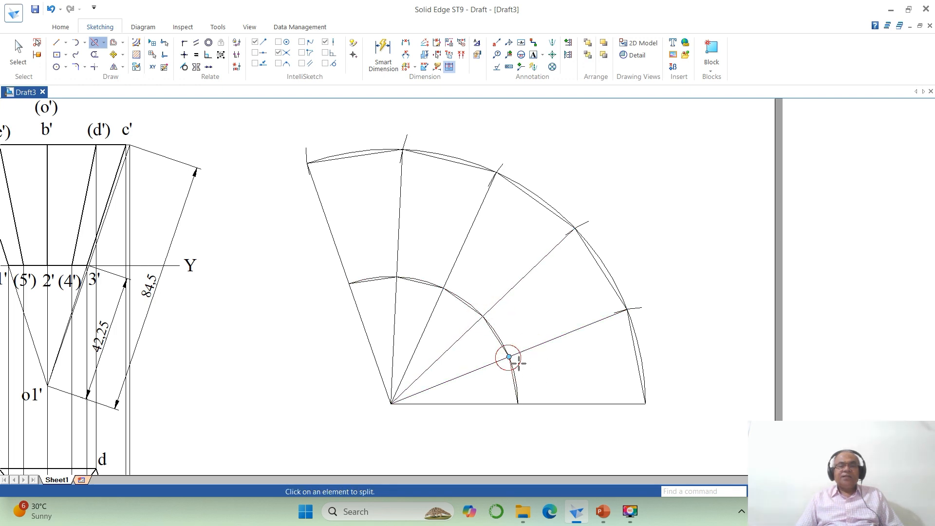
{"action": "left_click", "coordinate": [556, 403]}
{"action": "left_click", "coordinate": [518, 404]}
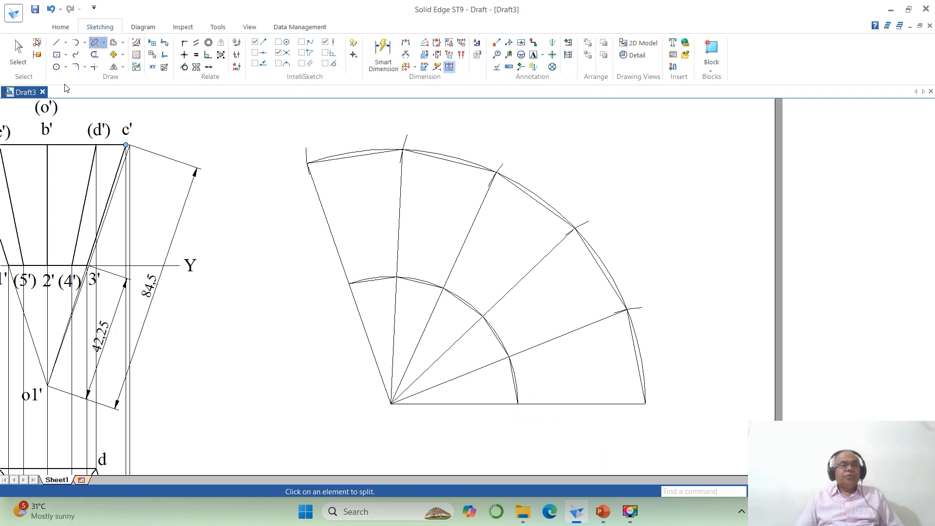
Step: Set the line width of the development's inner chords, outer chords and the radial segments between them to 0.50 mm
{"action": "left_click", "coordinate": [19, 53]}
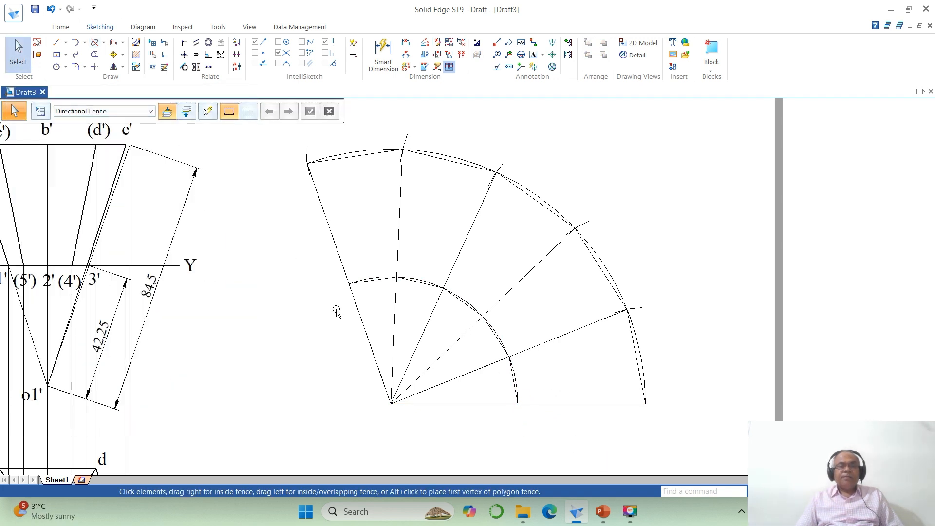
{"action": "left_click_drag", "start_coordinate": [316, 259], "coordinate": [428, 304]}
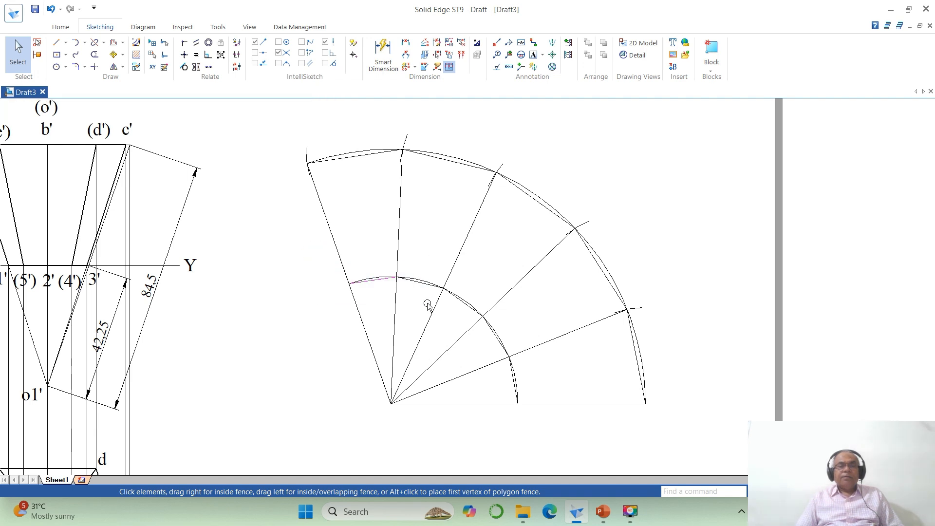
{"action": "left_click", "coordinate": [412, 284], "text": "ctrl"}
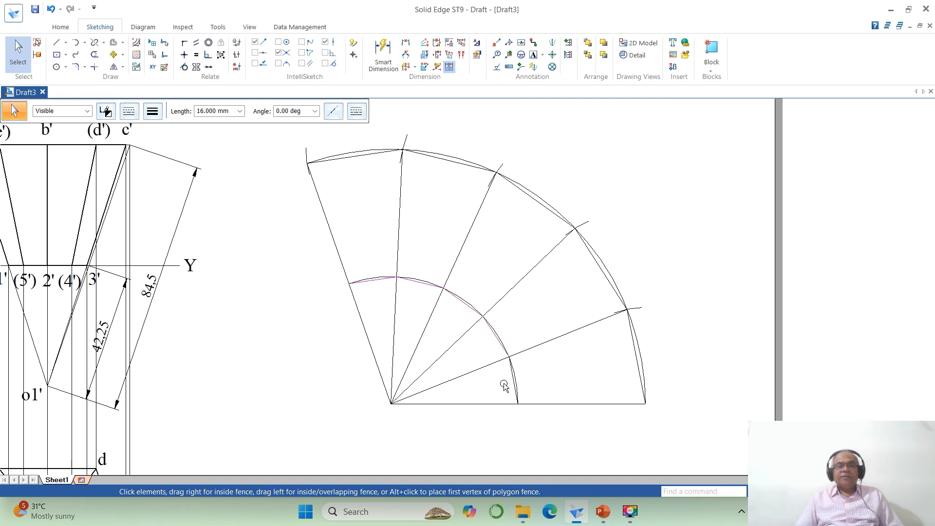
{"action": "left_click", "coordinate": [556, 405], "text": "ctrl"}
{"action": "left_click", "coordinate": [558, 338], "text": "ctrl"}
{"action": "left_click", "coordinate": [525, 274], "text": "ctrl"}
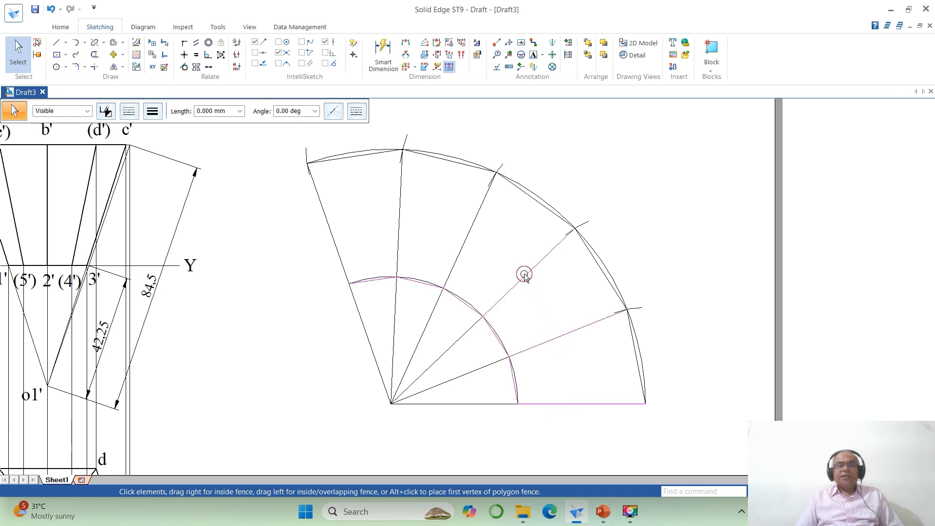
{"action": "left_click", "coordinate": [472, 237], "text": "ctrl"}
{"action": "left_click", "coordinate": [397, 217], "text": "ctrl"}
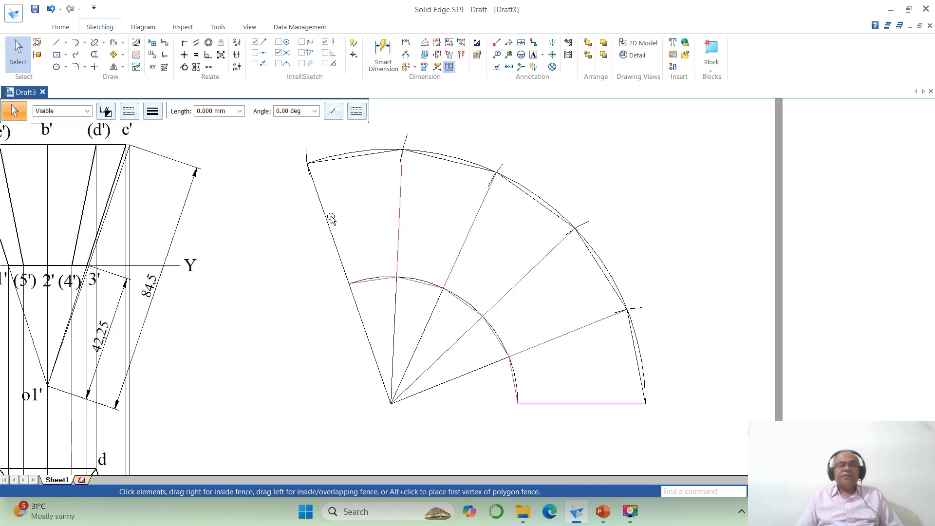
{"action": "left_click", "coordinate": [328, 225], "text": "ctrl"}
{"action": "left_click", "coordinate": [349, 163], "text": "ctrl"}
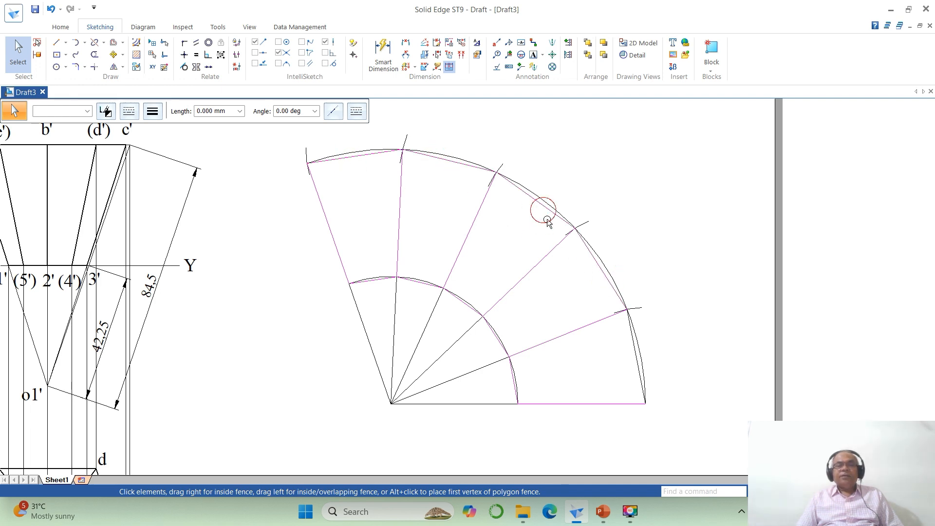
{"action": "left_click", "coordinate": [635, 359]}
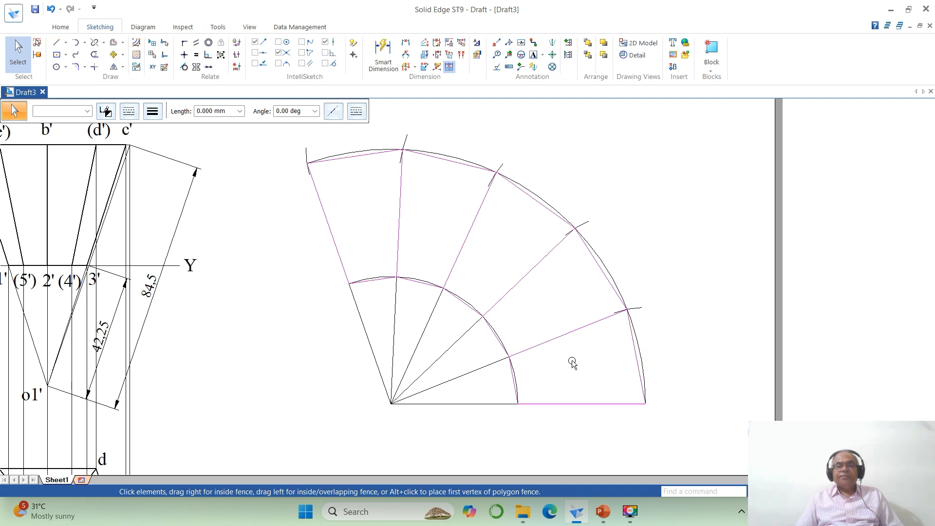
{"action": "left_click", "coordinate": [152, 111]}
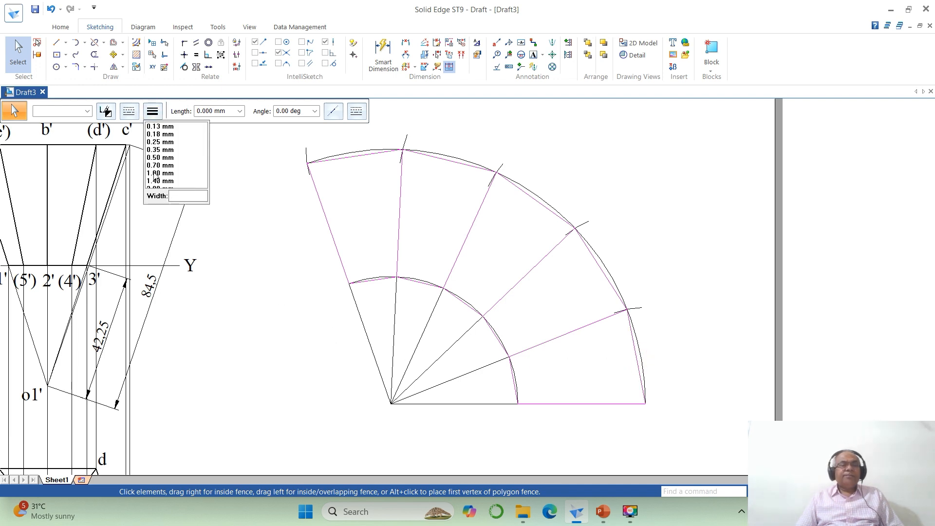
{"action": "left_click", "coordinate": [150, 156]}
{"action": "left_click", "coordinate": [666, 166]}
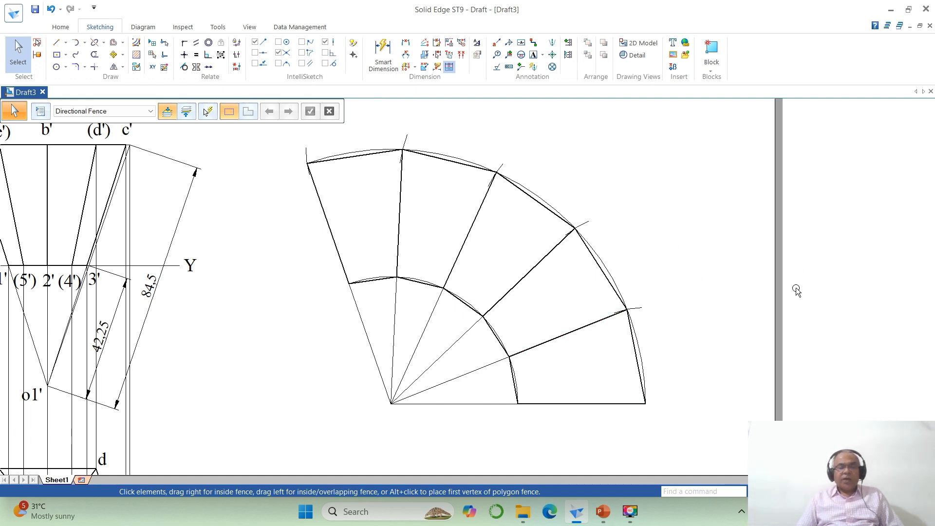
Step: Move the whole development down on the sheet, slightly to the left, beside the projections
{"action": "left_click", "coordinate": [822, 491]}
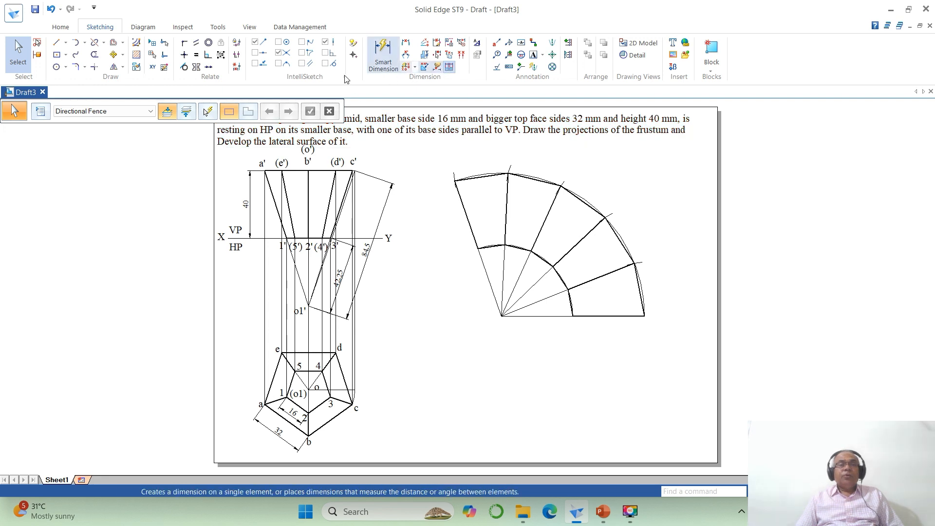
{"action": "left_click", "coordinate": [113, 54]}
{"action": "left_click_drag", "start_coordinate": [435, 152], "coordinate": [684, 371]}
{"action": "left_click", "coordinate": [674, 358]}
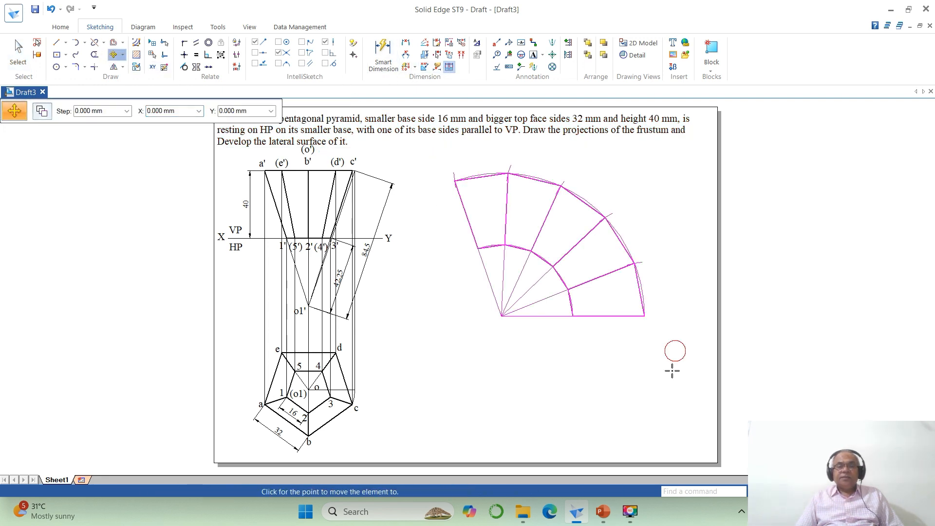
{"action": "left_click", "coordinate": [662, 420]}
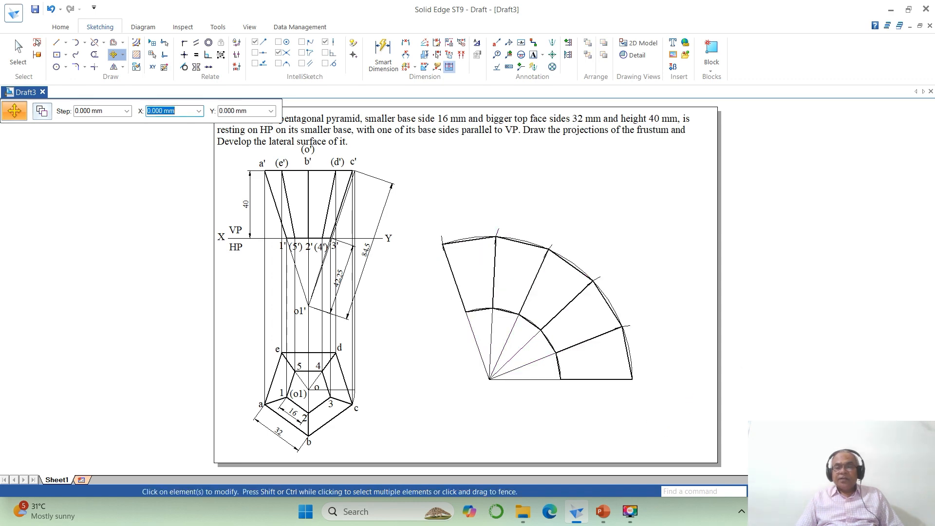
Step: Dimension the inner and outer radii along the development's horizontal line, stacking both dimensions below it
{"action": "left_click", "coordinate": [790, 491]}
{"action": "left_click", "coordinate": [389, 190]}
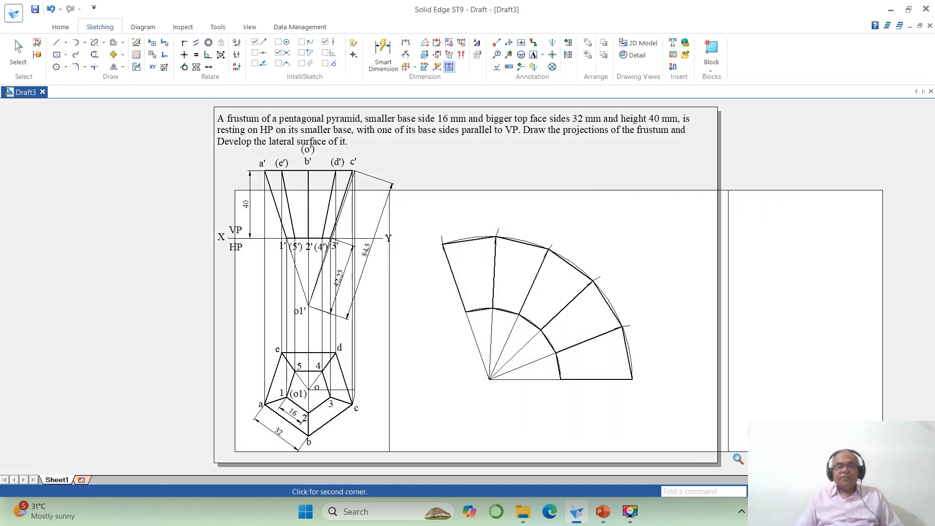
{"action": "left_click", "coordinate": [732, 456]}
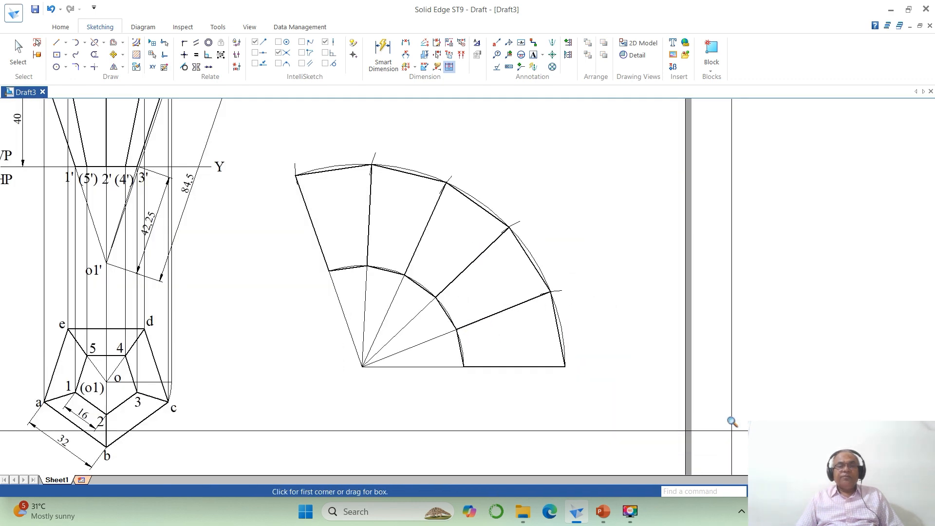
{"action": "left_click", "coordinate": [389, 44]}
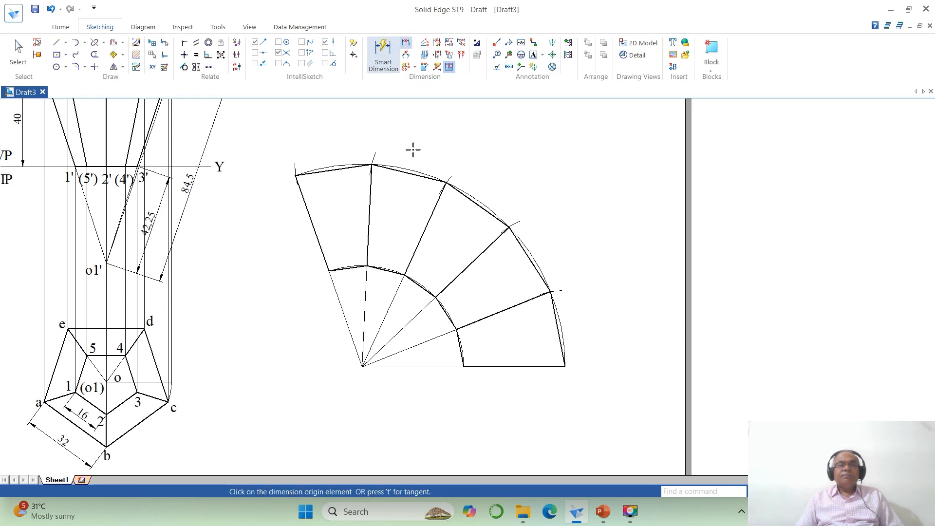
{"action": "left_click", "coordinate": [382, 367]}
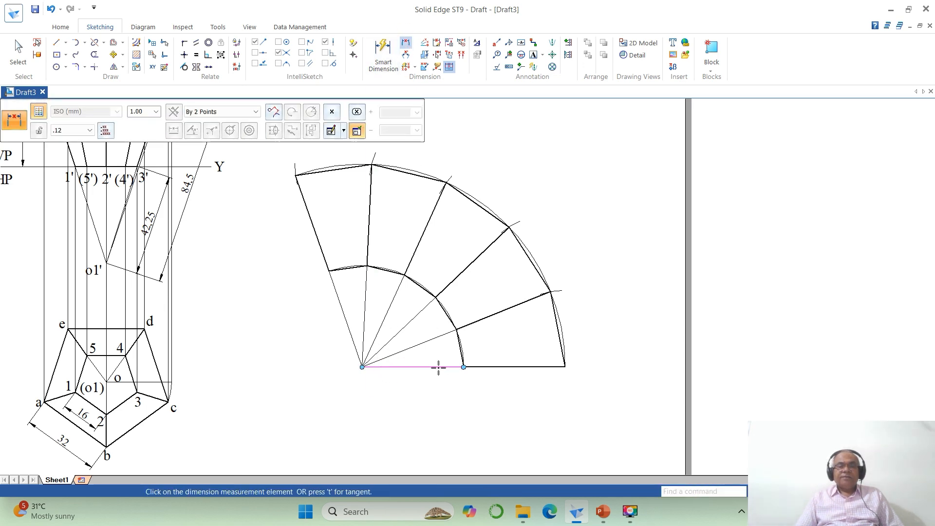
{"action": "left_click", "coordinate": [444, 367]}
{"action": "left_click", "coordinate": [442, 386]}
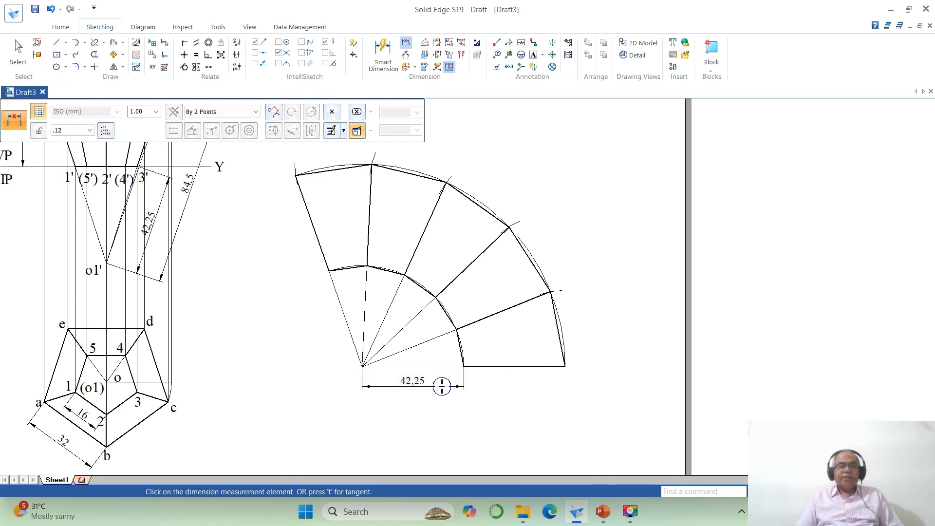
{"action": "left_click", "coordinate": [377, 367]}
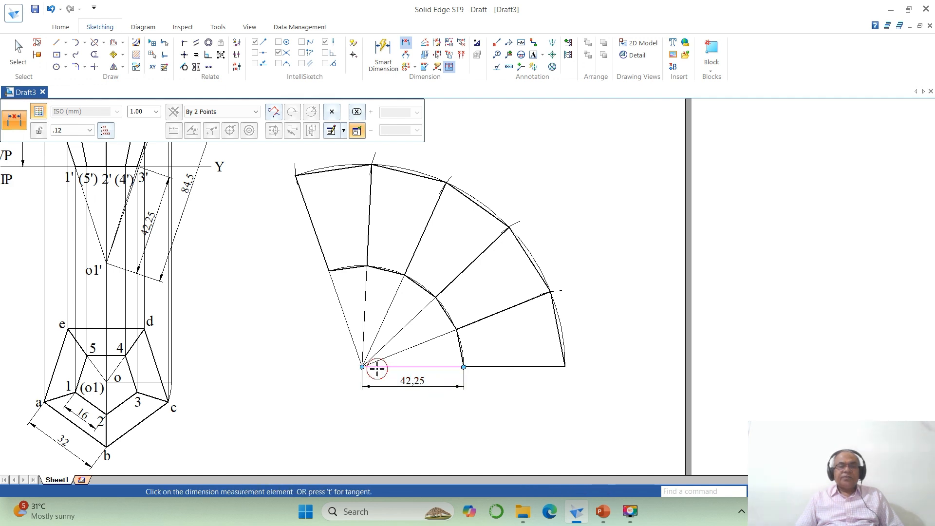
{"action": "left_click", "coordinate": [554, 367]}
{"action": "left_click", "coordinate": [528, 410]}
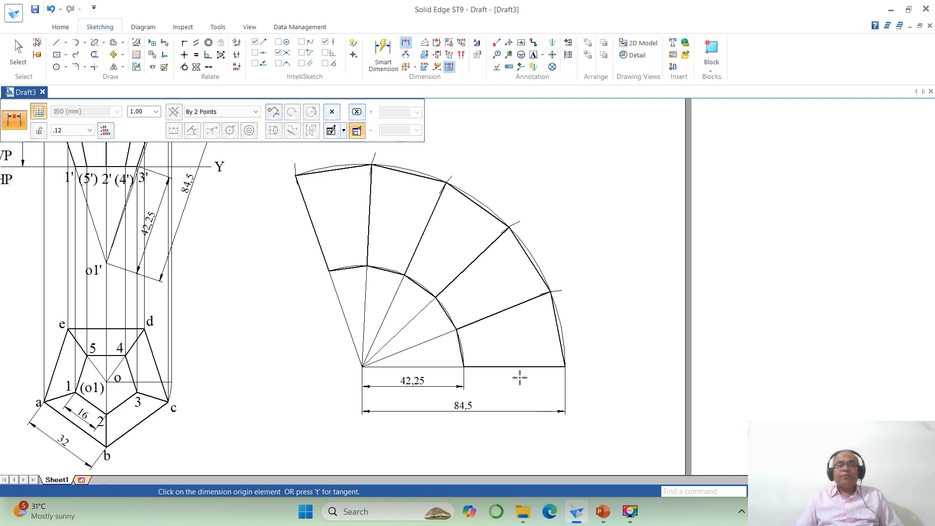
Step: Dimension the lowest outer chord and the lowest inner chord of the development
{"action": "left_click", "coordinate": [556, 322]}
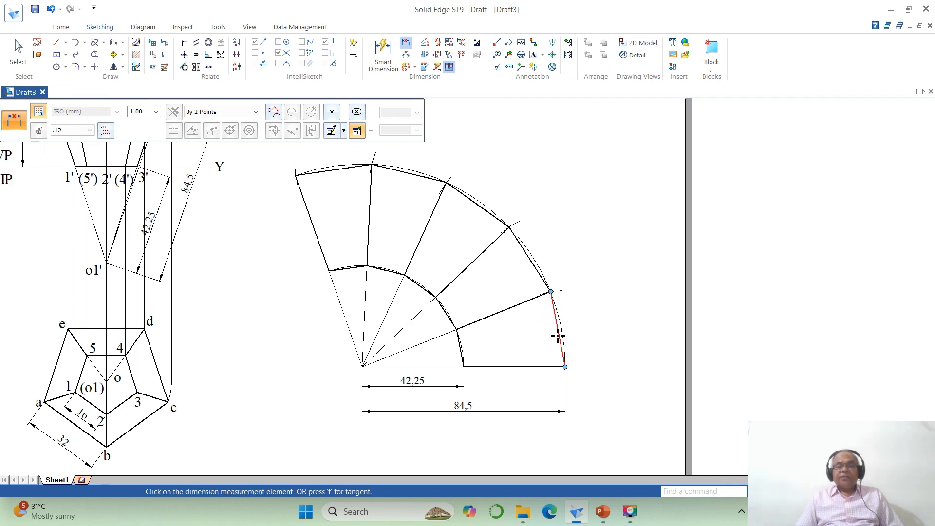
{"action": "left_click", "coordinate": [558, 329]}
{"action": "left_click", "coordinate": [575, 328]}
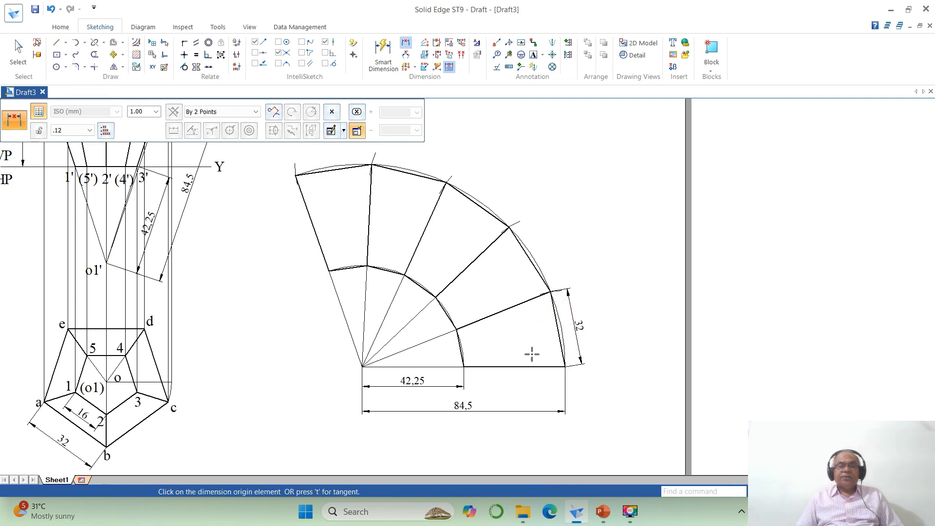
{"action": "left_click", "coordinate": [456, 342]}
{"action": "left_click", "coordinate": [458, 344]}
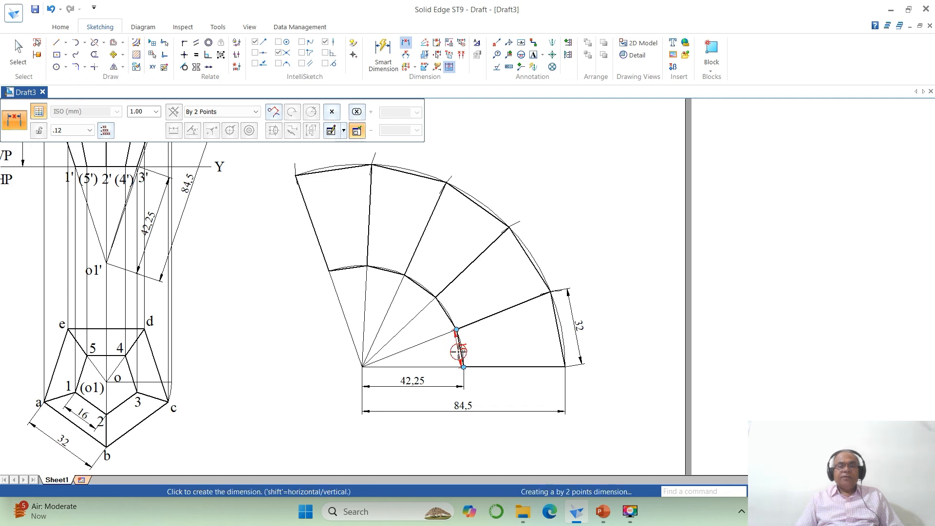
{"action": "left_click", "coordinate": [471, 348]}
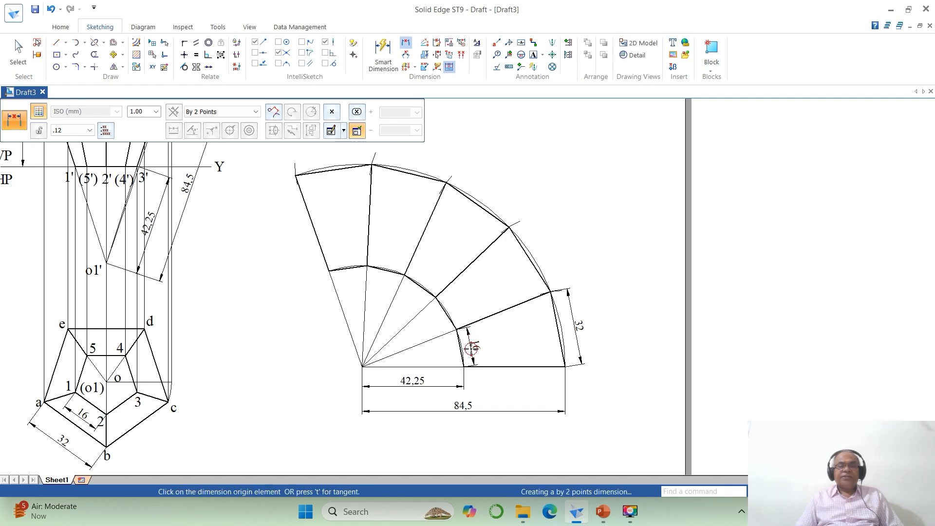
{"action": "right_click", "coordinate": [571, 288]}
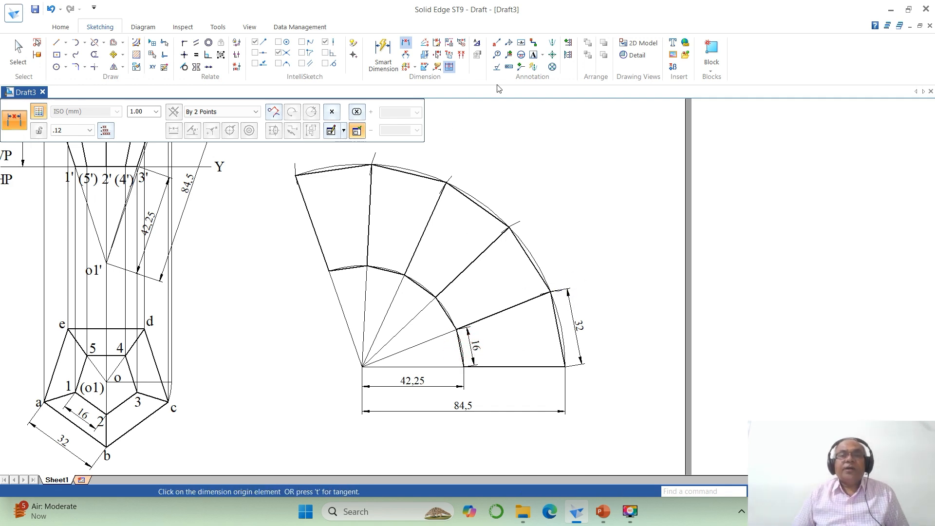
Step: Label the development's centre O1, its outer corners A, B, C, D, E, A and its inner corners 1, 2, 3, 4, 5, 1
{"action": "left_click", "coordinate": [534, 55]}
{"action": "left_click", "coordinate": [352, 378]}
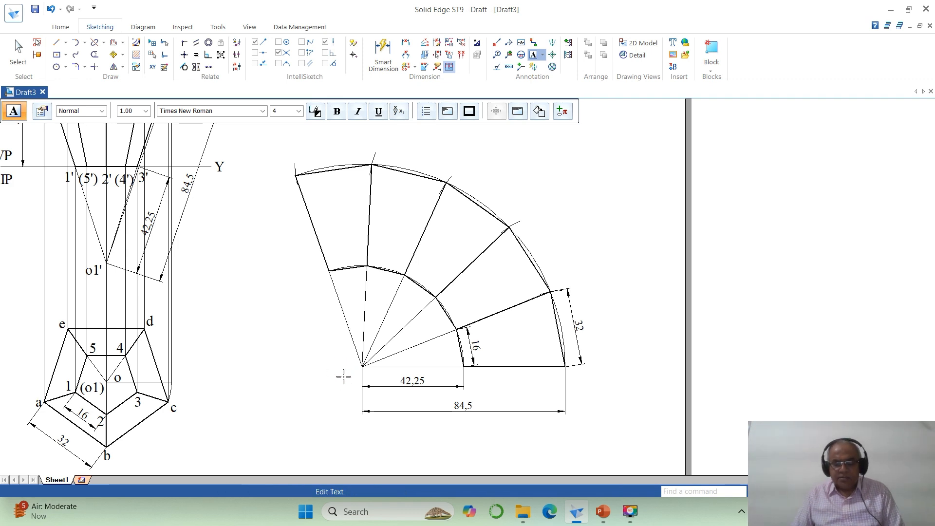
{"action": "type", "text": "O1"}
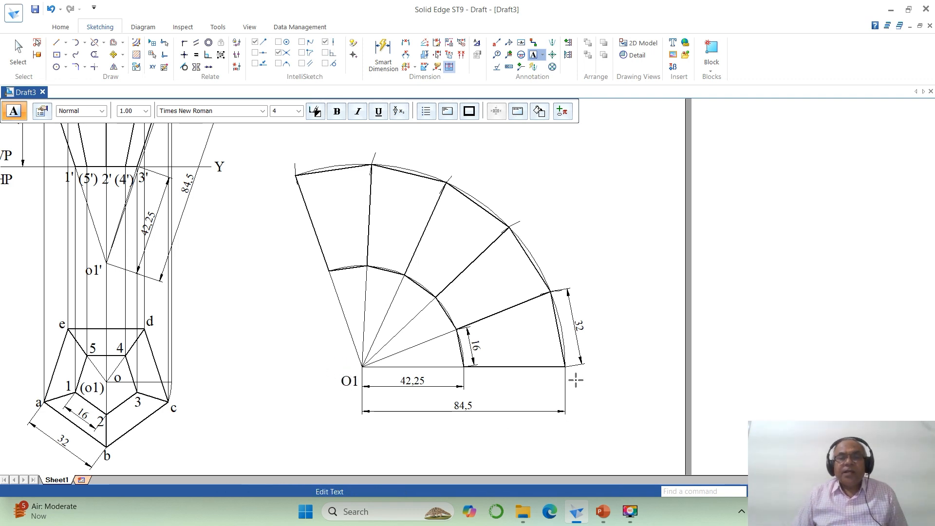
{"action": "left_click", "coordinate": [572, 378]}
{"action": "type", "text": "A"}
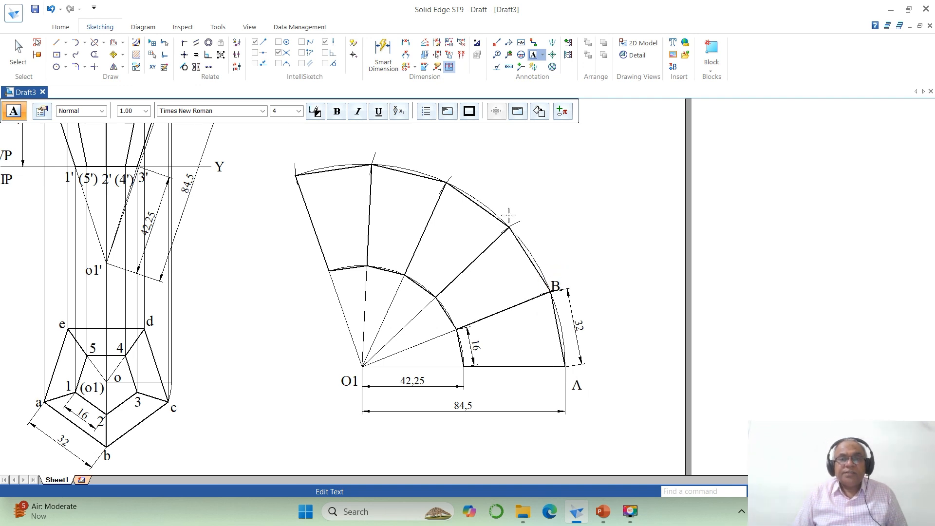
{"action": "left_click", "coordinate": [439, 175]}
{"action": "type", "text": "D"}
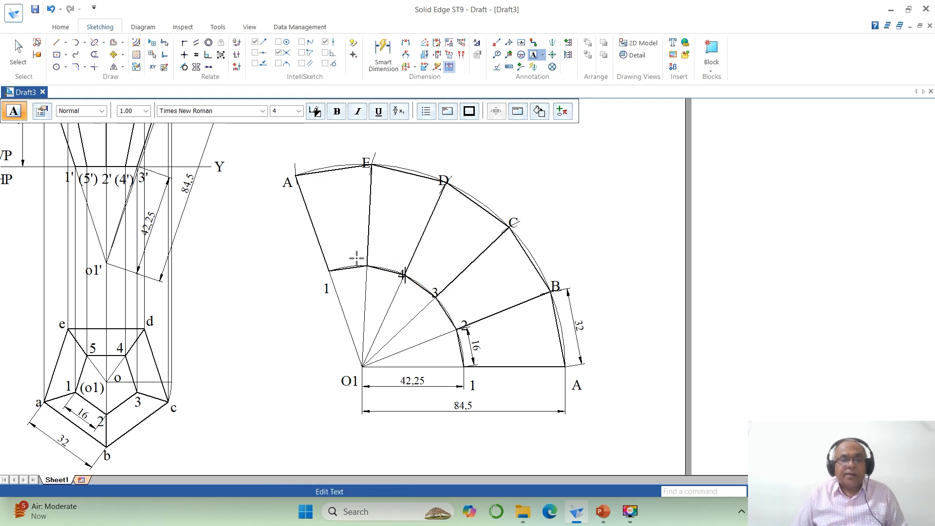
Step: Add the text "DEVELOPMENT" inside the sector and shift it slightly to the left
{"action": "left_click", "coordinate": [391, 225]}
{"action": "type", "text": "DEVELOPMENT"}
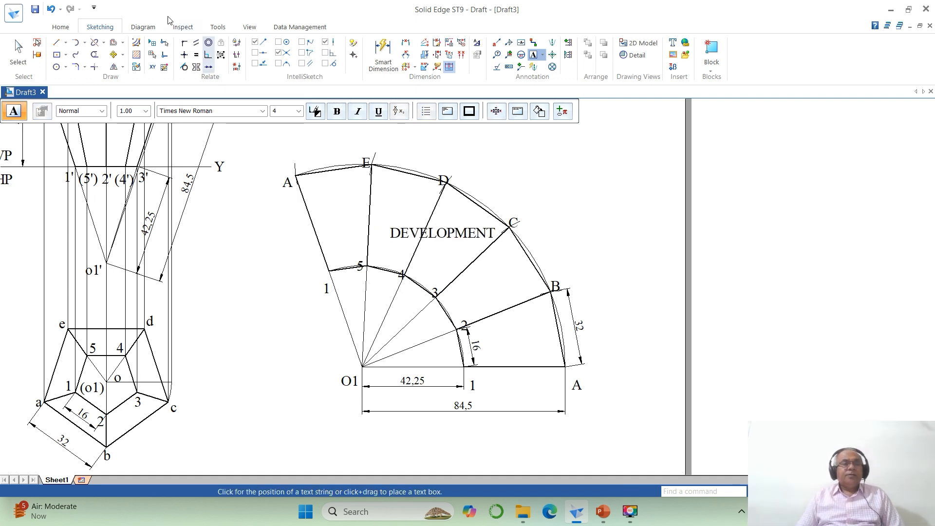
{"action": "left_click", "coordinate": [113, 54]}
{"action": "left_click", "coordinate": [483, 232]}
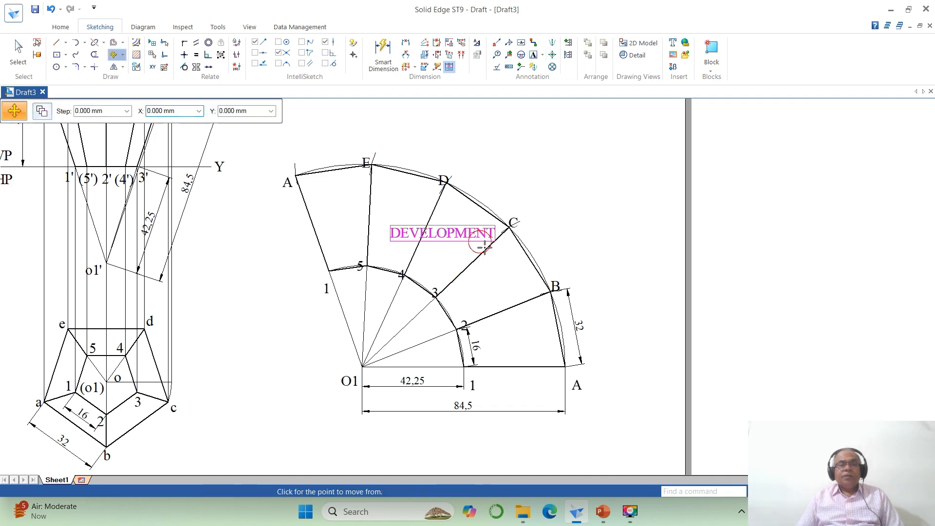
{"action": "left_click", "coordinate": [527, 284]}
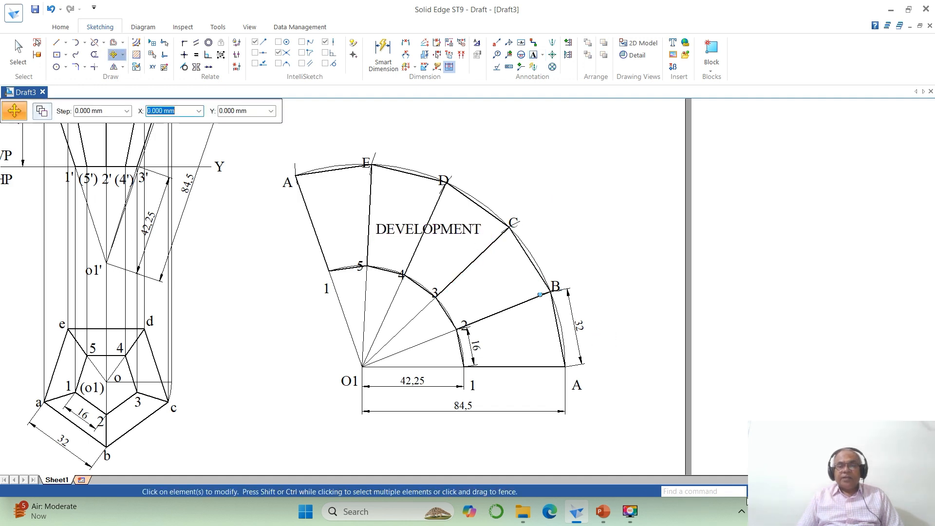
Step: Move the labels of the upper-left corner A and of corners E and D upward, clear of the development's lines
{"action": "left_click", "coordinate": [799, 491]}
{"action": "left_click", "coordinate": [476, 308]}
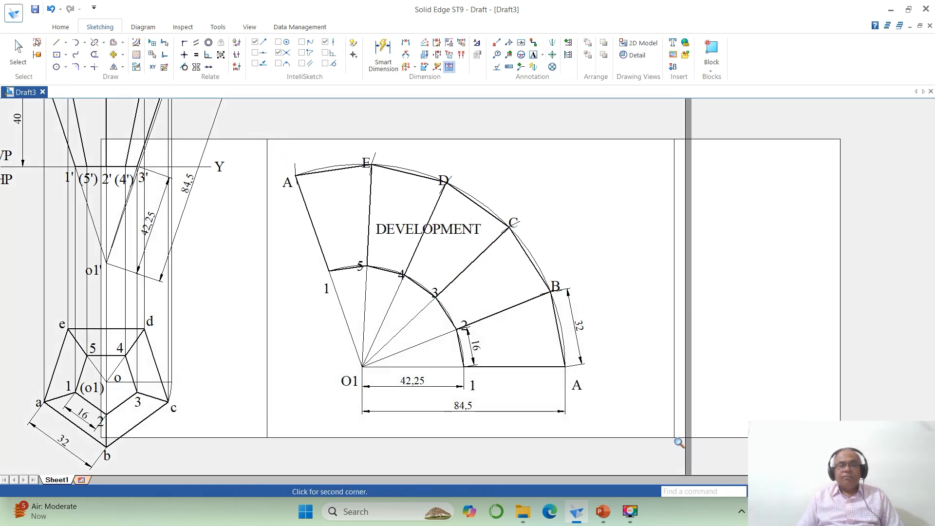
{"action": "left_click", "coordinate": [119, 57]}
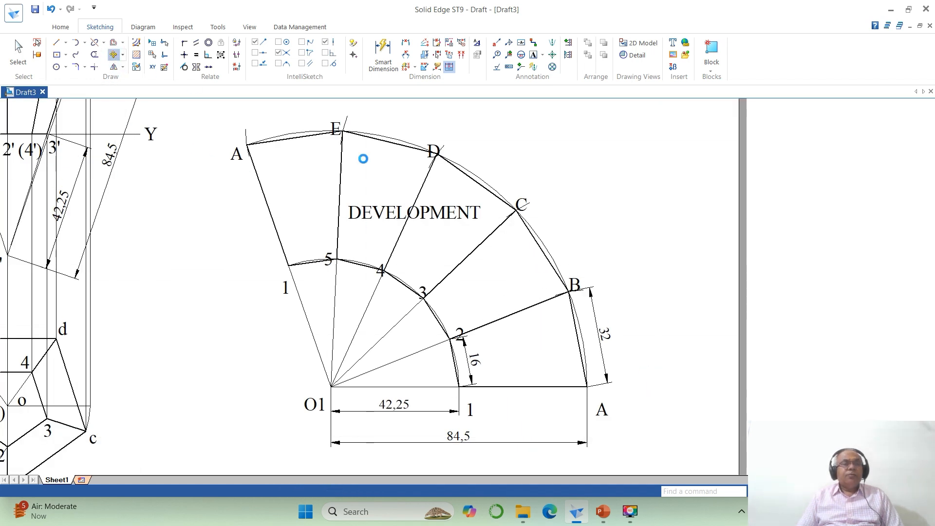
{"action": "left_click", "coordinate": [236, 167]}
{"action": "left_click", "coordinate": [232, 208]}
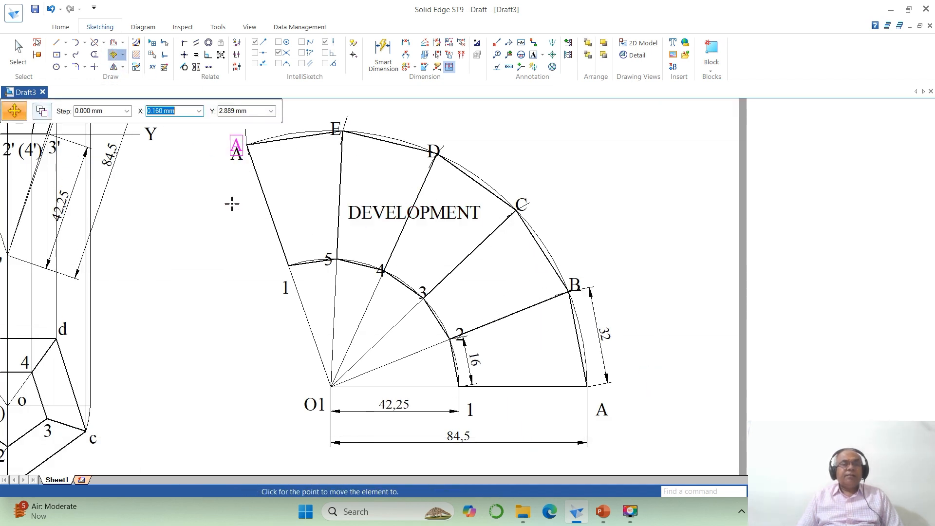
{"action": "left_click", "coordinate": [232, 199]}
{"action": "left_click", "coordinate": [333, 138]}
{"action": "left_click", "coordinate": [334, 171]}
{"action": "left_click", "coordinate": [332, 163]}
{"action": "left_click", "coordinate": [434, 151]}
{"action": "left_click", "coordinate": [508, 207]}
{"action": "left_click", "coordinate": [508, 195]}
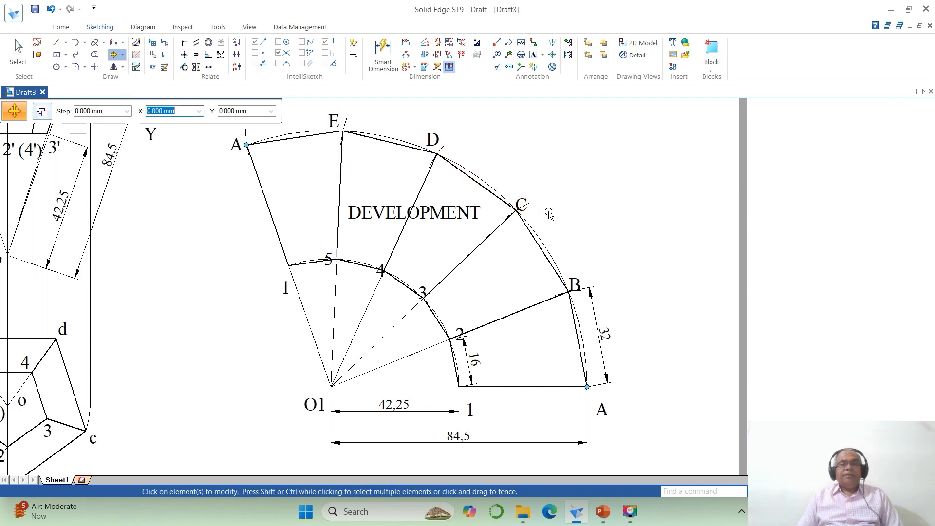
Step: Move the labels of outer corners C and B upward, clear of the development's lines
{"action": "left_click", "coordinate": [527, 210]}
{"action": "left_click", "coordinate": [559, 233]}
{"action": "left_click", "coordinate": [558, 224]}
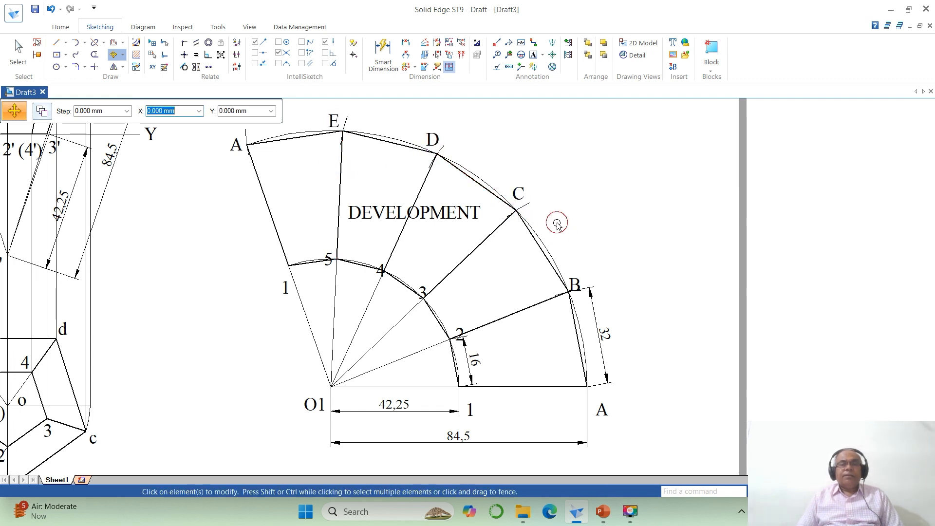
{"action": "left_click", "coordinate": [574, 282]}
{"action": "left_click", "coordinate": [639, 276]}
{"action": "left_click", "coordinate": [637, 271]}
Step: Move the labels A and 1 on the development's horizontal edge closer to their corners
{"action": "left_click", "coordinate": [604, 410]}
{"action": "left_click", "coordinate": [641, 420]}
{"action": "left_click", "coordinate": [645, 415]}
{"action": "left_click", "coordinate": [471, 411]}
{"action": "left_click", "coordinate": [507, 436]}
{"action": "left_click", "coordinate": [505, 428]}
Step: Move the labels of inner corners 2, 3, 4 and 5 upward, clear of the development's lines
{"action": "left_click", "coordinate": [460, 334]}
{"action": "left_click", "coordinate": [507, 335]}
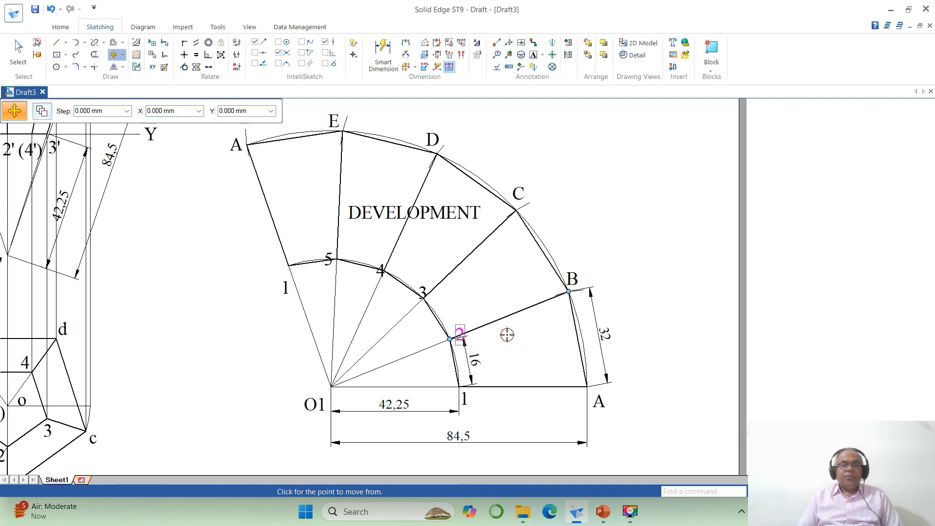
{"action": "left_click", "coordinate": [502, 327]}
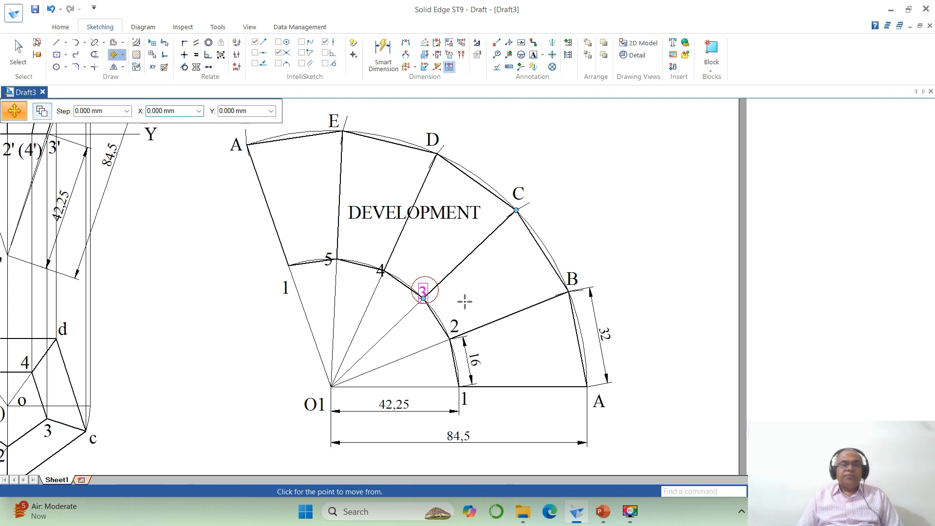
{"action": "left_click", "coordinate": [382, 271]}
{"action": "left_click", "coordinate": [401, 302]}
{"action": "left_click", "coordinate": [401, 292]}
{"action": "left_click", "coordinate": [328, 262]}
{"action": "left_click", "coordinate": [330, 288]}
{"action": "left_click", "coordinate": [330, 277]}
Step: Move the label 1 on the development's left edge closer to its corner and shift the text "DEVELOPMENT" slightly right and down
{"action": "left_click", "coordinate": [295, 295]}
{"action": "left_click", "coordinate": [303, 314]}
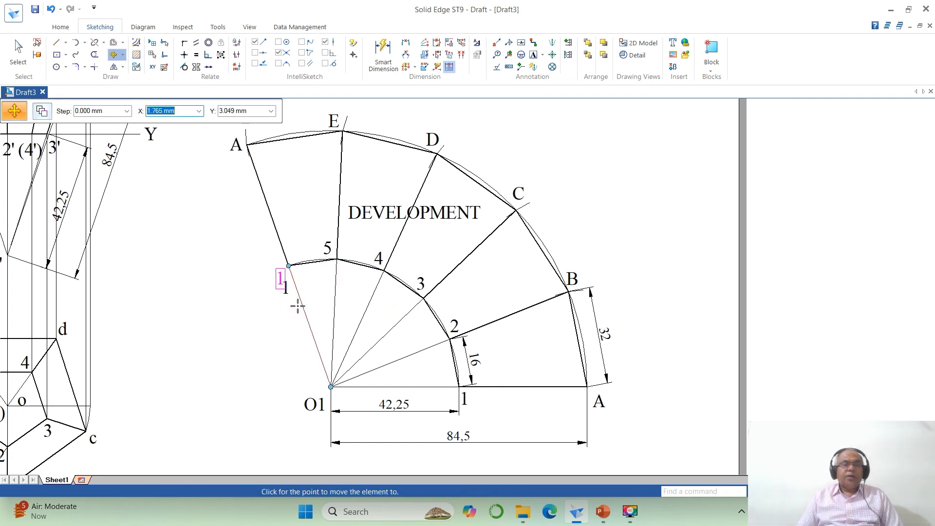
{"action": "left_click", "coordinate": [297, 304]}
{"action": "left_click", "coordinate": [418, 226]}
{"action": "left_click", "coordinate": [492, 251]}
{"action": "left_click", "coordinate": [500, 256]}
Step: Replace the O1 label at the development's centre with O and move it closer to the centre point
{"action": "left_click", "coordinate": [315, 408]}
{"action": "left_click", "coordinate": [311, 439]}
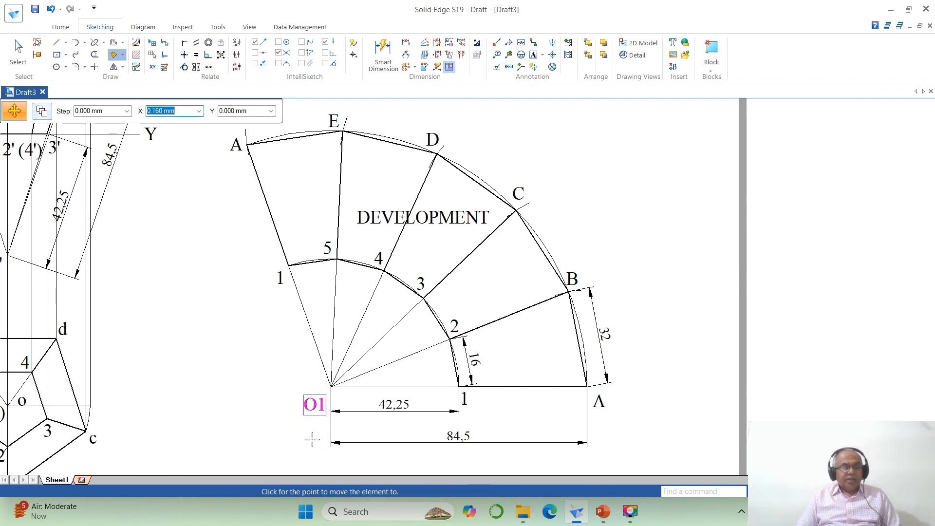
{"action": "left_click", "coordinate": [312, 439]}
{"action": "left_click", "coordinate": [16, 57]}
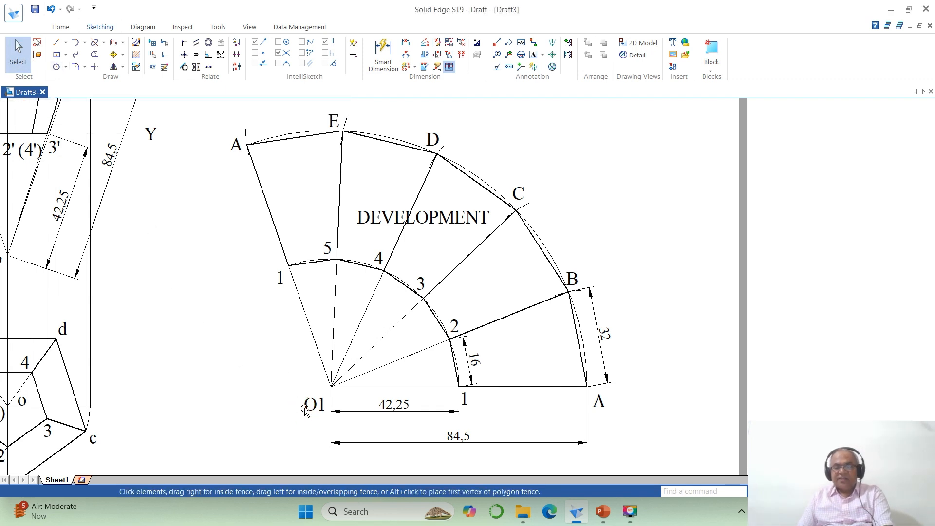
{"action": "left_click", "coordinate": [533, 55]}
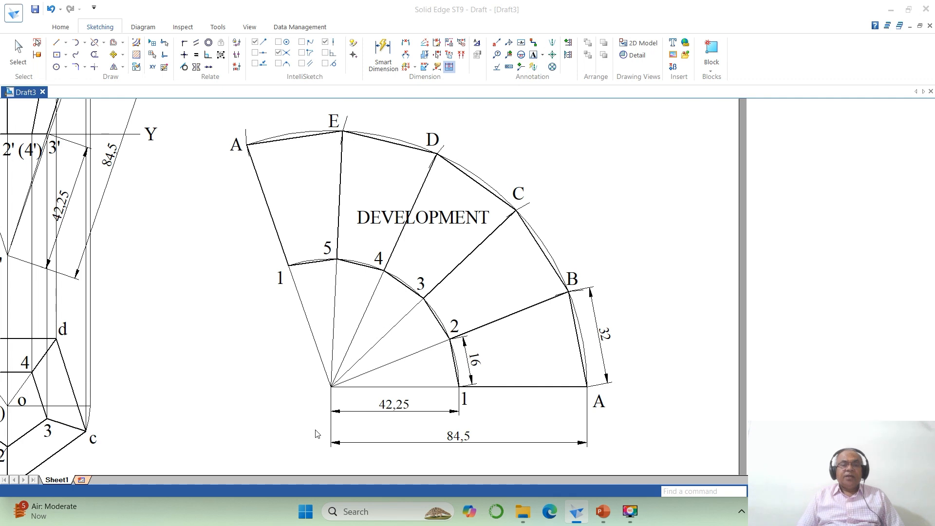
{"action": "left_click", "coordinate": [312, 400]}
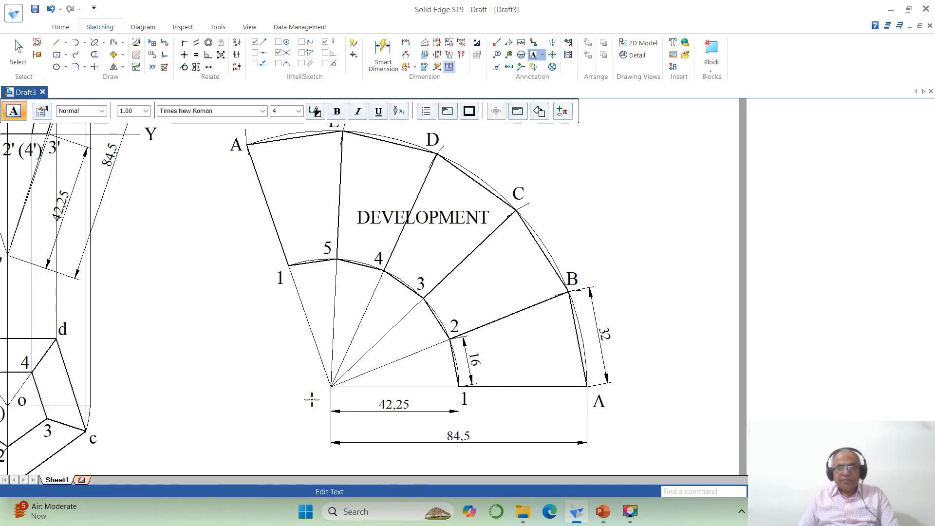
{"action": "key", "text": "Escape"}
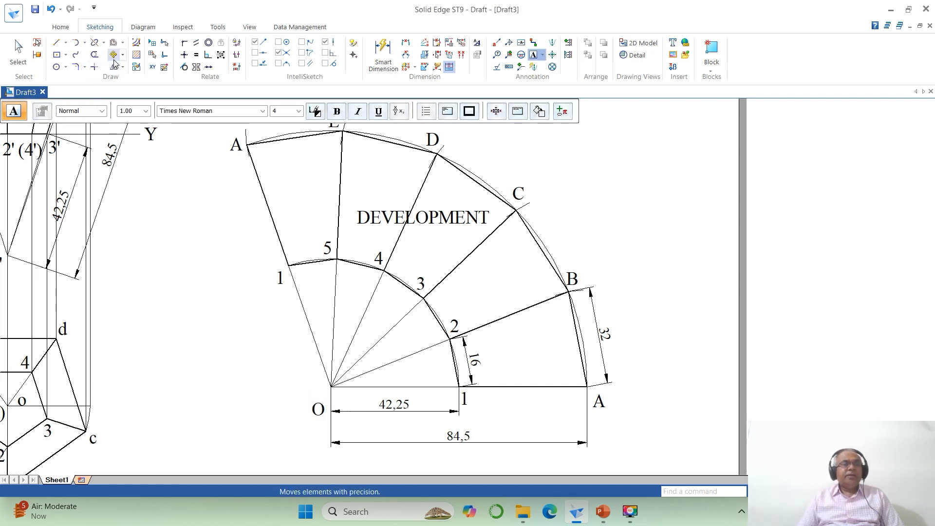
{"action": "key", "text": "Escape"}
{"action": "left_click", "coordinate": [317, 419]}
{"action": "left_click", "coordinate": [319, 456]}
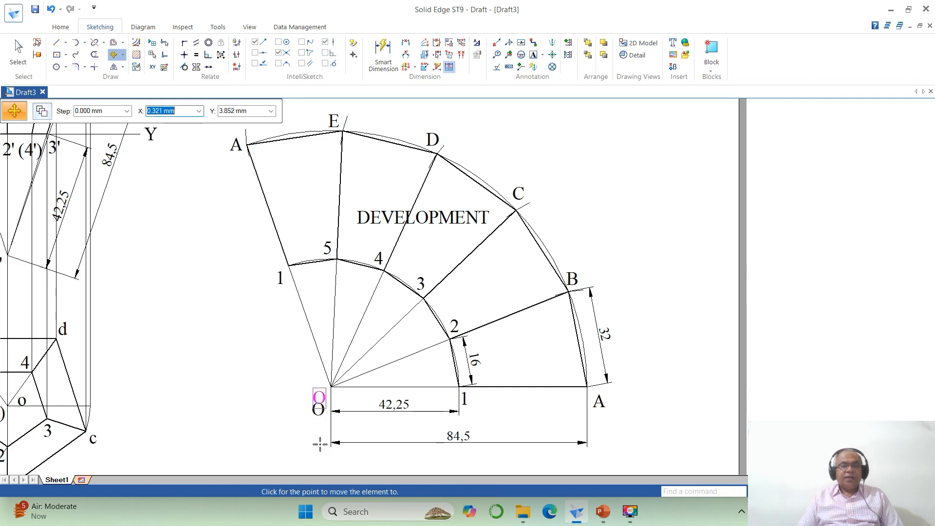
{"action": "left_click", "coordinate": [320, 444]}
Step: Replace the (o') label above the front view's top edge with (o1')
{"action": "left_click", "coordinate": [829, 492]}
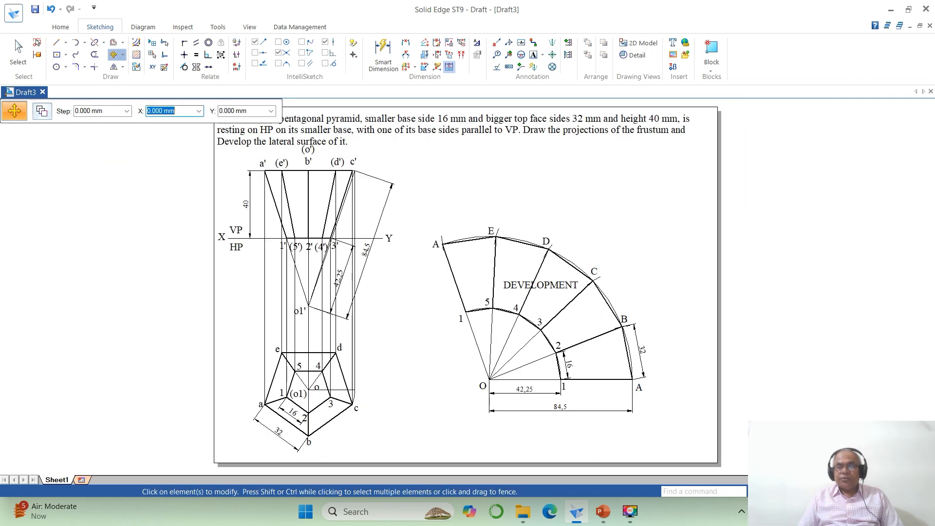
{"action": "left_click", "coordinate": [801, 492]}
{"action": "left_click", "coordinate": [231, 135]}
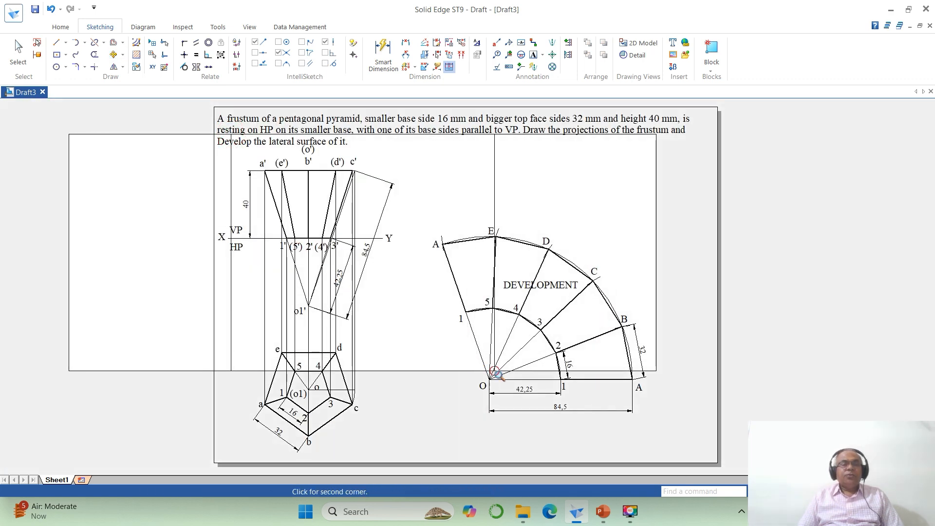
{"action": "left_click", "coordinate": [495, 369]}
{"action": "left_click", "coordinate": [8, 63]}
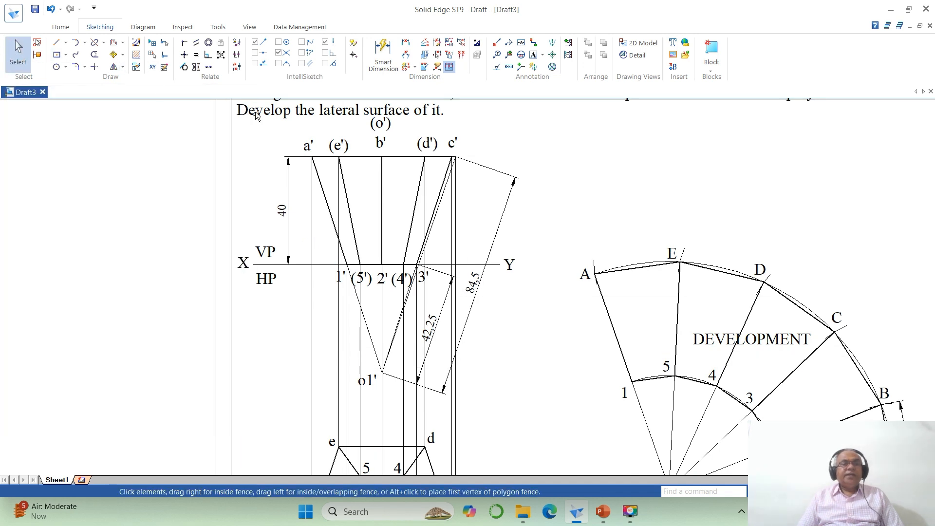
{"action": "left_click", "coordinate": [386, 130]}
{"action": "key", "text": "Delete"}
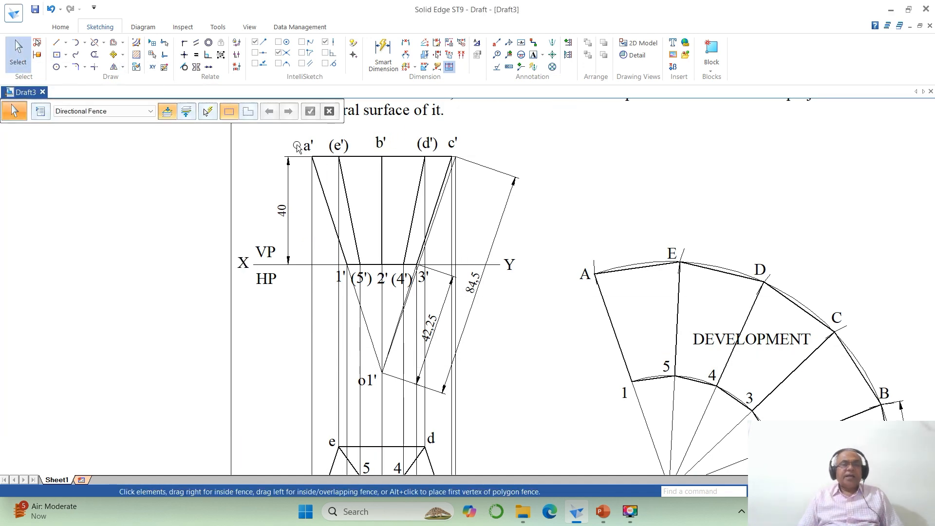
{"action": "left_click", "coordinate": [533, 54]}
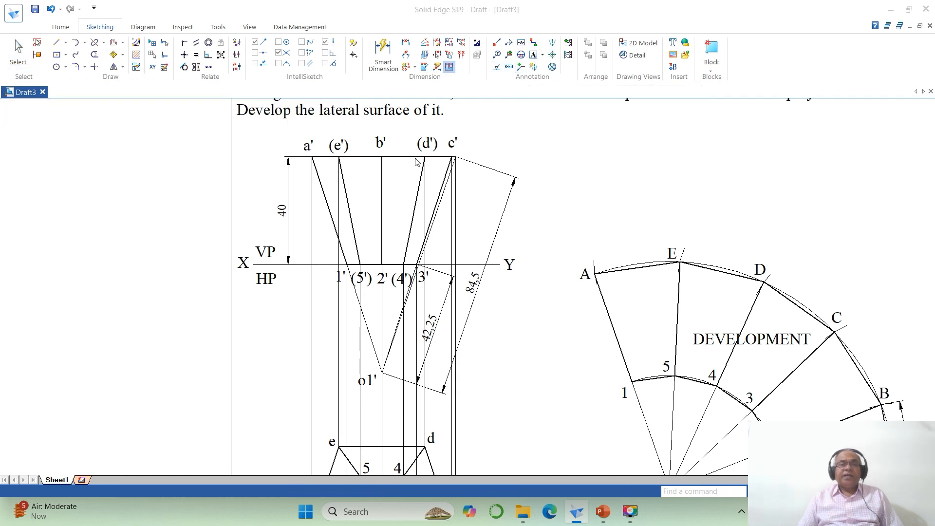
{"action": "left_click", "coordinate": [362, 135]}
{"action": "type", "text": "(o1"}
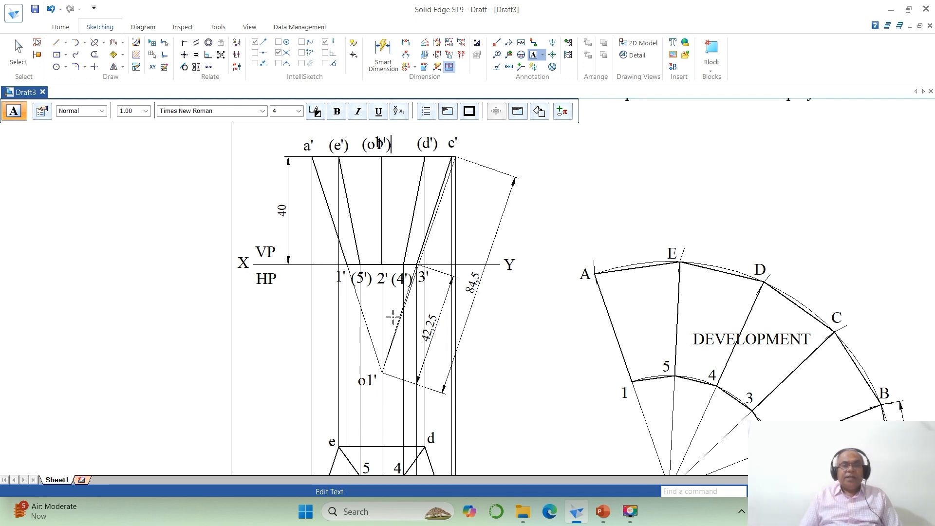
Step: Replace the o1' label at the front view's lower apex with o'
{"action": "left_click", "coordinate": [386, 390]}
{"action": "type", "text": "o"}
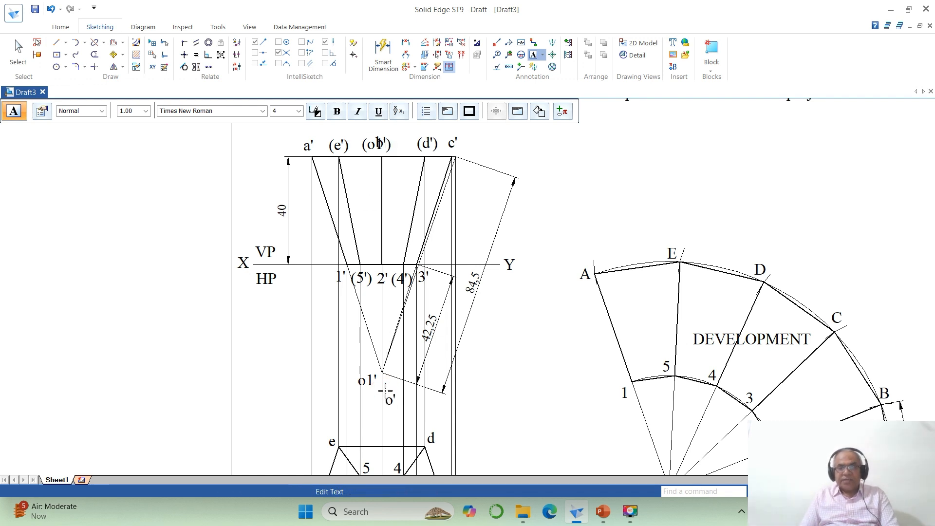
{"action": "type", "text": "'"}
{"action": "left_click", "coordinate": [408, 382]}
{"action": "left_click", "coordinate": [21, 62]}
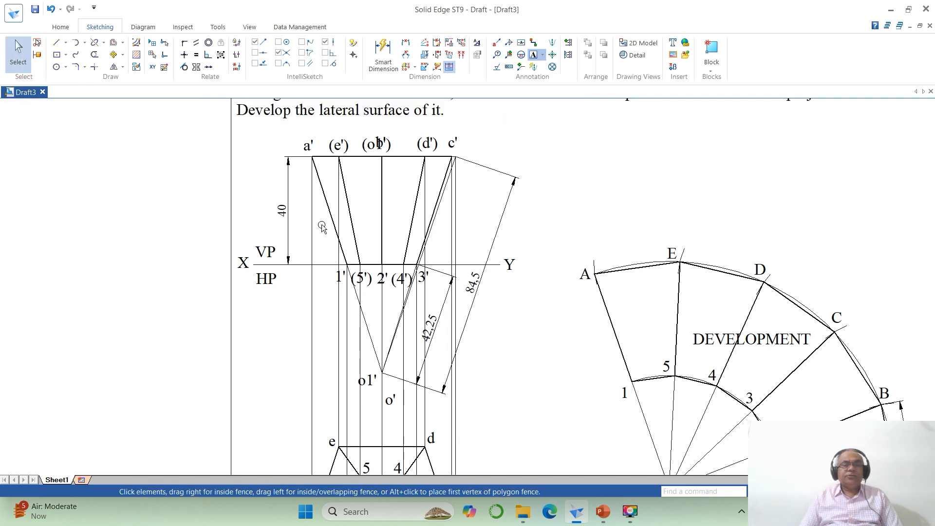
{"action": "double_click", "coordinate": [367, 381]}
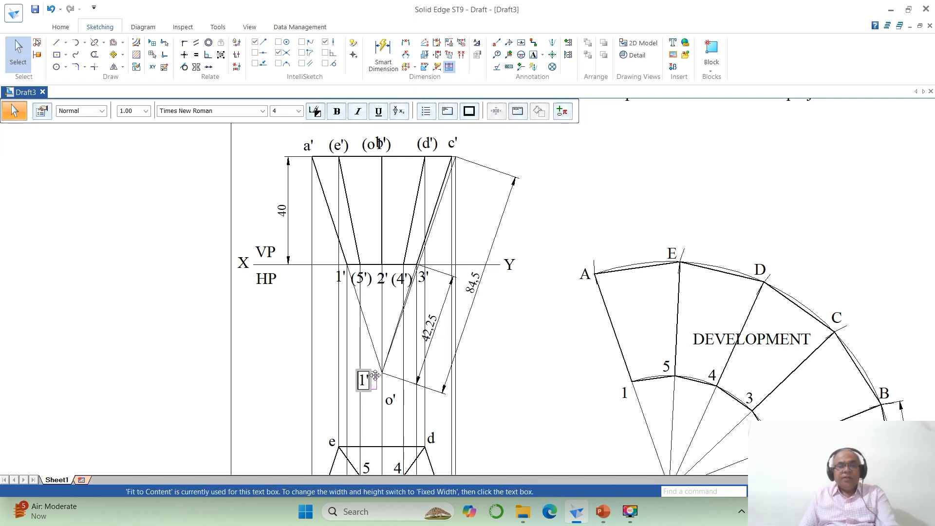
{"action": "left_click", "coordinate": [364, 392]}
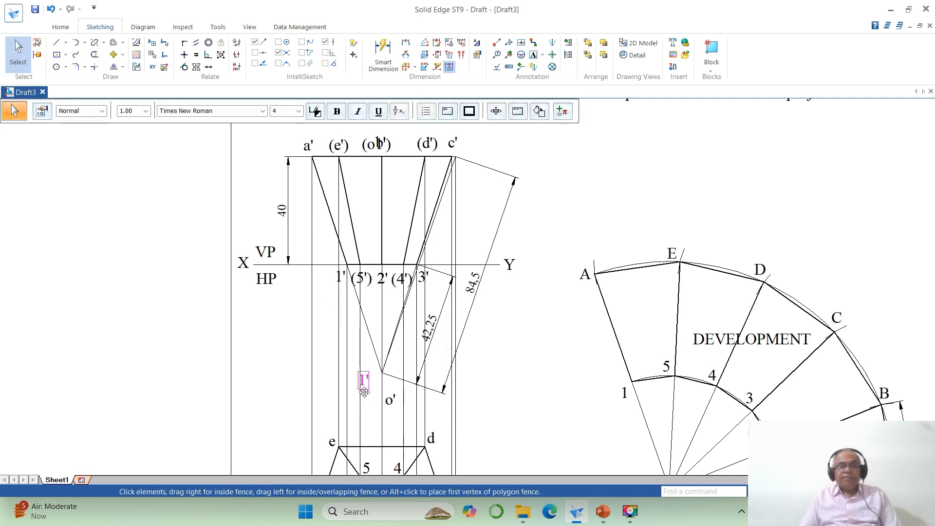
{"action": "key", "text": "Delete"}
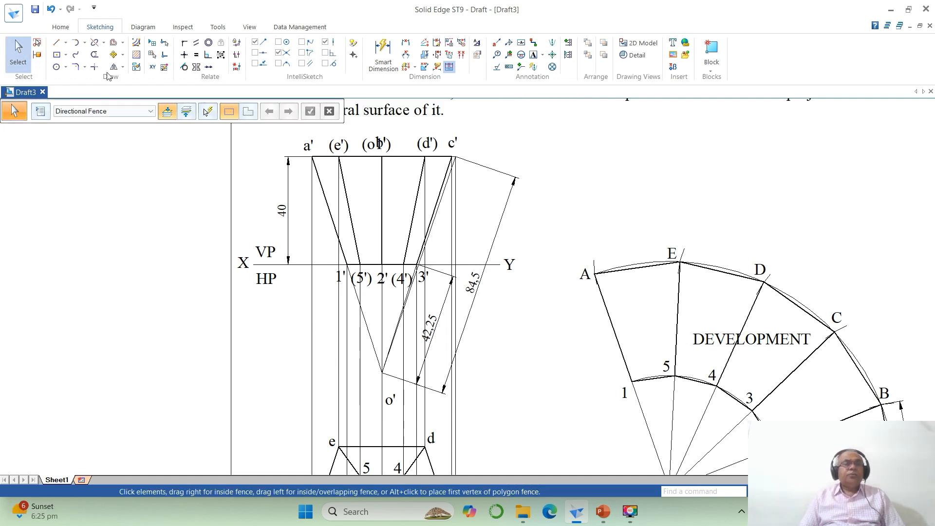
Step: Move the o' label next to the lower apex and the (o1') label above b' in the front view
{"action": "left_click", "coordinate": [113, 56]}
{"action": "left_click", "coordinate": [389, 397]}
{"action": "left_click", "coordinate": [388, 391]}
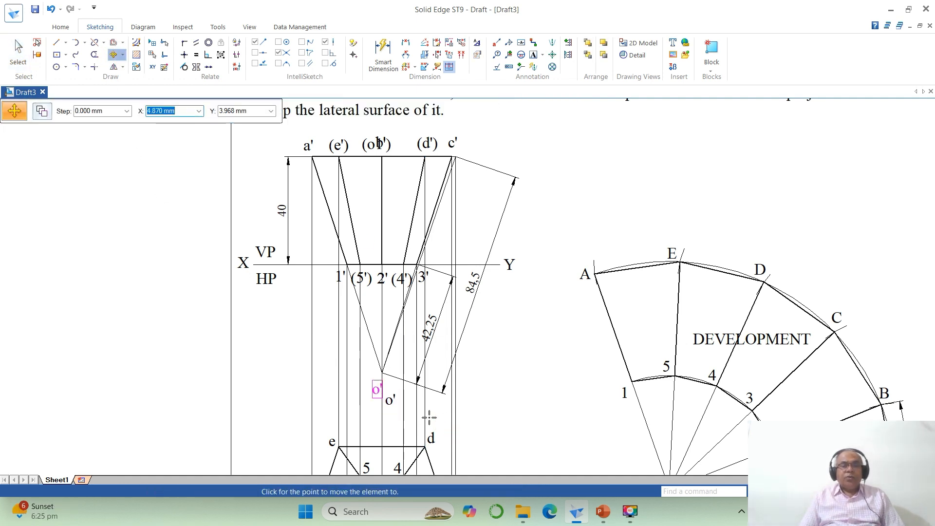
{"action": "left_click", "coordinate": [425, 412]}
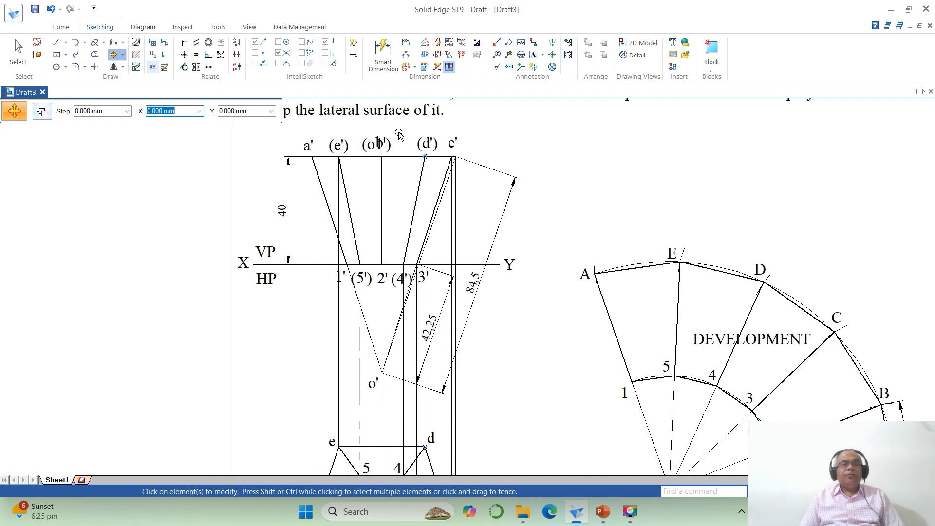
{"action": "left_click", "coordinate": [389, 151]}
{"action": "left_click", "coordinate": [402, 159]}
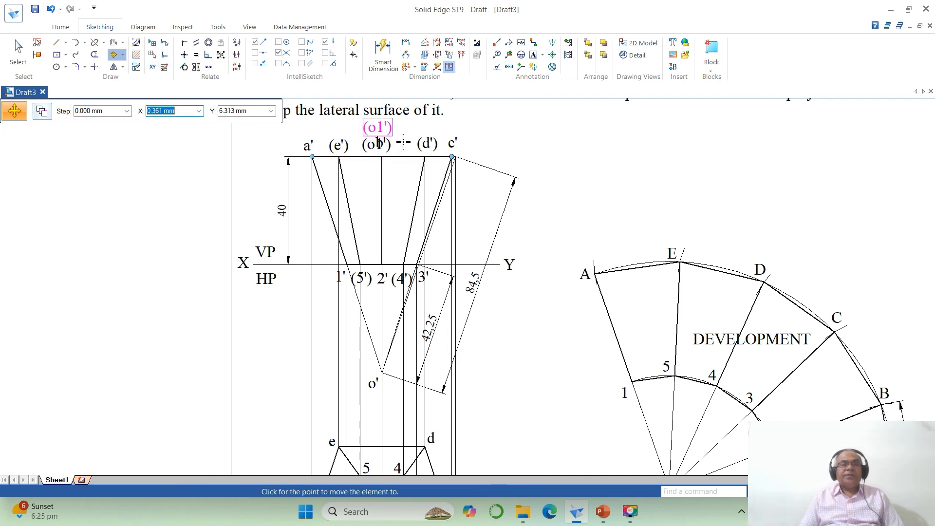
{"action": "left_click", "coordinate": [404, 142]}
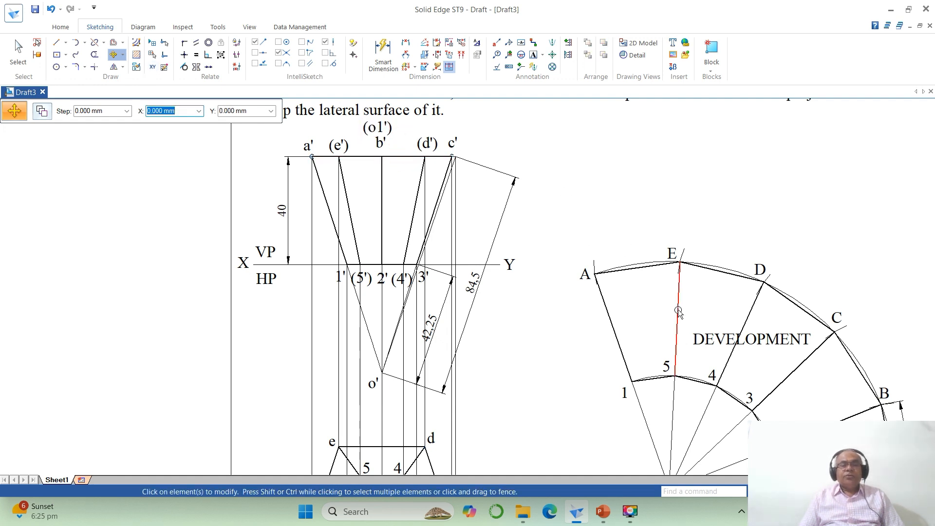
Step: Move the whole development with its labels and dimensions up and slightly to the right on the sheet
{"action": "left_click", "coordinate": [819, 492]}
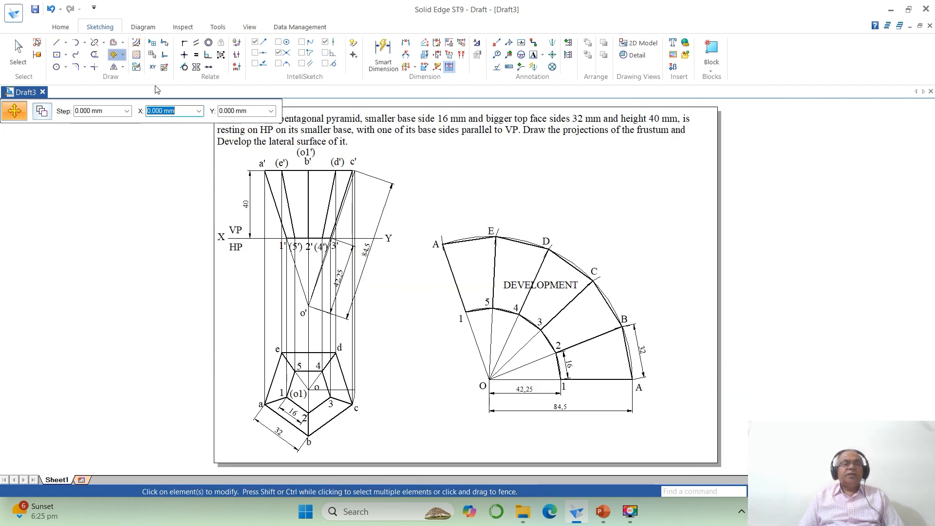
{"action": "left_click", "coordinate": [114, 54]}
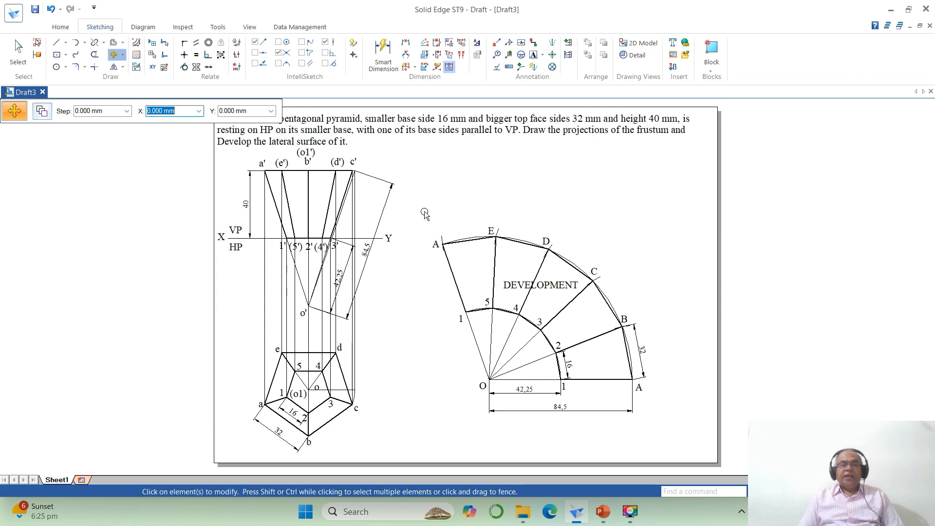
{"action": "left_click_drag", "start_coordinate": [425, 212], "coordinate": [696, 441]}
{"action": "left_click", "coordinate": [655, 432]}
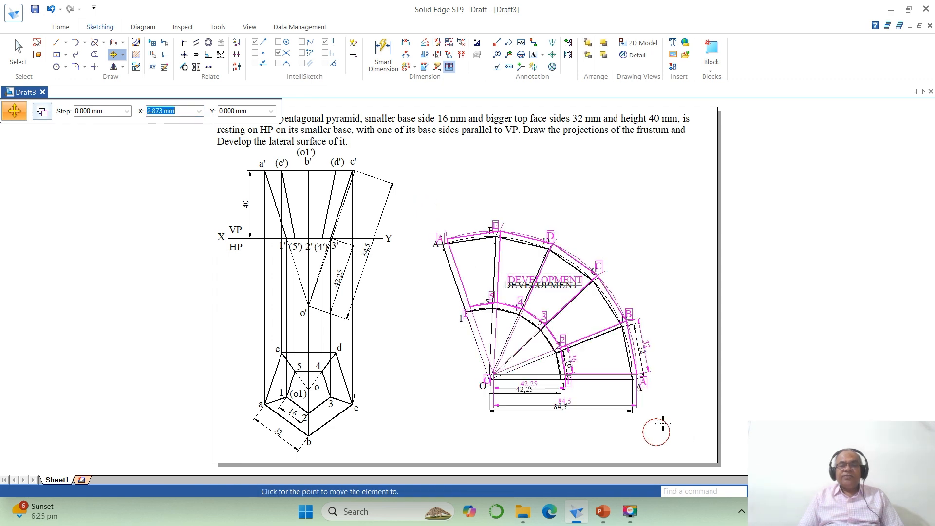
{"action": "left_click", "coordinate": [670, 397]}
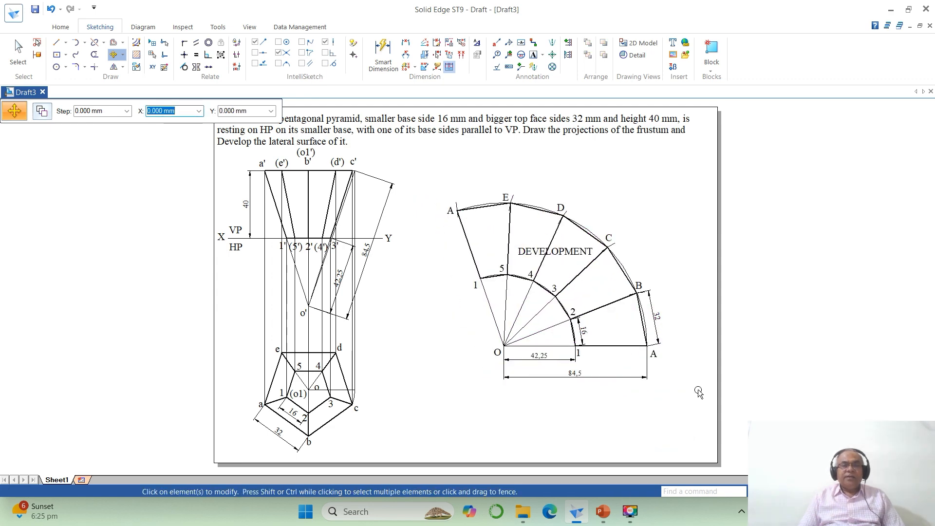